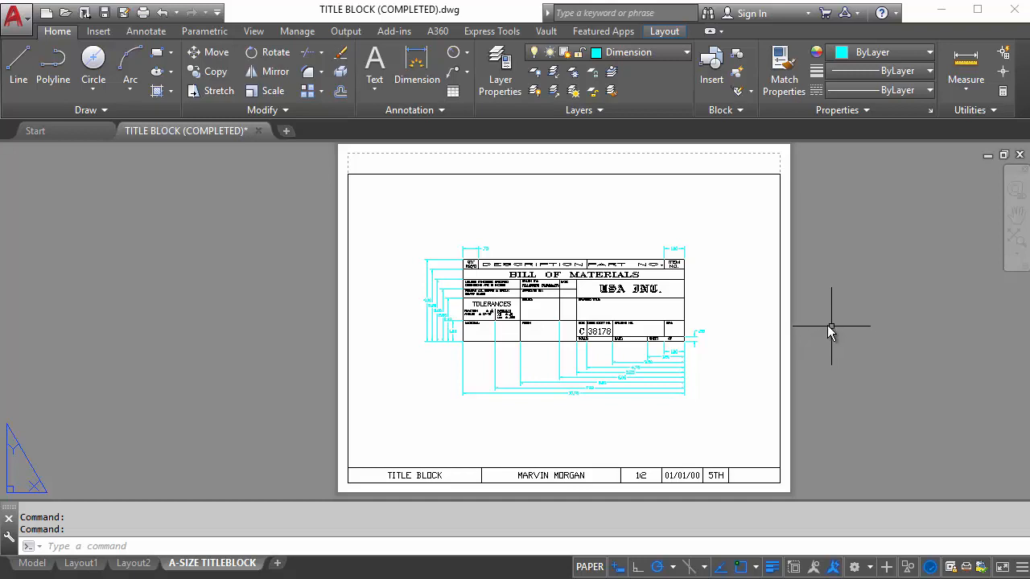
Create a new drawing from the A-size title-block template and switch to Model space.
{"action": "left_click", "coordinate": [79, 133]}
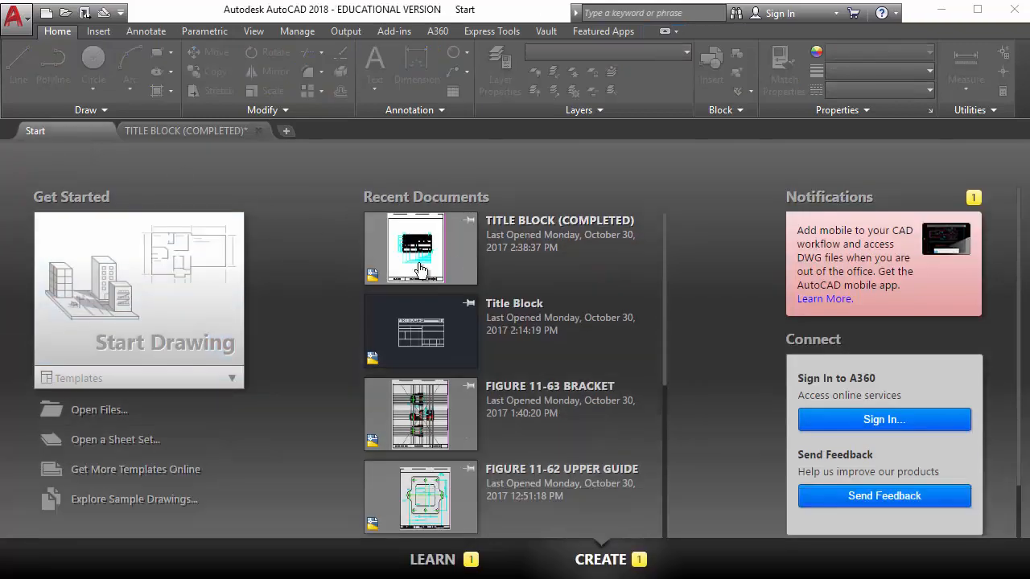
{"action": "left_click", "coordinate": [227, 288]}
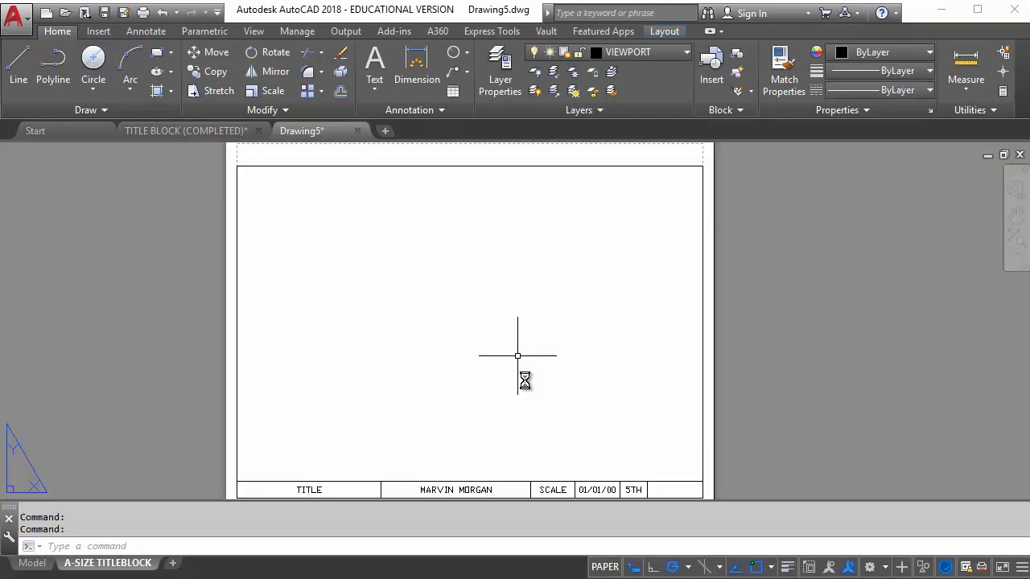
{"action": "left_click", "coordinate": [33, 563]}
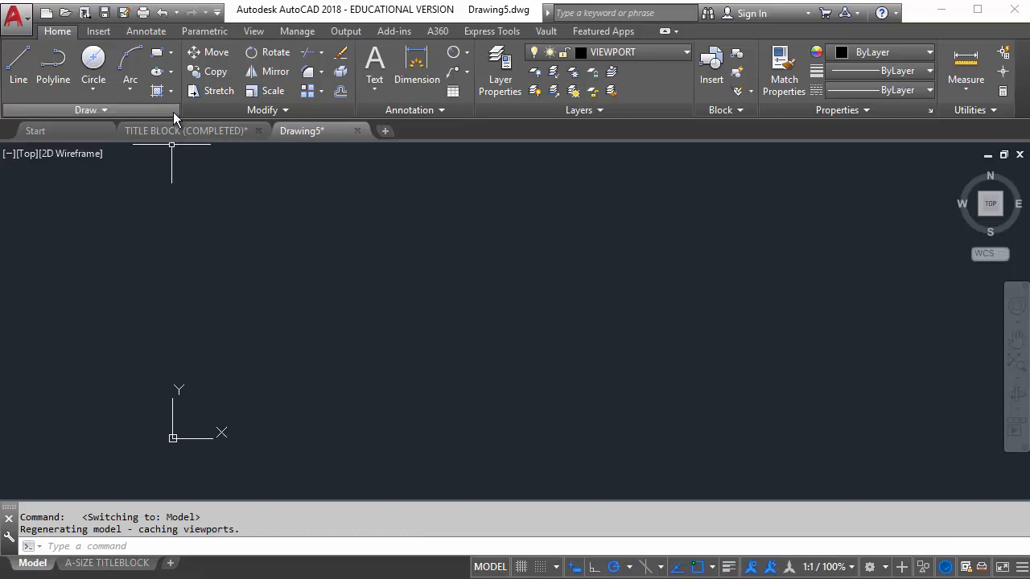
Make Construction Line the current layer and draw a horizontal construction line through 0,0.
{"action": "left_click", "coordinate": [655, 52]}
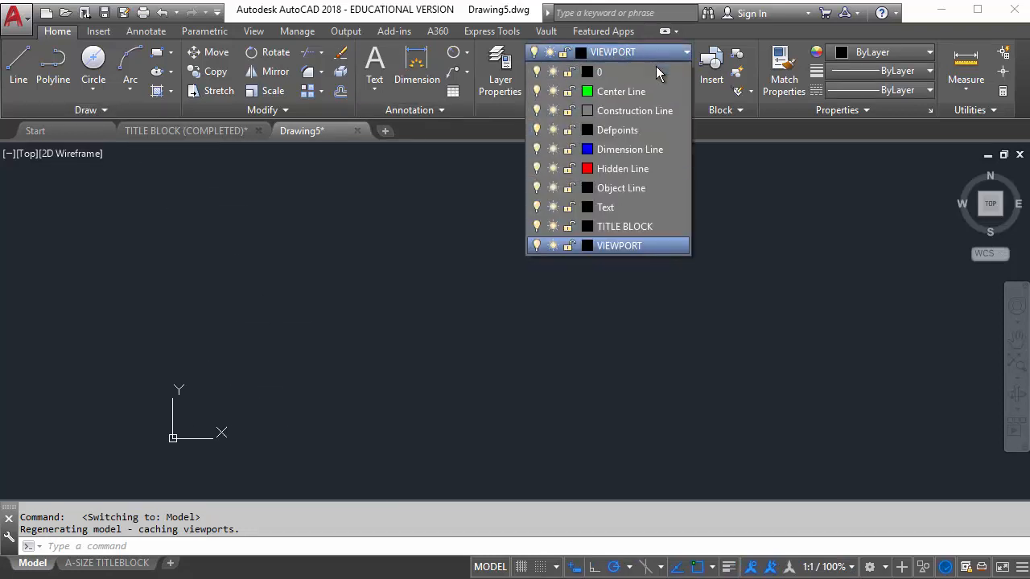
{"action": "left_click", "coordinate": [644, 113]}
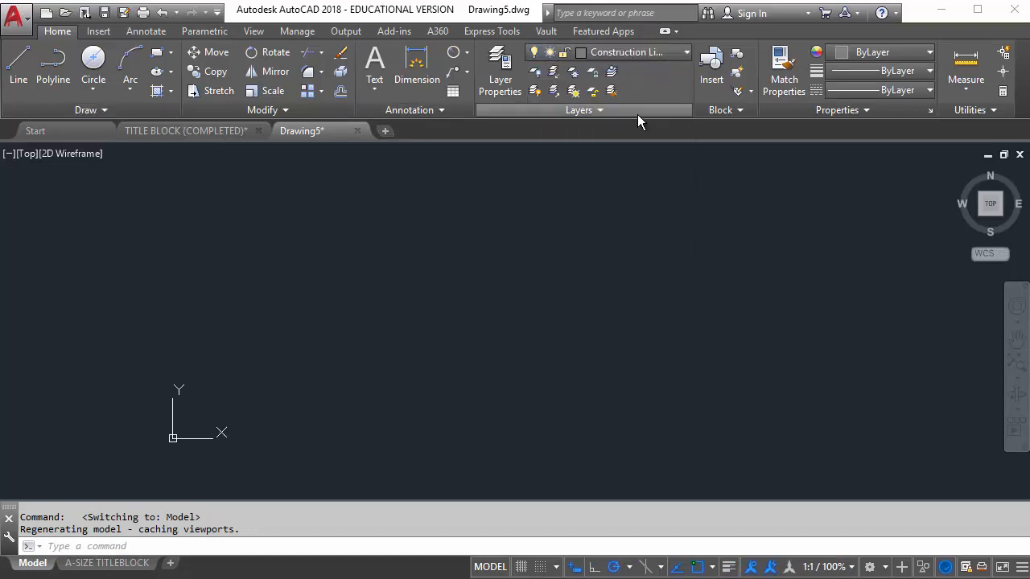
{"action": "left_click", "coordinate": [89, 109]}
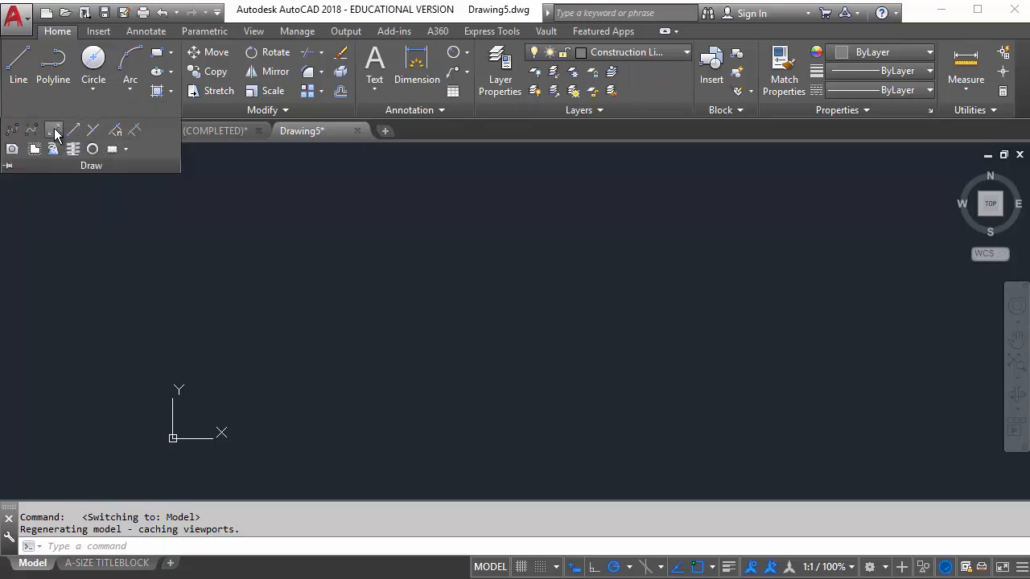
{"action": "left_click", "coordinate": [54, 131]}
{"action": "type", "text": "h"}
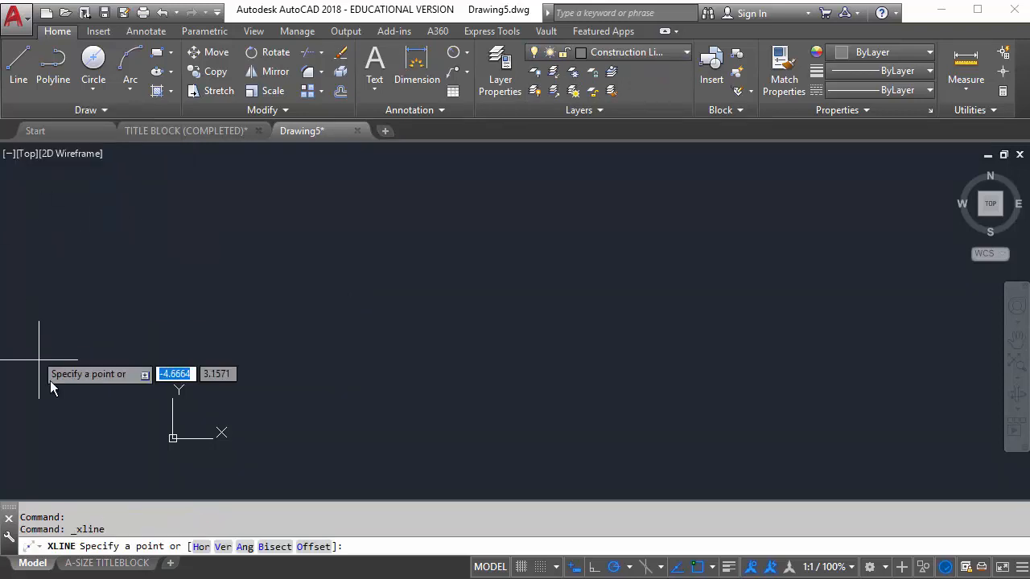
{"action": "key", "text": "Return"}
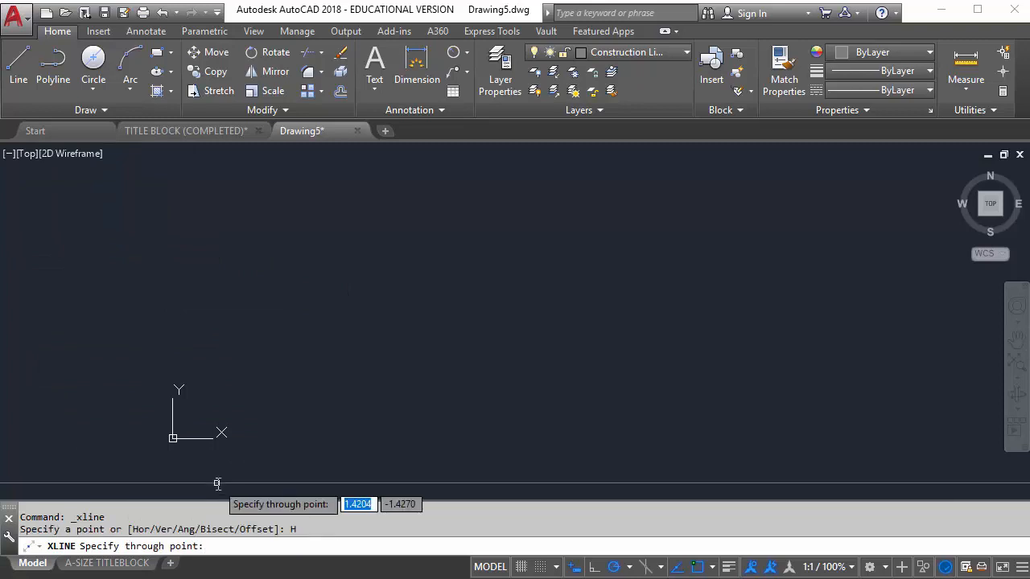
{"action": "type", "text": "0,0"}
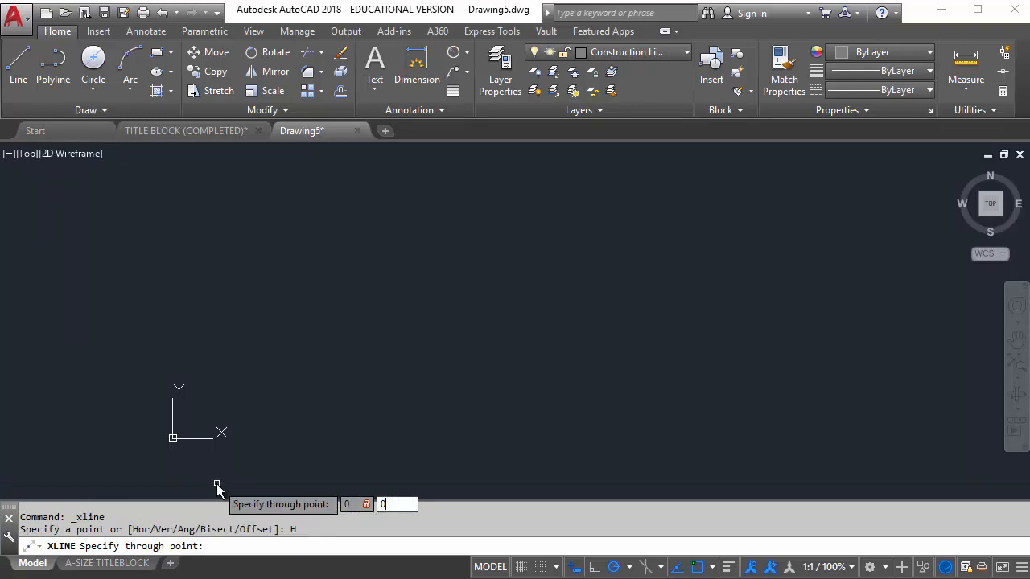
{"action": "key", "text": "Return"}
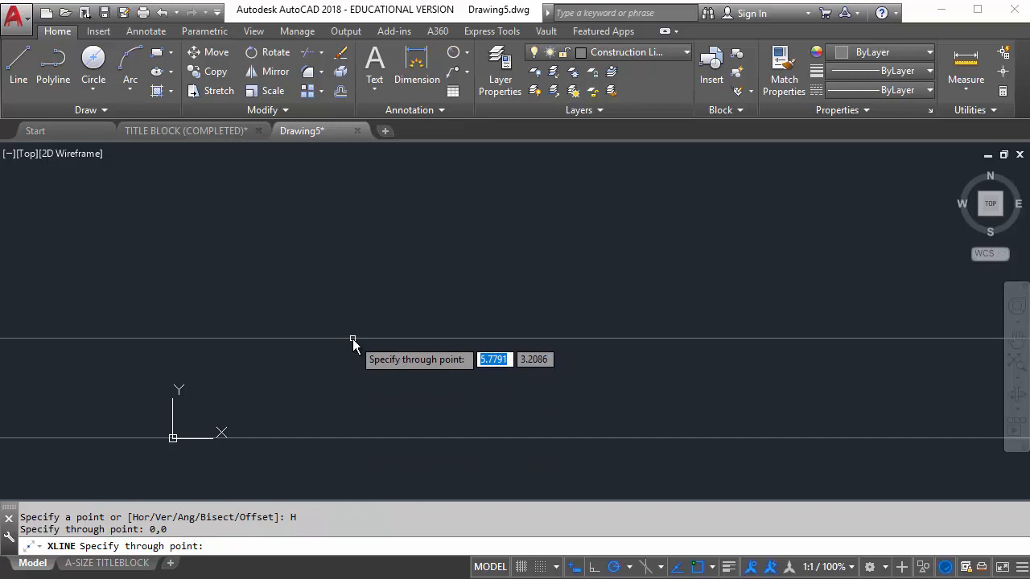
{"action": "key", "text": "Return"}
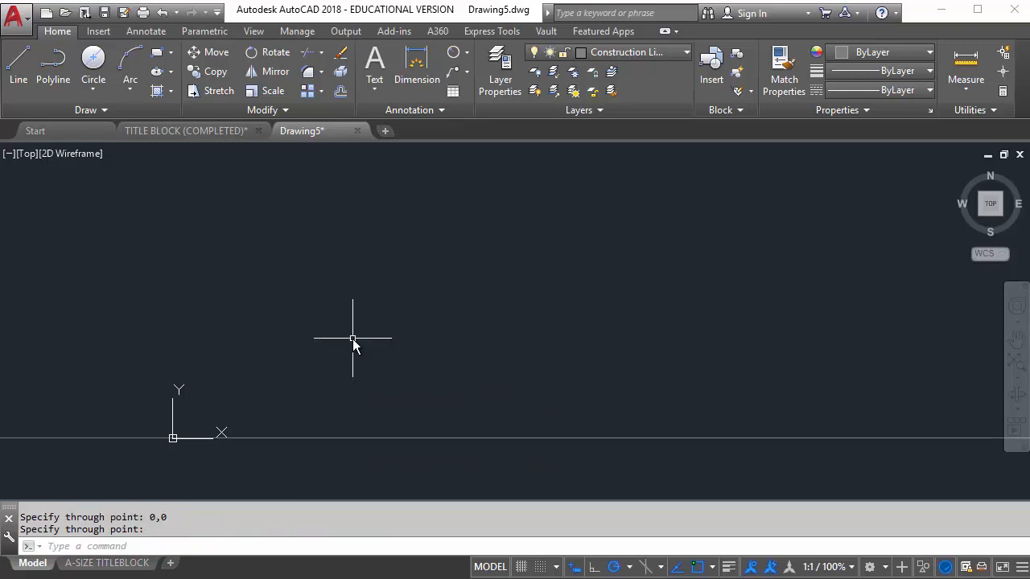
Draw a vertical construction line through 0,0 and frame both crossing lines in view.
{"action": "left_click", "coordinate": [86, 110]}
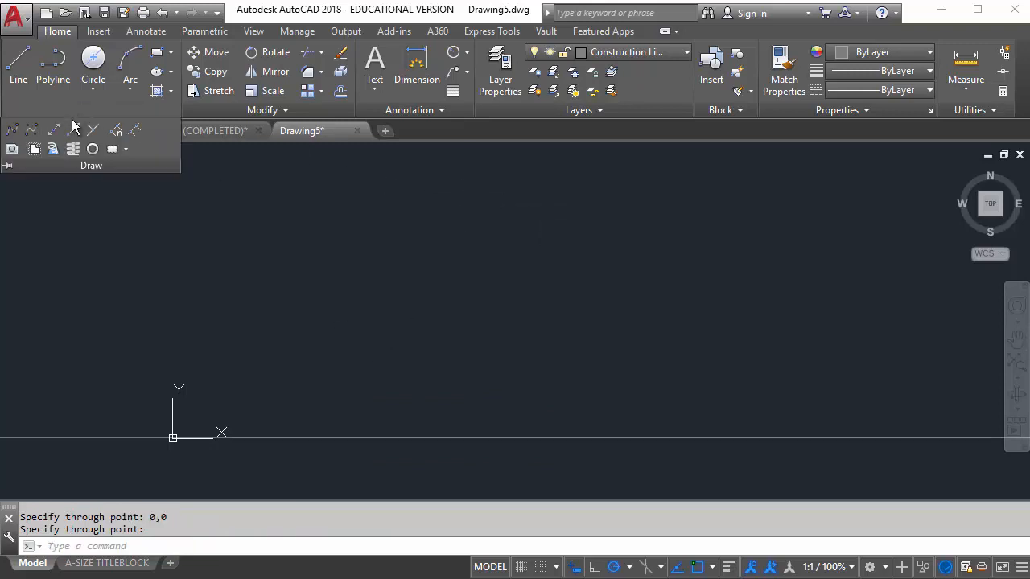
{"action": "left_click", "coordinate": [54, 131]}
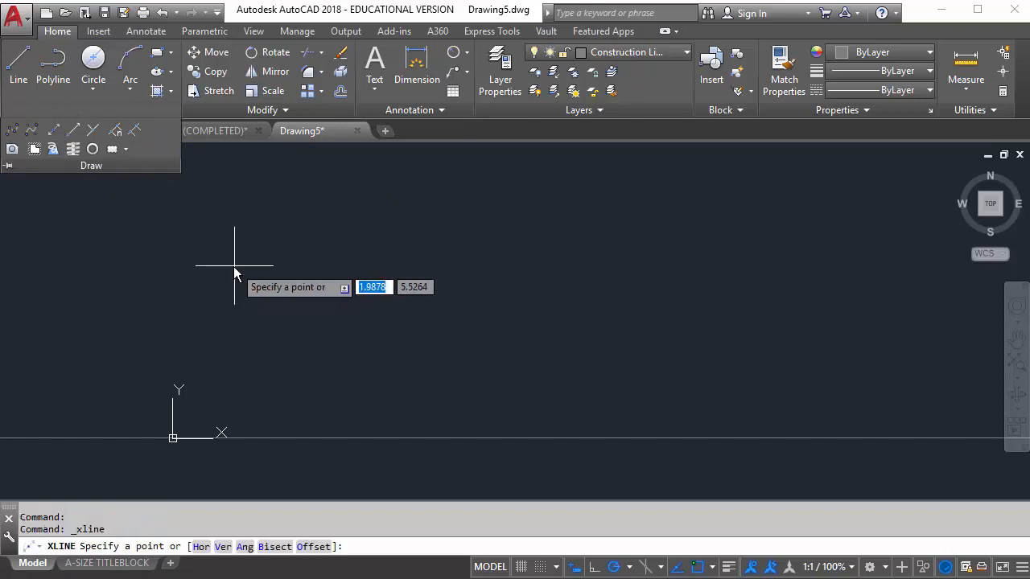
{"action": "type", "text": "V"}
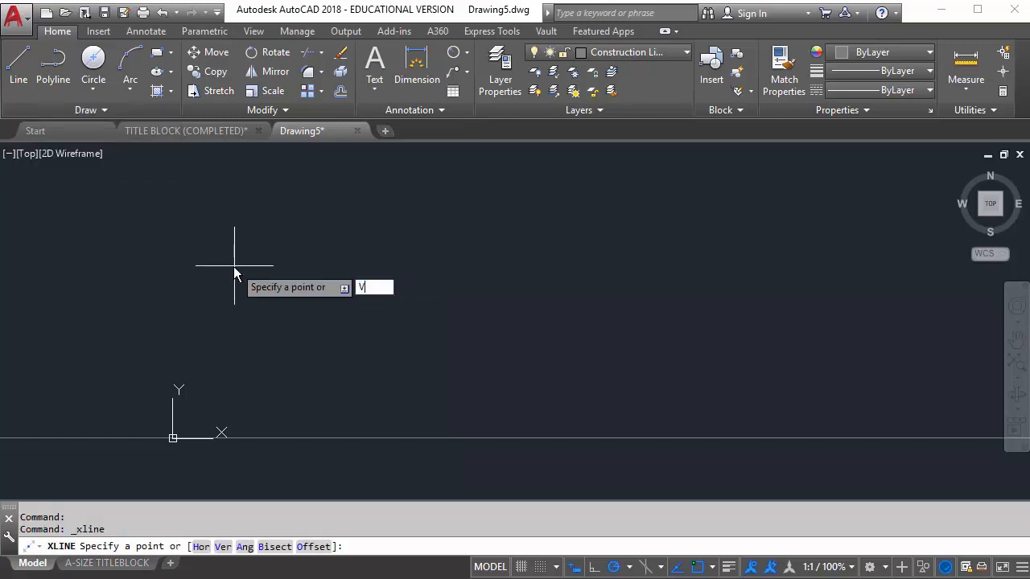
{"action": "key", "text": "Return"}
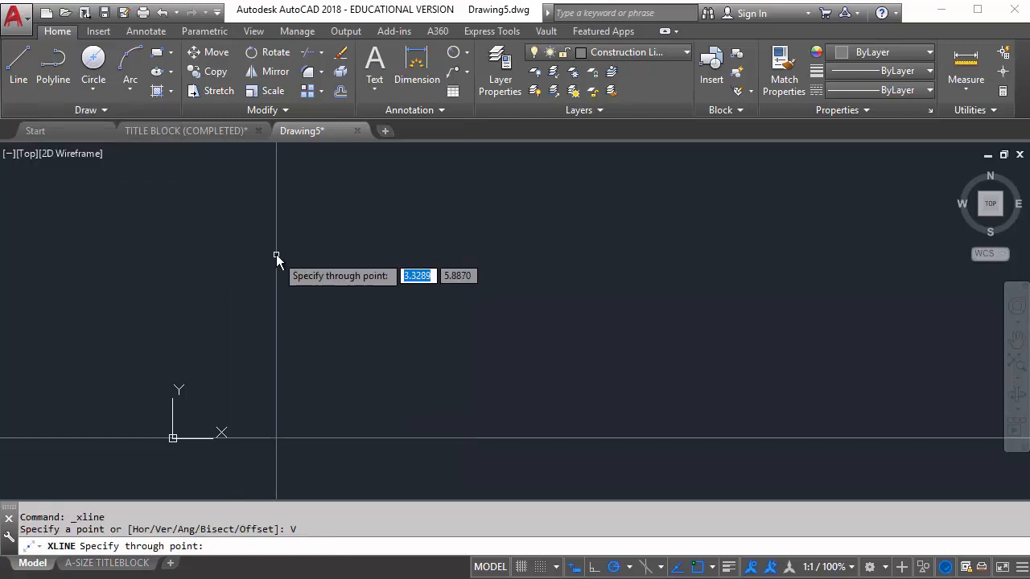
{"action": "type", "text": "0,0"}
{"action": "key", "text": "Return"}
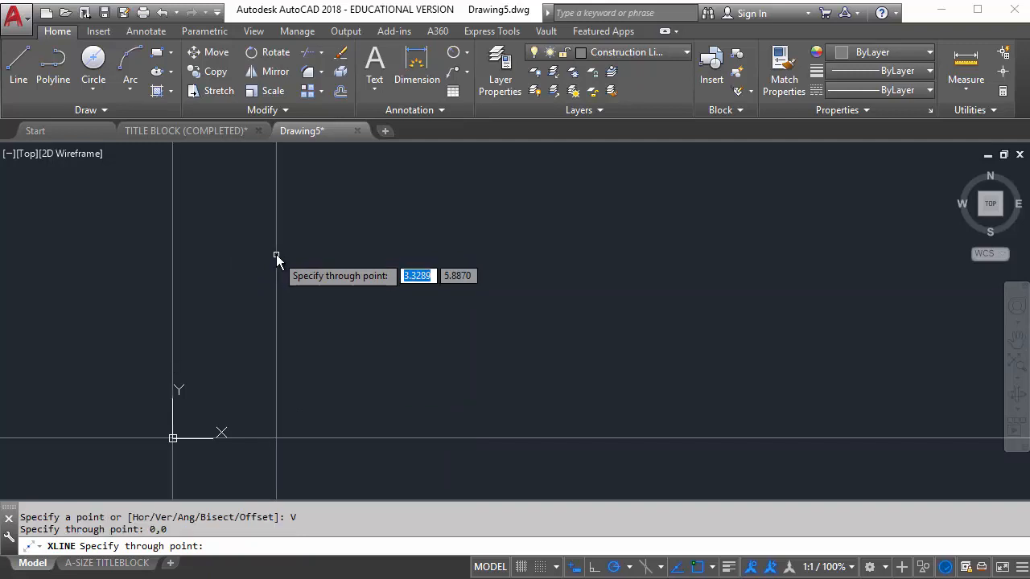
{"action": "middle_click_drag", "start_coordinate": [229, 303], "coordinate": [218, 293]}
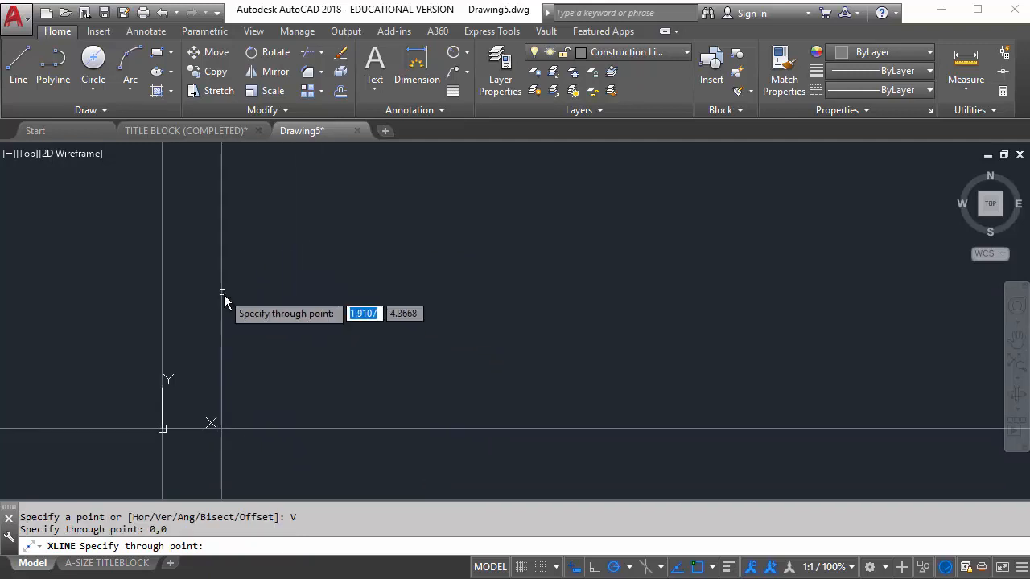
{"action": "key", "text": "Return"}
{"action": "scroll", "coordinate": [204, 336], "scroll_direction": "down", "scroll_amount": 2}
{"action": "middle_click_drag", "start_coordinate": [207, 337], "coordinate": [179, 360]}
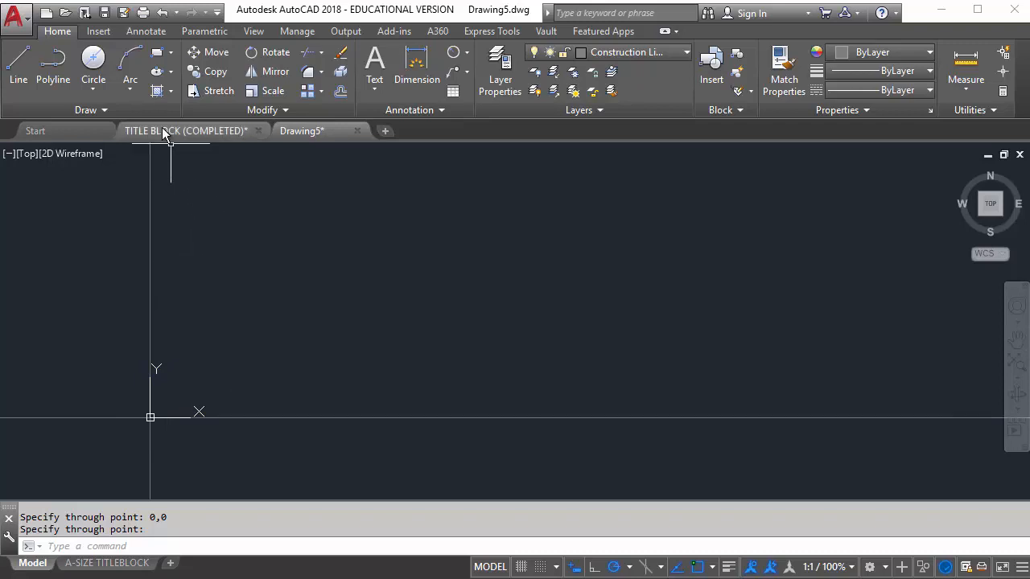
{"action": "left_click", "coordinate": [346, 94]}
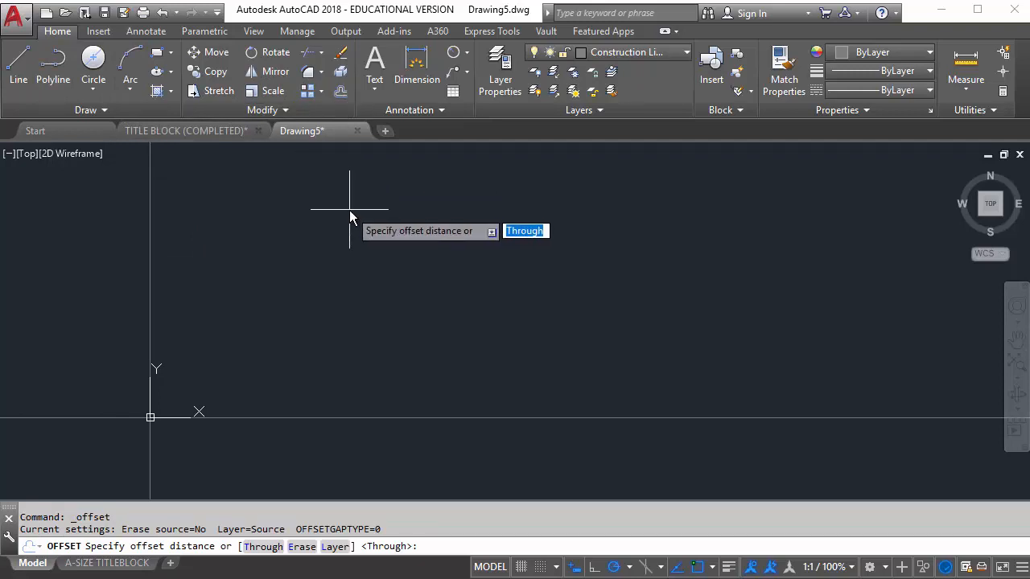
Offset the vertical origin line 10.75 units to the right.
{"action": "type", "text": "10.75"}
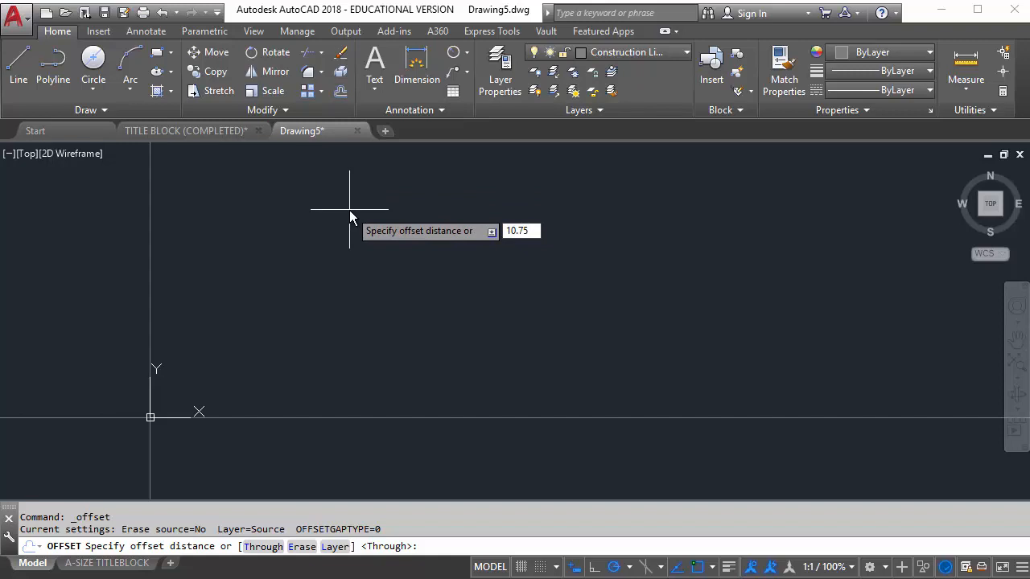
{"action": "key", "text": "Return"}
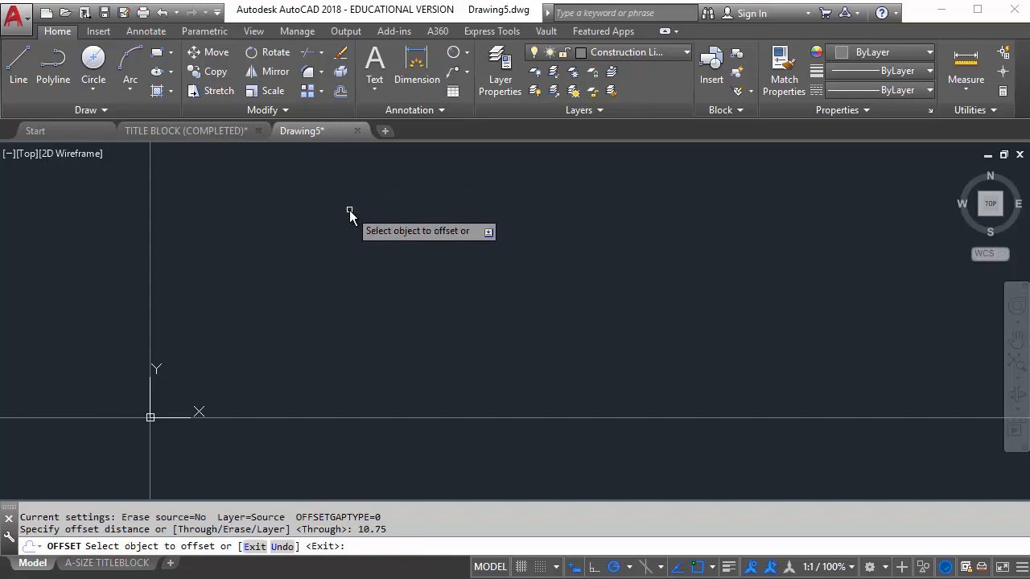
{"action": "left_click", "coordinate": [150, 283]}
{"action": "left_click", "coordinate": [273, 285]}
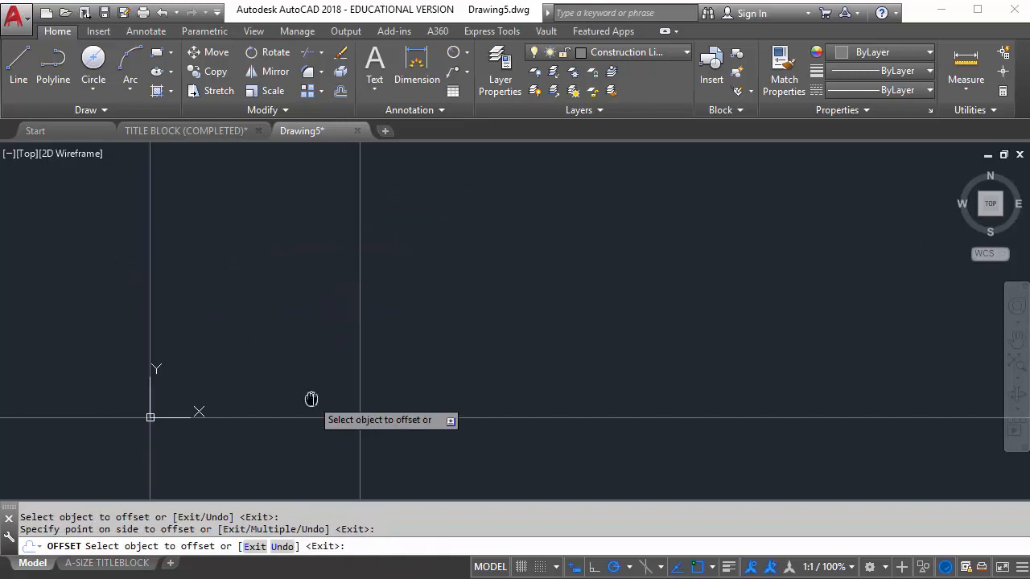
{"action": "mouse_move", "coordinate": [310, 399]}
{"action": "middle_mouse_down"}
{"action": "mouse_move", "coordinate": [368, 375]}
{"action": "mouse_move", "coordinate": [358, 392]}
{"action": "middle_mouse_up"}
{"action": "scroll", "coordinate": [363, 363], "scroll_direction": "up", "scroll_amount": 2}
{"action": "scroll", "coordinate": [368, 363], "scroll_direction": "down", "scroll_amount": 1}
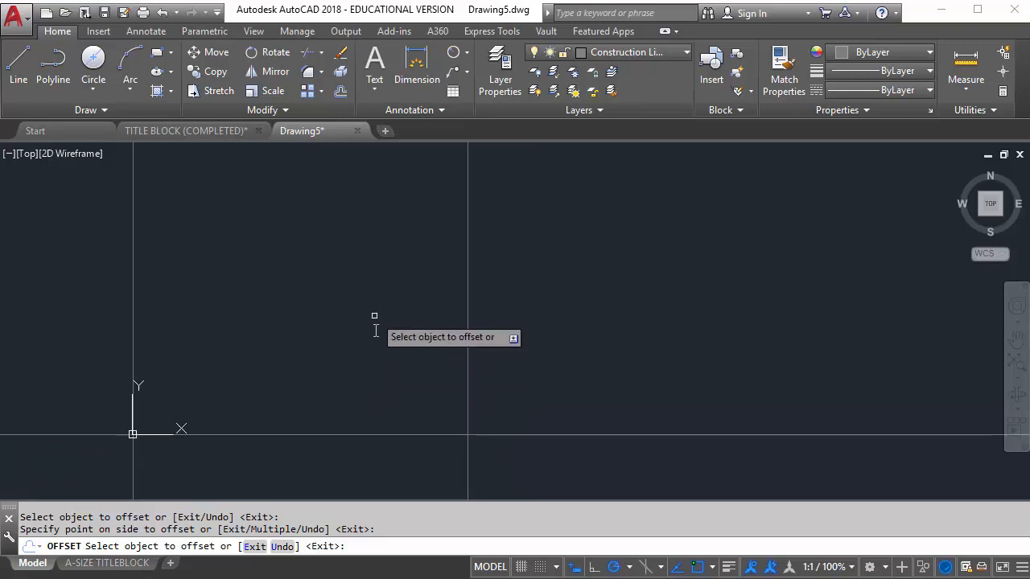
Offset the 10.75 line 1.0 unit to its left.
{"action": "key", "text": "Return"}
{"action": "key", "text": "Return"}
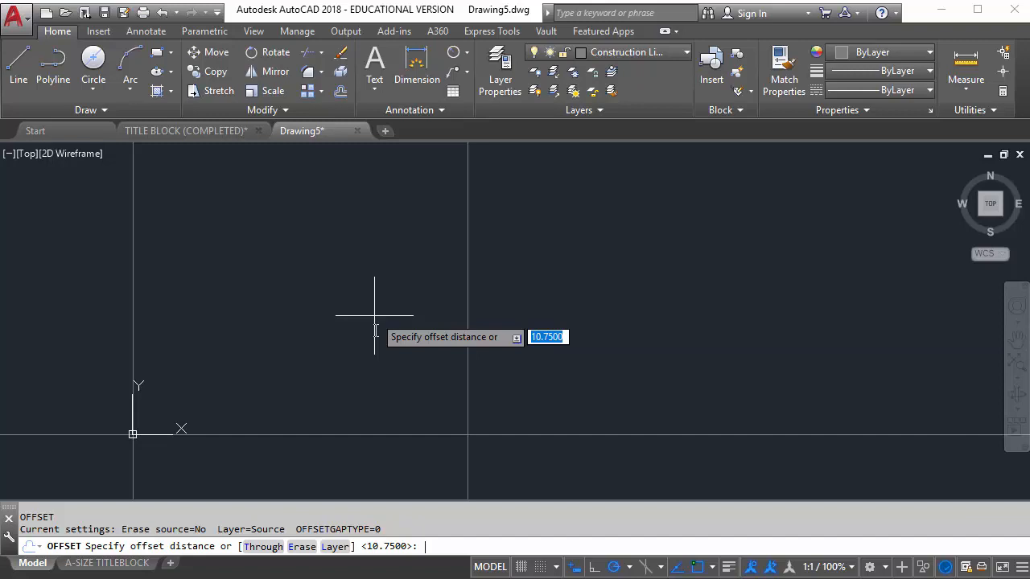
{"action": "type", "text": "1.0"}
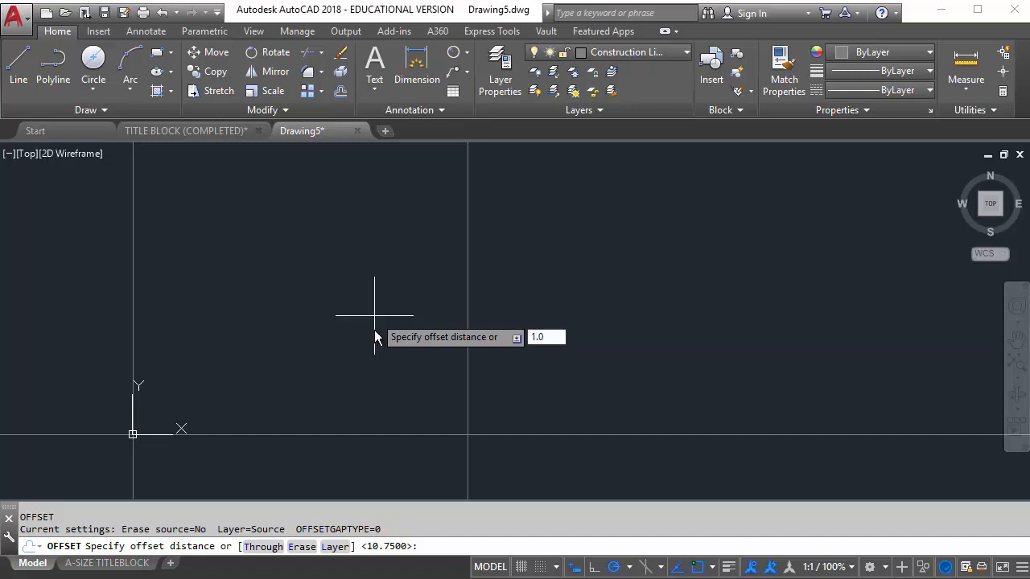
{"action": "key", "text": "Return"}
{"action": "left_click", "coordinate": [467, 311]}
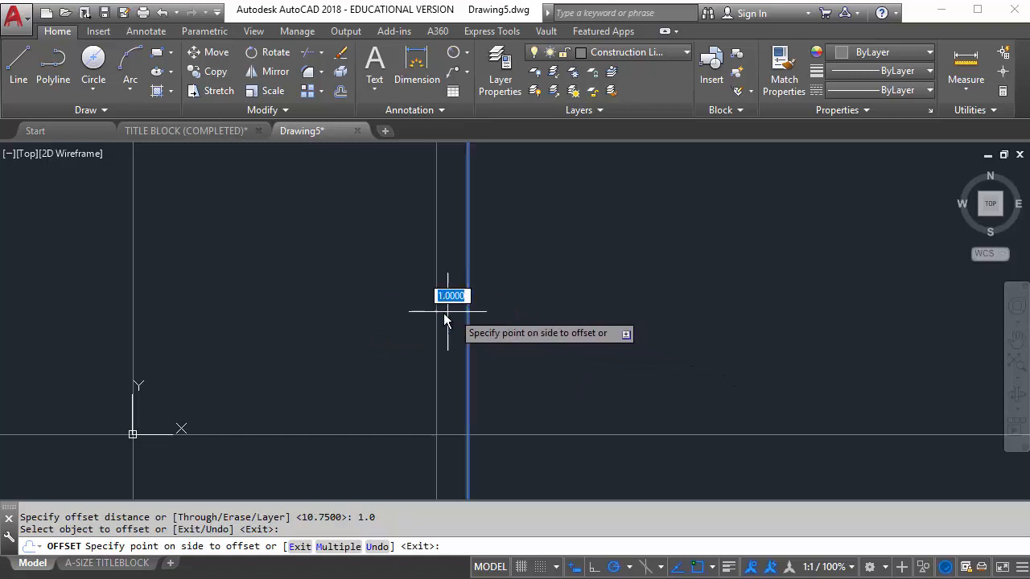
{"action": "left_click", "coordinate": [389, 326]}
Enter a new offset distance of 1.81.
{"action": "key", "text": "Return"}
{"action": "key", "text": "Return"}
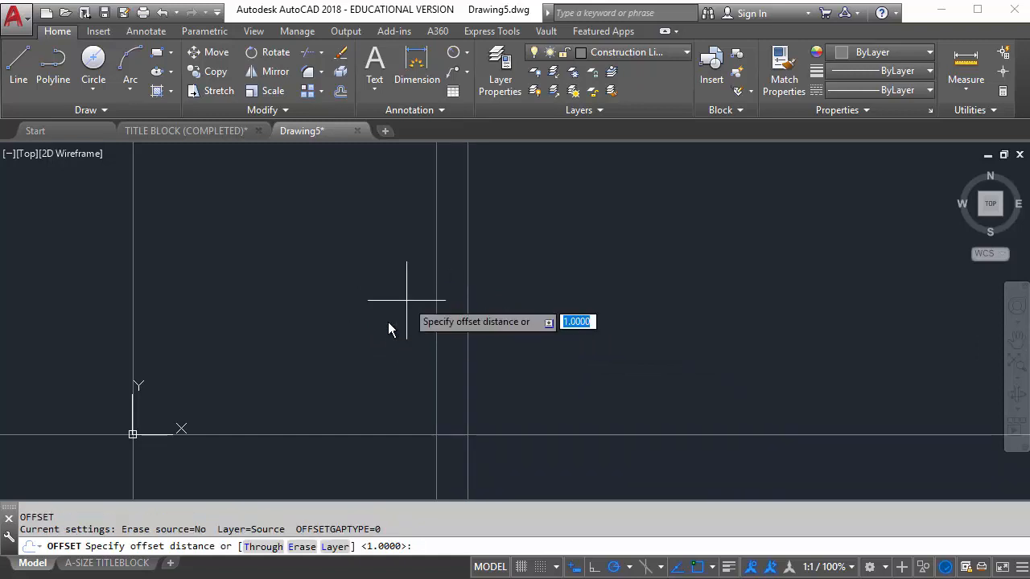
{"action": "type", "text": "1.81"}
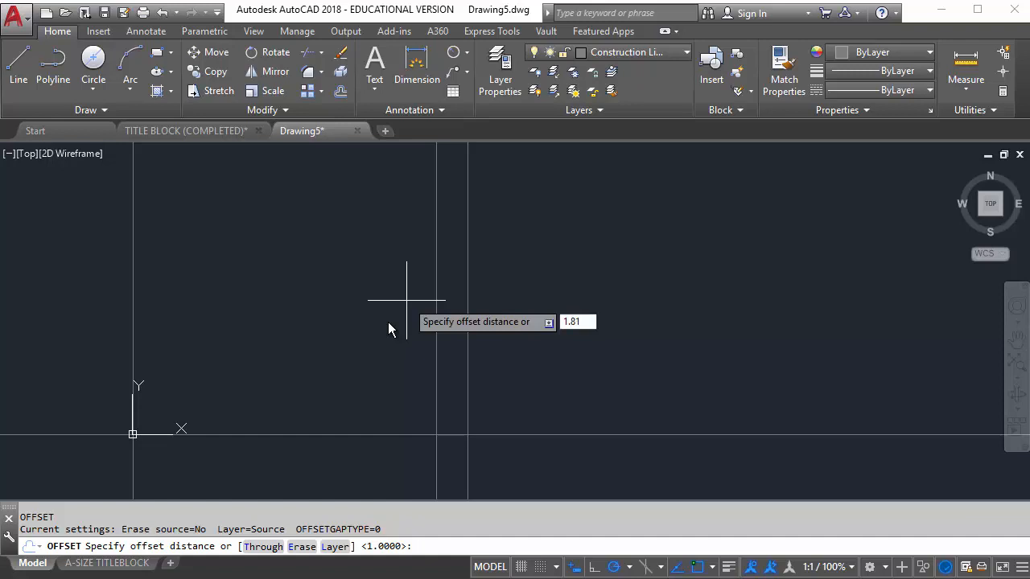
{"action": "key", "text": "Return"}
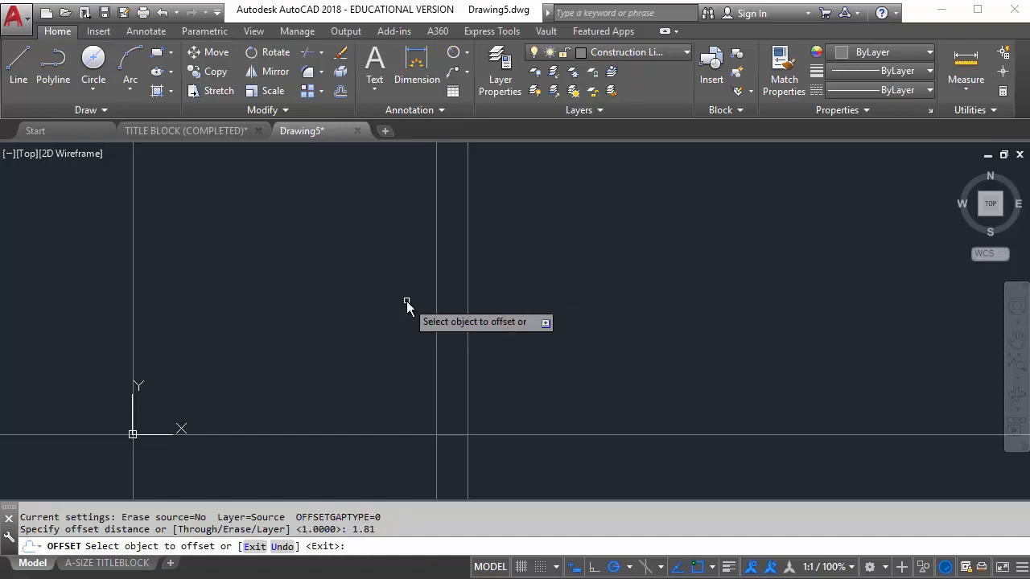
Copy the right vertical line 1.81 and 3.50 units to the left.
{"action": "left_click", "coordinate": [470, 300]}
{"action": "left_click", "coordinate": [308, 293]}
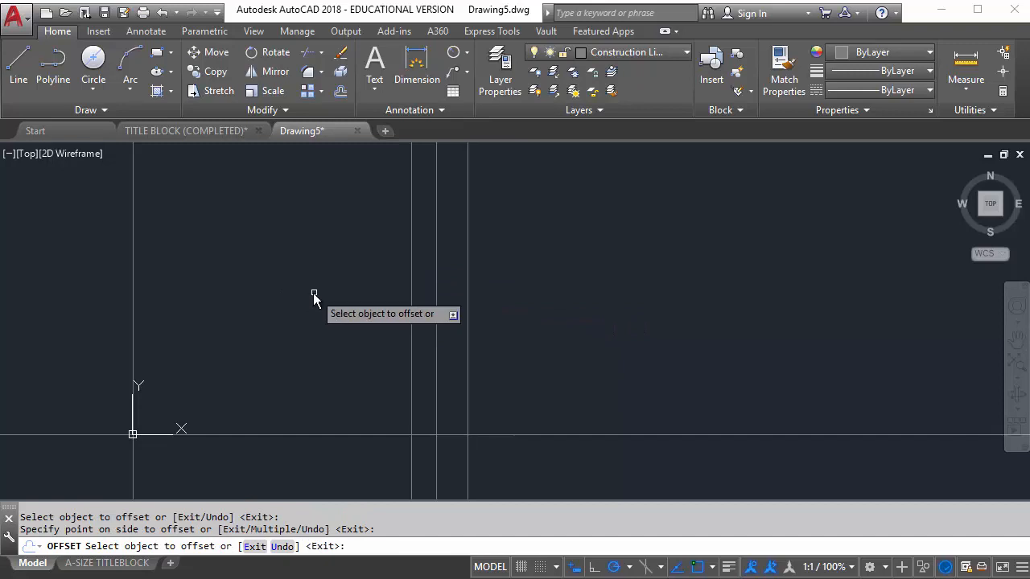
{"action": "key", "text": "Return"}
{"action": "key", "text": "Return"}
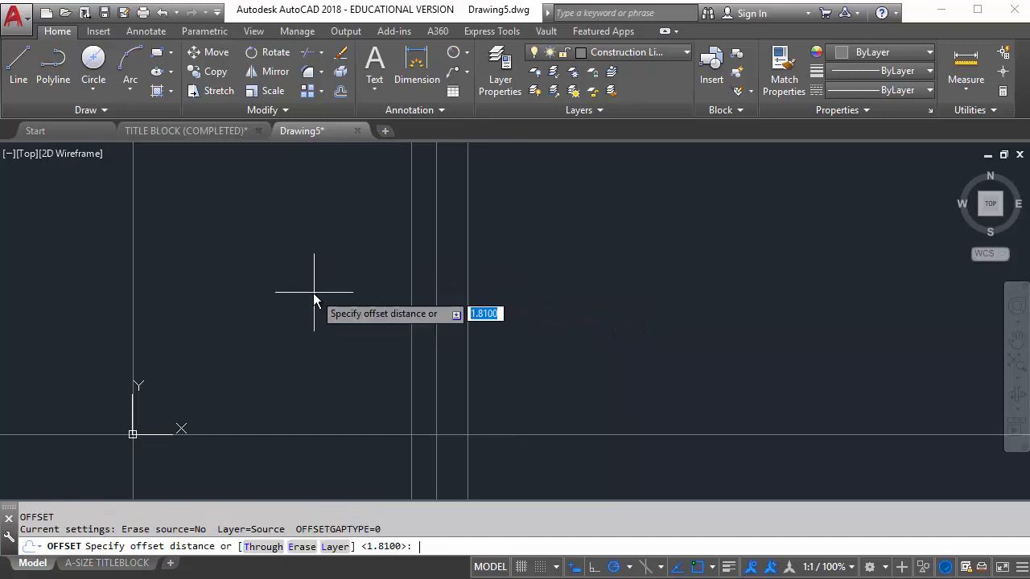
{"action": "type", "text": "3.50"}
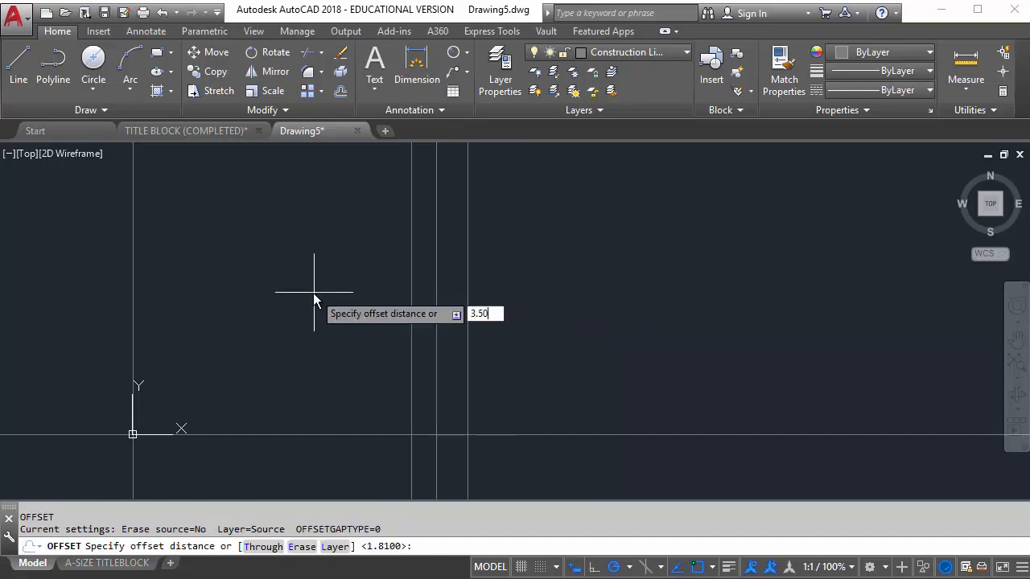
{"action": "key", "text": "Return"}
{"action": "left_click", "coordinate": [468, 280]}
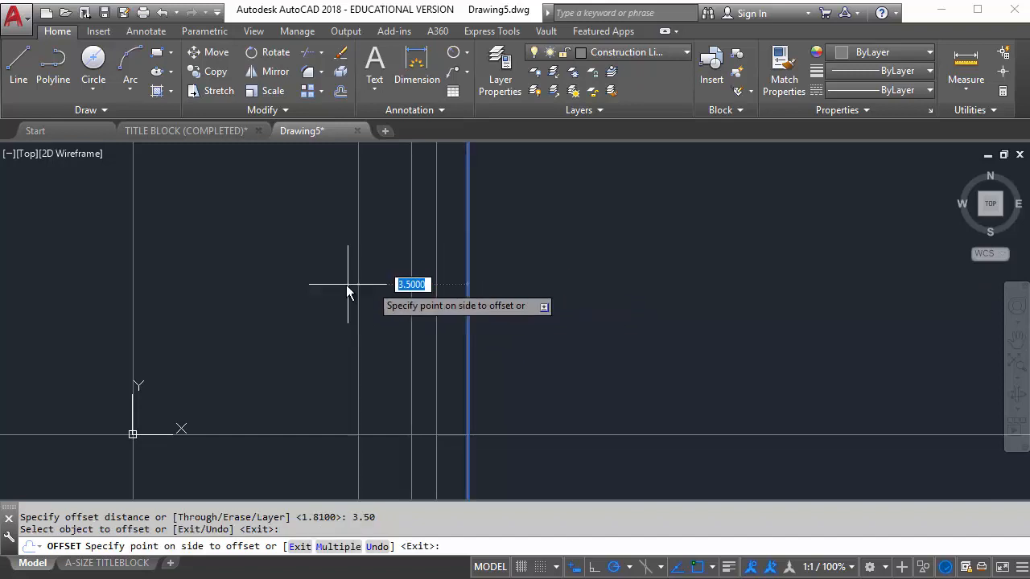
{"action": "left_click", "coordinate": [341, 285]}
Copy the rightmost vertical line 4.75 and 5.25 units to the left.
{"action": "key", "text": "Return"}
{"action": "key", "text": "Return"}
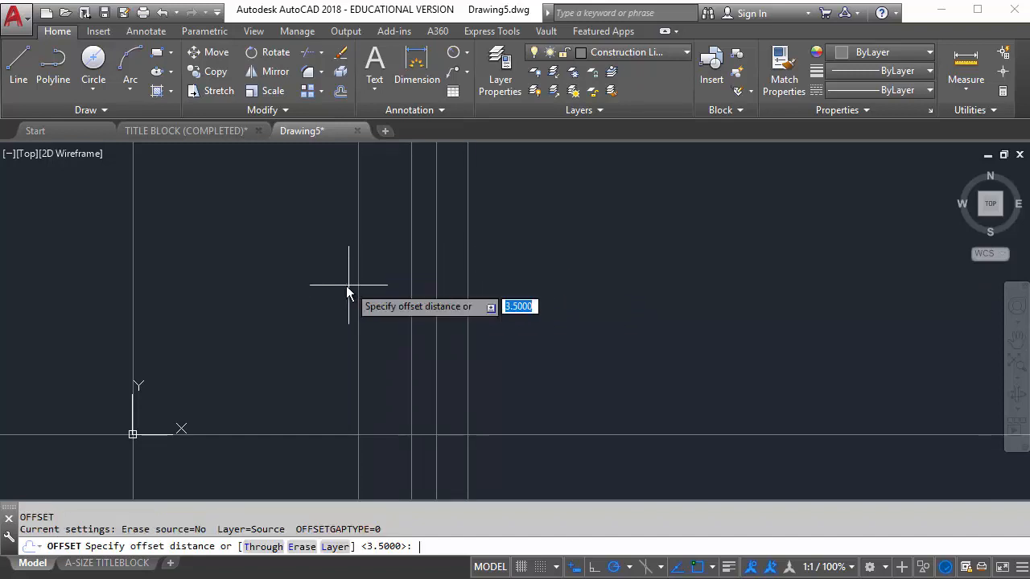
{"action": "type", "text": "4.75"}
{"action": "key", "text": "Return"}
{"action": "left_click", "coordinate": [468, 291]}
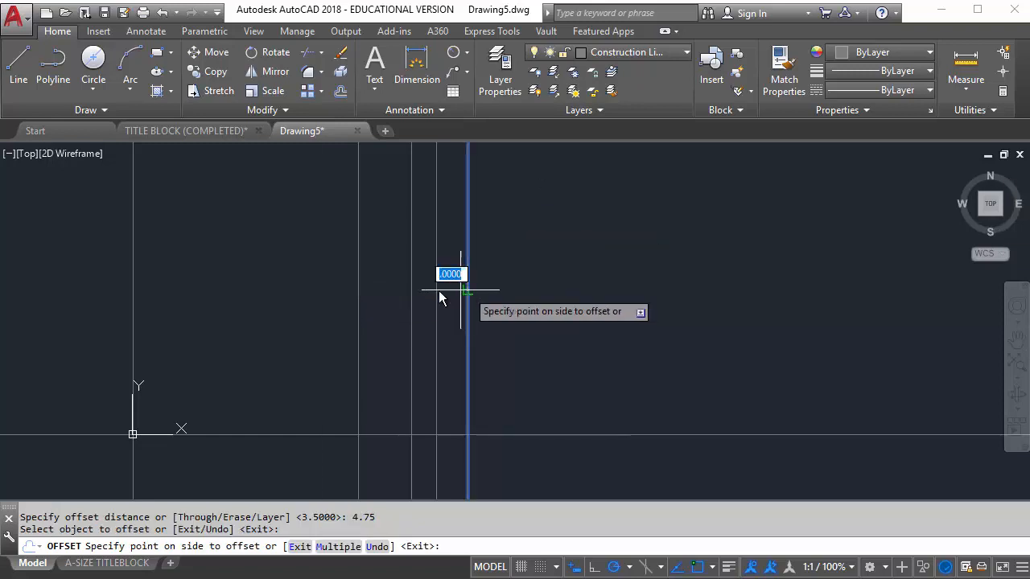
{"action": "left_click", "coordinate": [316, 290]}
{"action": "key", "text": "Return"}
{"action": "key", "text": "Return"}
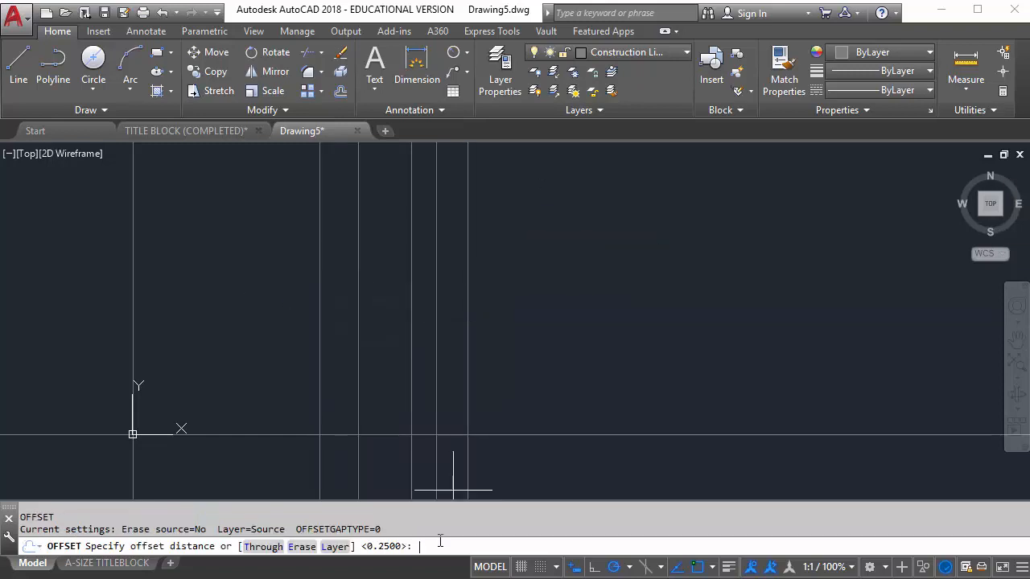
{"action": "type", "text": "5.25"}
{"action": "key", "text": "Return"}
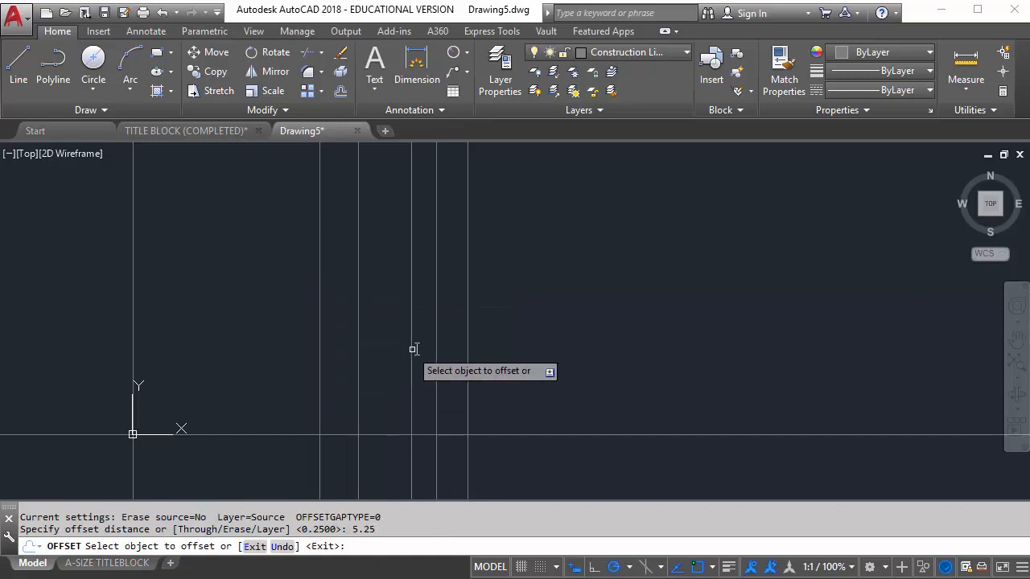
{"action": "left_click", "coordinate": [468, 348]}
{"action": "left_click", "coordinate": [283, 347]}
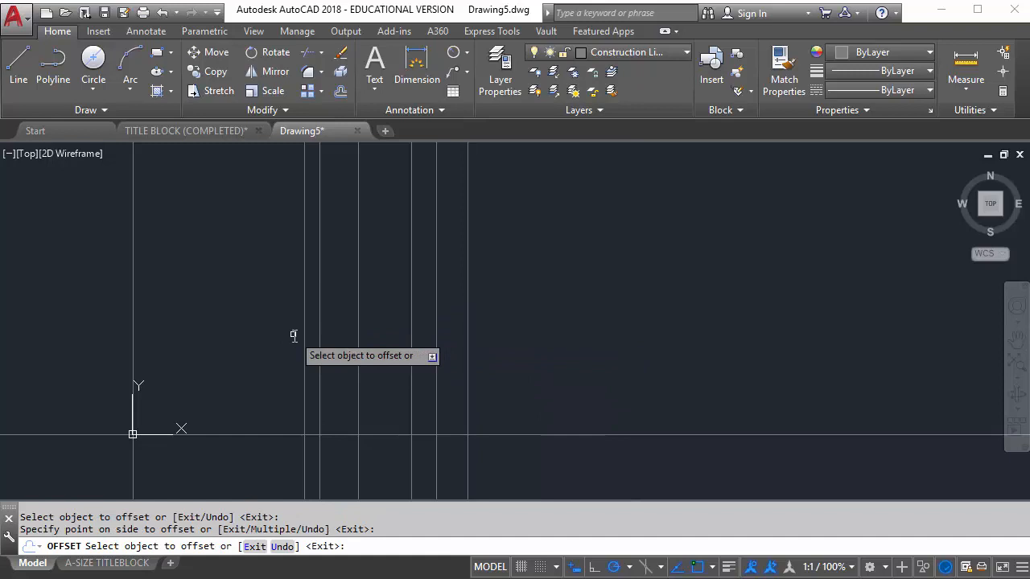
Copy the rightmost vertical line 6.06 and 8 units to the left.
{"action": "key", "text": "Return"}
{"action": "key", "text": "Return"}
{"action": "type", "text": "6"}
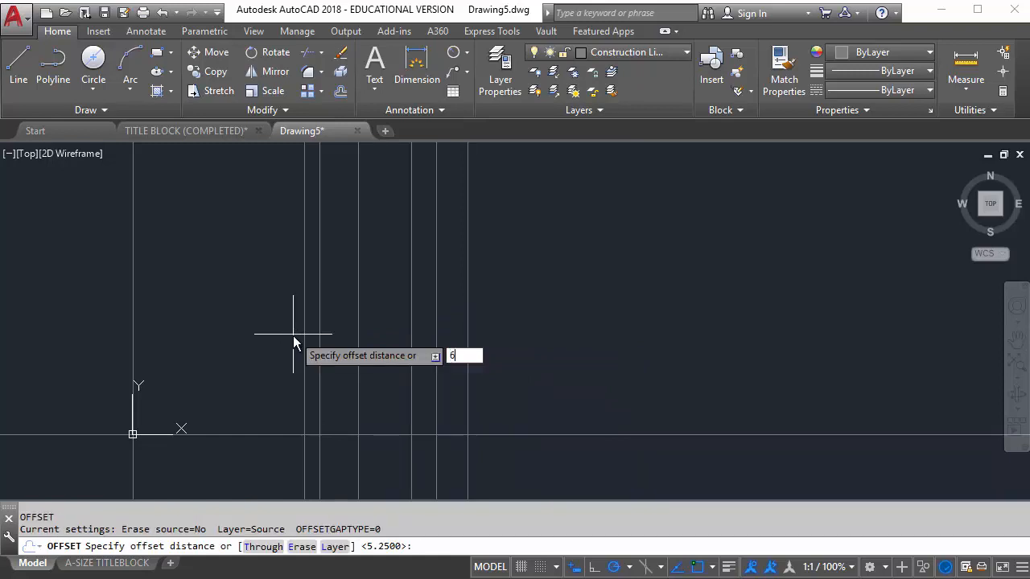
{"action": "type", "text": ".06"}
{"action": "key", "text": "Return"}
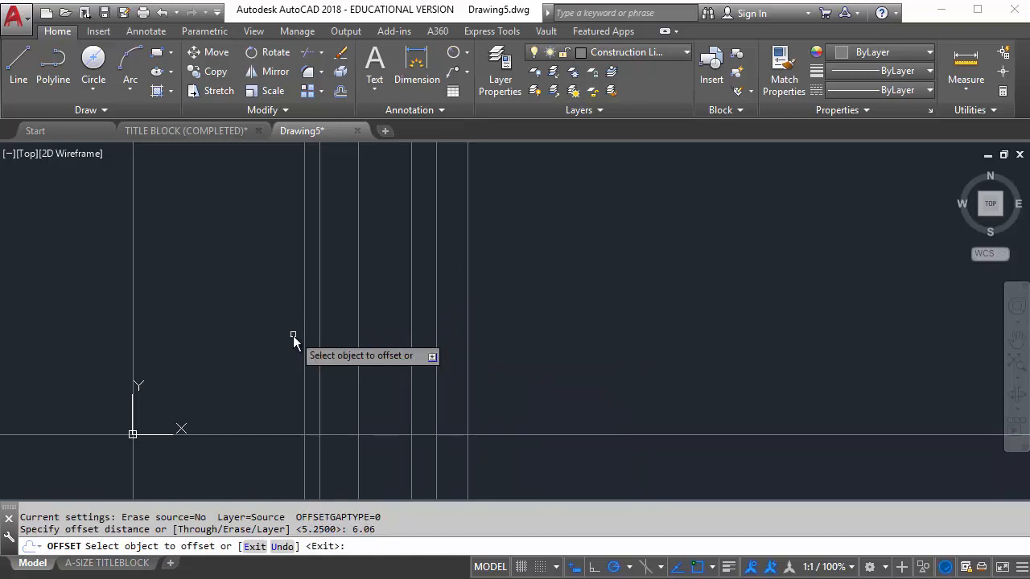
{"action": "left_click", "coordinate": [469, 291]}
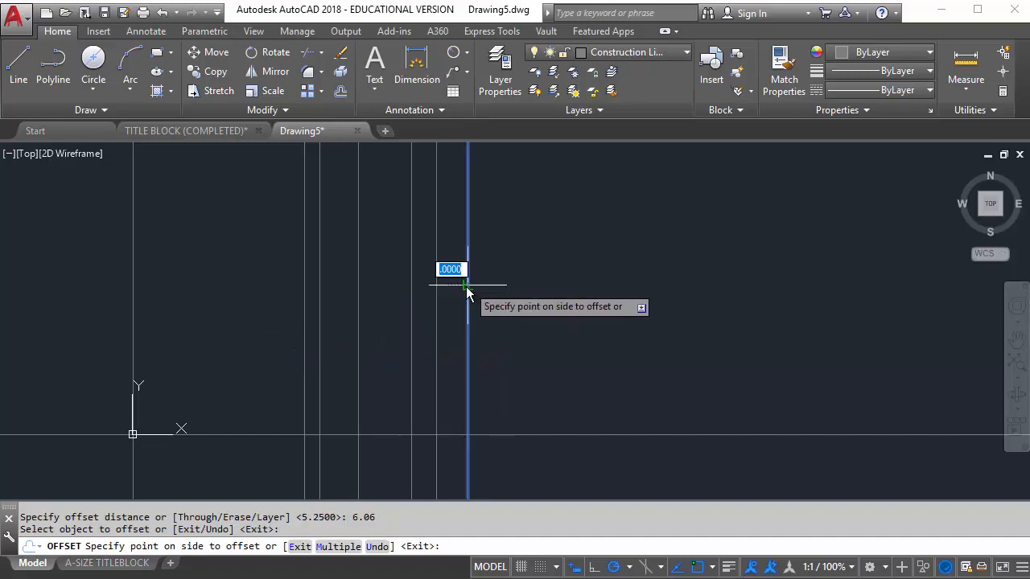
{"action": "left_click", "coordinate": [236, 298]}
{"action": "key", "text": "Return"}
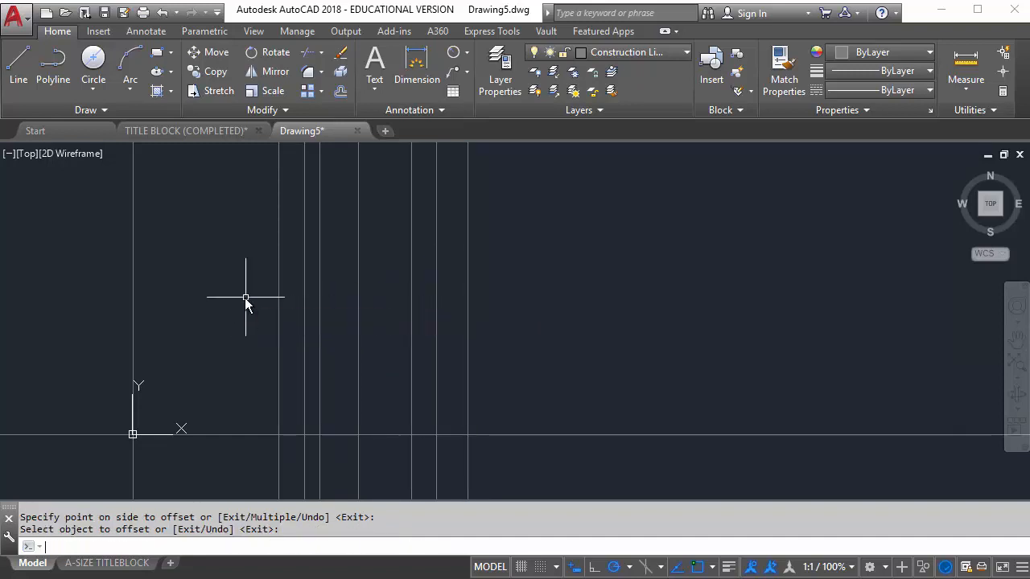
{"action": "key", "text": "Return"}
{"action": "type", "text": "8"}
{"action": "key", "text": "Return"}
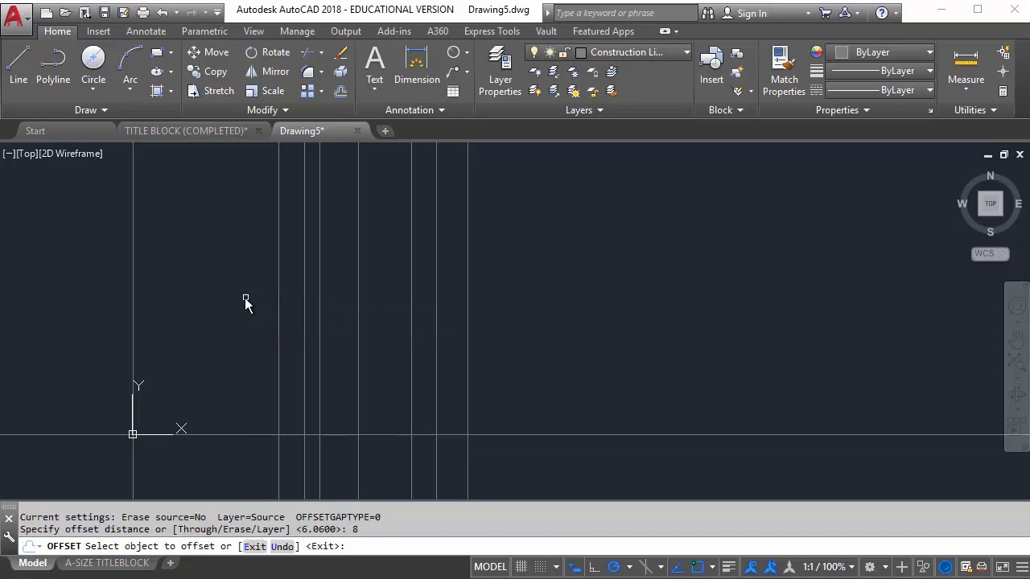
{"action": "left_click", "coordinate": [463, 265]}
{"action": "left_click", "coordinate": [232, 278]}
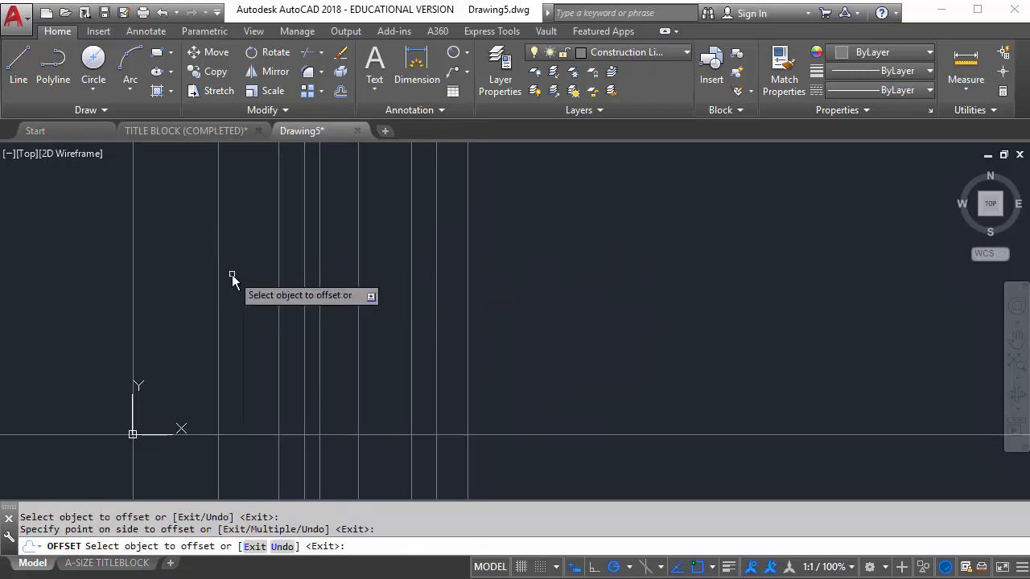
Copy the rightmost vertical line 9.19 units to the left.
{"action": "key", "text": "Return"}
{"action": "key", "text": "Return"}
{"action": "type", "text": "9.19"}
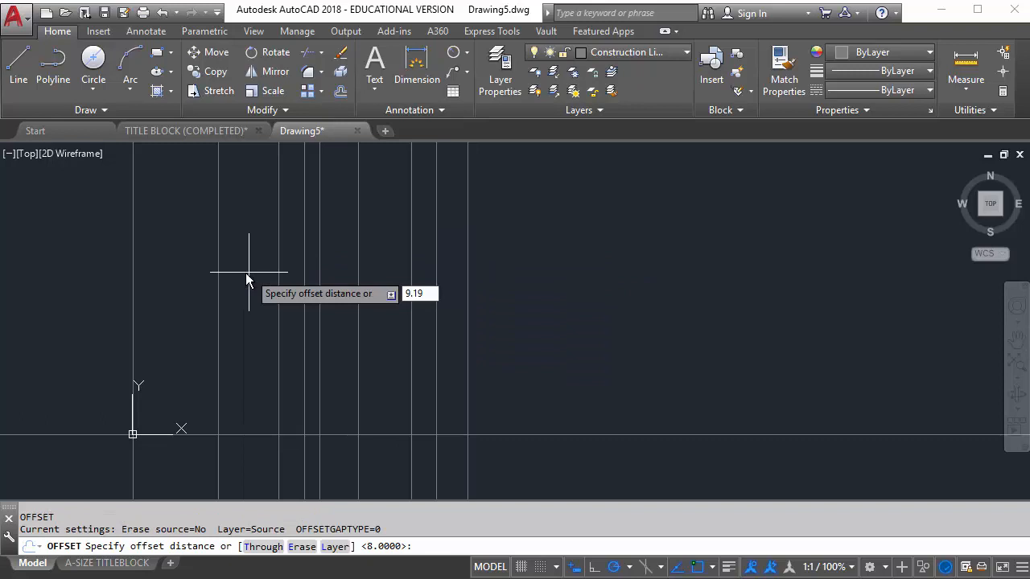
{"action": "key", "text": "Return"}
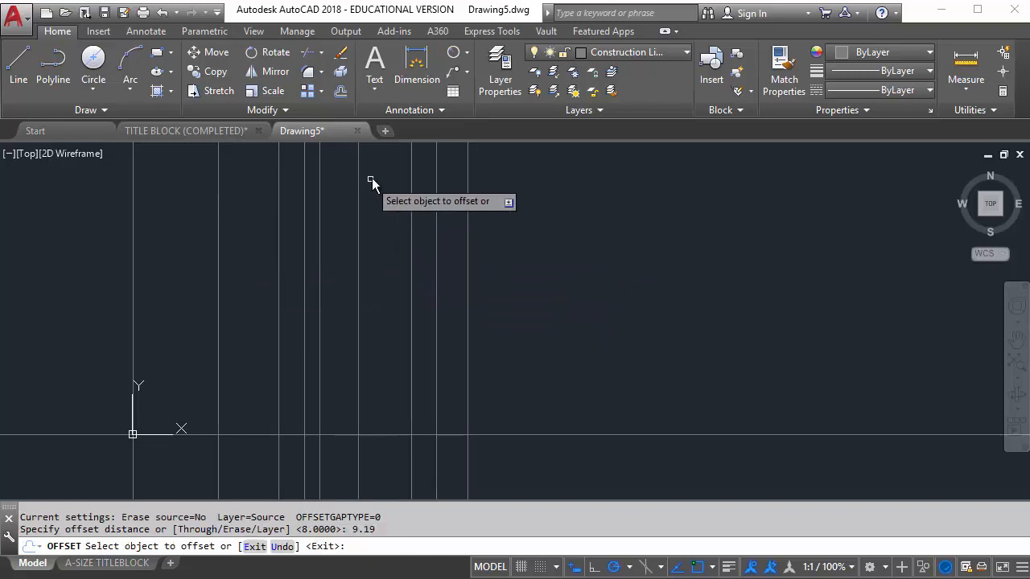
{"action": "left_click", "coordinate": [470, 269]}
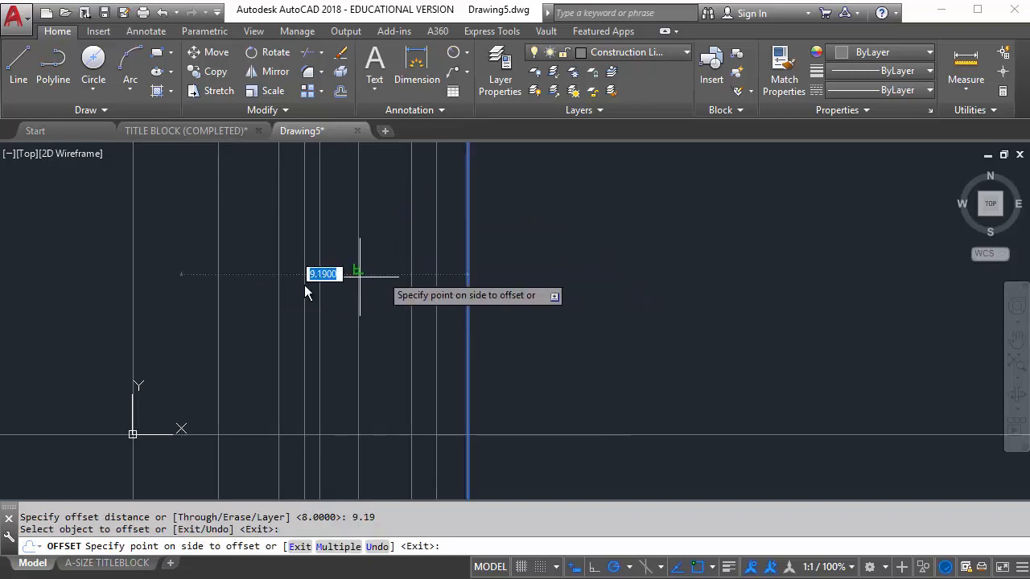
{"action": "left_click", "coordinate": [206, 287]}
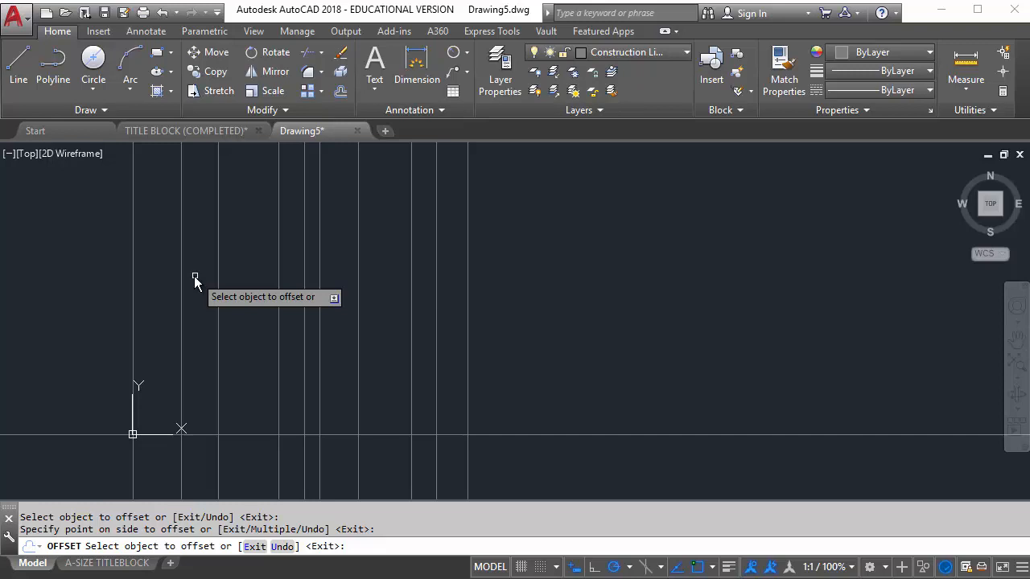
Offset the leftmost vertical line 0.75 units to the right.
{"action": "key", "text": "Return"}
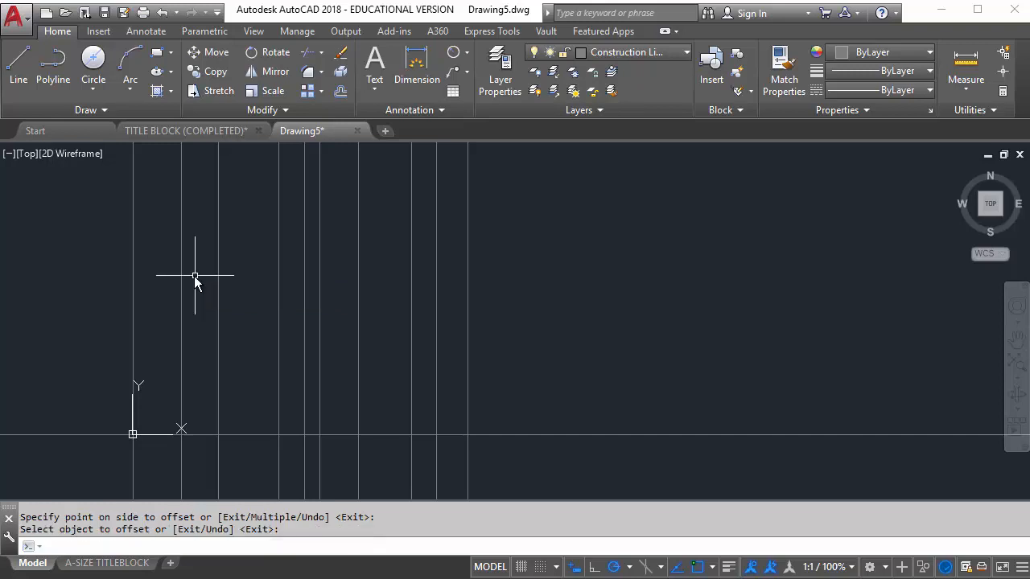
{"action": "key", "text": "Return"}
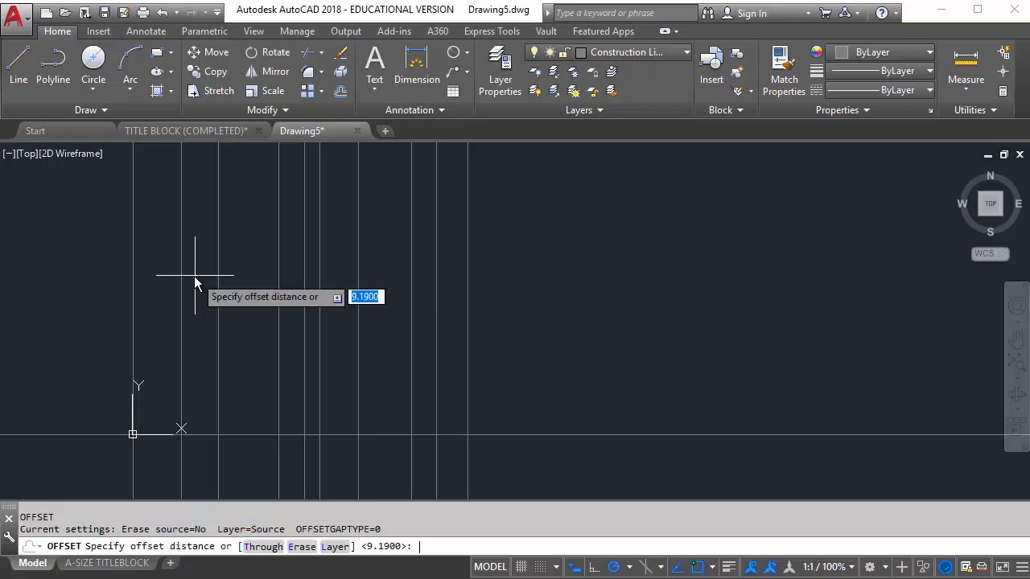
{"action": "type", "text": ".75"}
{"action": "key", "text": "Return"}
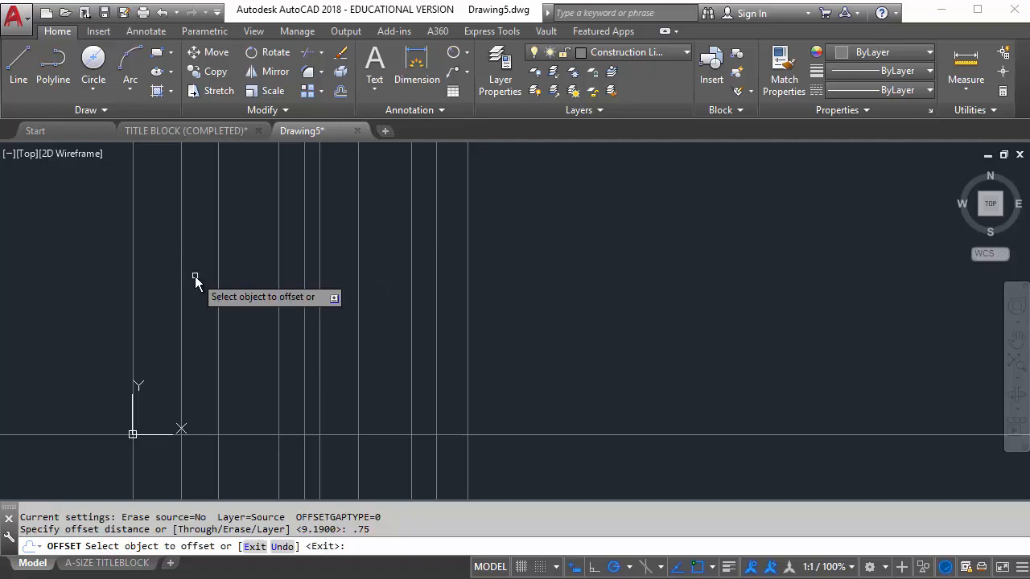
{"action": "left_click", "coordinate": [134, 263]}
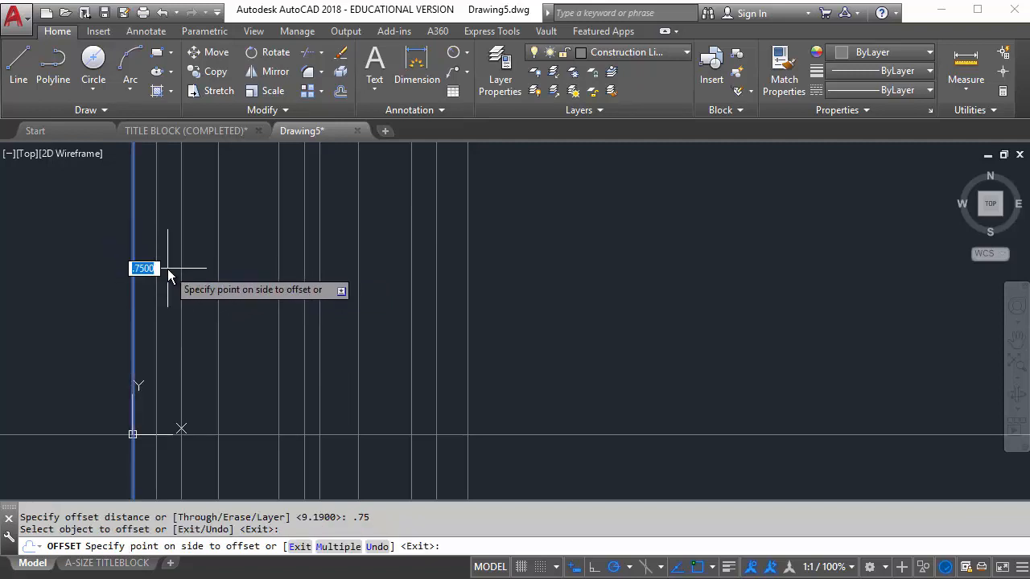
{"action": "left_click", "coordinate": [168, 269]}
{"action": "key", "text": "Return"}
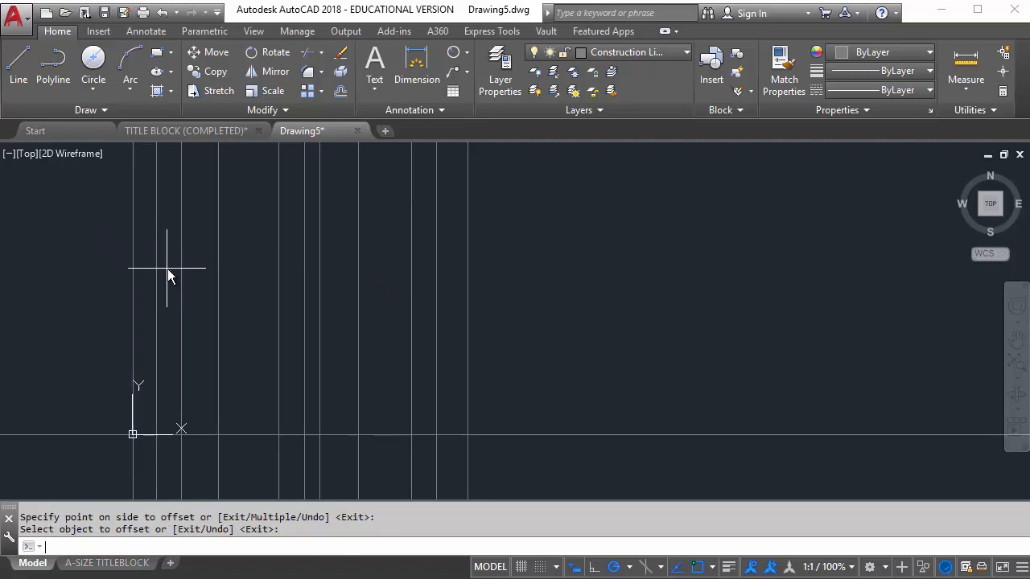
{"action": "key", "text": "Return"}
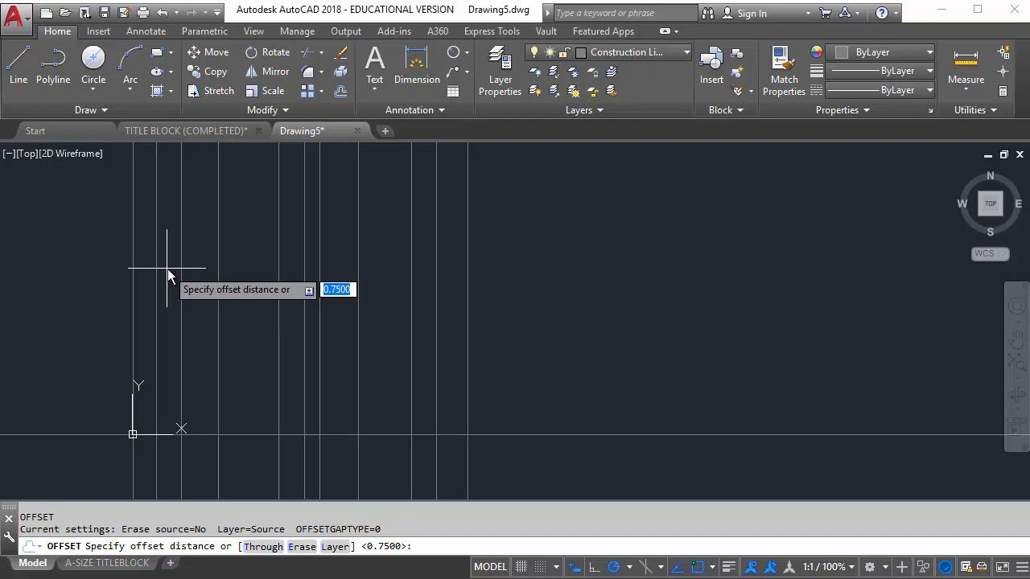
Offset the horizontal base line upward by 0.25 and 1 unit.
{"action": "type", "text": ".25"}
{"action": "key", "text": "Return"}
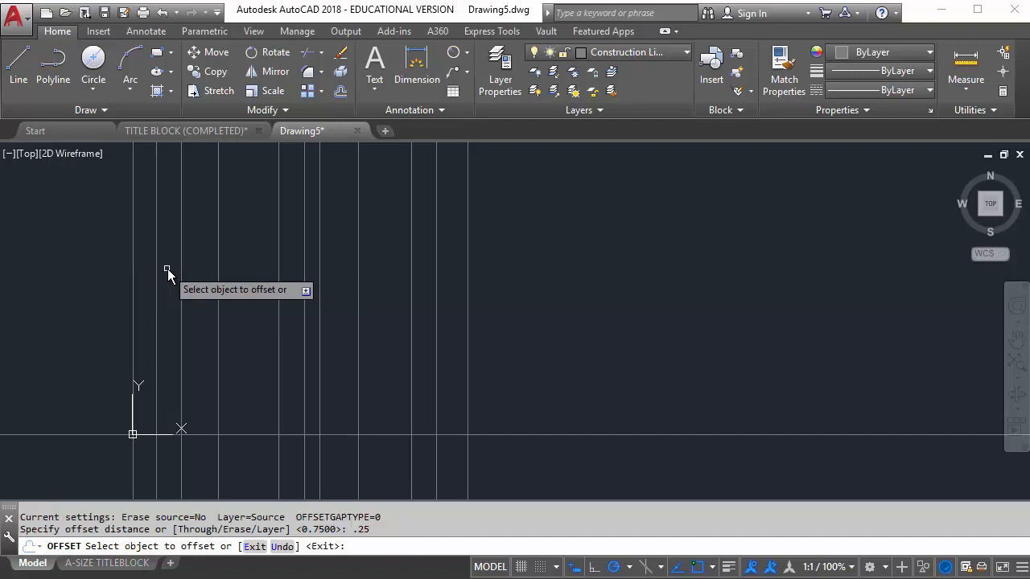
{"action": "left_click", "coordinate": [270, 433]}
{"action": "left_click", "coordinate": [268, 434]}
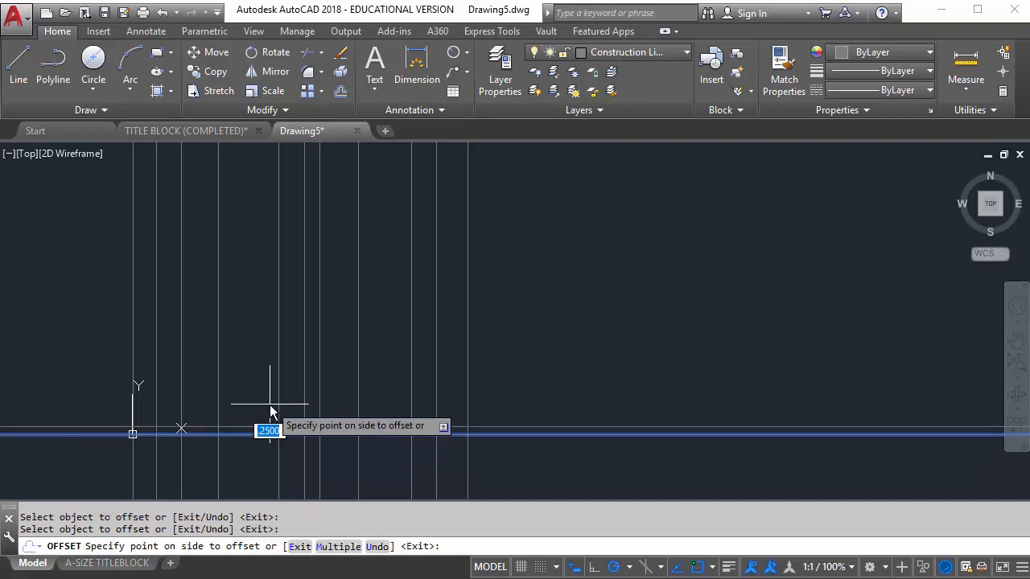
{"action": "left_click", "coordinate": [271, 401]}
{"action": "key", "text": "Return"}
{"action": "key", "text": "Return"}
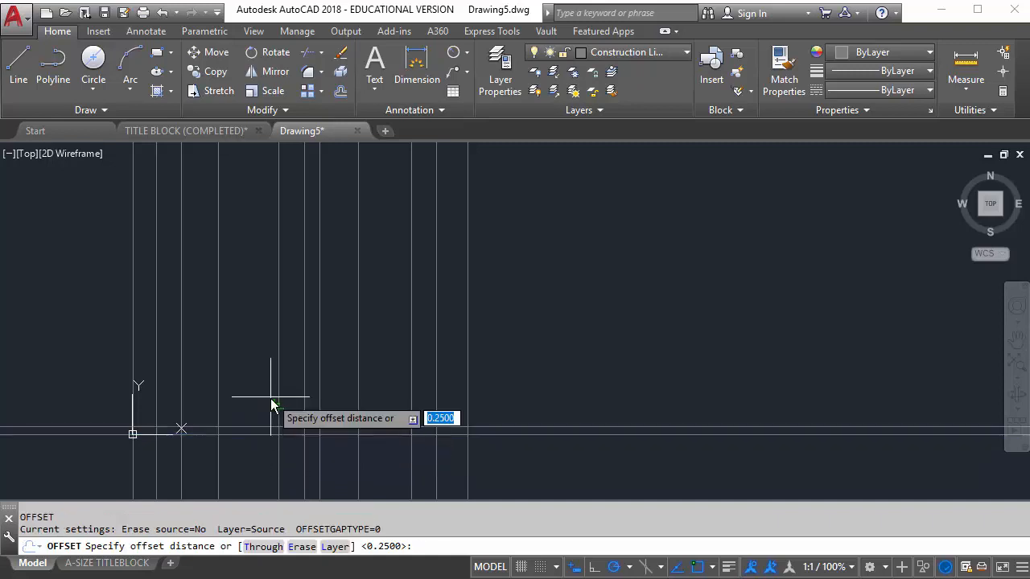
{"action": "type", "text": "1"}
{"action": "key", "text": "Return"}
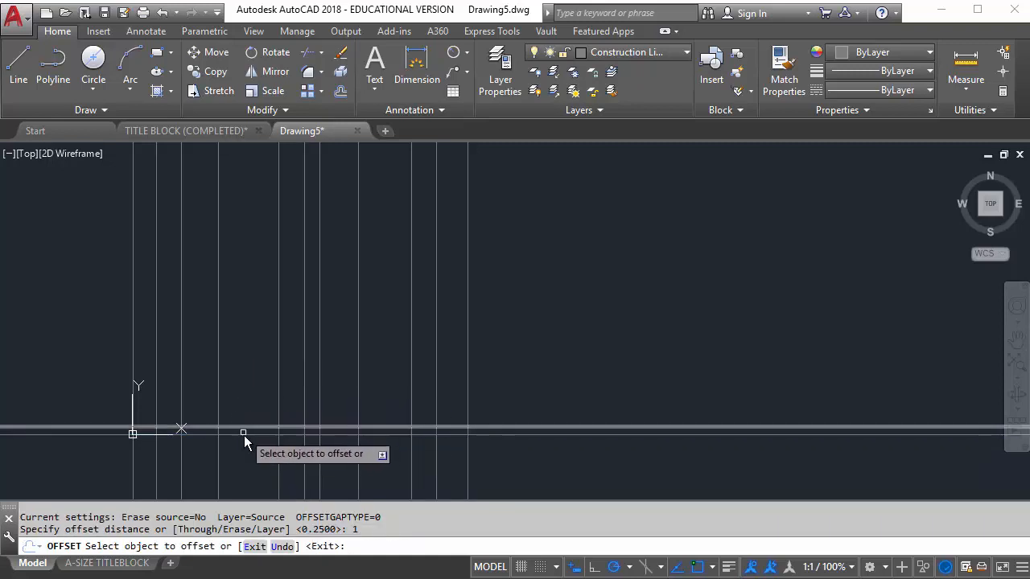
{"action": "left_click", "coordinate": [245, 435]}
{"action": "left_click", "coordinate": [245, 399]}
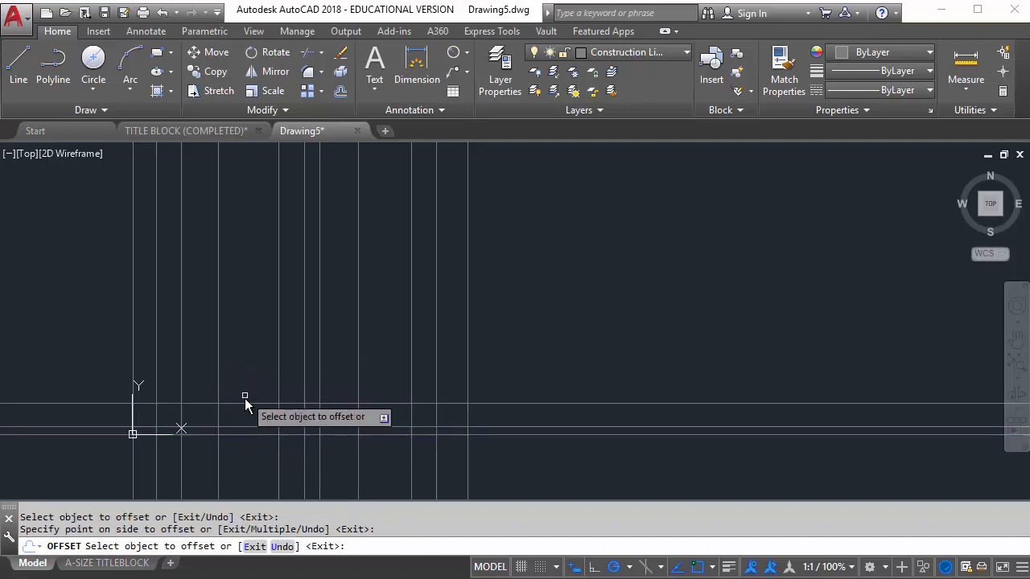
Offset the base line upward by 2.13 and 2.56 units.
{"action": "key", "text": "Return"}
{"action": "key", "text": "Return"}
{"action": "type", "text": "2.1"}
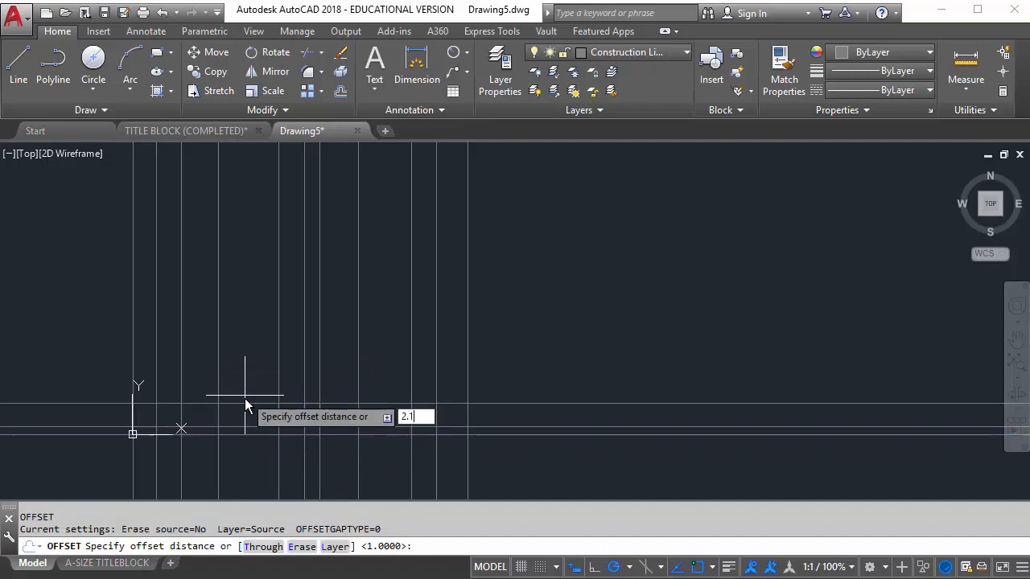
{"action": "type", "text": "3"}
{"action": "key", "text": "Return"}
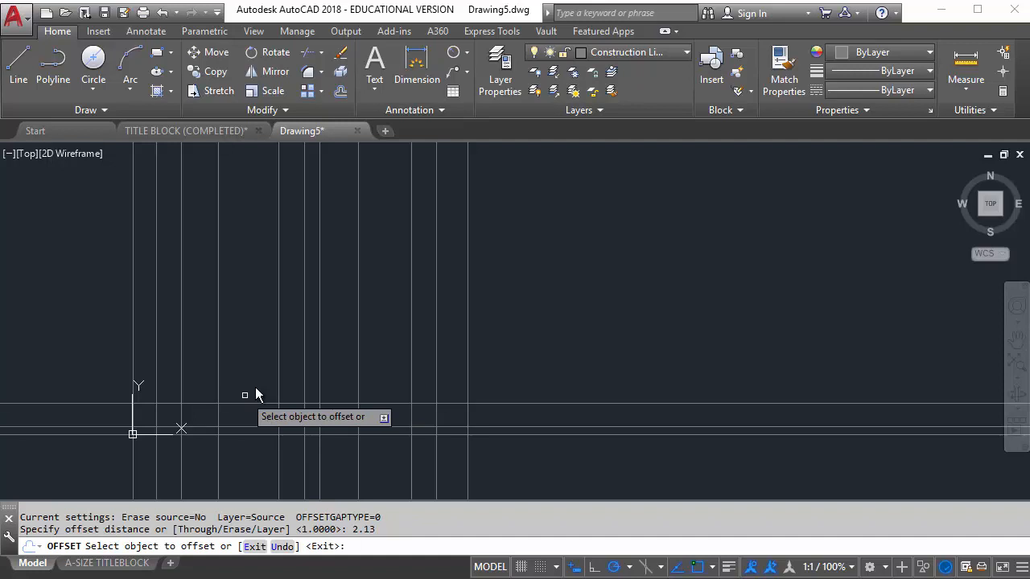
{"action": "left_click", "coordinate": [291, 435]}
{"action": "left_click", "coordinate": [288, 359]}
{"action": "key", "text": "Return"}
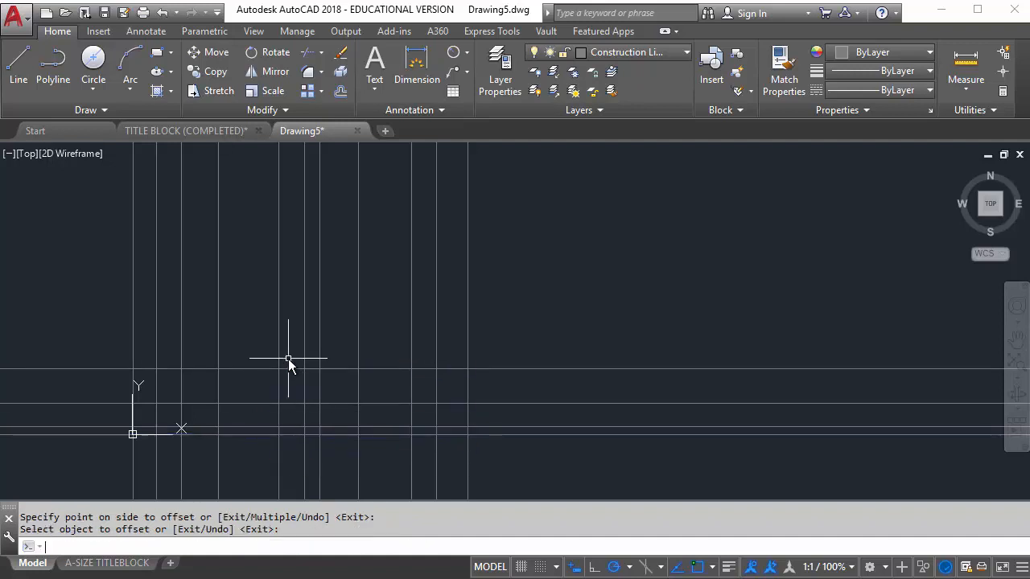
{"action": "key", "text": "Return"}
{"action": "type", "text": "2.56"}
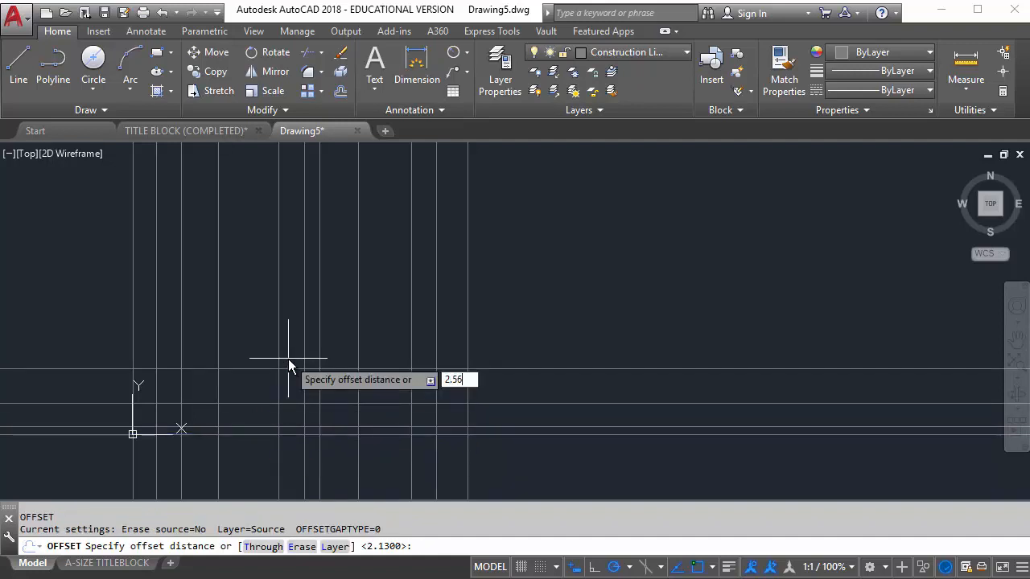
{"action": "key", "text": "Return"}
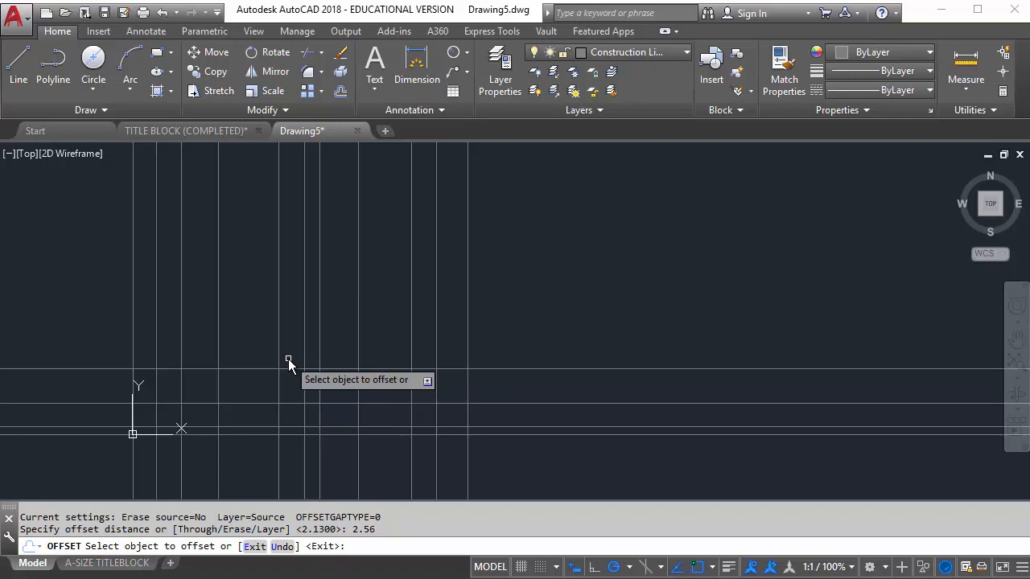
{"action": "left_click", "coordinate": [103, 436]}
{"action": "left_click", "coordinate": [96, 345]}
Offset the bottom line upward by 3.0 and 3.5 units.
{"action": "key", "text": "Return"}
{"action": "key", "text": "Return"}
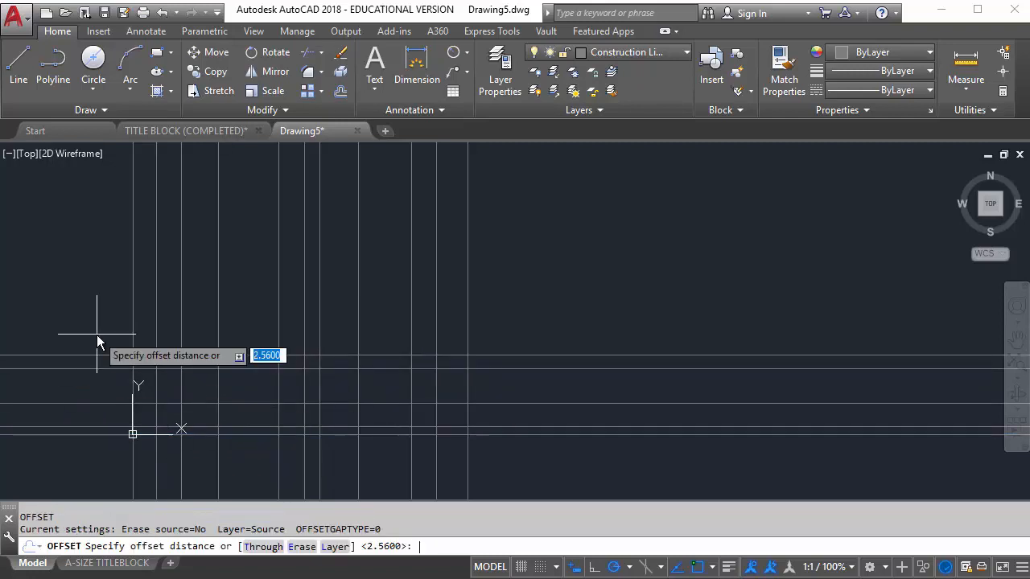
{"action": "type", "text": "3.0"}
{"action": "key", "text": "Return"}
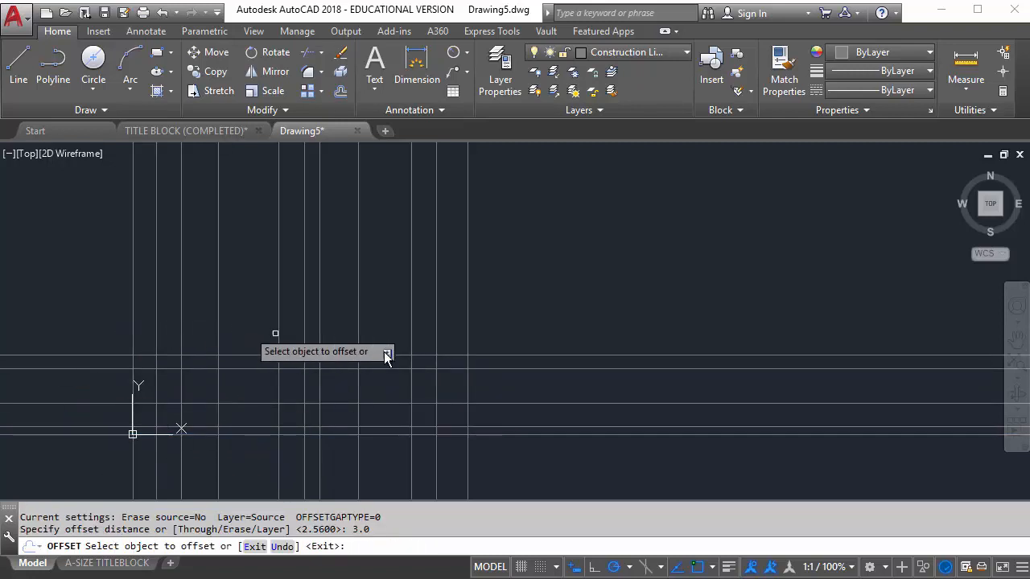
{"action": "left_click", "coordinate": [104, 434]}
{"action": "left_click", "coordinate": [99, 326]}
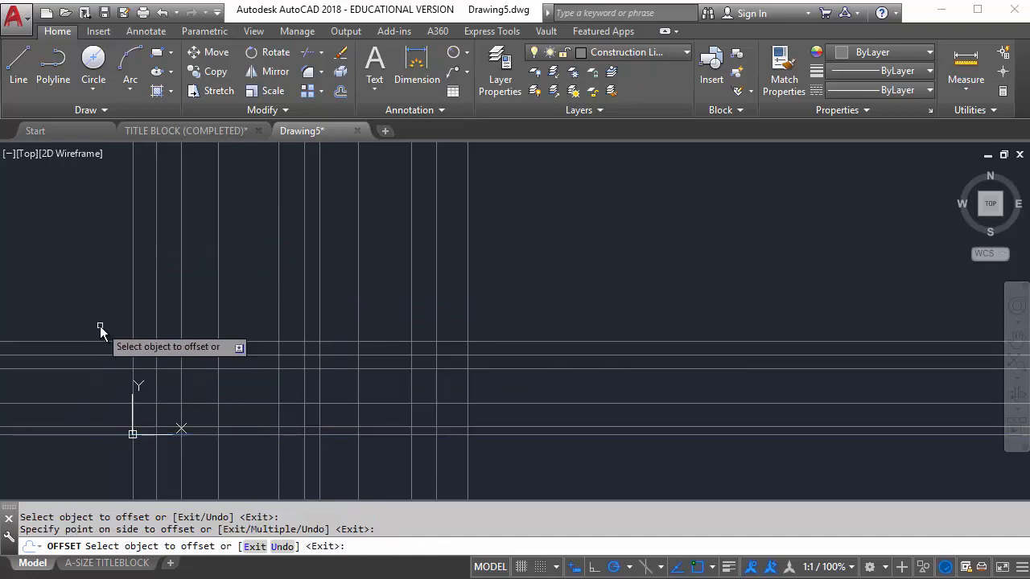
{"action": "key", "text": "Return"}
{"action": "key", "text": "Return"}
{"action": "type", "text": "3.50"}
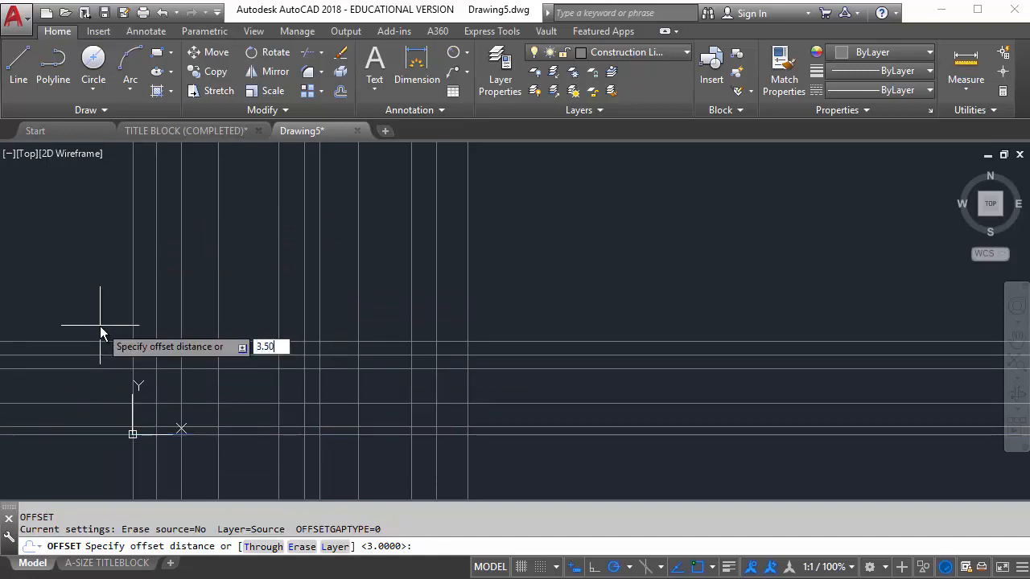
{"action": "key", "text": "Return"}
{"action": "left_click", "coordinate": [100, 436]}
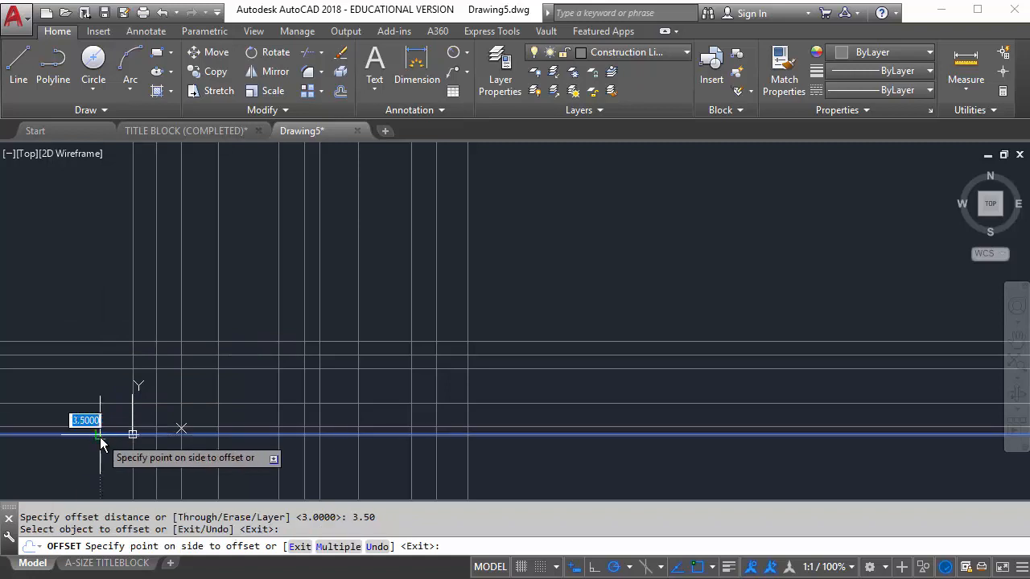
{"action": "left_click", "coordinate": [91, 302]}
Offset the bottom line 4.0 units upward and end the offsetting.
{"action": "key", "text": "Return"}
{"action": "key", "text": "Return"}
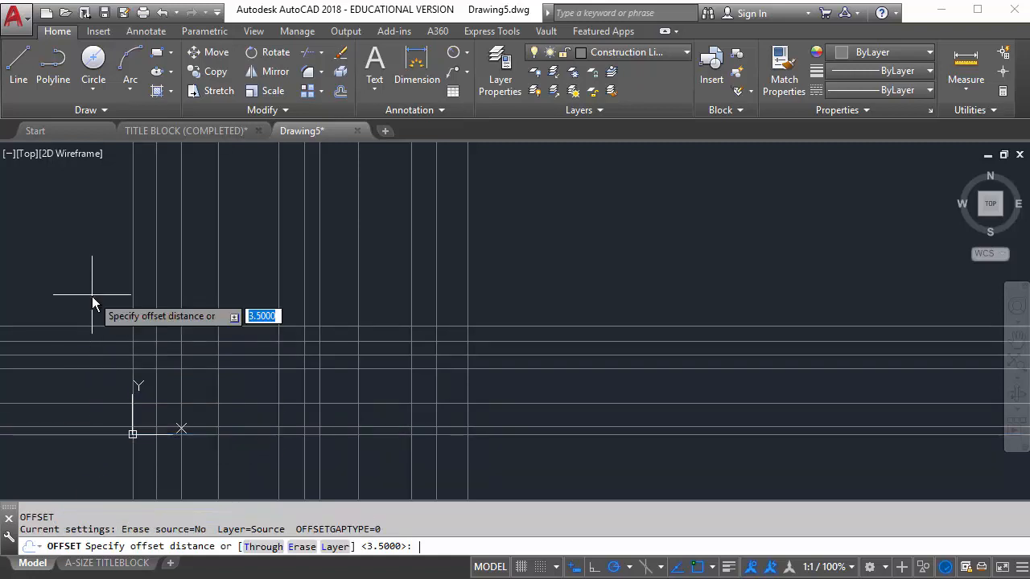
{"action": "type", "text": "4.0"}
{"action": "key", "text": "Return"}
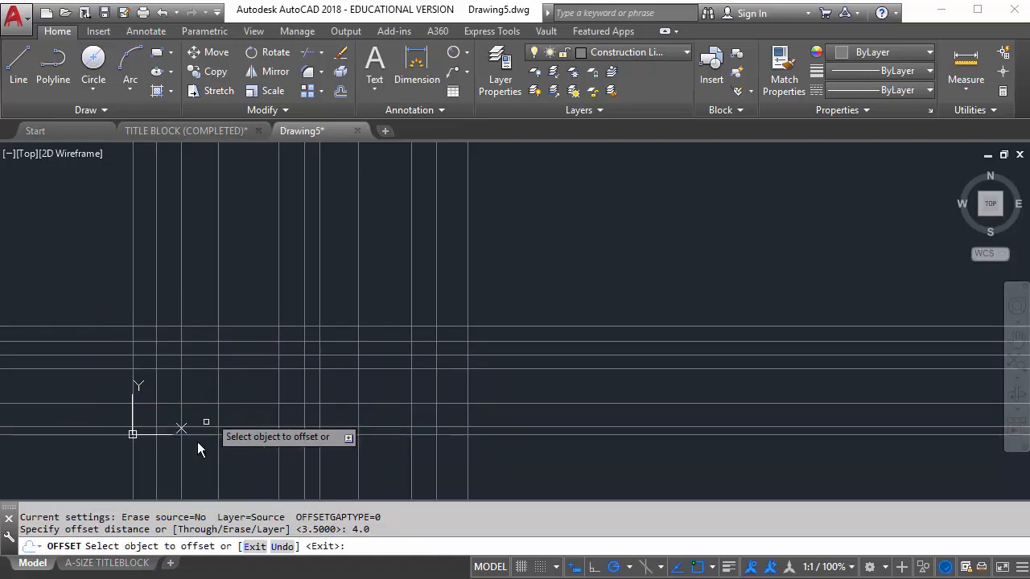
{"action": "left_click", "coordinate": [77, 435]}
{"action": "left_click", "coordinate": [85, 290]}
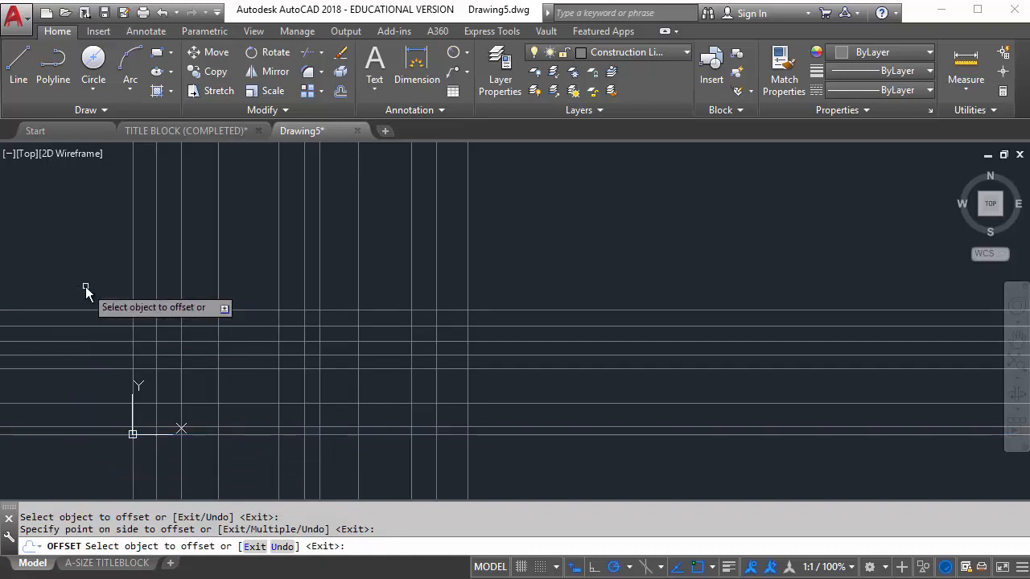
{"action": "key", "text": "Return"}
Pan and zoom so the full construction-line grid fills the view.
{"action": "middle_click_drag", "start_coordinate": [301, 323], "coordinate": [269, 298]}
{"action": "scroll", "coordinate": [322, 326], "scroll_direction": "up", "scroll_amount": 2}
{"action": "middle_click_drag", "start_coordinate": [329, 328], "coordinate": [443, 314]}
{"action": "scroll", "coordinate": [446, 315], "scroll_direction": "up", "scroll_amount": 1}
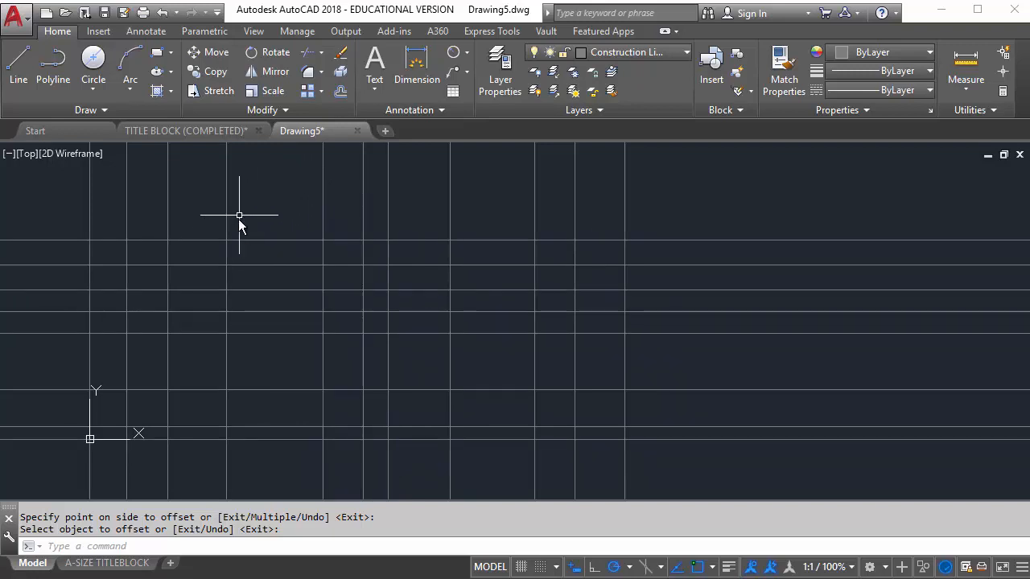
On the Object Line layer, draw the table's rectangular outer border.
{"action": "left_click", "coordinate": [673, 57]}
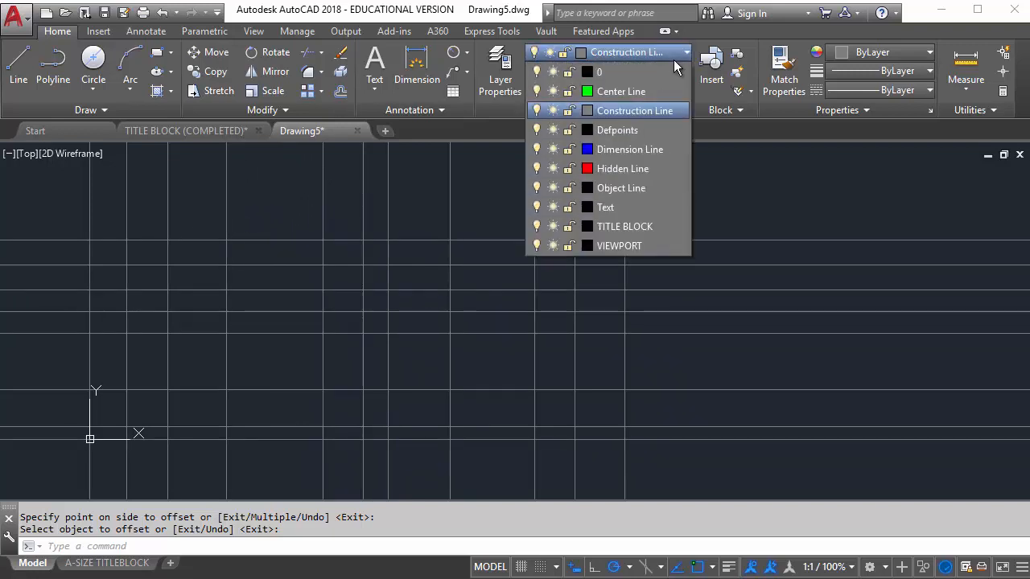
{"action": "left_click", "coordinate": [650, 188]}
{"action": "left_click", "coordinate": [18, 64]}
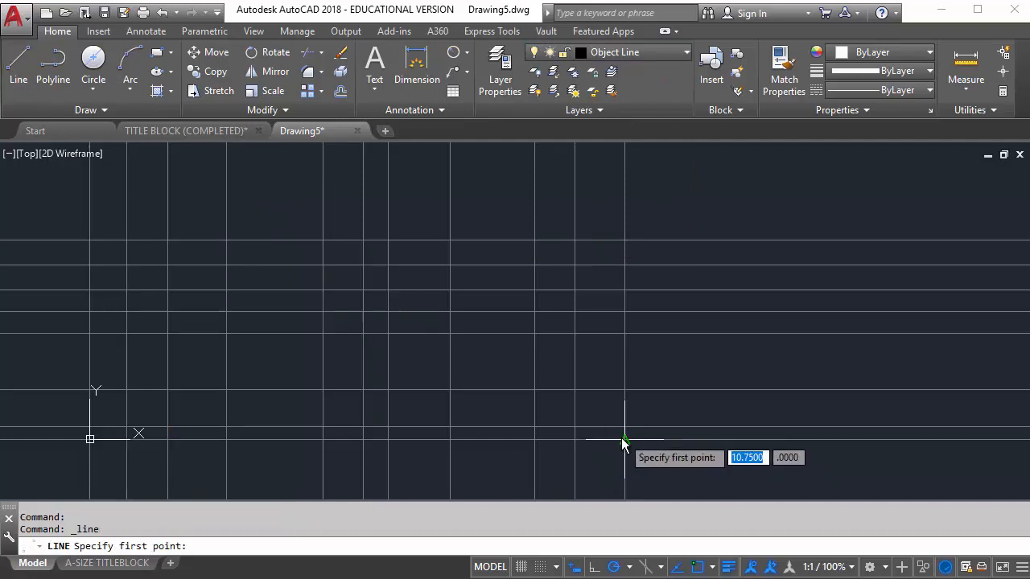
{"action": "left_click", "coordinate": [624, 439]}
{"action": "left_click", "coordinate": [625, 240]}
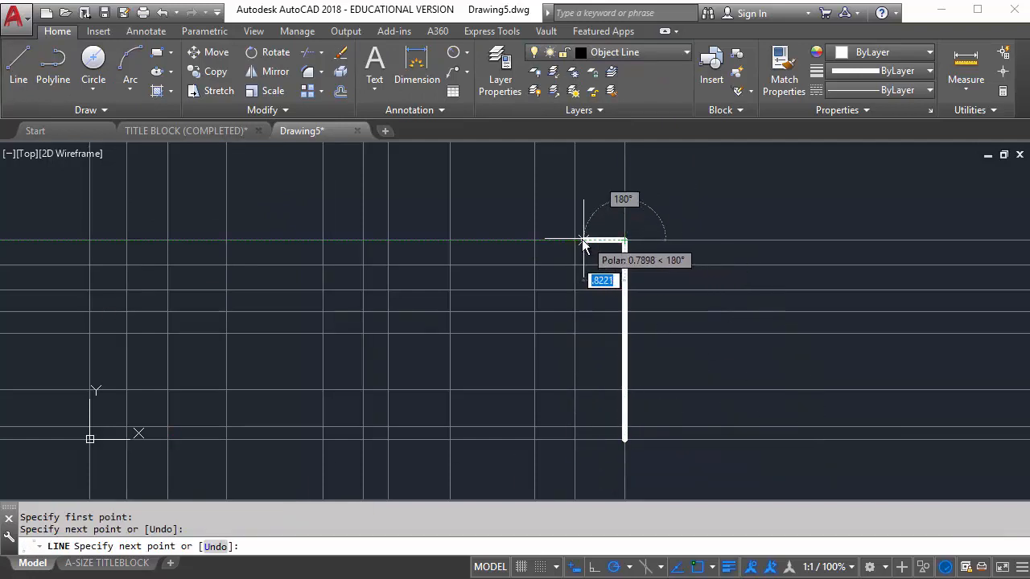
{"action": "left_click", "coordinate": [89, 240]}
{"action": "left_click", "coordinate": [90, 440]}
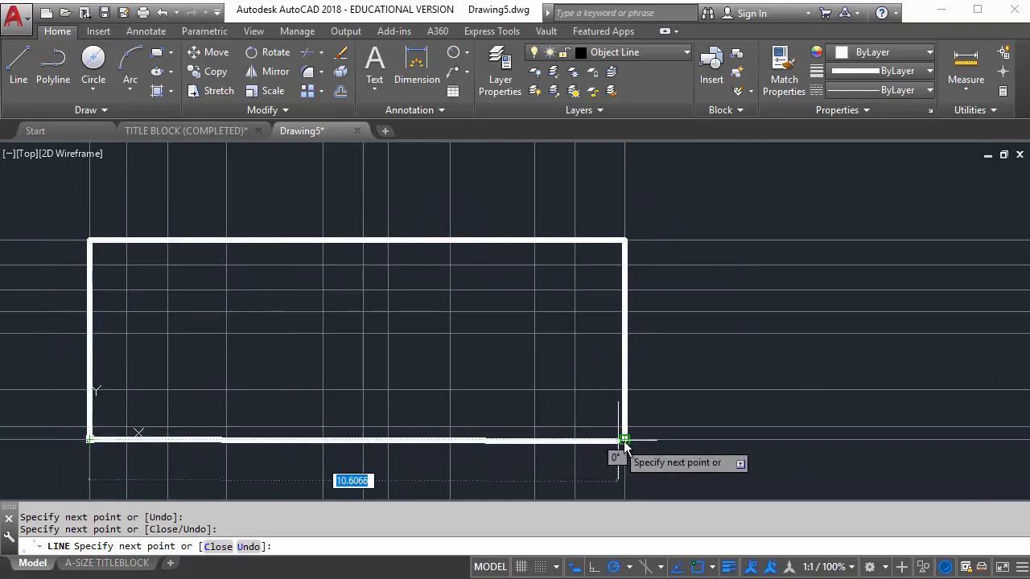
{"action": "left_click", "coordinate": [624, 439]}
{"action": "key", "text": "Escape"}
Draw the top-right corner cell and a header divider with its row line.
{"action": "left_click", "coordinate": [17, 63]}
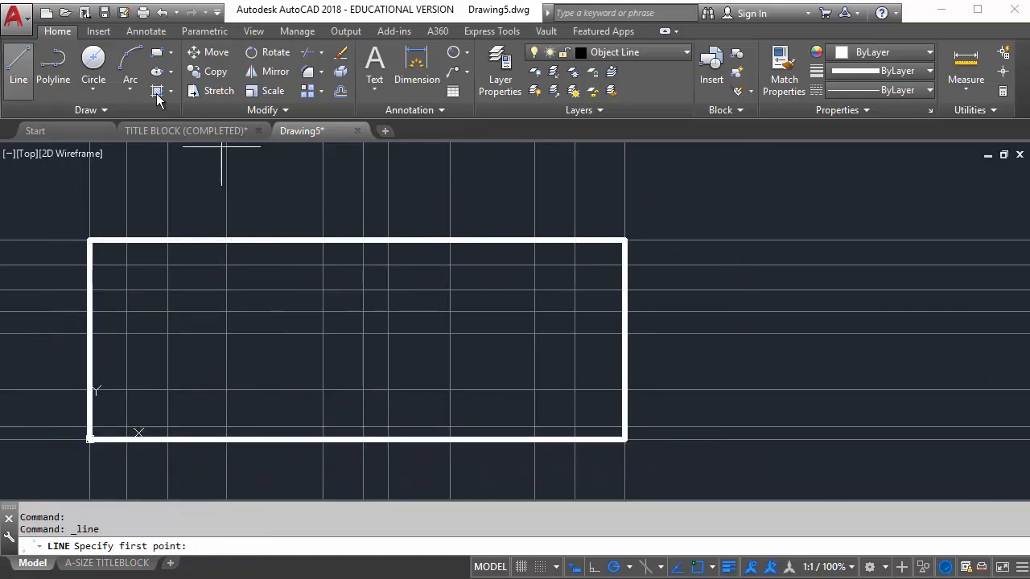
{"action": "left_click", "coordinate": [574, 240]}
{"action": "left_click", "coordinate": [575, 266]}
{"action": "left_click", "coordinate": [624, 266]}
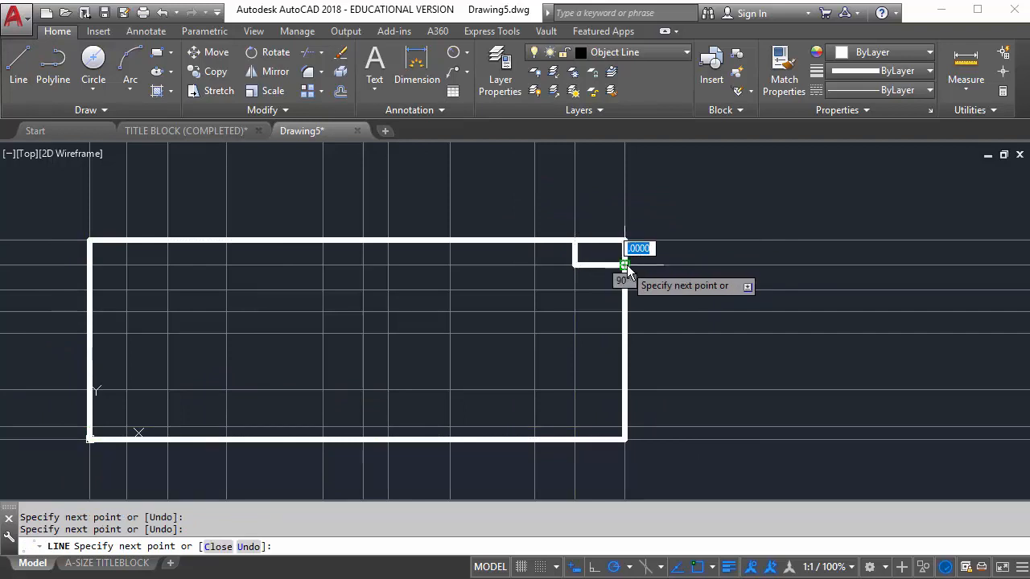
{"action": "key", "text": "Escape"}
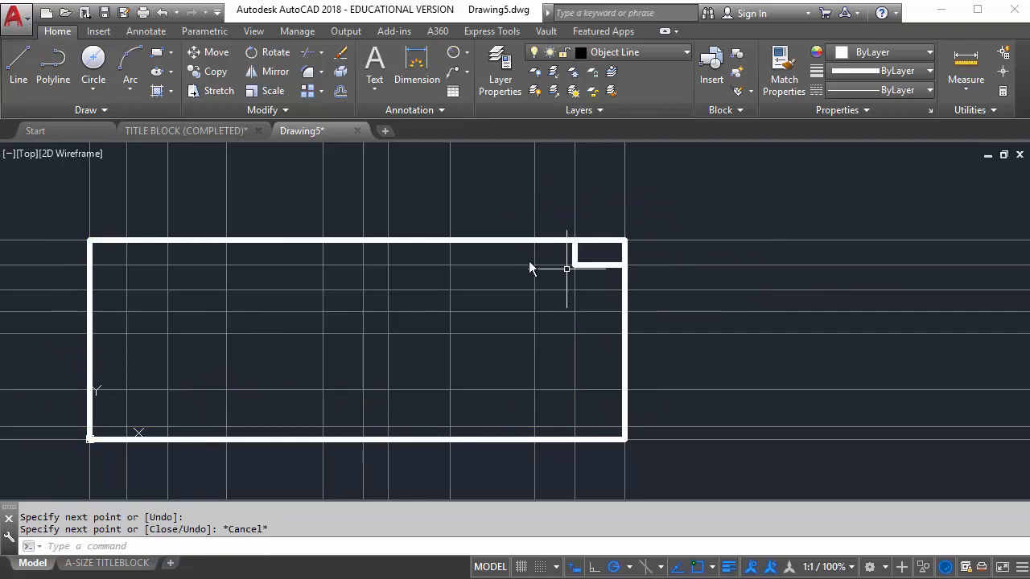
{"action": "left_click", "coordinate": [18, 63]}
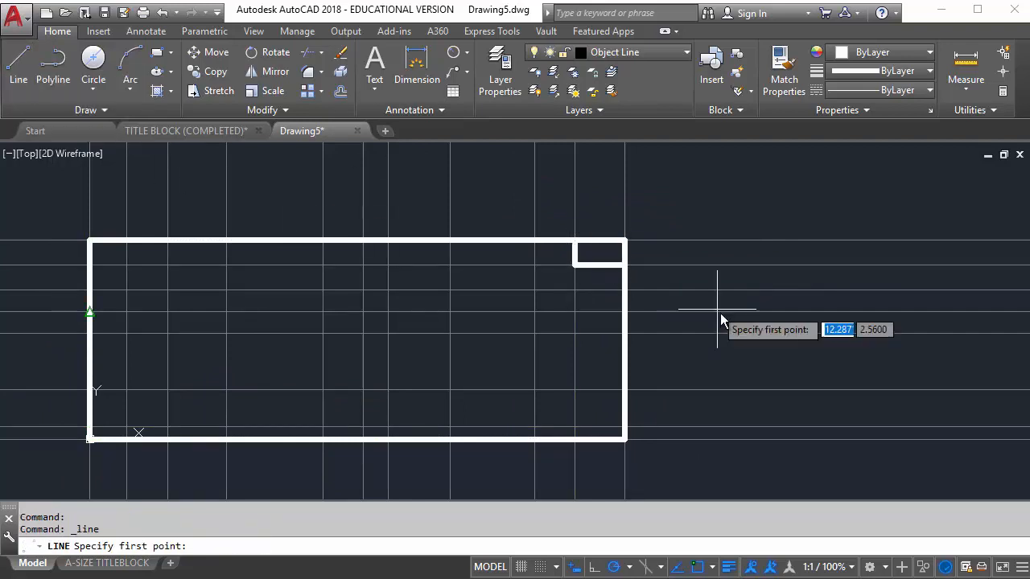
{"action": "left_click", "coordinate": [625, 266]}
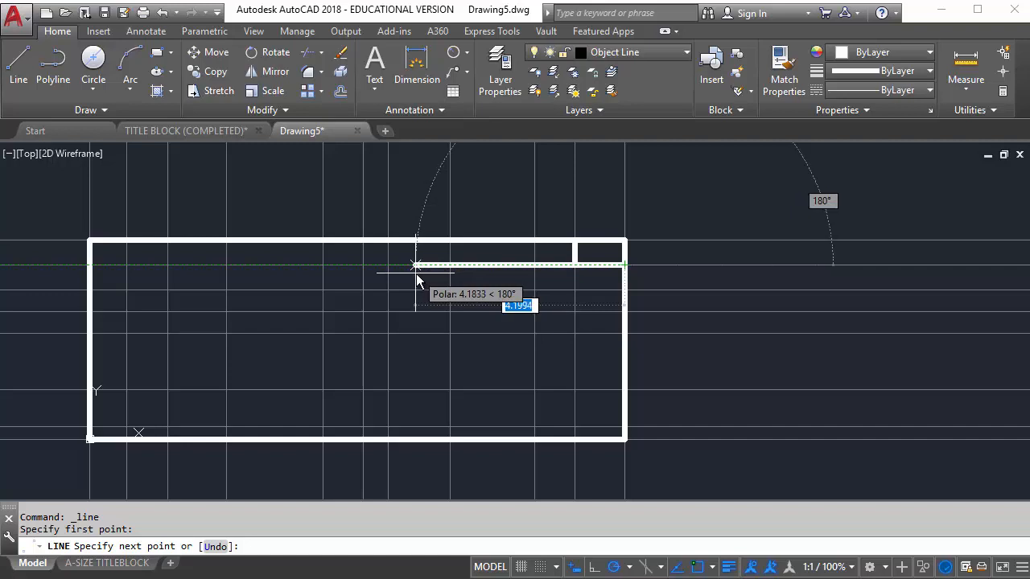
{"action": "left_click", "coordinate": [389, 266]}
{"action": "left_click", "coordinate": [389, 242]}
{"action": "key", "text": "Escape"}
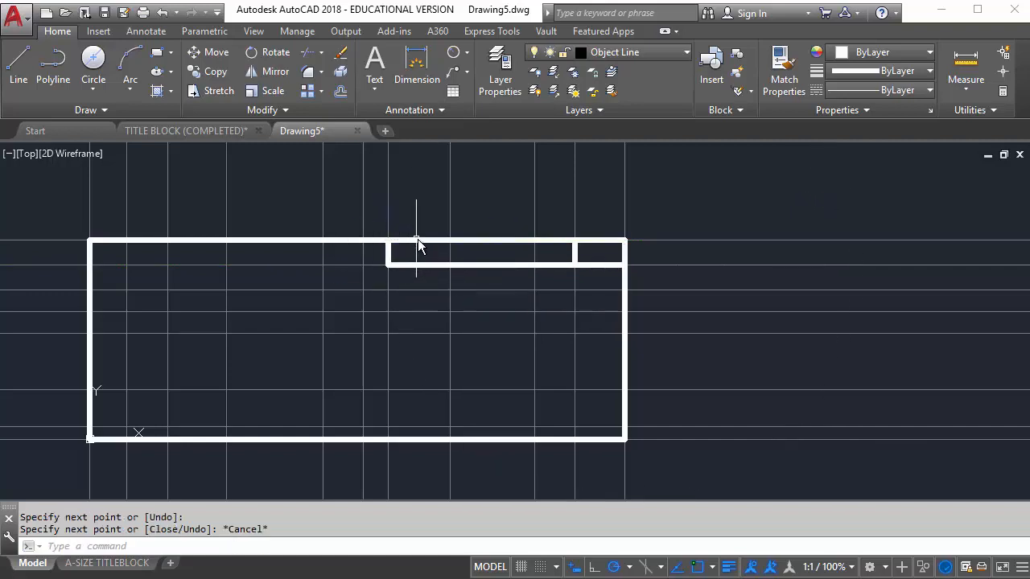
Add the left header divider and close the gap in the header row line.
{"action": "left_click", "coordinate": [17, 64]}
{"action": "left_click", "coordinate": [91, 266]}
{"action": "left_click", "coordinate": [126, 266]}
{"action": "left_click", "coordinate": [127, 241]}
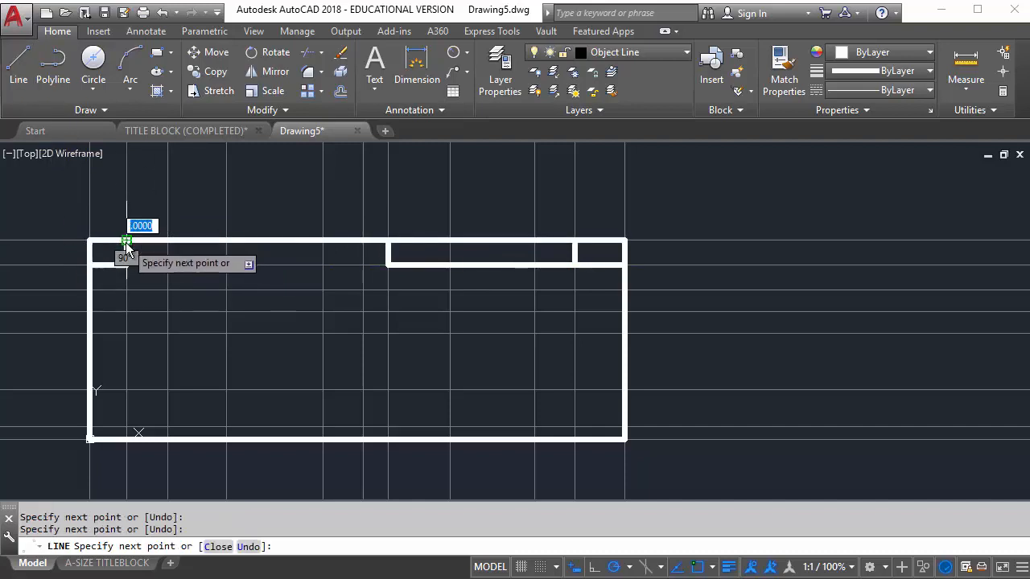
{"action": "key", "text": "Escape"}
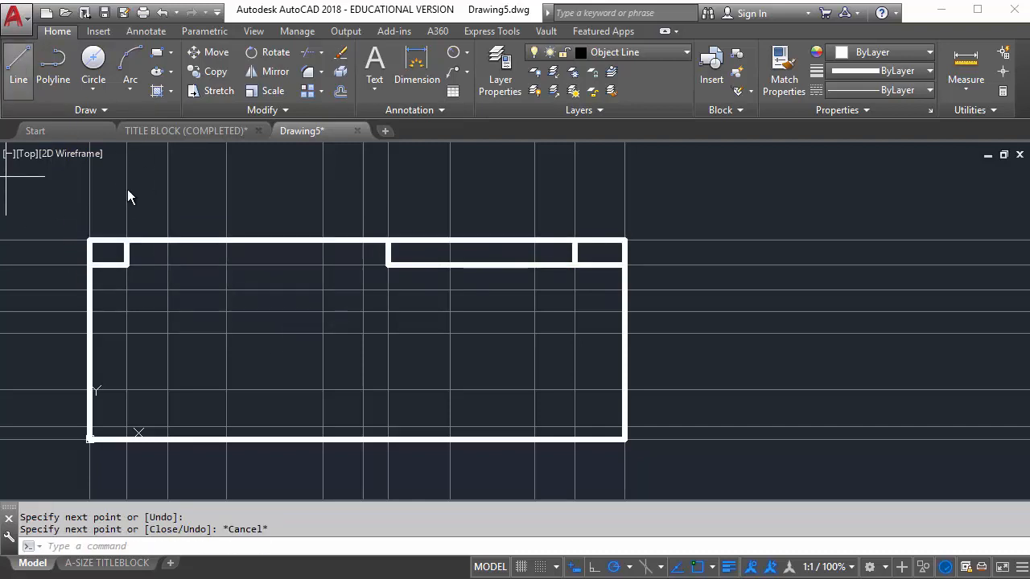
{"action": "key", "text": "space"}
{"action": "left_click", "coordinate": [126, 265]}
{"action": "left_click", "coordinate": [387, 265]}
{"action": "key", "text": "Escape"}
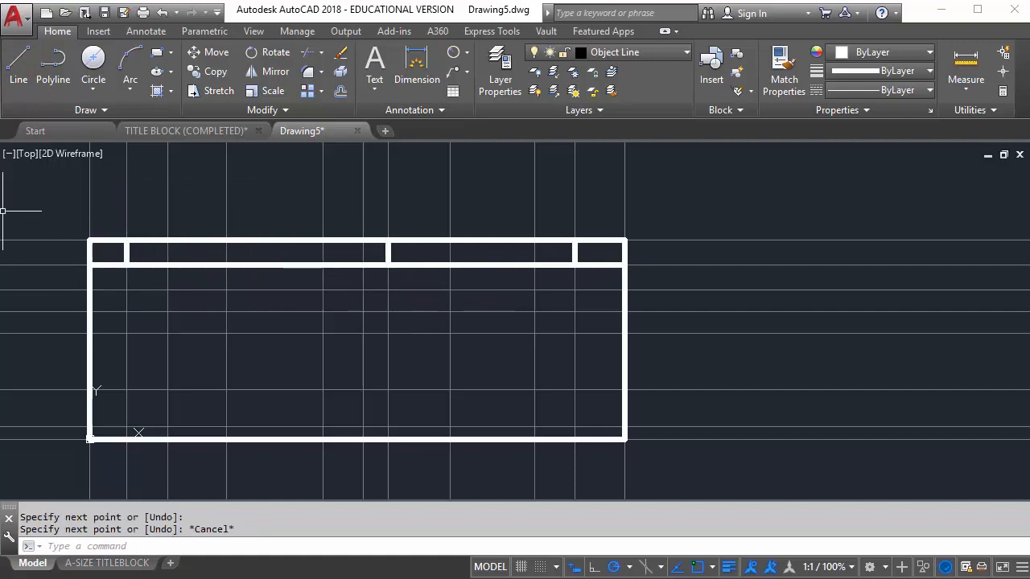
Draw a row line across the full width just below the header.
{"action": "left_click", "coordinate": [17, 68]}
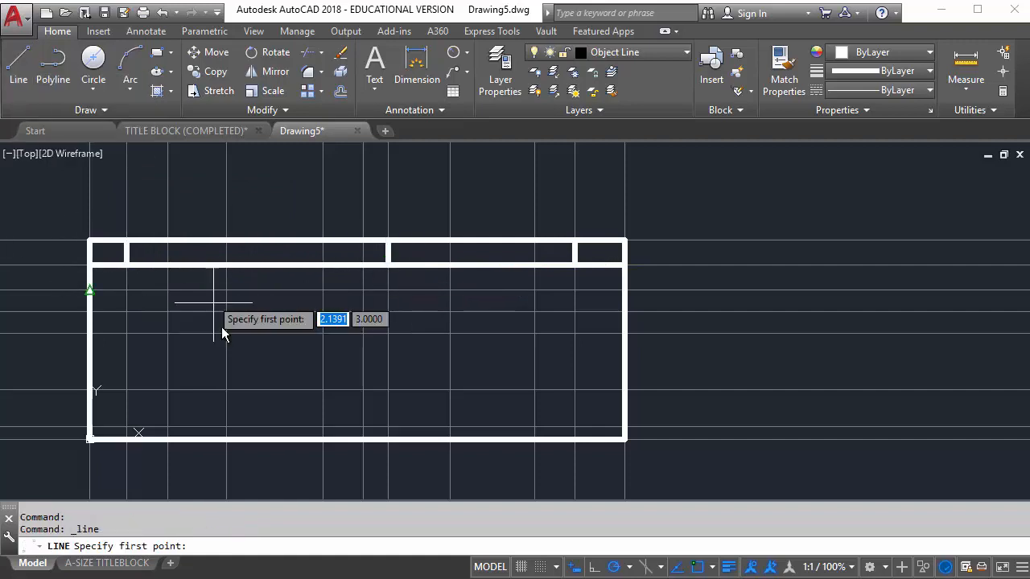
{"action": "left_click", "coordinate": [89, 292]}
{"action": "left_click", "coordinate": [622, 292]}
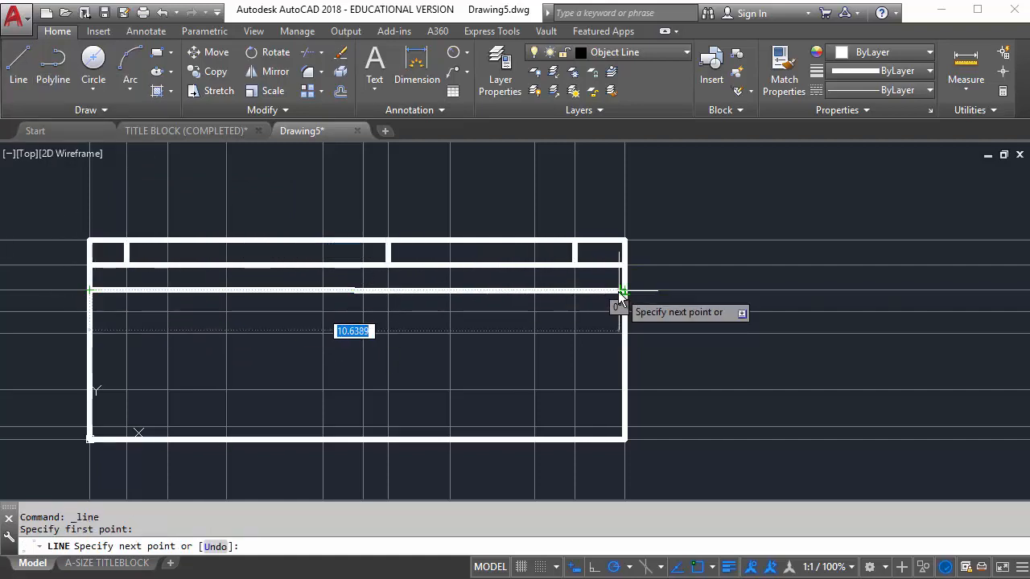
{"action": "key", "text": "Escape"}
{"action": "scroll", "coordinate": [176, 348], "scroll_direction": "up", "scroll_amount": 2}
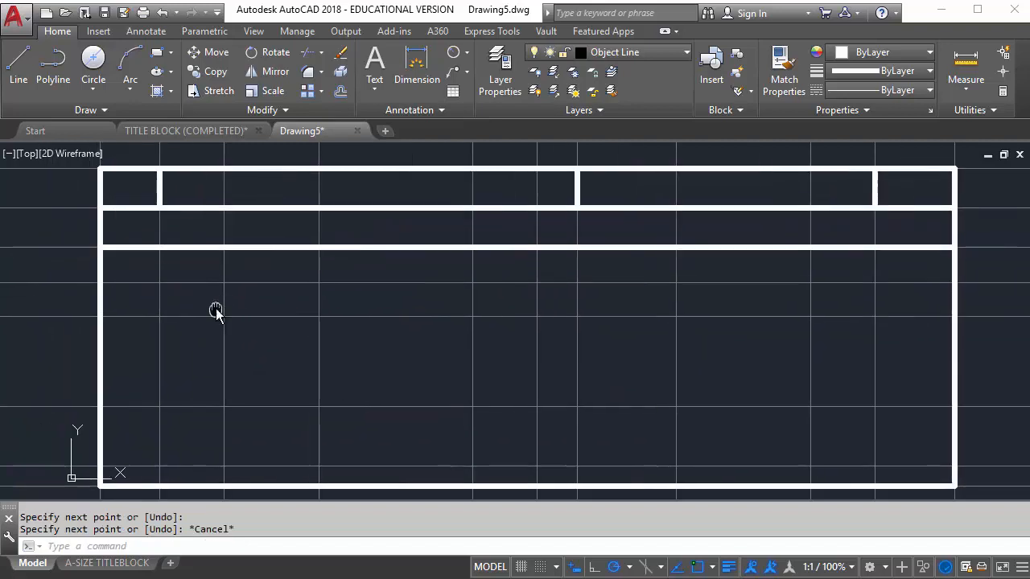
Draw a bottom-row line leftward with a short drop to the bottom edge.
{"action": "middle_click_drag", "start_coordinate": [215, 311], "coordinate": [188, 293]}
{"action": "scroll", "coordinate": [287, 289], "scroll_direction": "down", "scroll_amount": 2}
{"action": "left_click", "coordinate": [18, 64]}
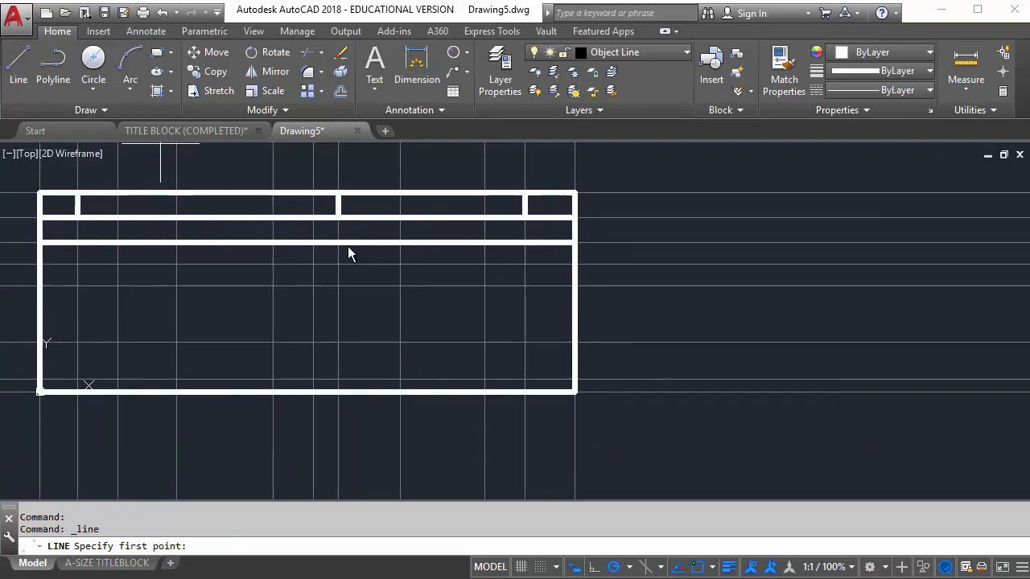
{"action": "left_click", "coordinate": [574, 379]}
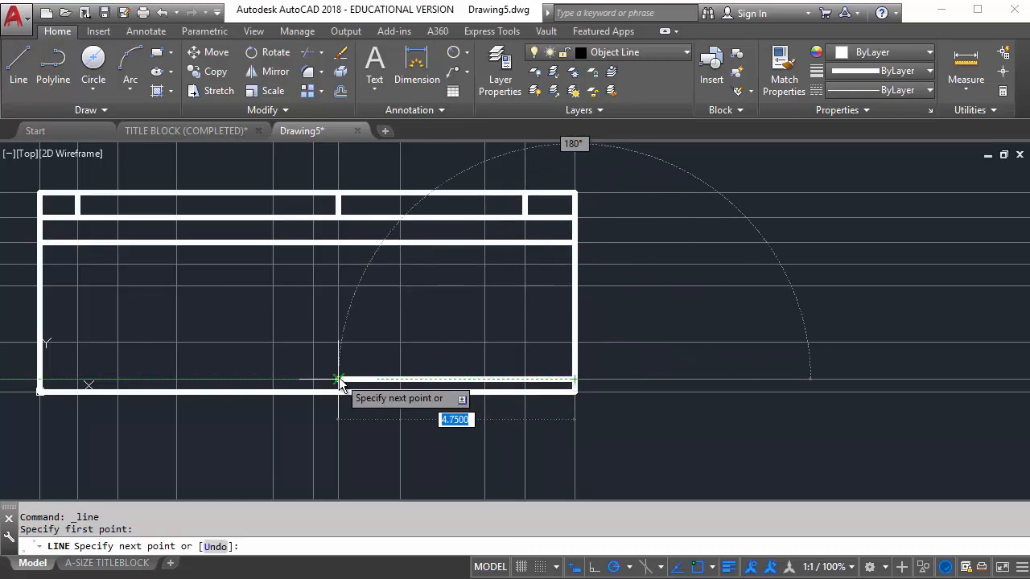
{"action": "left_click", "coordinate": [313, 379]}
{"action": "left_click", "coordinate": [313, 392]}
{"action": "key", "text": "Escape"}
{"action": "key", "text": "Escape"}
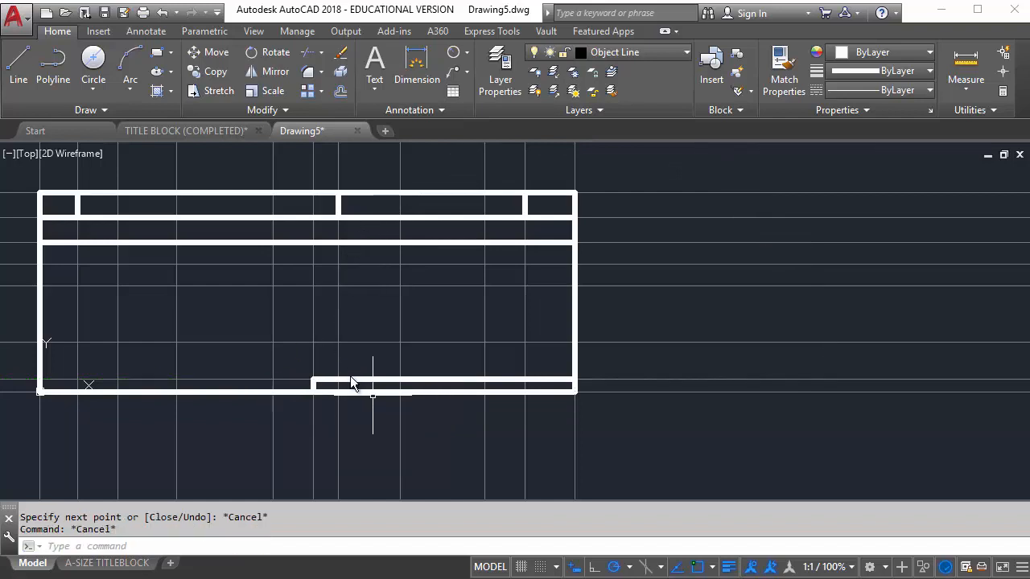
Add two vertical dividers in the bottom strip.
{"action": "left_click", "coordinate": [18, 64]}
{"action": "scroll", "coordinate": [426, 423], "scroll_direction": "up", "scroll_amount": 2}
{"action": "middle_click_drag", "start_coordinate": [425, 424], "coordinate": [410, 362]}
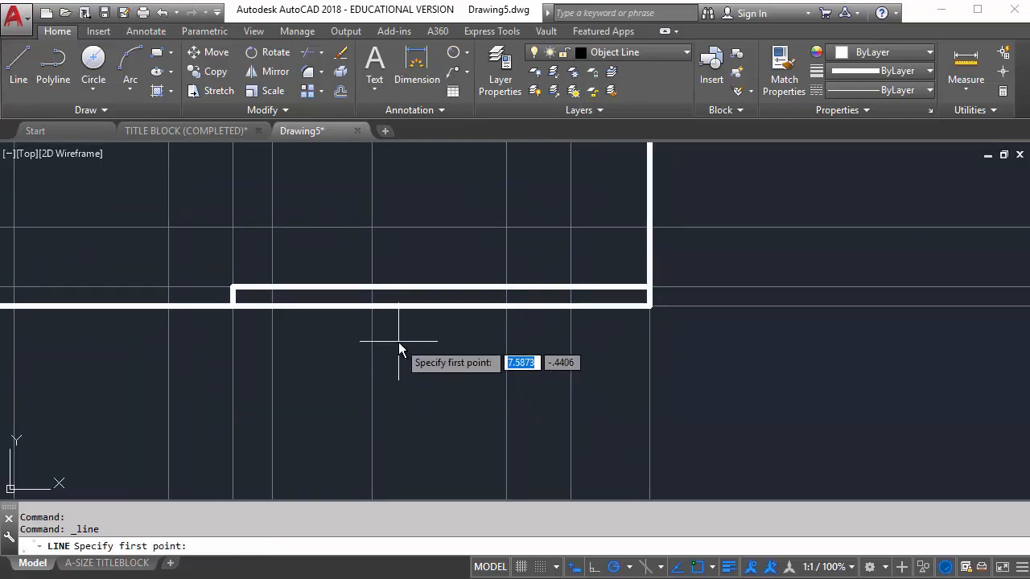
{"action": "left_click", "coordinate": [371, 288]}
{"action": "left_click", "coordinate": [372, 306]}
{"action": "key", "text": "Escape"}
{"action": "left_click", "coordinate": [18, 65]}
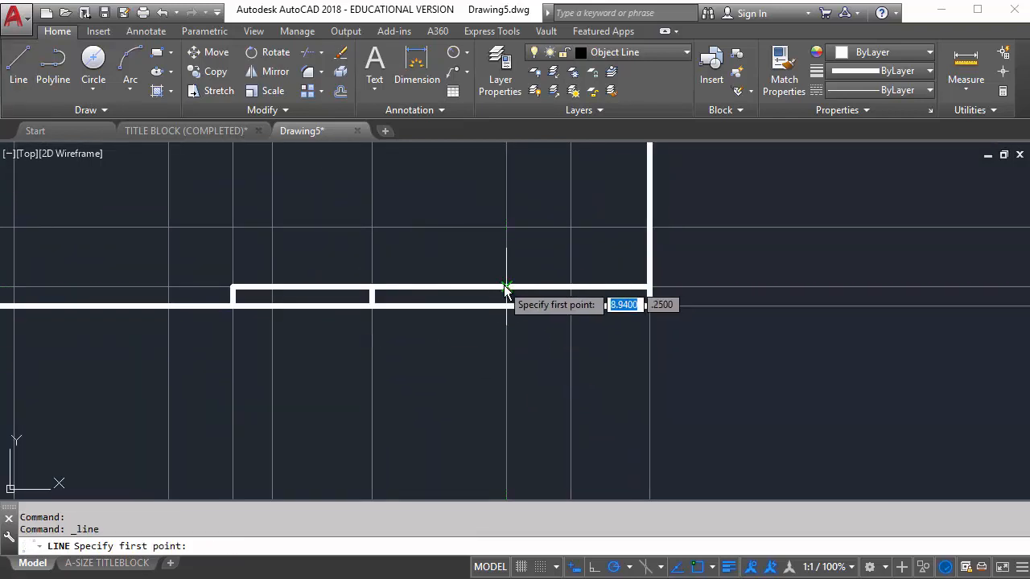
{"action": "left_click", "coordinate": [507, 288]}
{"action": "left_click", "coordinate": [507, 305]}
{"action": "key", "text": "Escape"}
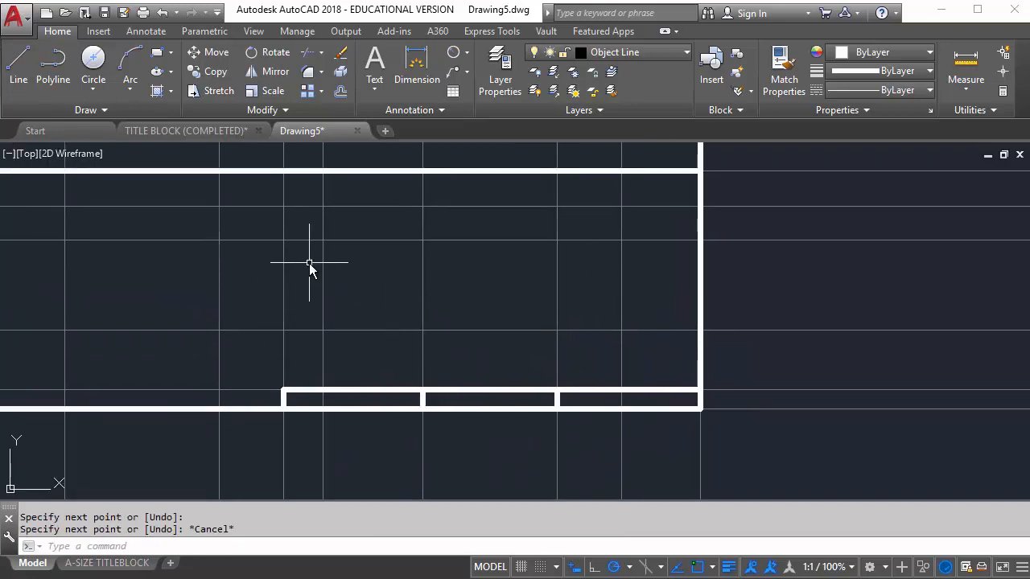
Outline a new taller row above the bottom strip on the right side.
{"action": "left_click", "coordinate": [18, 65]}
{"action": "left_click", "coordinate": [283, 392]}
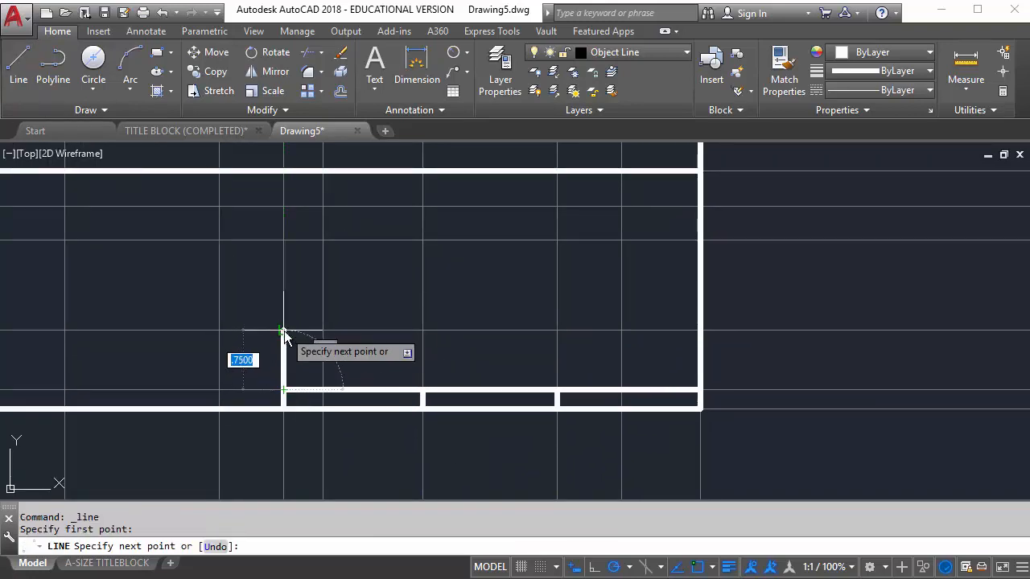
{"action": "left_click", "coordinate": [284, 330]}
{"action": "left_click", "coordinate": [700, 330]}
{"action": "key", "text": "Escape"}
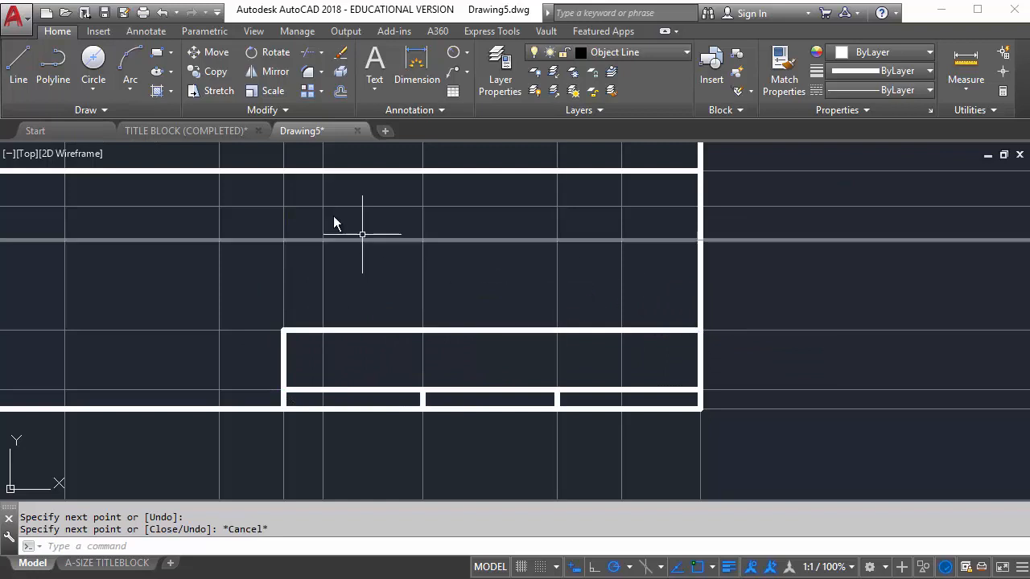
Stack a second row above it and extend its left side to the top line.
{"action": "left_click", "coordinate": [26, 58]}
{"action": "left_click", "coordinate": [283, 330]}
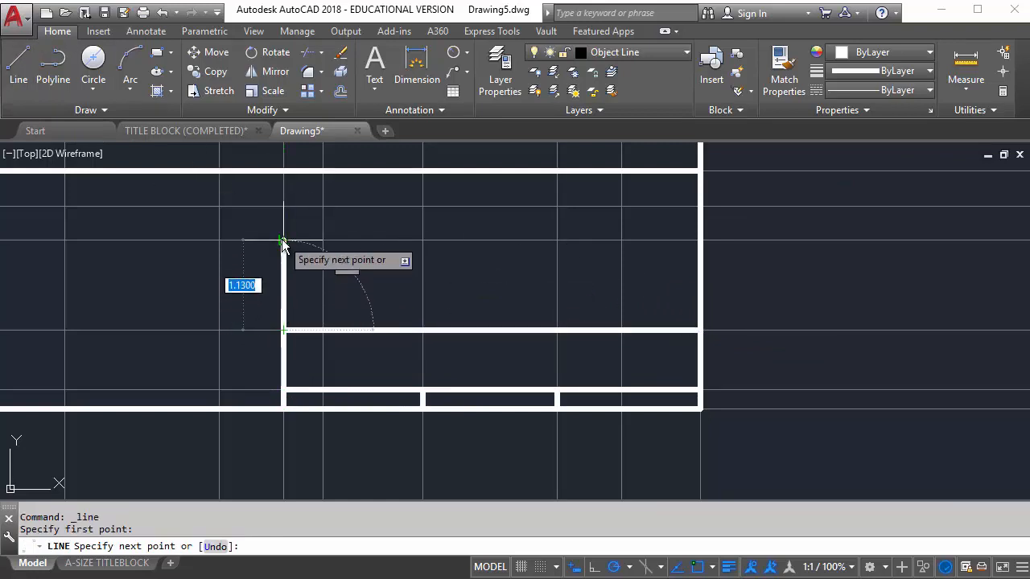
{"action": "left_click", "coordinate": [283, 242]}
{"action": "left_click", "coordinate": [700, 240]}
{"action": "key", "text": "Escape"}
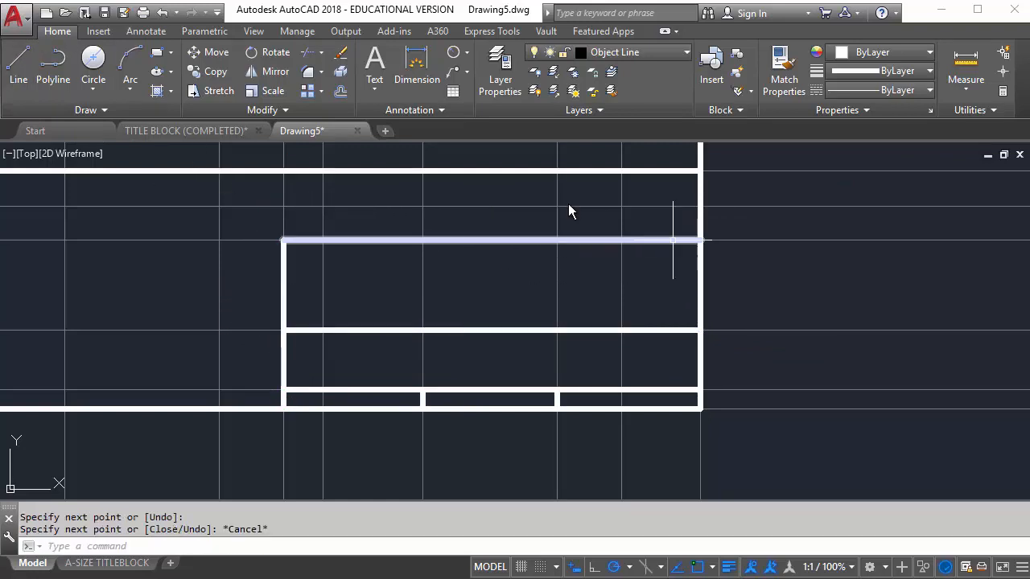
{"action": "left_click", "coordinate": [18, 64]}
{"action": "left_click", "coordinate": [283, 240]}
{"action": "left_click", "coordinate": [284, 170]}
{"action": "key", "text": "Escape"}
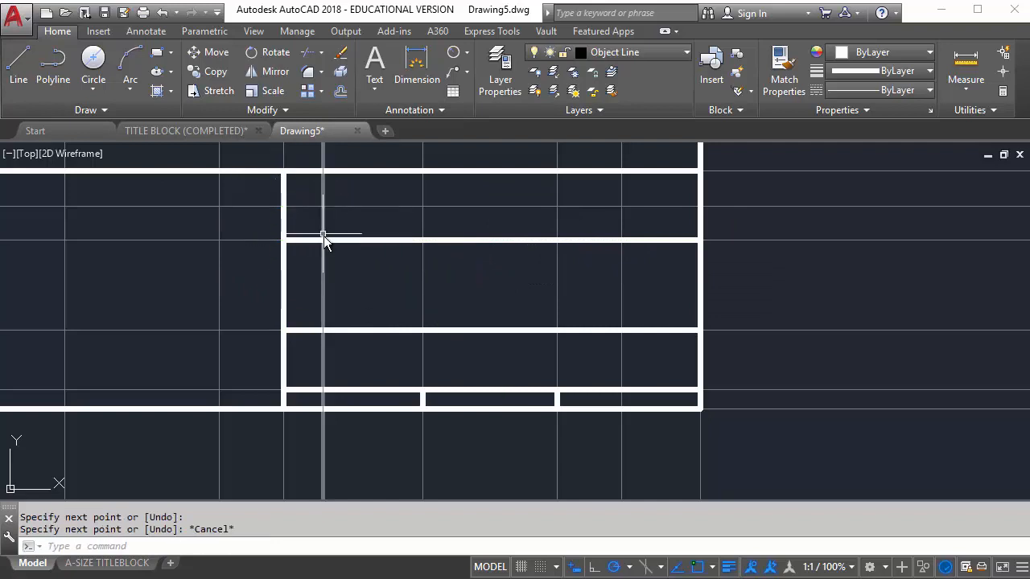
Draw two column dividers splitting the middle row into cells.
{"action": "middle_click_drag", "start_coordinate": [341, 292], "coordinate": [279, 304]}
{"action": "left_click", "coordinate": [19, 64]}
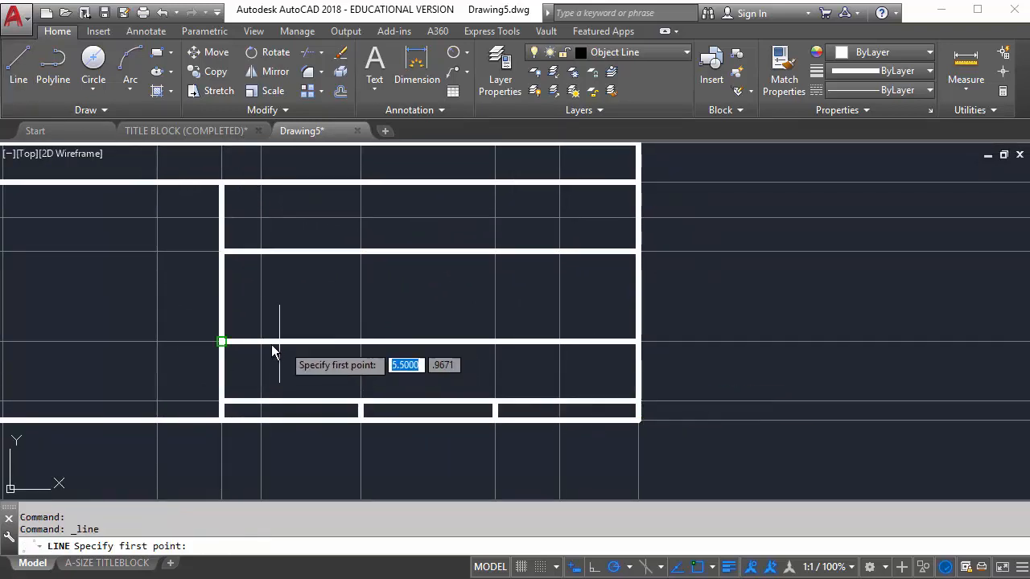
{"action": "left_click", "coordinate": [261, 343]}
{"action": "scroll", "coordinate": [261, 342], "scroll_direction": "up", "scroll_amount": 2}
{"action": "left_click", "coordinate": [261, 428]}
{"action": "key", "text": "Escape"}
{"action": "middle_click_drag", "start_coordinate": [341, 410], "coordinate": [292, 368]}
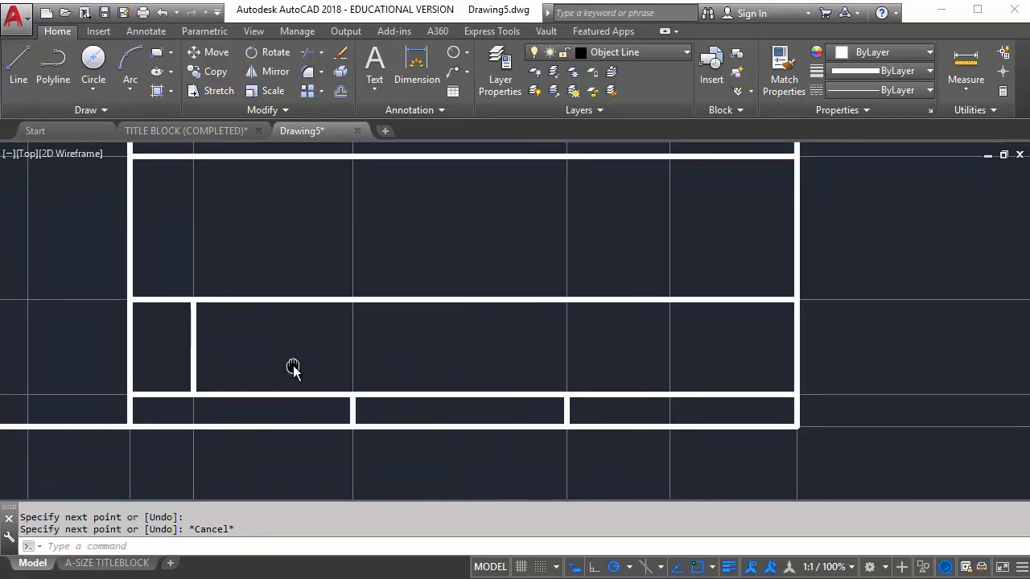
{"action": "left_click", "coordinate": [18, 64]}
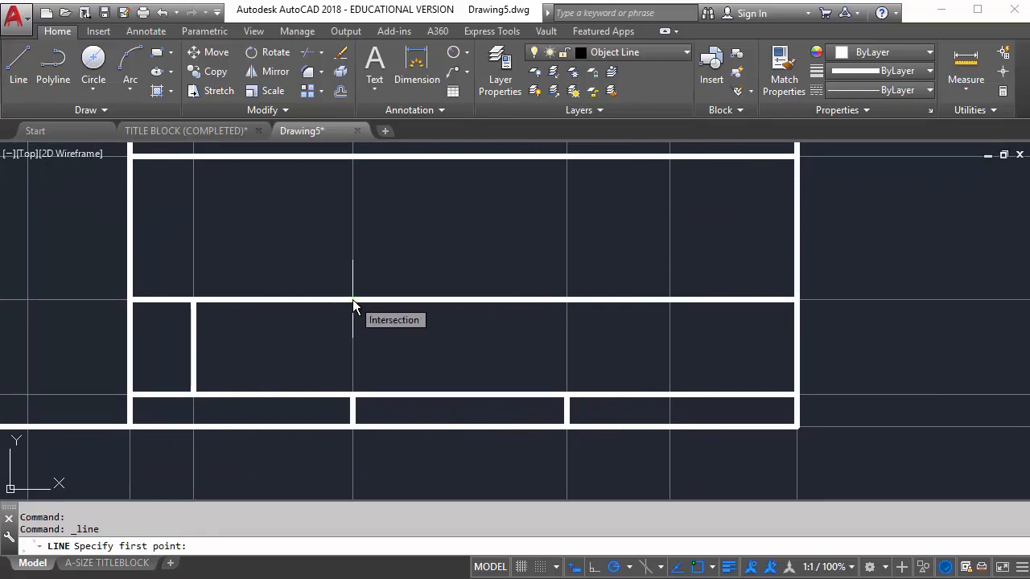
{"action": "left_click", "coordinate": [354, 306]}
{"action": "left_click", "coordinate": [353, 394]}
{"action": "key", "text": "Escape"}
Add the last column divider in the middle row and recentre on the table.
{"action": "middle_click_drag", "start_coordinate": [517, 351], "coordinate": [373, 345]}
{"action": "left_click", "coordinate": [19, 64]}
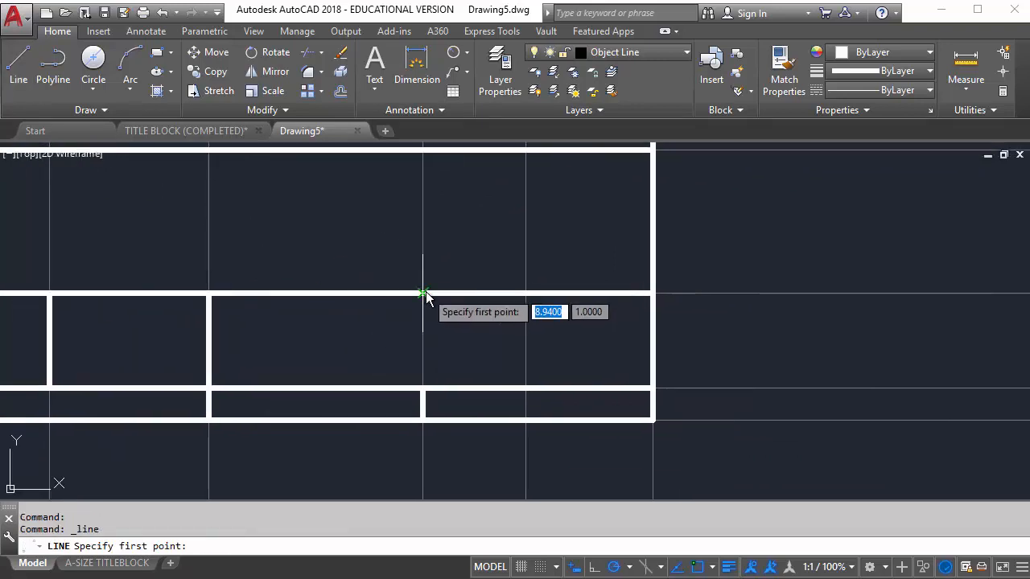
{"action": "left_click", "coordinate": [525, 293]}
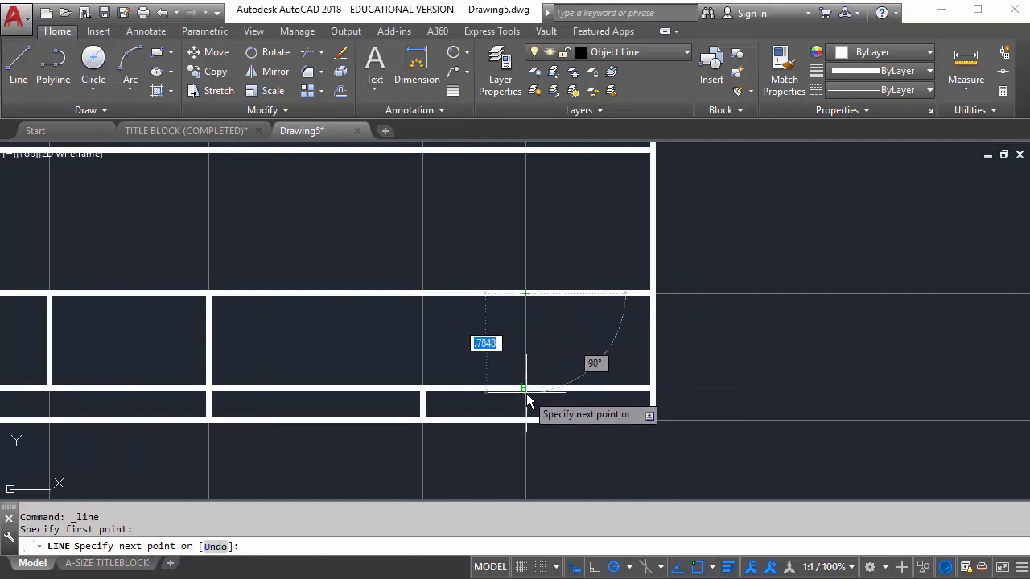
{"action": "left_click", "coordinate": [526, 392]}
{"action": "key", "text": "Escape"}
{"action": "scroll", "coordinate": [545, 370], "scroll_direction": "down", "scroll_amount": 3}
{"action": "middle_click_drag", "start_coordinate": [443, 360], "coordinate": [550, 396]}
{"action": "middle_click_drag", "start_coordinate": [396, 262], "coordinate": [508, 271]}
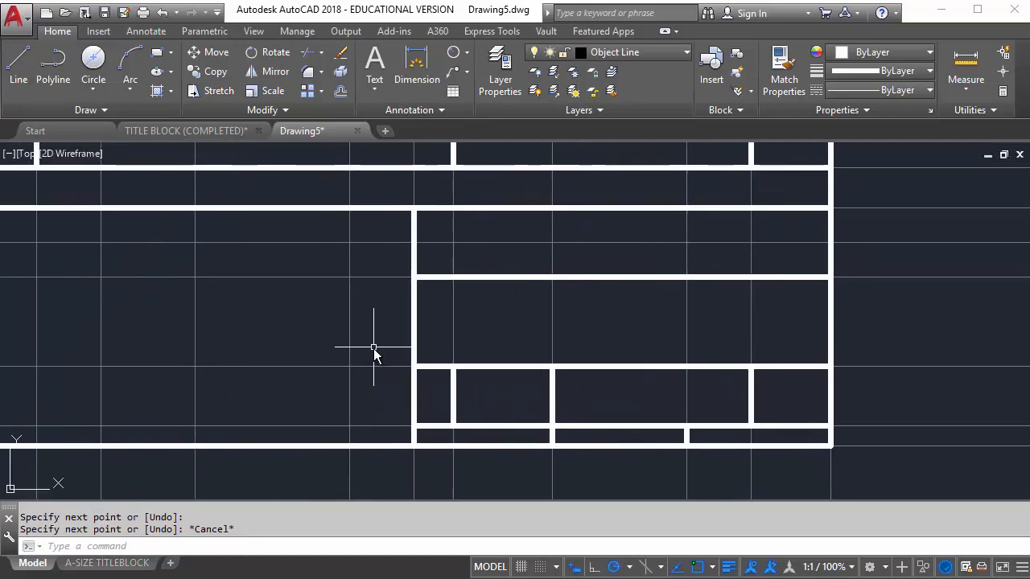
{"action": "mouse_move", "coordinate": [373, 348]}
{"action": "middle_mouse_down"}
{"action": "mouse_move", "coordinate": [459, 368]}
{"action": "mouse_move", "coordinate": [484, 335]}
{"action": "middle_mouse_up"}
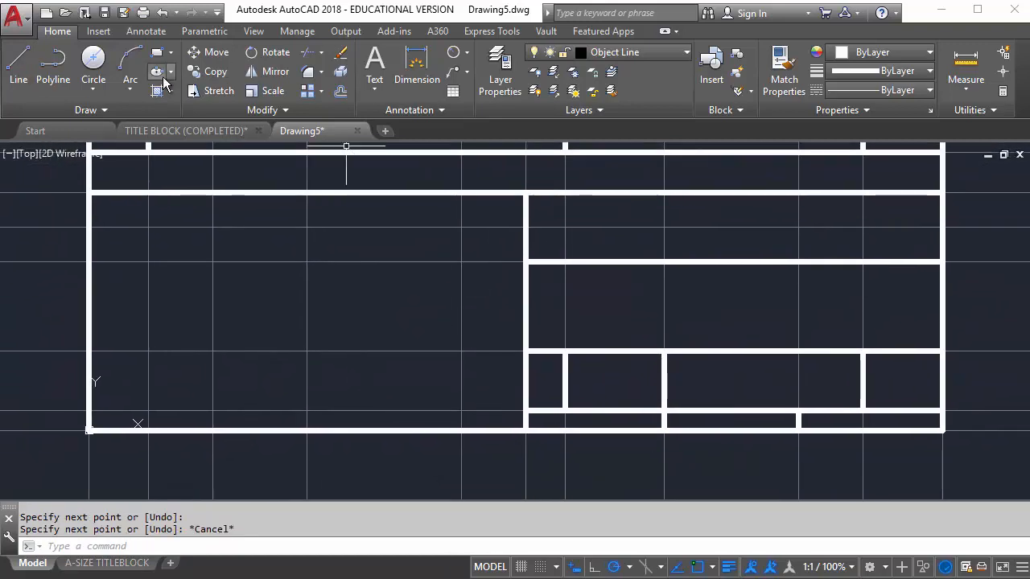
Draw the narrow column's left side and bottom line beside the upper rows.
{"action": "left_click", "coordinate": [17, 63]}
{"action": "left_click", "coordinate": [461, 193]}
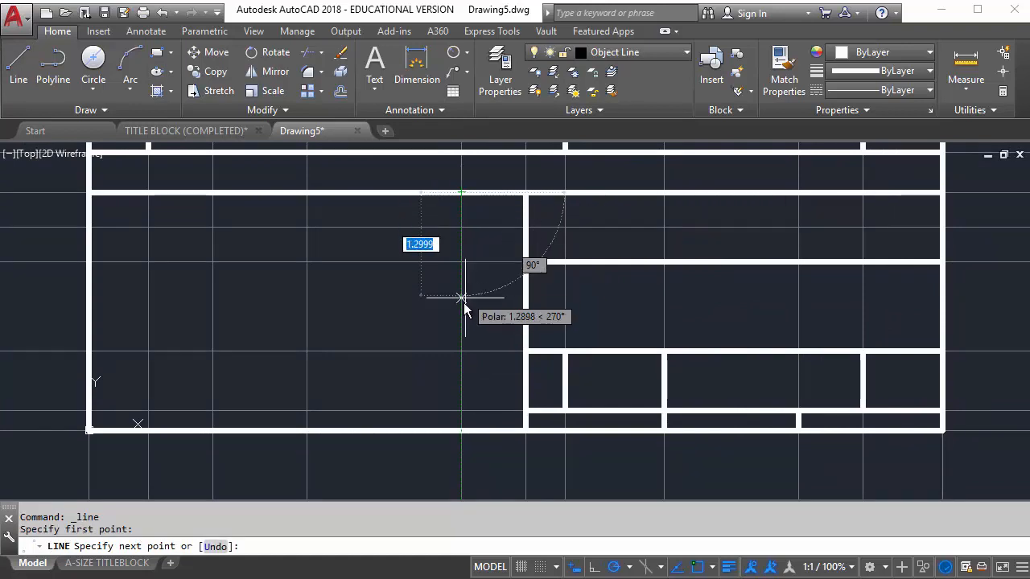
{"action": "left_click", "coordinate": [461, 351]}
{"action": "left_click", "coordinate": [525, 351]}
{"action": "key", "text": "Escape"}
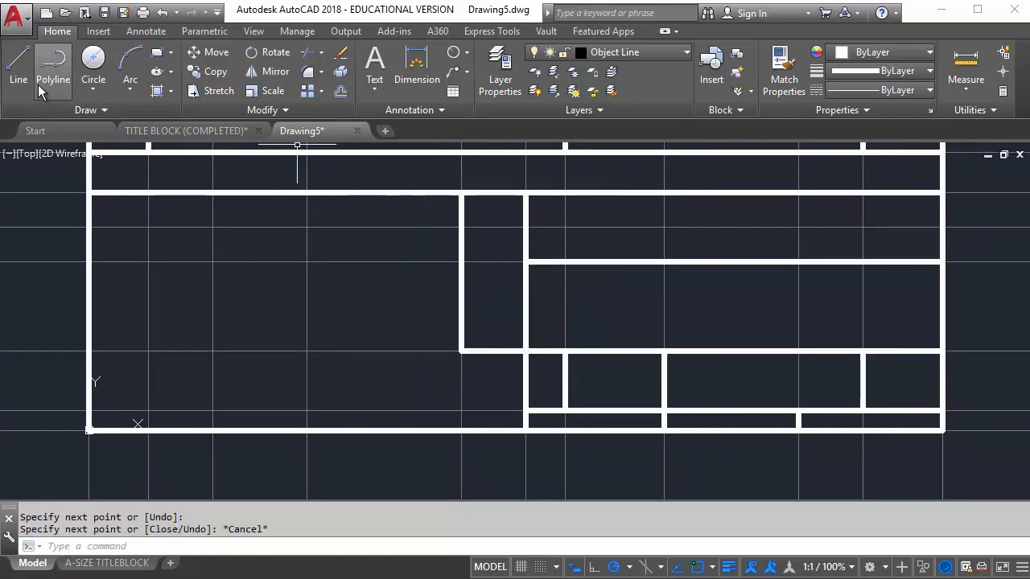
Split the narrow column with two horizontal lines.
{"action": "left_click", "coordinate": [18, 62]}
{"action": "left_click", "coordinate": [461, 262]}
{"action": "left_click", "coordinate": [527, 262]}
{"action": "key", "text": "Escape"}
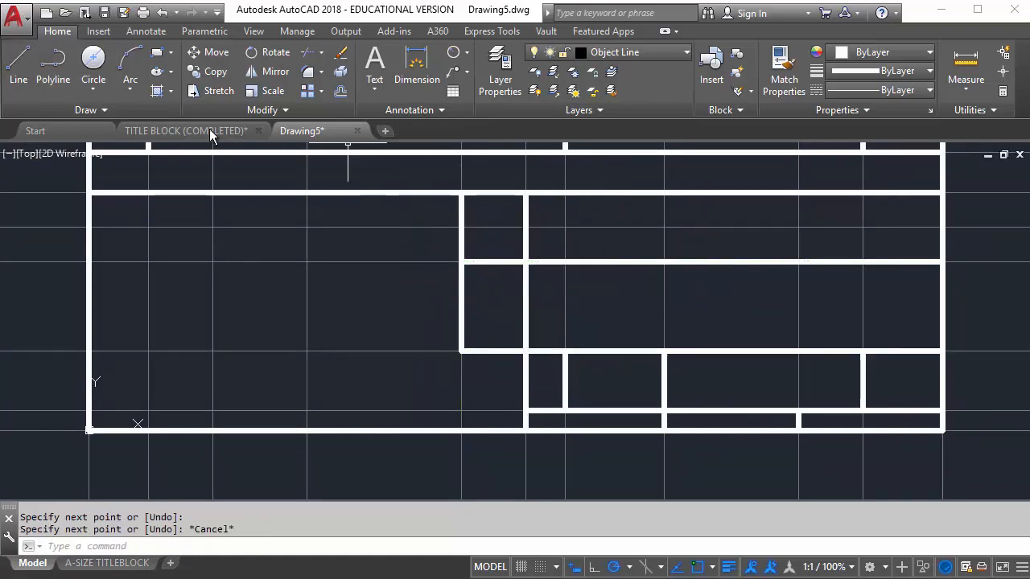
{"action": "left_click", "coordinate": [18, 62]}
{"action": "left_click", "coordinate": [464, 227]}
{"action": "left_click", "coordinate": [525, 227]}
{"action": "key", "text": "Escape"}
{"action": "mouse_move", "coordinate": [494, 238]}
{"action": "middle_mouse_down"}
{"action": "mouse_move", "coordinate": [461, 247]}
{"action": "mouse_move", "coordinate": [520, 244]}
{"action": "middle_mouse_up"}
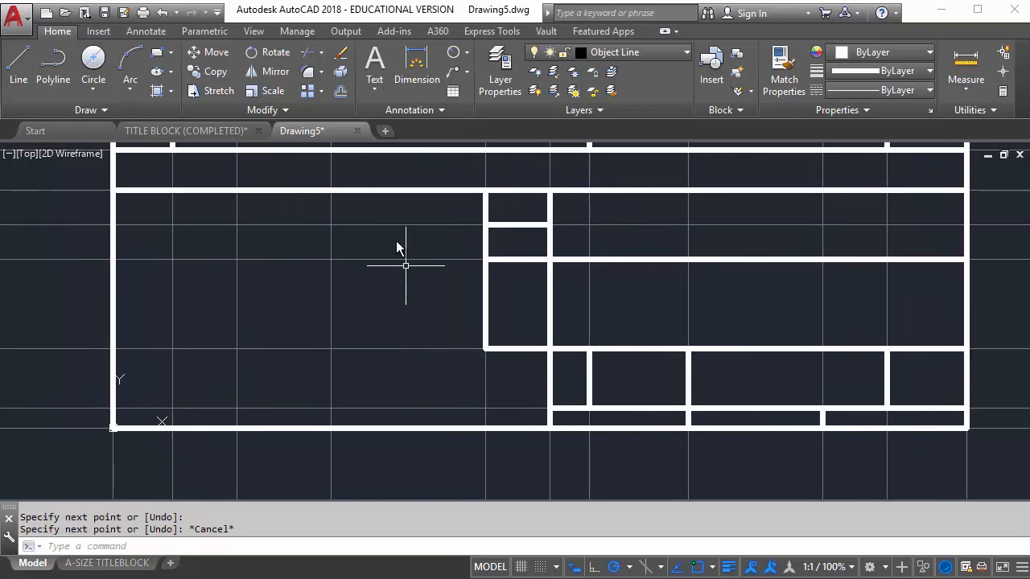
Extend a row line left with a short riser, then drop a column line to the bottom border.
{"action": "left_click", "coordinate": [18, 63]}
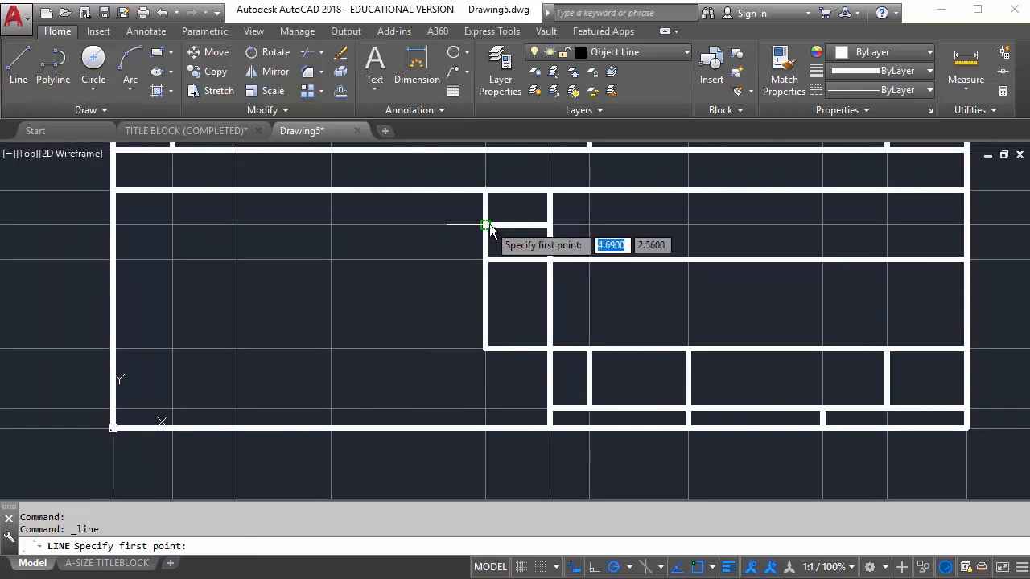
{"action": "left_click", "coordinate": [486, 225]}
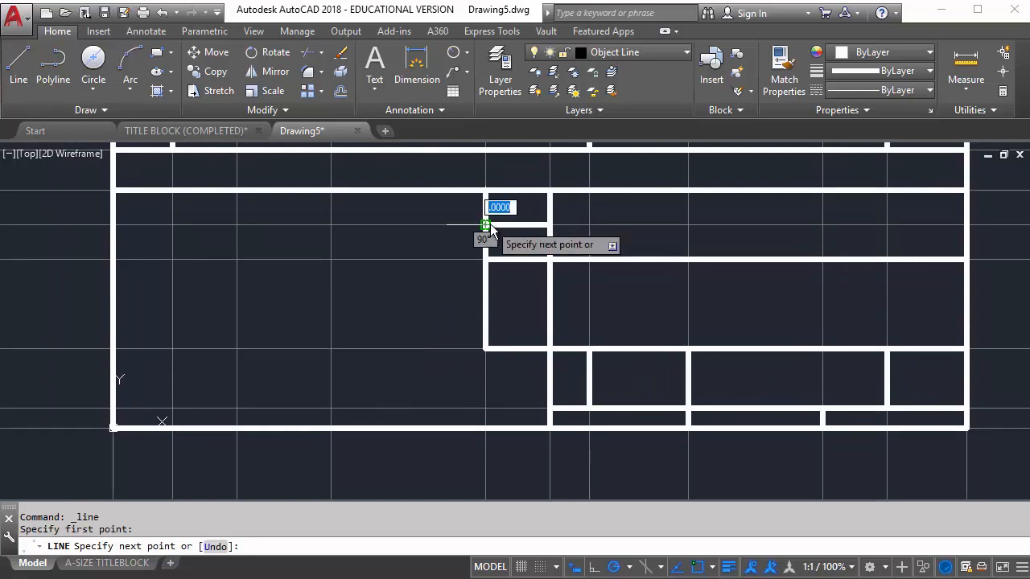
{"action": "left_click", "coordinate": [332, 226]}
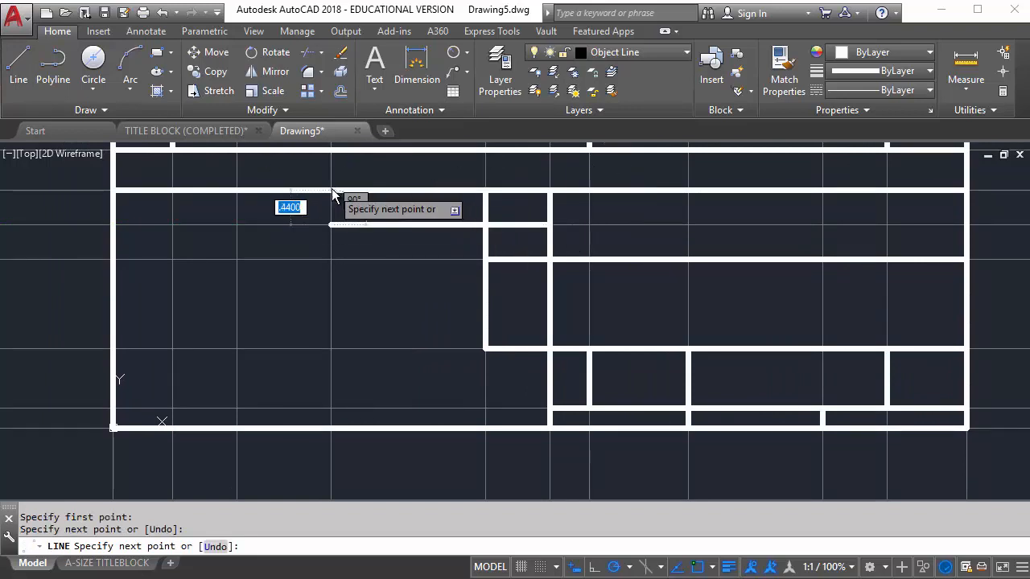
{"action": "left_click", "coordinate": [332, 193]}
{"action": "key", "text": "Escape"}
{"action": "middle_click_drag", "start_coordinate": [330, 211], "coordinate": [290, 215]}
{"action": "left_click", "coordinate": [18, 65]}
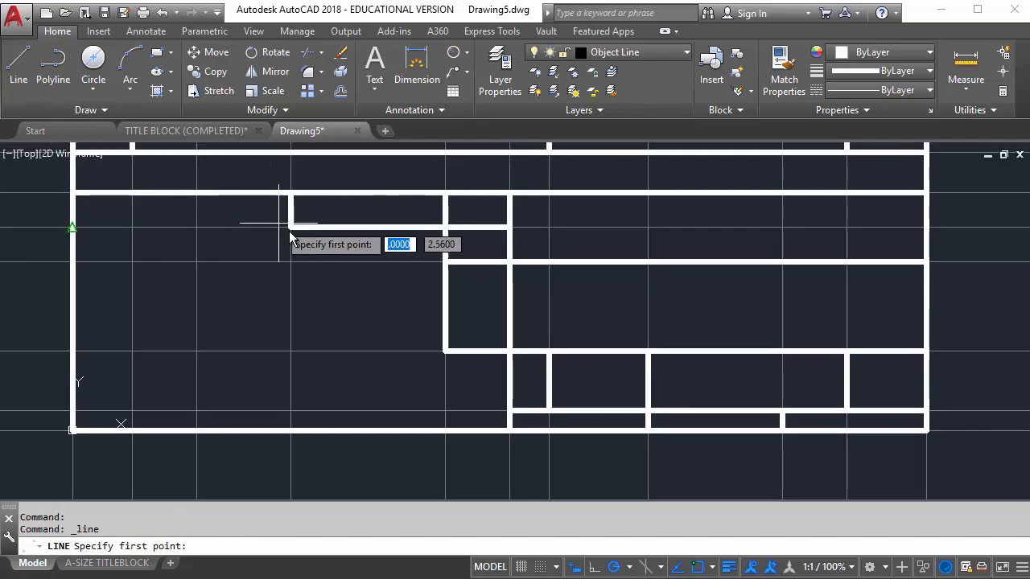
{"action": "left_click", "coordinate": [290, 232]}
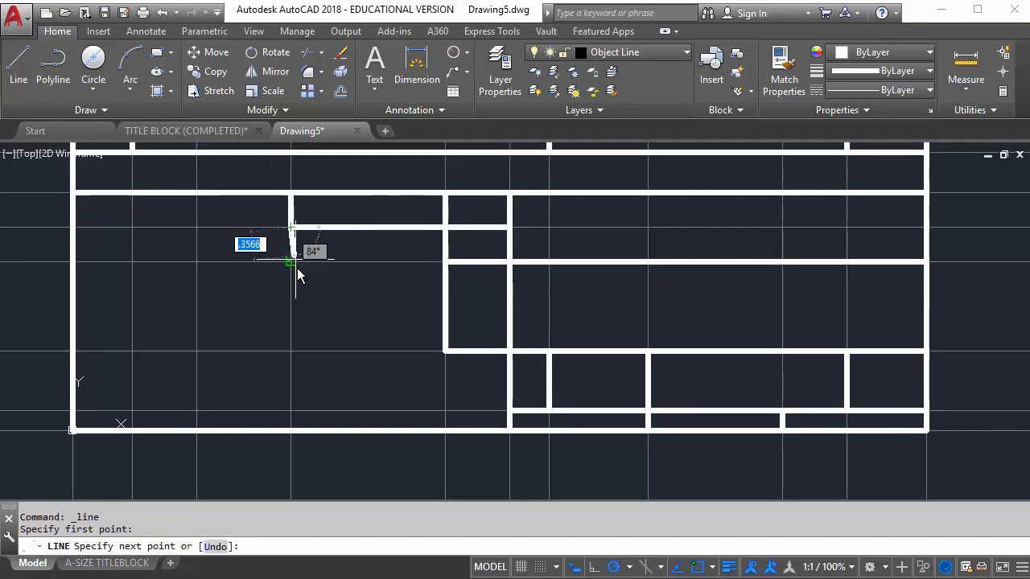
{"action": "left_click", "coordinate": [290, 431]}
{"action": "key", "text": "Escape"}
Carry three horizontal row lines across to the table's left border.
{"action": "middle_click_drag", "start_coordinate": [313, 356], "coordinate": [302, 358]}
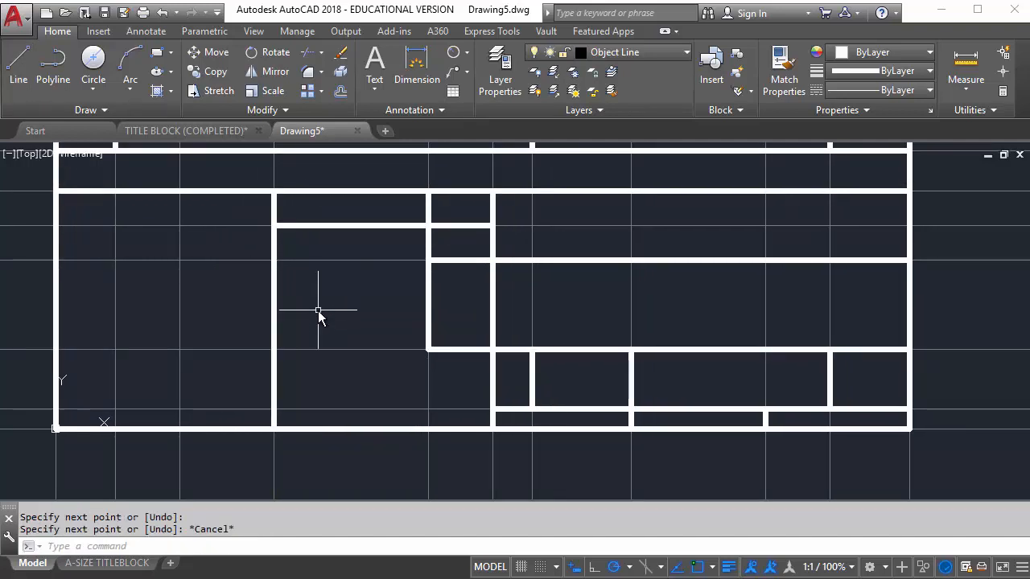
{"action": "left_click", "coordinate": [18, 65]}
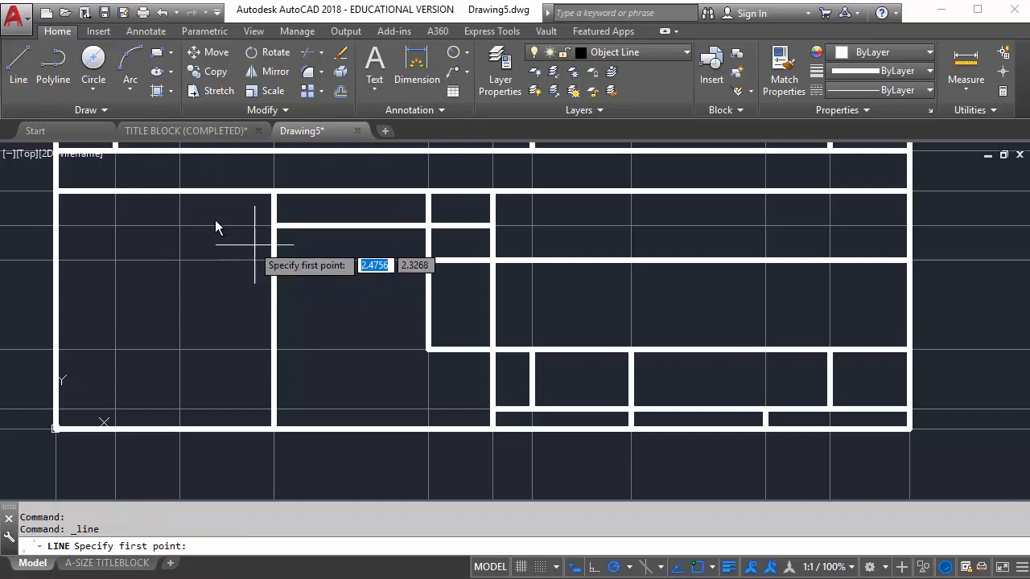
{"action": "left_click", "coordinate": [274, 226]}
{"action": "left_click", "coordinate": [57, 226]}
{"action": "key", "text": "Escape"}
{"action": "middle_click_drag", "start_coordinate": [150, 213], "coordinate": [165, 220]}
{"action": "left_click", "coordinate": [18, 64]}
{"action": "left_click", "coordinate": [442, 266]}
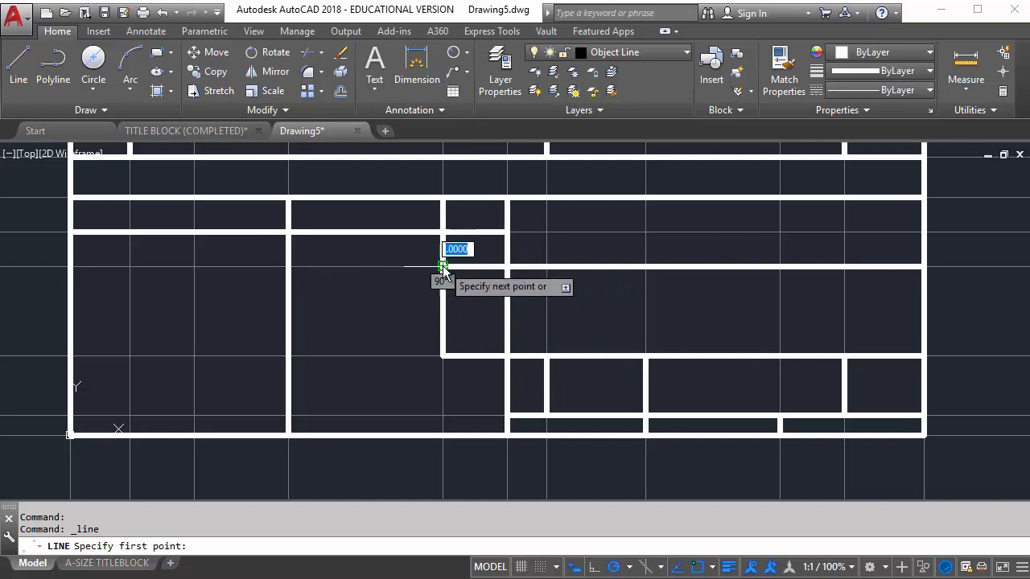
{"action": "left_click", "coordinate": [72, 266]}
{"action": "key", "text": "Escape"}
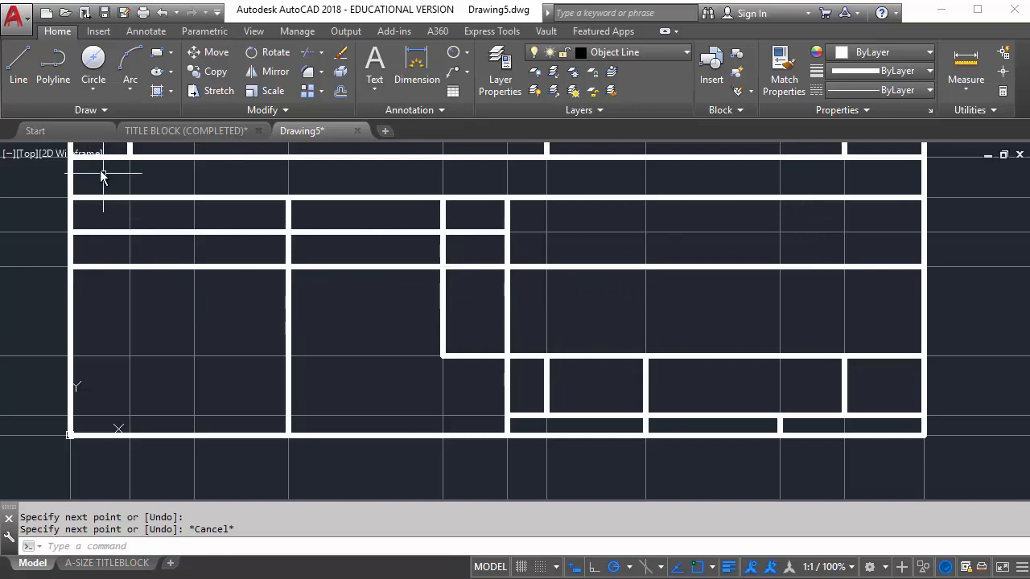
{"action": "left_click", "coordinate": [30, 81]}
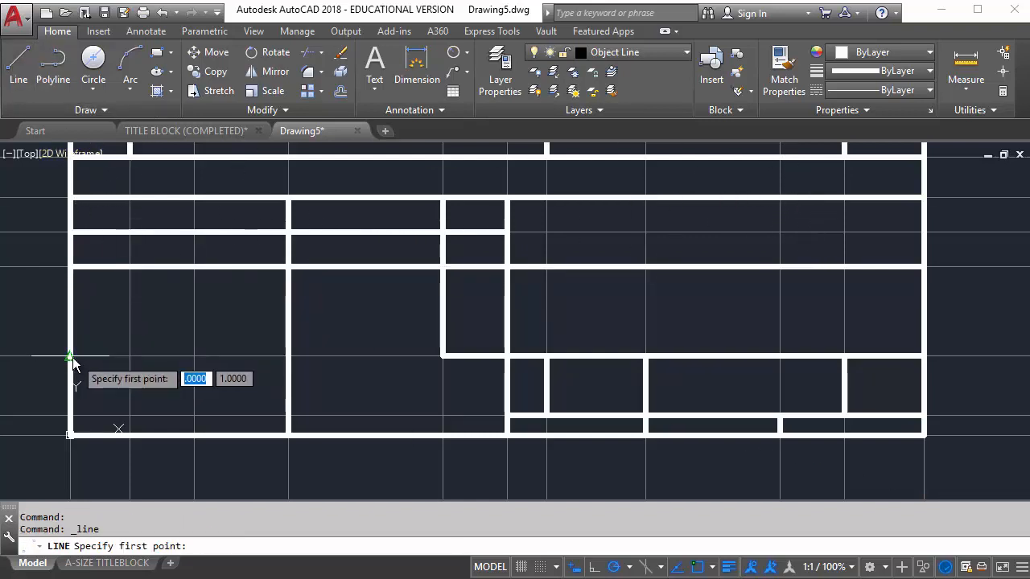
{"action": "left_click", "coordinate": [72, 356]}
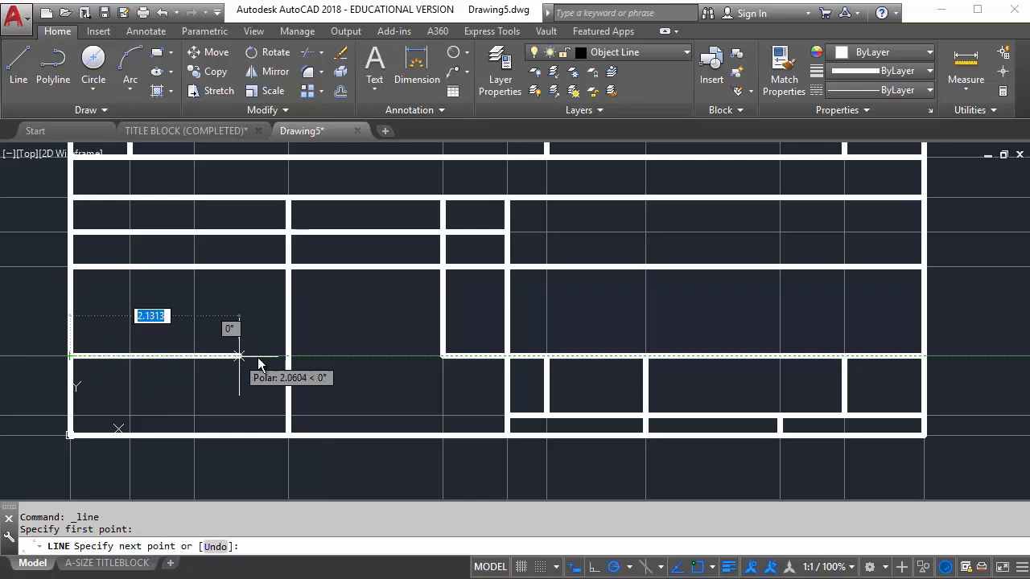
{"action": "left_click", "coordinate": [442, 355]}
{"action": "key", "text": "Escape"}
Draw a 0.75-unit vertical line up from the row line, then recentre the table.
{"action": "middle_click_drag", "start_coordinate": [229, 352], "coordinate": [303, 351]}
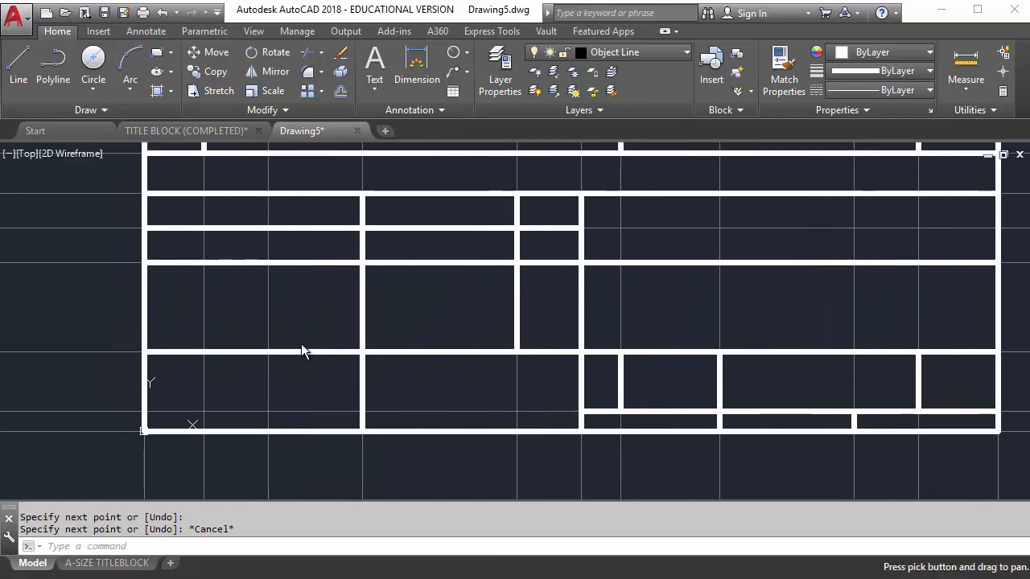
{"action": "left_click", "coordinate": [19, 73]}
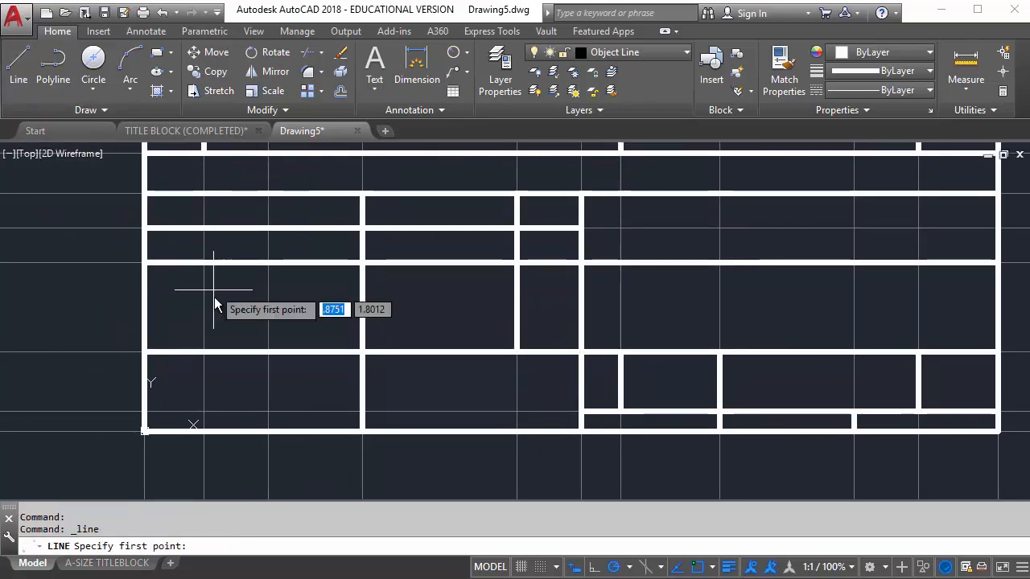
{"action": "left_click", "coordinate": [266, 352]}
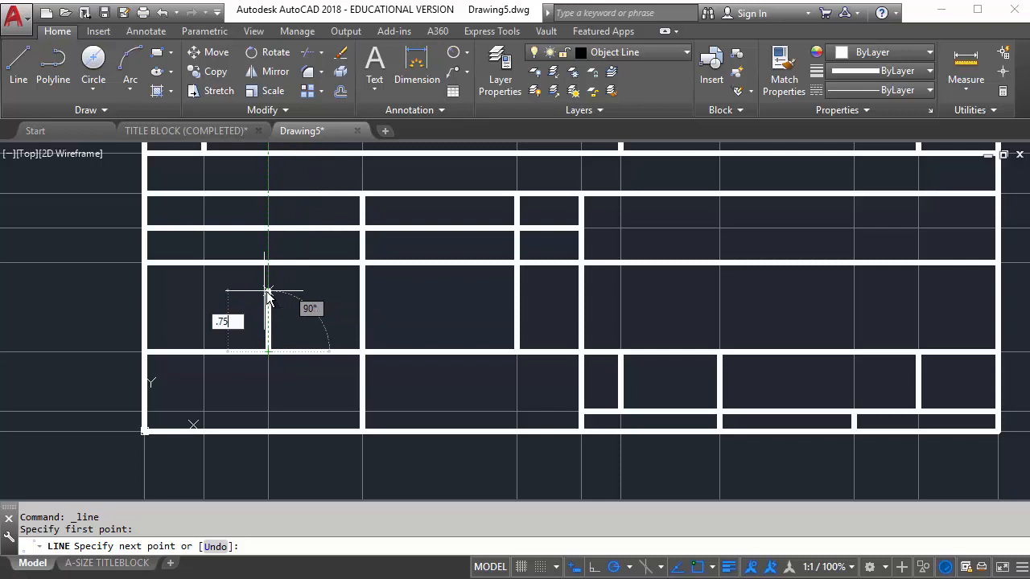
{"action": "key", "text": "Return"}
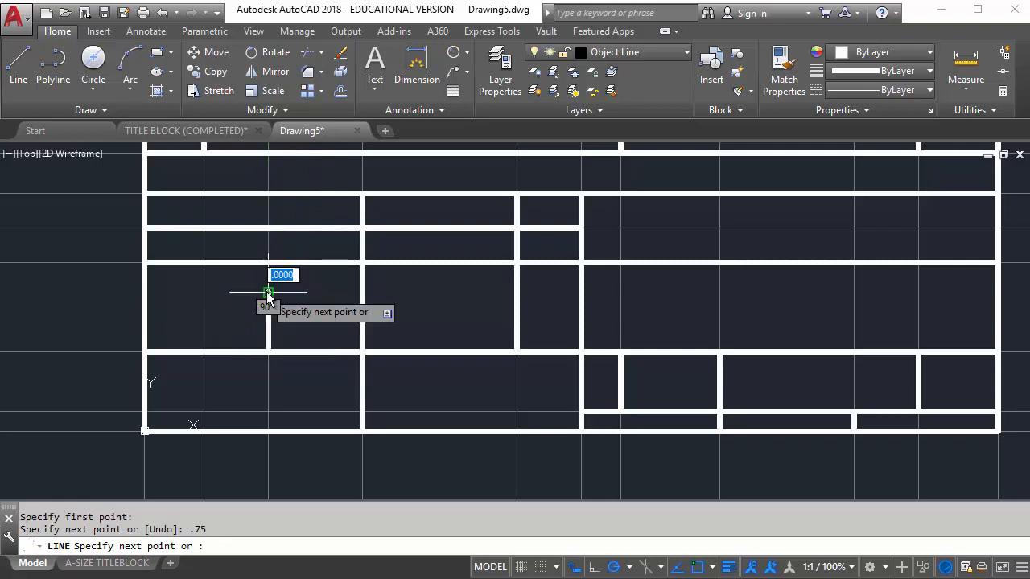
{"action": "key", "text": "Escape"}
{"action": "scroll", "coordinate": [290, 322], "scroll_direction": "up", "scroll_amount": 2}
{"action": "middle_click_drag", "start_coordinate": [283, 321], "coordinate": [292, 268]}
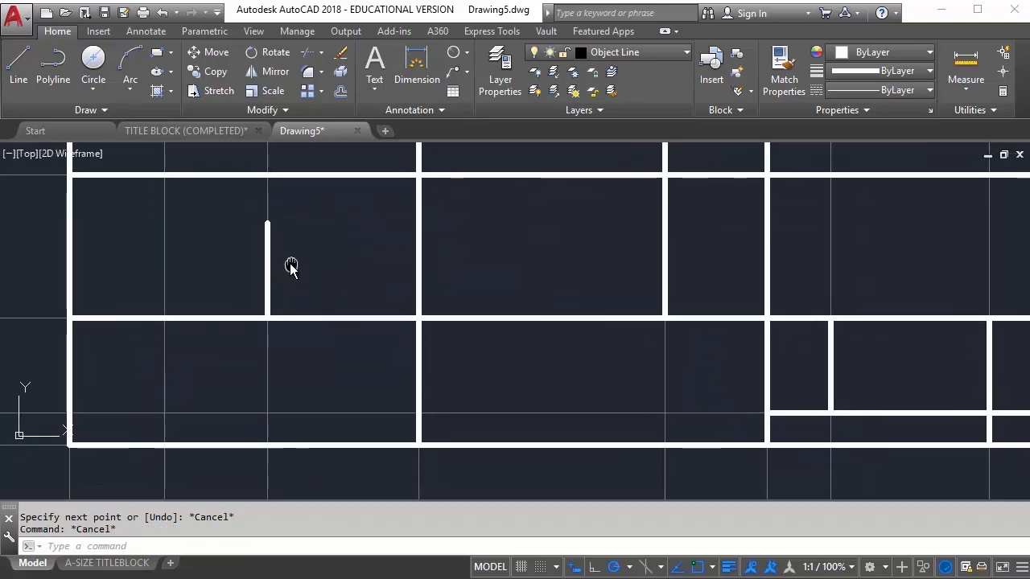
{"action": "scroll", "coordinate": [341, 368], "scroll_direction": "down", "scroll_amount": 2}
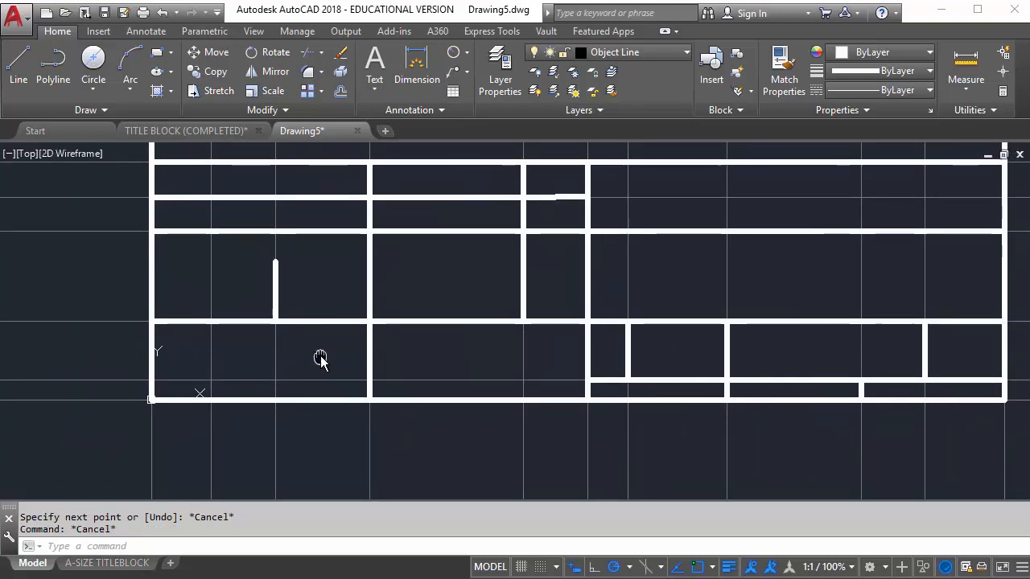
{"action": "mouse_move", "coordinate": [319, 349]}
{"action": "middle_mouse_down"}
{"action": "mouse_move", "coordinate": [302, 336]}
{"action": "mouse_move", "coordinate": [315, 324]}
{"action": "mouse_move", "coordinate": [299, 330]}
{"action": "middle_mouse_up"}
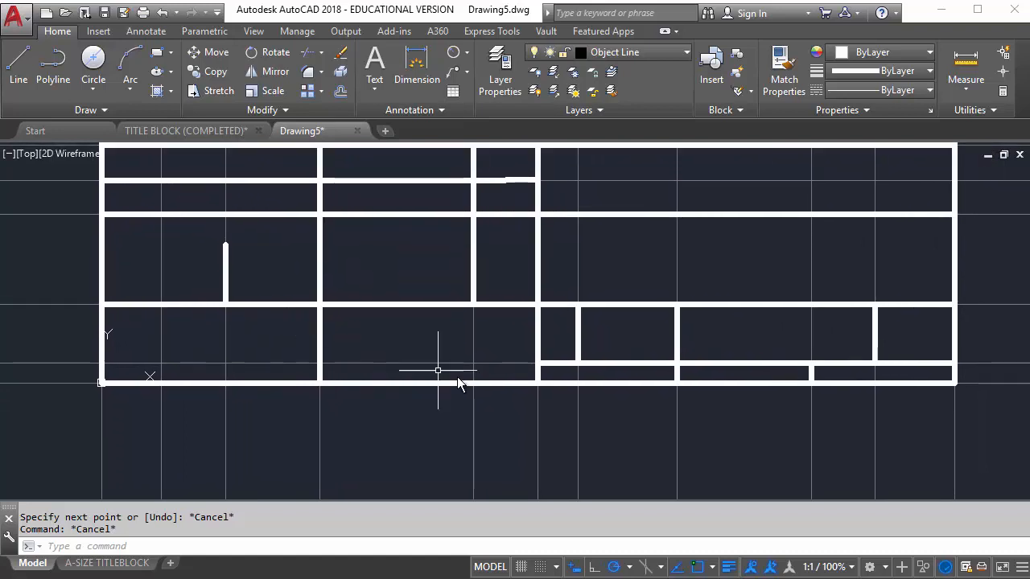
{"action": "scroll", "coordinate": [463, 378], "scroll_direction": "down", "scroll_amount": 2}
{"action": "mouse_move", "coordinate": [463, 378]}
{"action": "middle_mouse_down"}
{"action": "mouse_move", "coordinate": [430, 363]}
{"action": "mouse_move", "coordinate": [408, 368]}
{"action": "middle_mouse_up"}
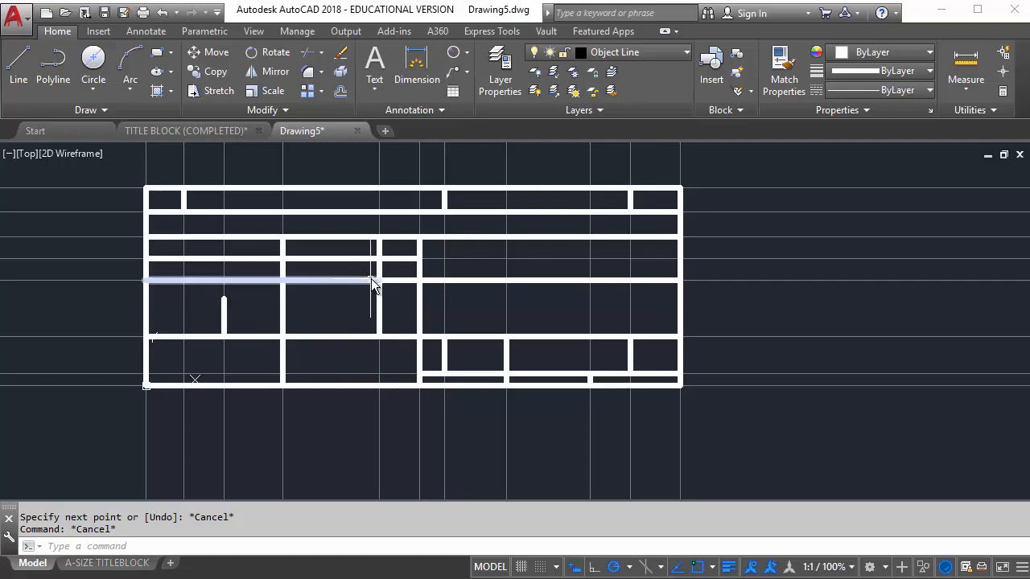
Give the Standard text style the simplex.shx font and 0.09 height, and make it current.
{"action": "left_click", "coordinate": [160, 32]}
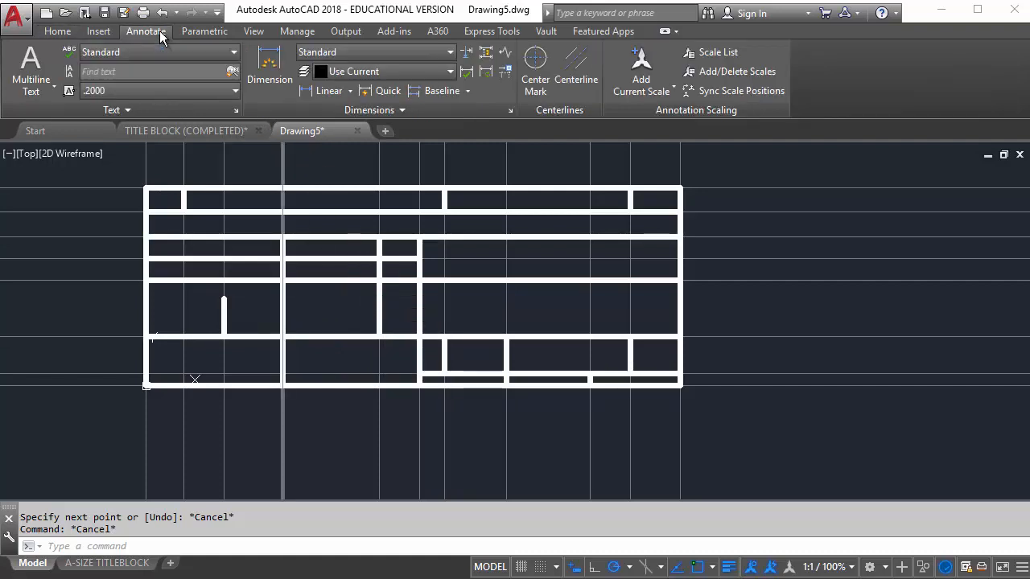
{"action": "left_click", "coordinate": [236, 110]}
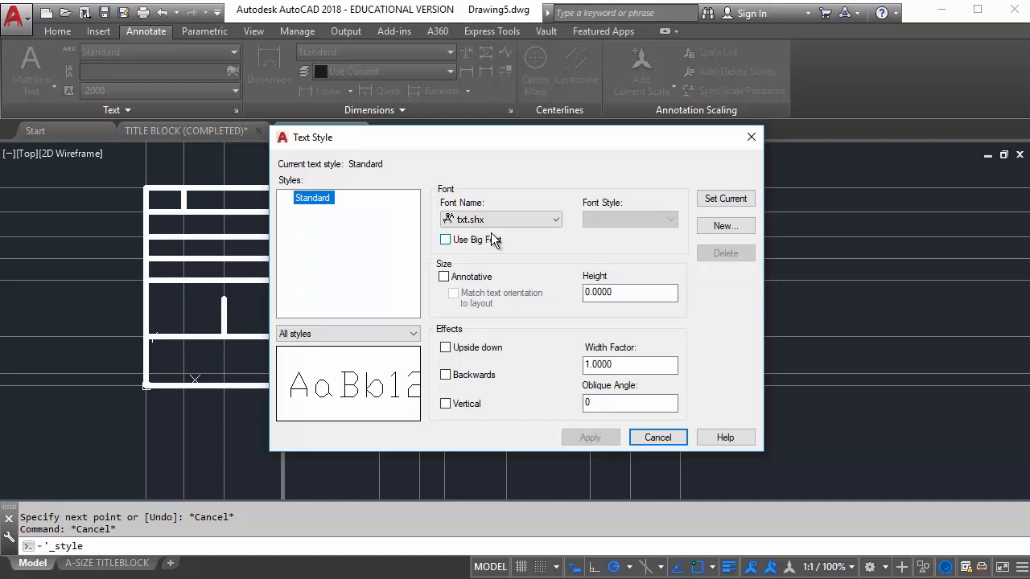
{"action": "left_click", "coordinate": [557, 219]}
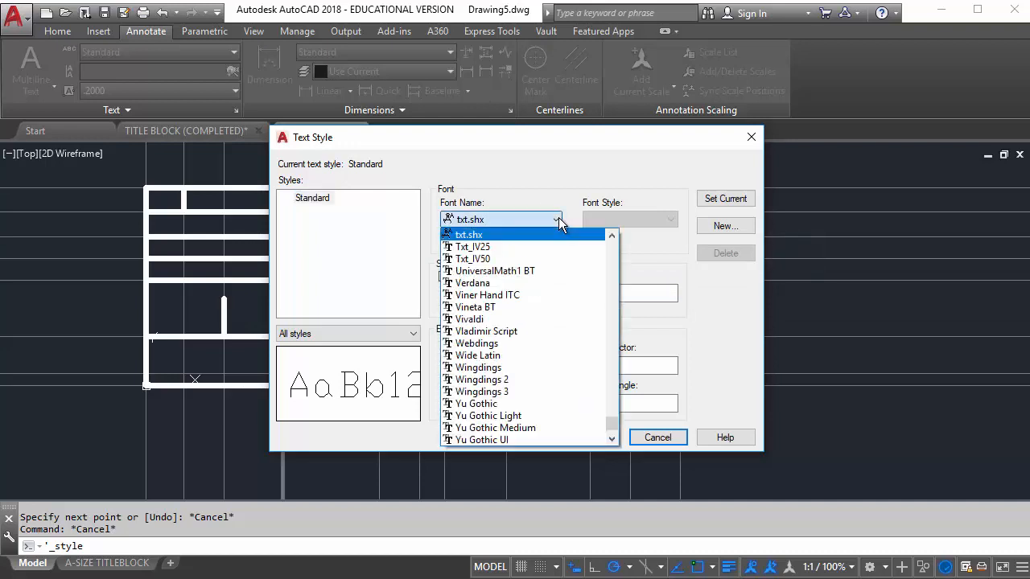
{"action": "scroll", "coordinate": [531, 378], "scroll_direction": "down", "scroll_amount": 1}
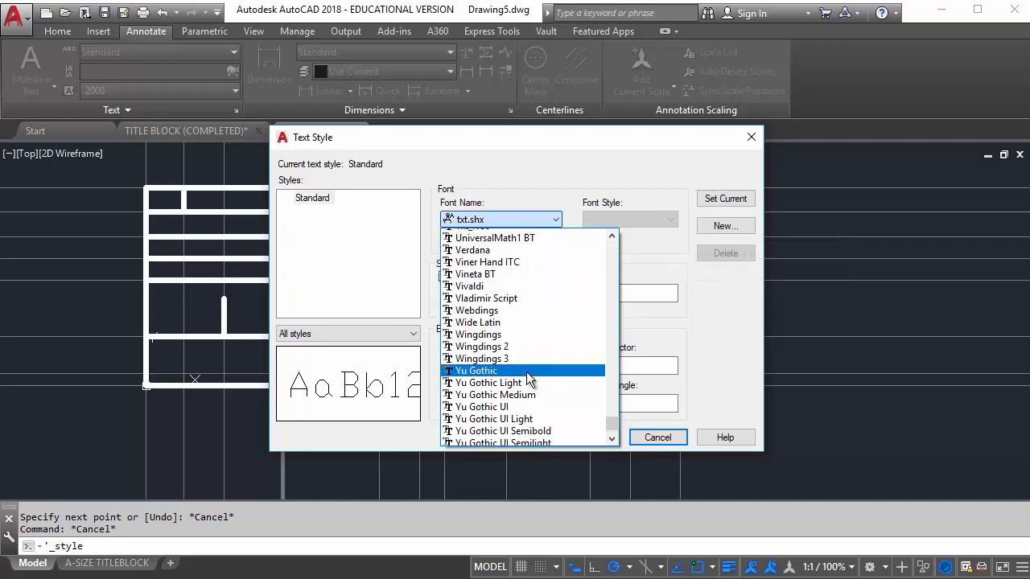
{"action": "scroll", "coordinate": [531, 370], "scroll_direction": "up", "scroll_amount": 20}
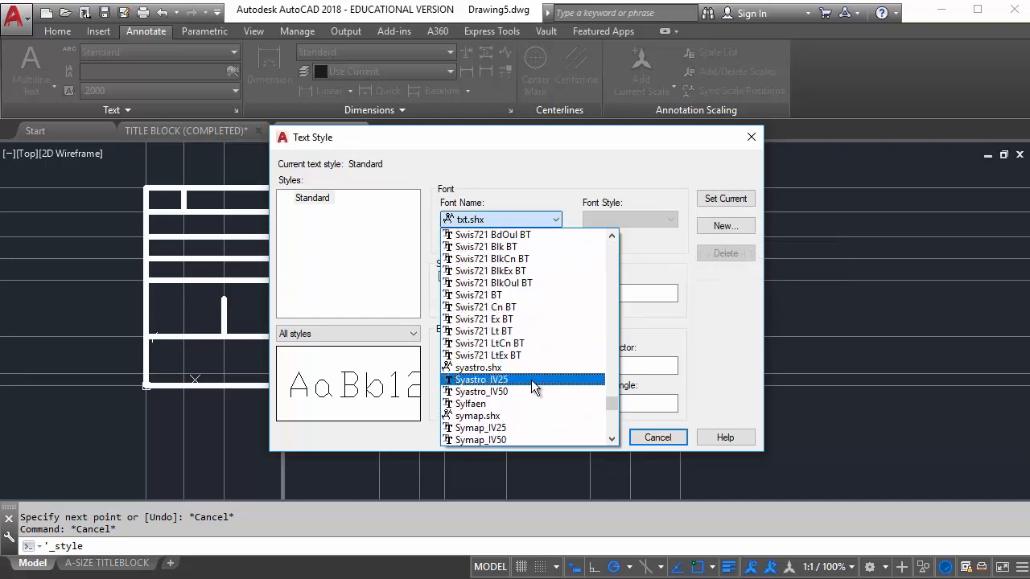
{"action": "scroll", "coordinate": [531, 380], "scroll_direction": "down", "scroll_amount": 1}
{"action": "scroll", "coordinate": [531, 383], "scroll_direction": "up", "scroll_amount": 3}
{"action": "scroll", "coordinate": [531, 378], "scroll_direction": "up", "scroll_amount": 5}
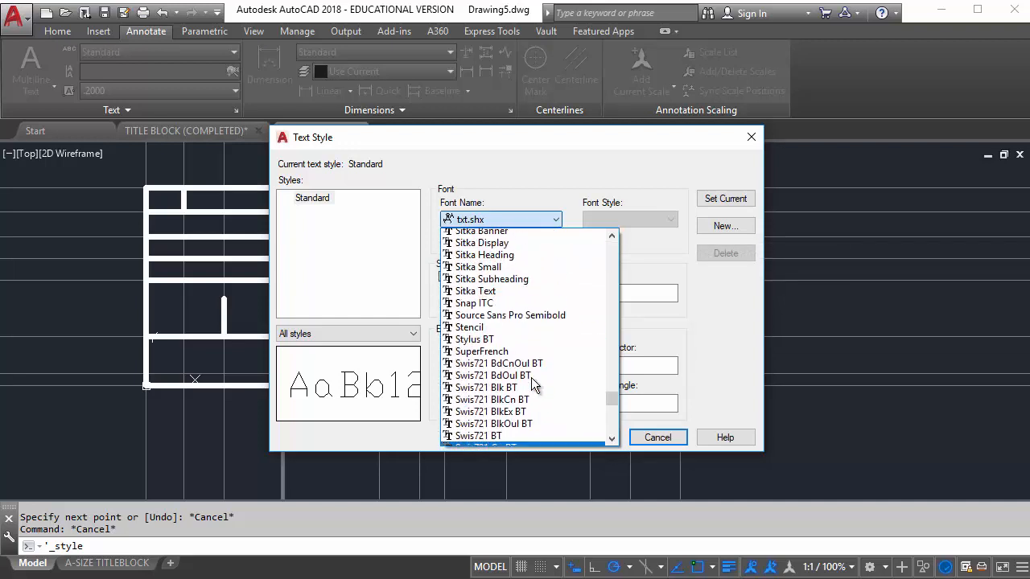
{"action": "scroll", "coordinate": [517, 319], "scroll_direction": "up", "scroll_amount": 1}
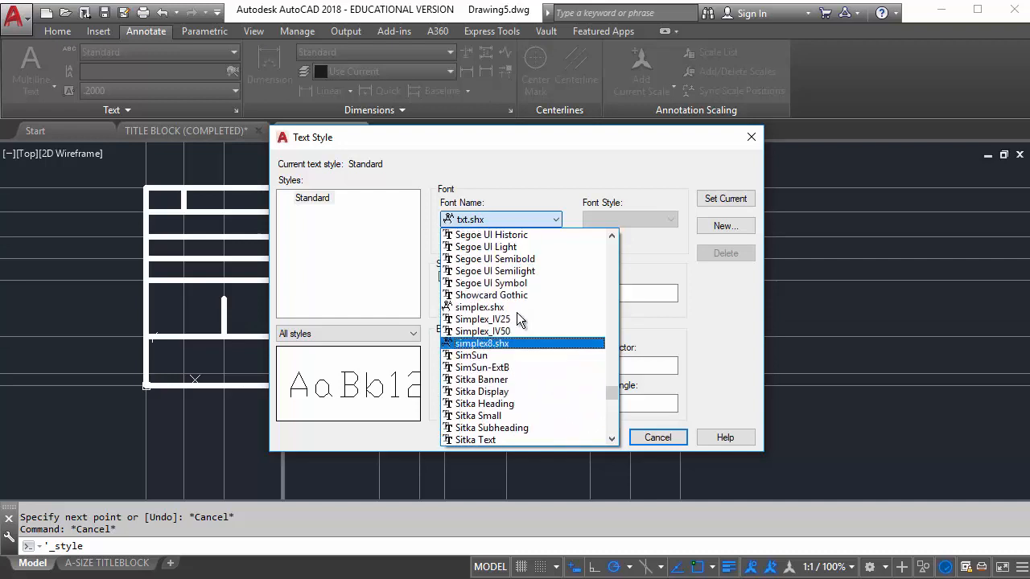
{"action": "left_click", "coordinate": [492, 309]}
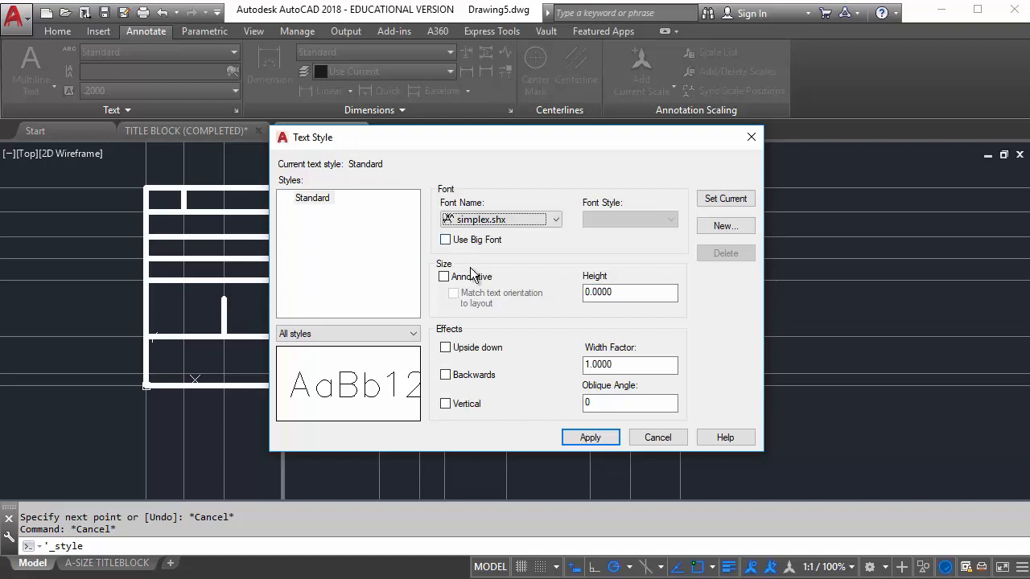
{"action": "left_click", "coordinate": [616, 292]}
{"action": "double_click", "coordinate": [618, 292]}
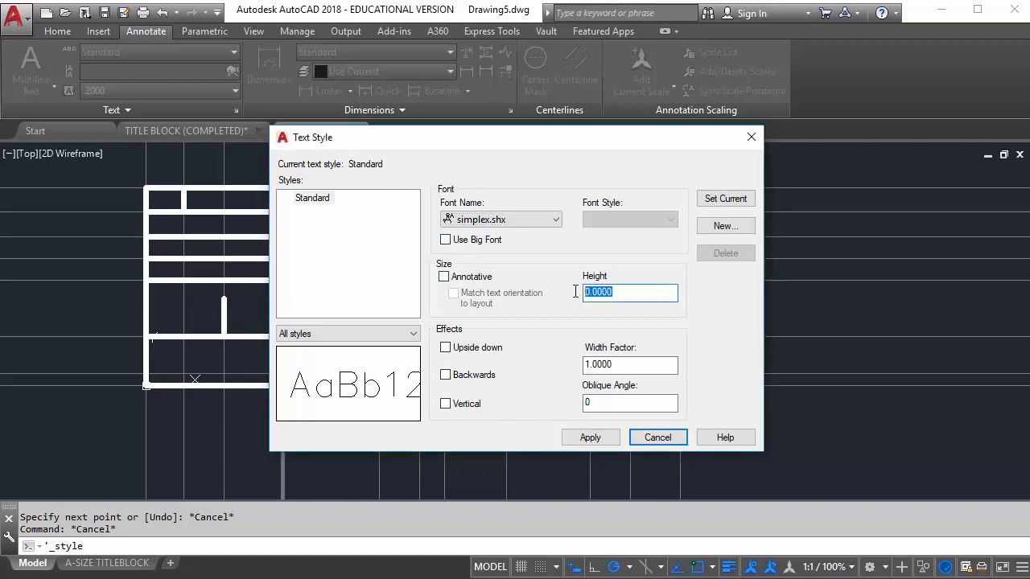
{"action": "key", "text": "BackSpace"}
{"action": "type", "text": "0"}
{"action": "key", "text": "Return"}
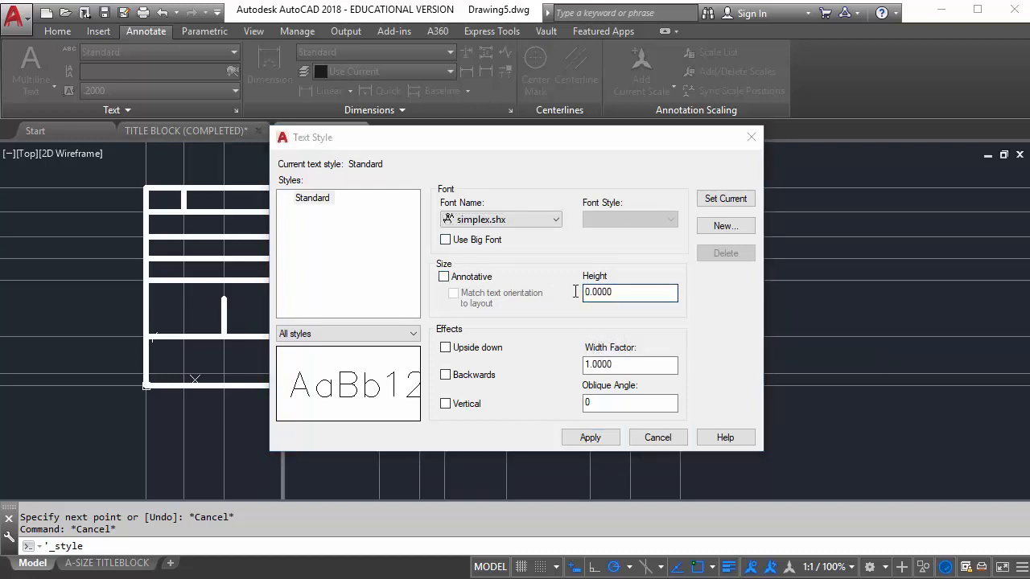
{"action": "left_click", "coordinate": [633, 290]}
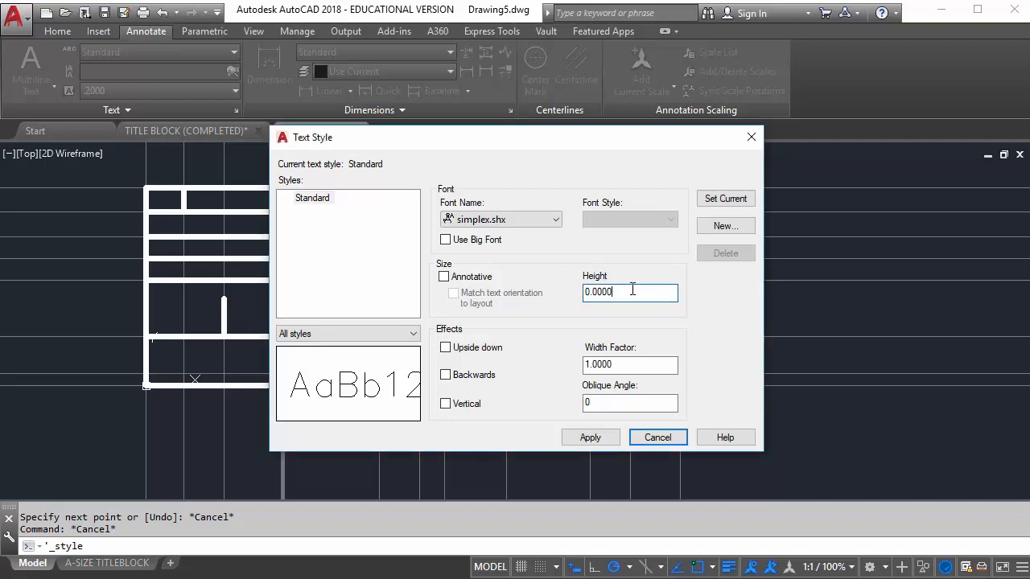
{"action": "key", "text": "BackSpace"}
{"action": "key", "text": "BackSpace"}
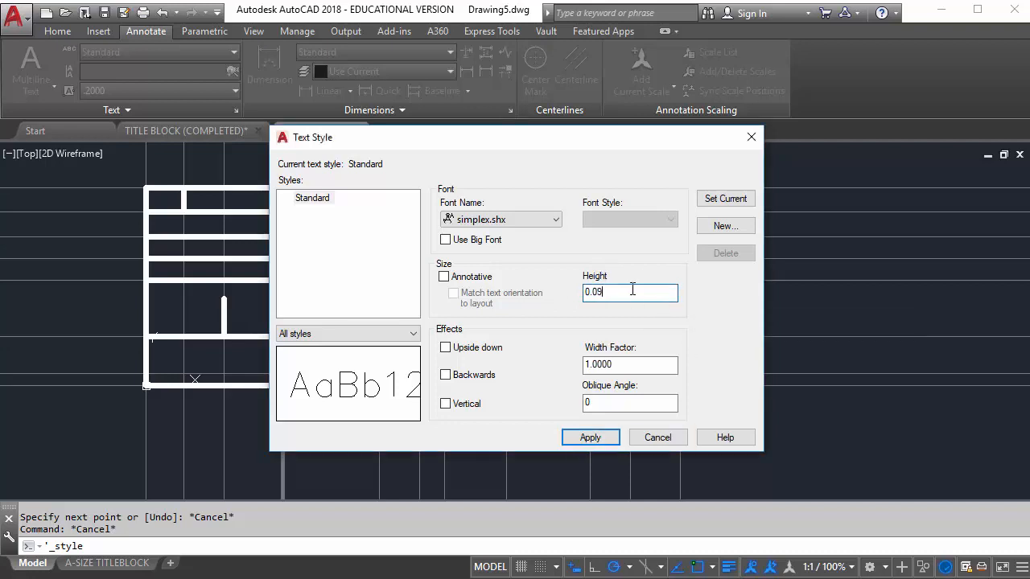
{"action": "type", "text": "9"}
{"action": "key", "text": "Return"}
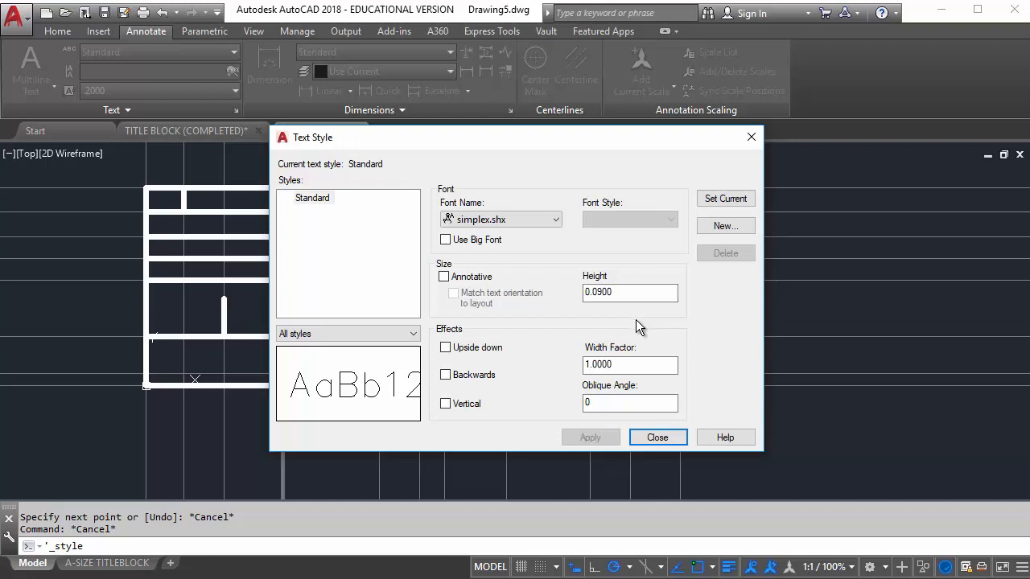
{"action": "left_click", "coordinate": [731, 201]}
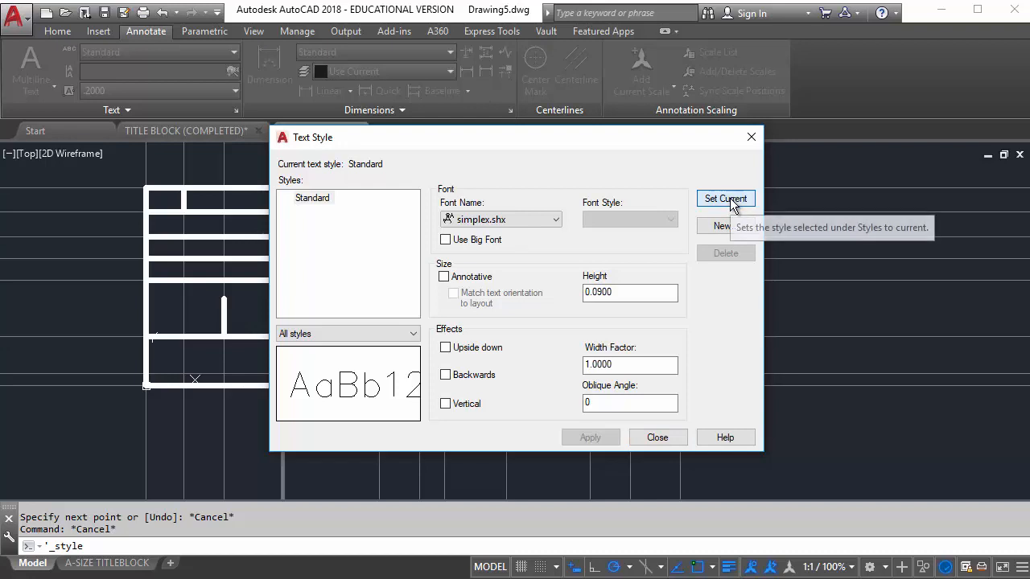
{"action": "left_click", "coordinate": [656, 437]}
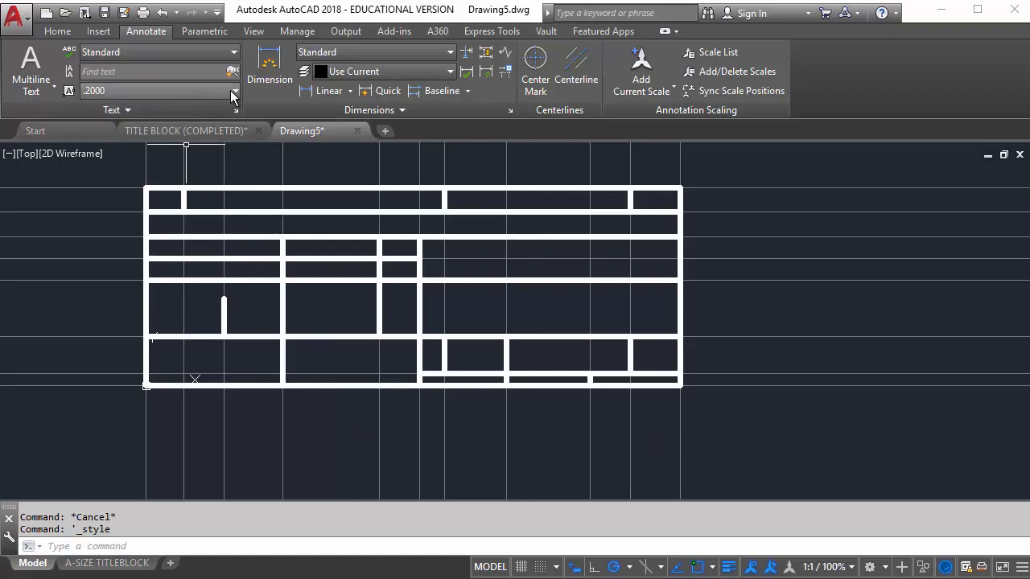
Write 'QTY' over 'REQ'D' in a multiline text box spanning the top-left cell, then select it.
{"action": "scroll", "coordinate": [157, 229], "scroll_direction": "up", "scroll_amount": 4}
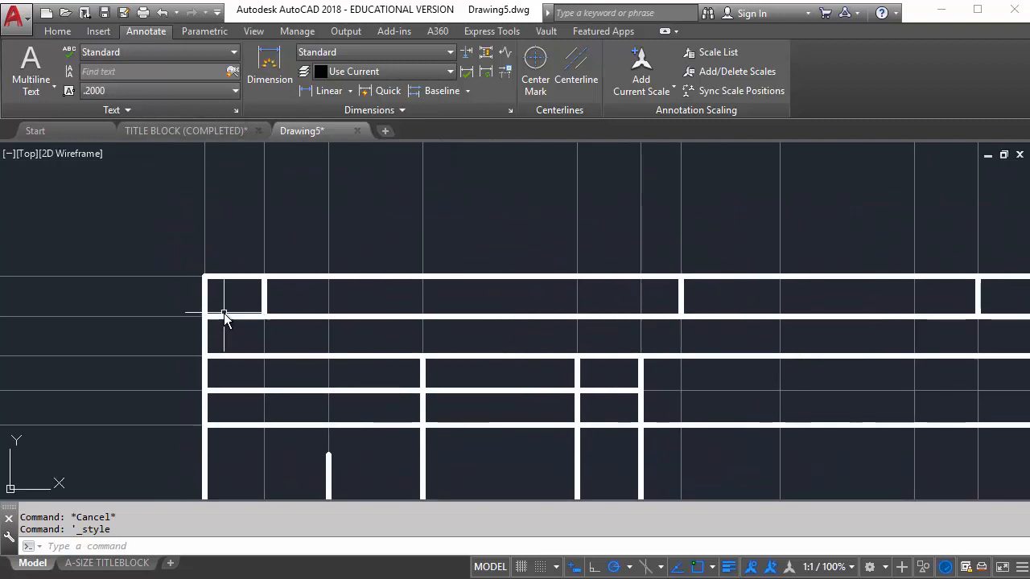
{"action": "scroll", "coordinate": [223, 316], "scroll_direction": "up", "scroll_amount": 4}
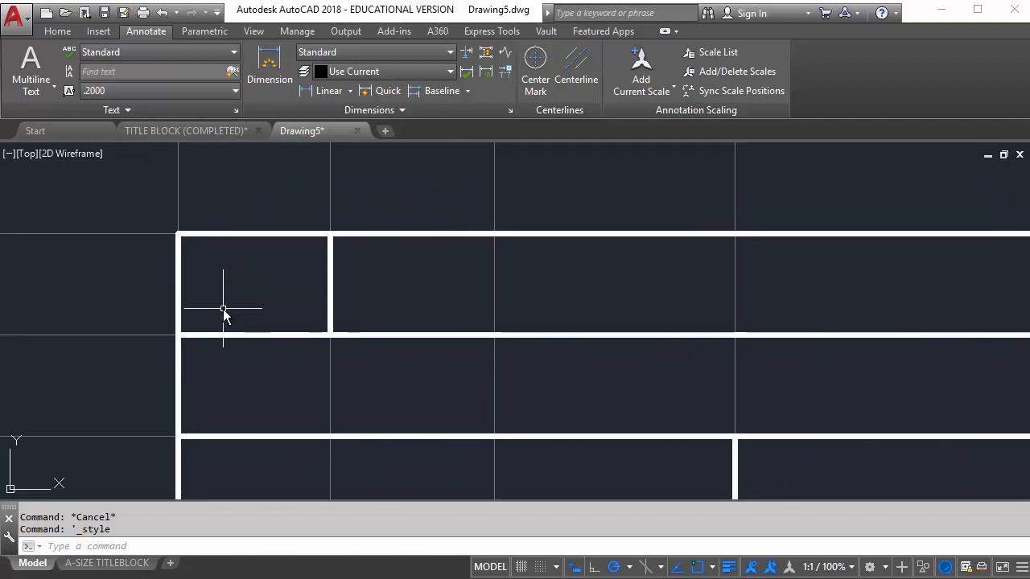
{"action": "left_click", "coordinate": [32, 65]}
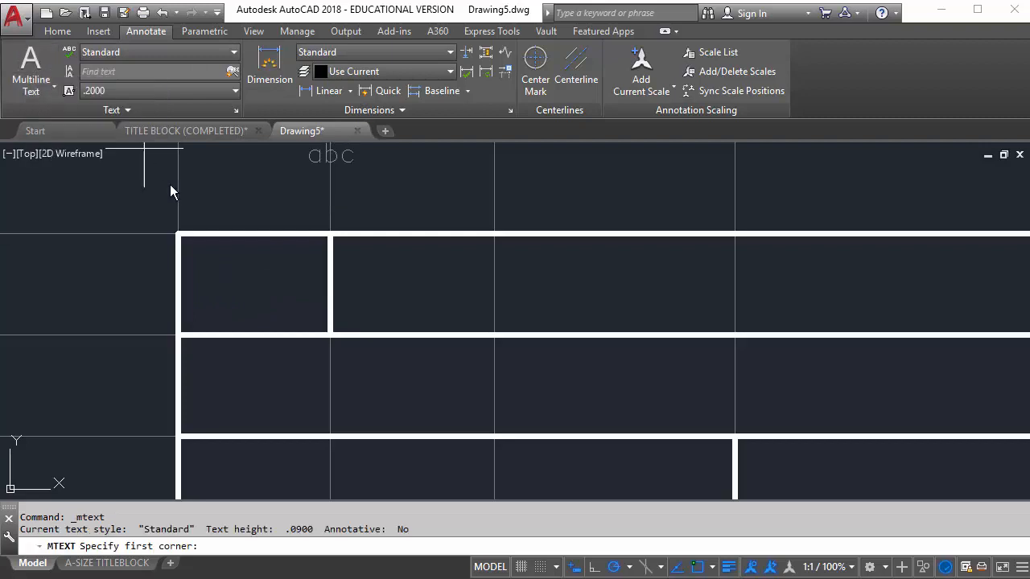
{"action": "left_click", "coordinate": [179, 235]}
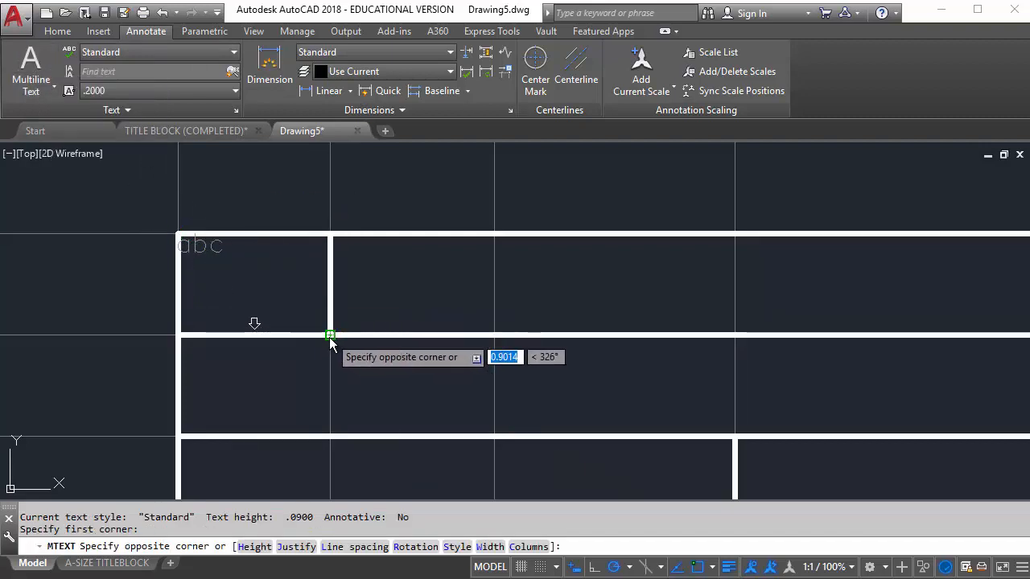
{"action": "left_click", "coordinate": [329, 337]}
{"action": "type", "text": "Q"}
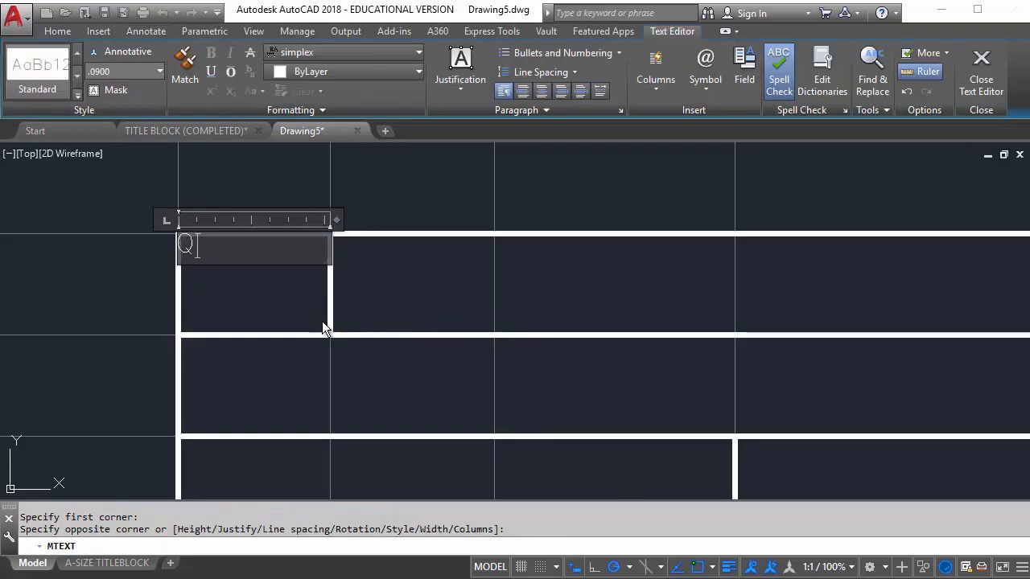
{"action": "type", "text": "TY"}
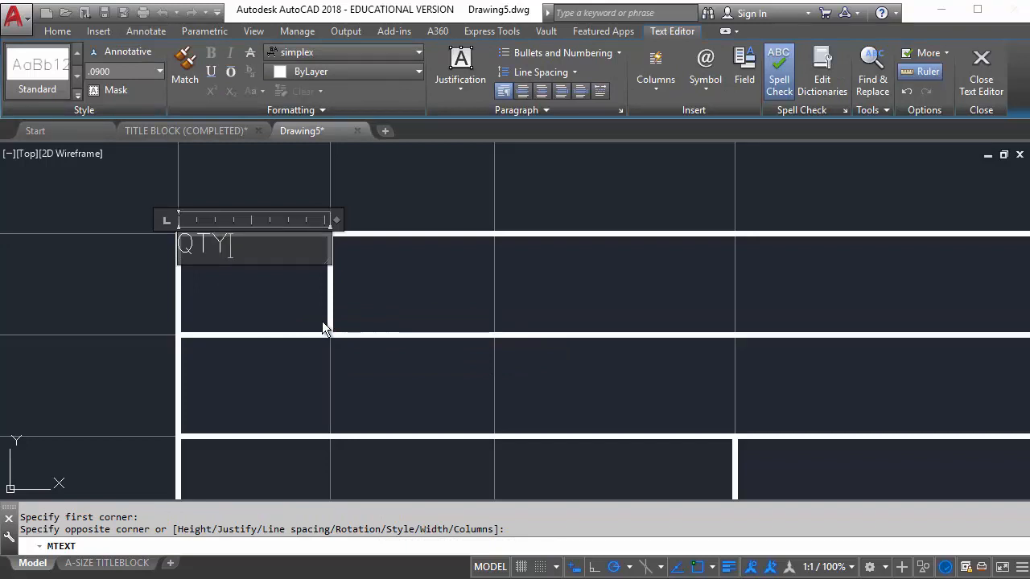
{"action": "key", "text": "Return"}
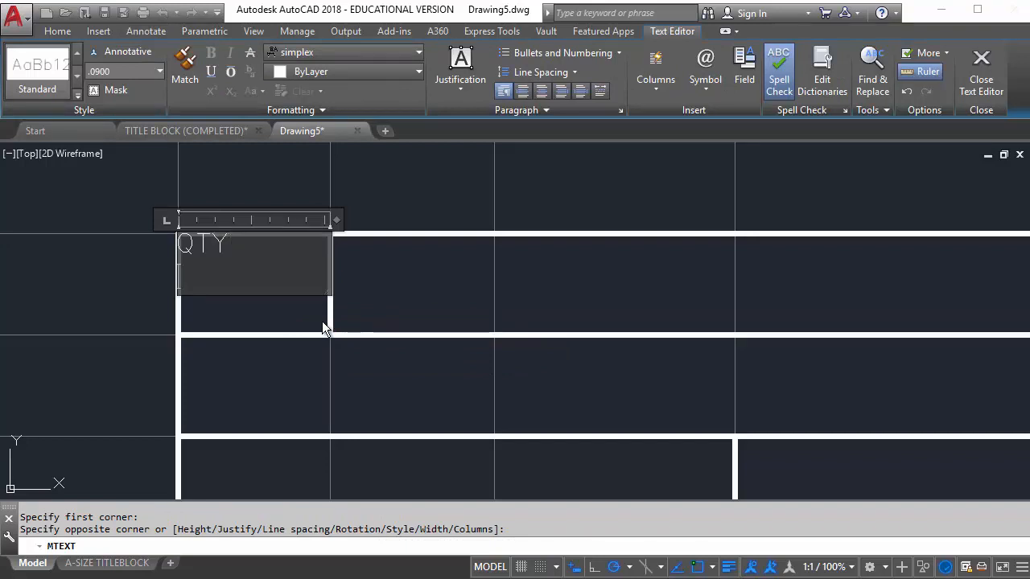
{"action": "type", "text": "REQ'D"}
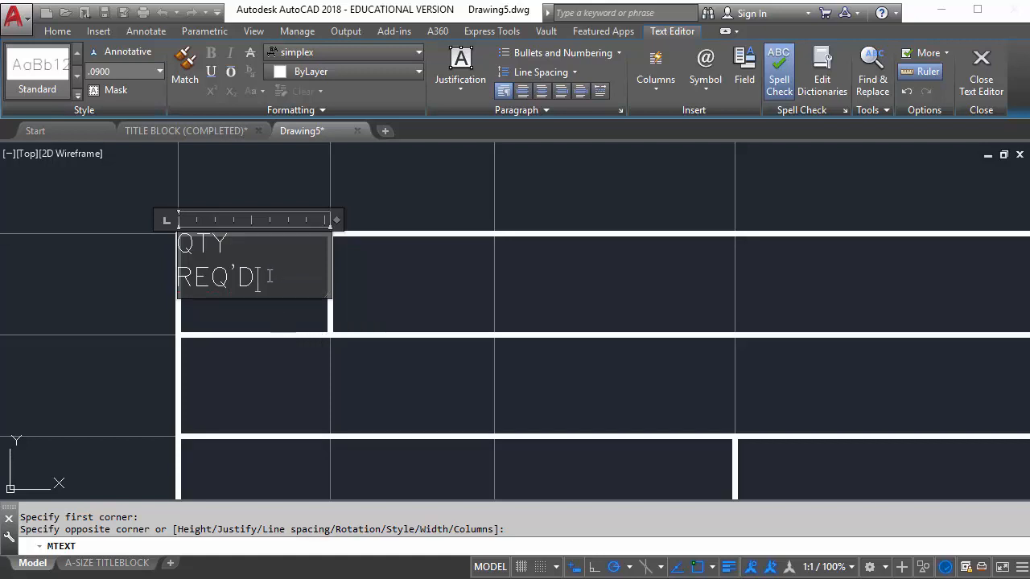
{"action": "left_click_drag", "start_coordinate": [271, 276], "coordinate": [168, 241]}
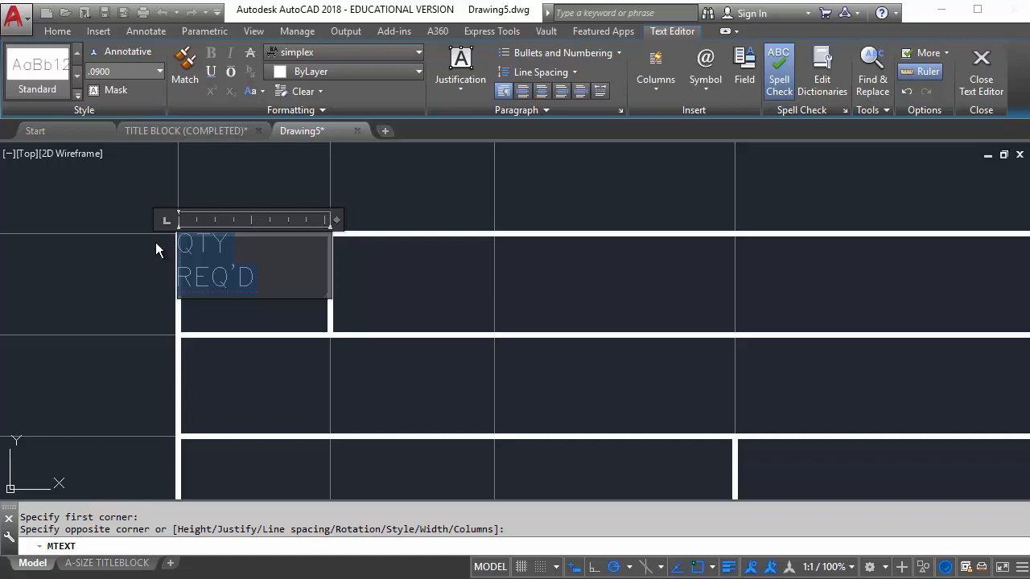
Format QTY REQ'D in romans at .1200 height with Middle Center justification.
{"action": "left_click", "coordinate": [370, 49]}
{"action": "scroll", "coordinate": [352, 281], "scroll_direction": "down", "scroll_amount": 5}
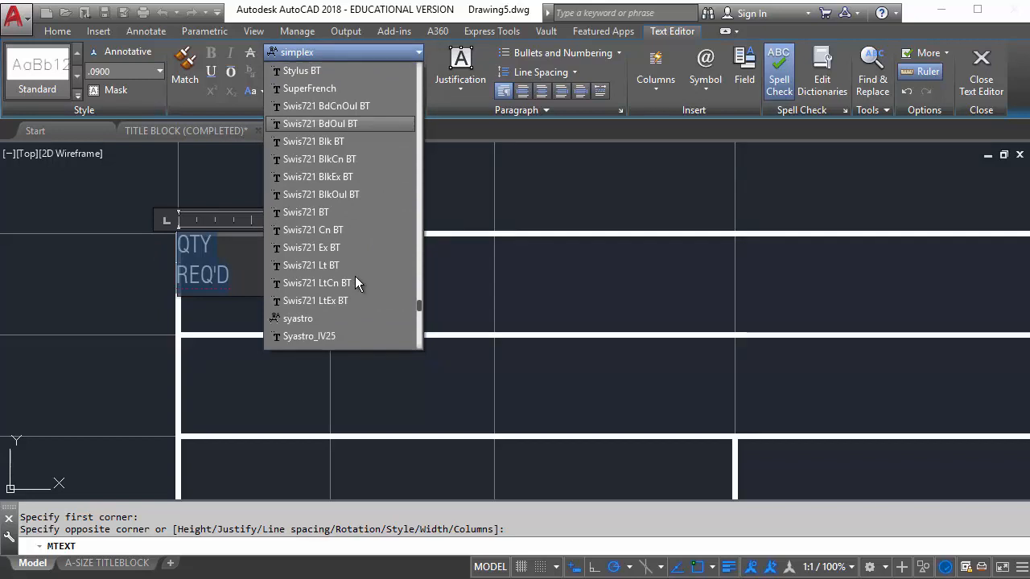
{"action": "scroll", "coordinate": [356, 274], "scroll_direction": "up", "scroll_amount": 10}
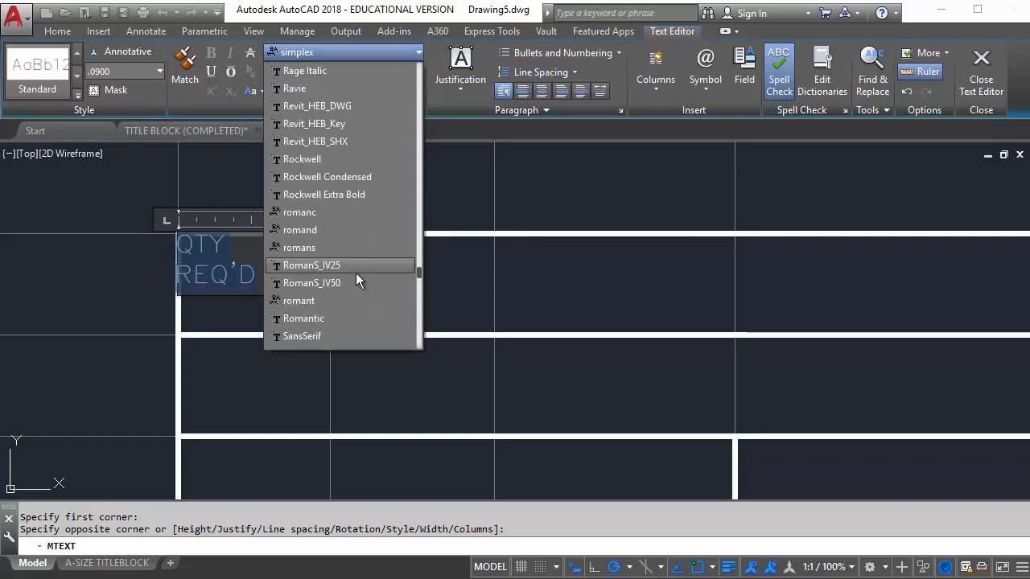
{"action": "key", "text": "Up"}
{"action": "key", "text": "Up"}
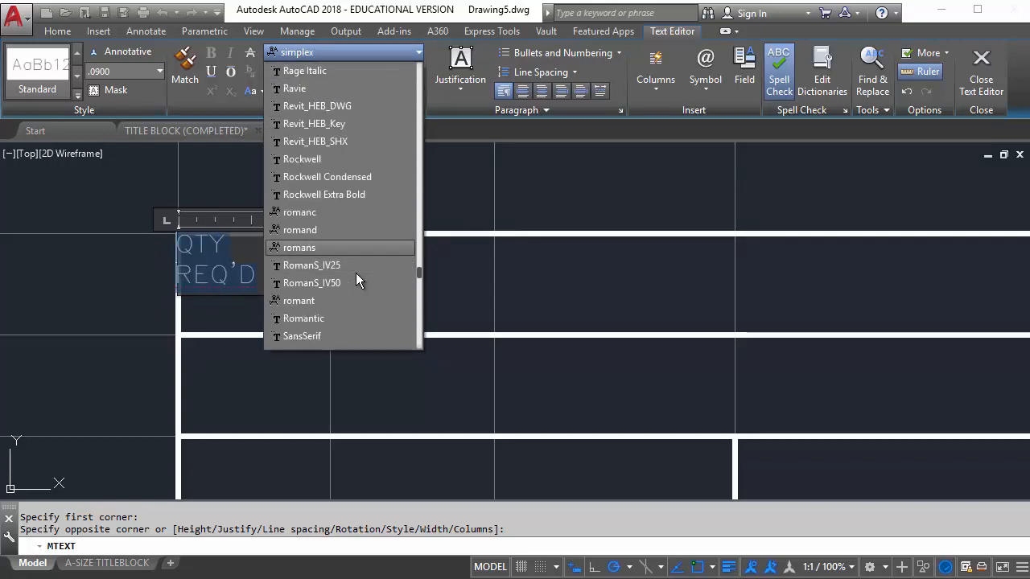
{"action": "left_click", "coordinate": [325, 252]}
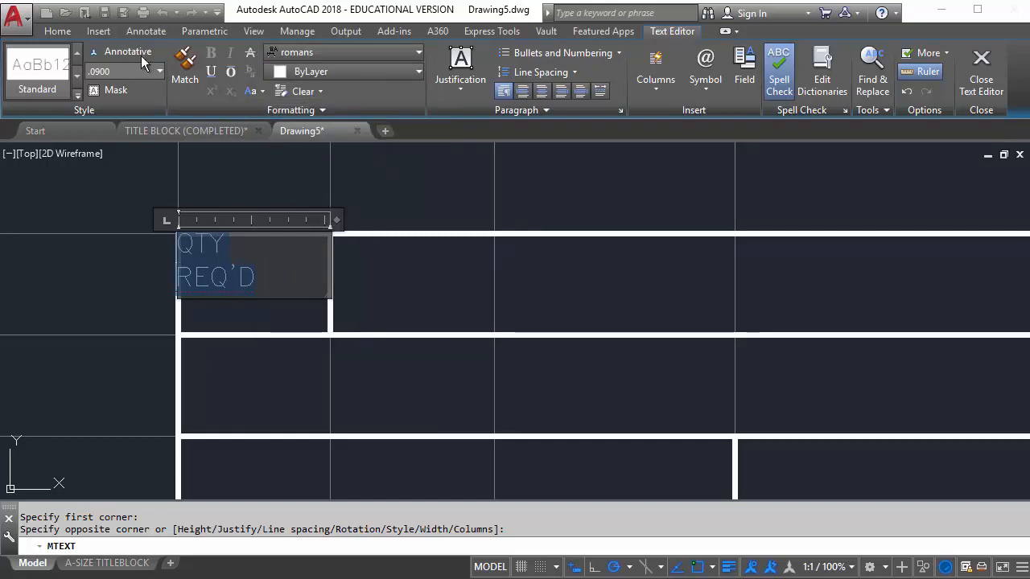
{"action": "left_click", "coordinate": [122, 71]}
{"action": "key", "text": "Return"}
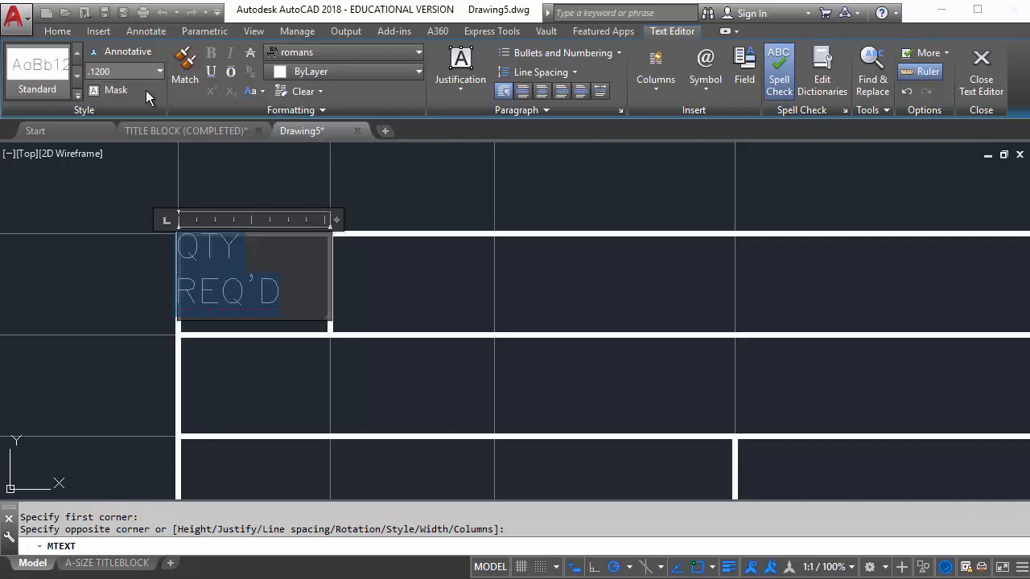
{"action": "left_click", "coordinate": [465, 84]}
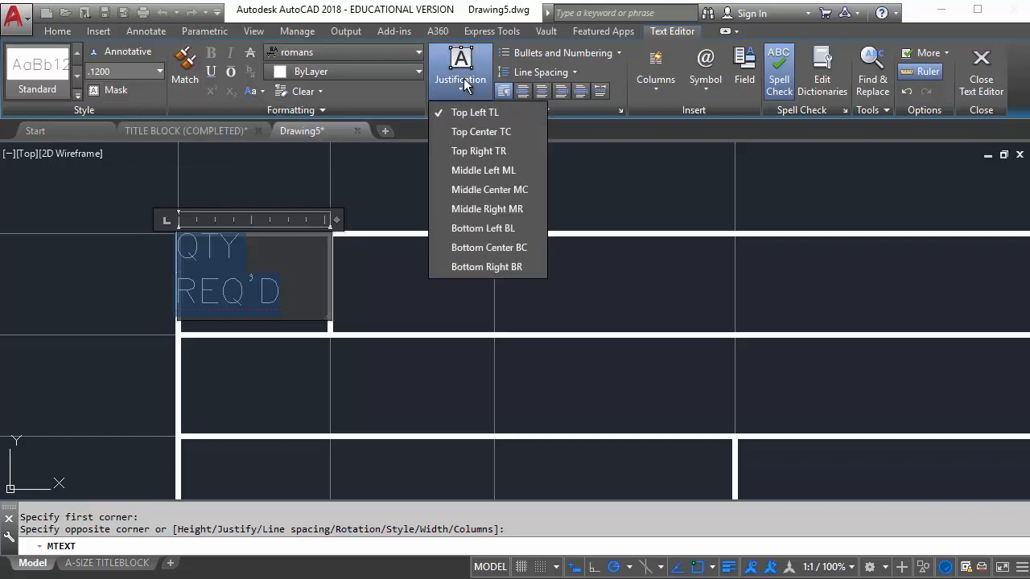
{"action": "left_click", "coordinate": [483, 191]}
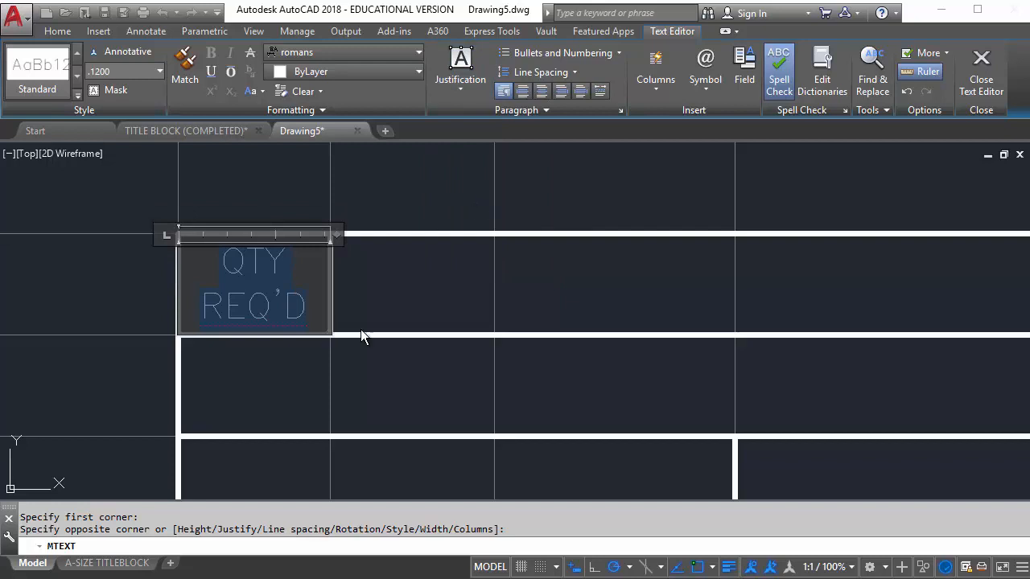
{"action": "left_click", "coordinate": [403, 296]}
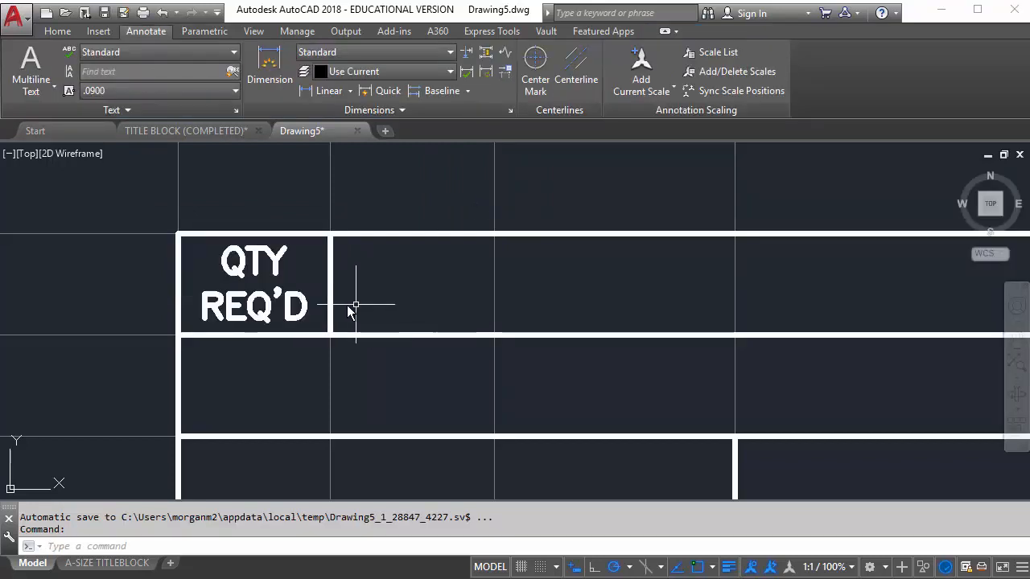
{"action": "left_click", "coordinate": [206, 290]}
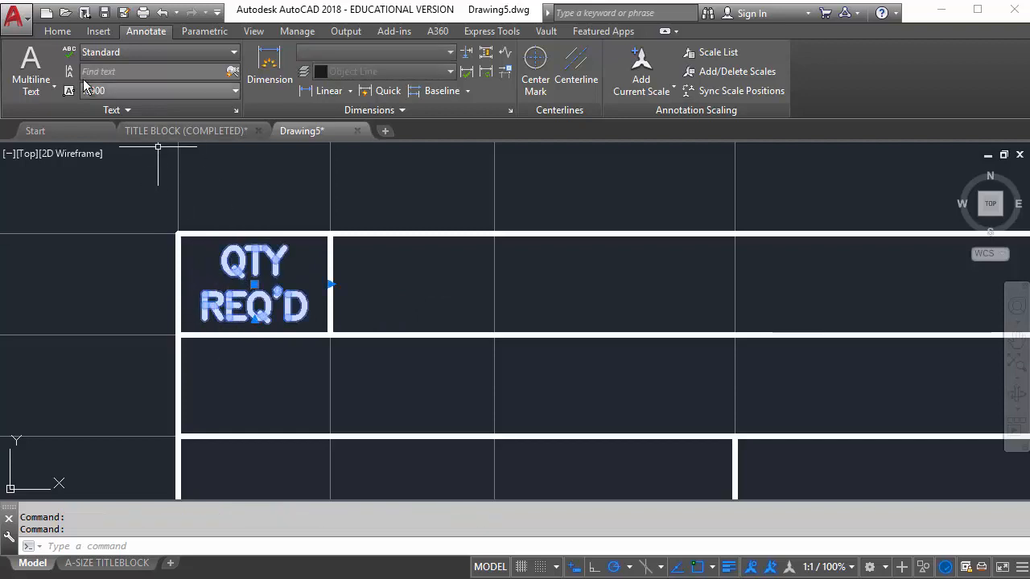
{"action": "left_click", "coordinate": [53, 30]}
Move the selected QTY REQ'D text onto the Text layer.
{"action": "left_click", "coordinate": [656, 53]}
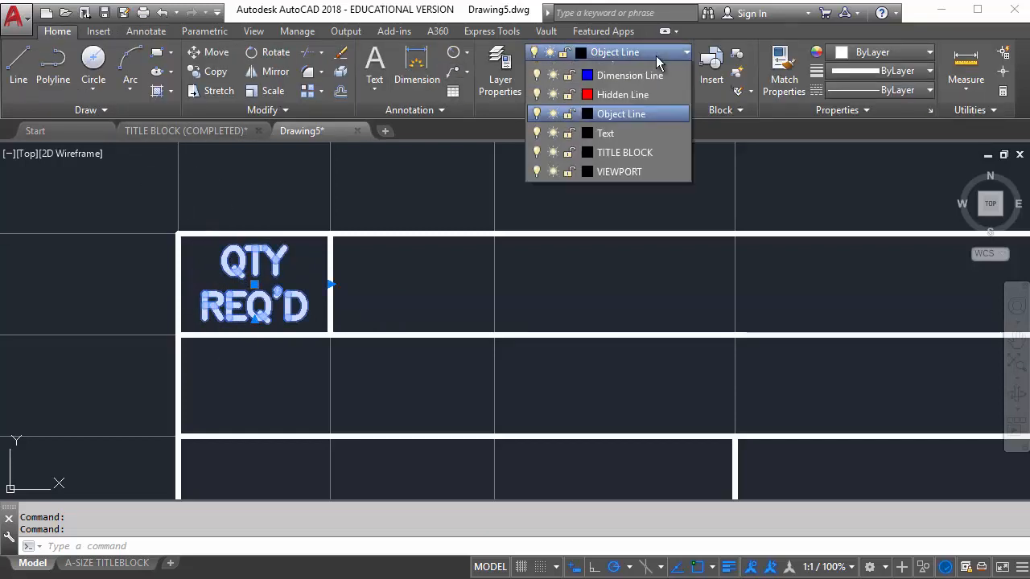
{"action": "left_click", "coordinate": [614, 208]}
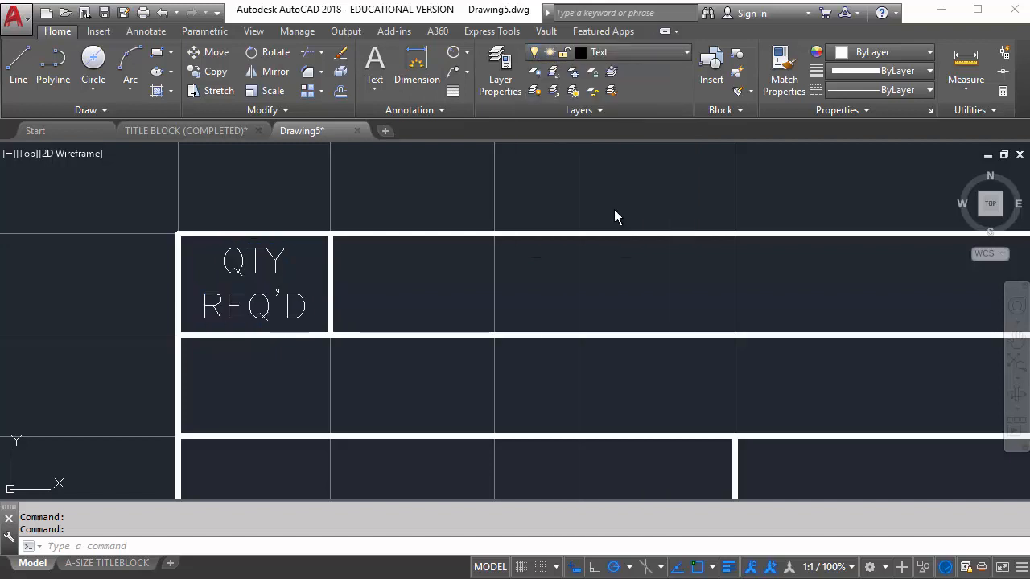
{"action": "middle_click_drag", "start_coordinate": [390, 304], "coordinate": [368, 299]}
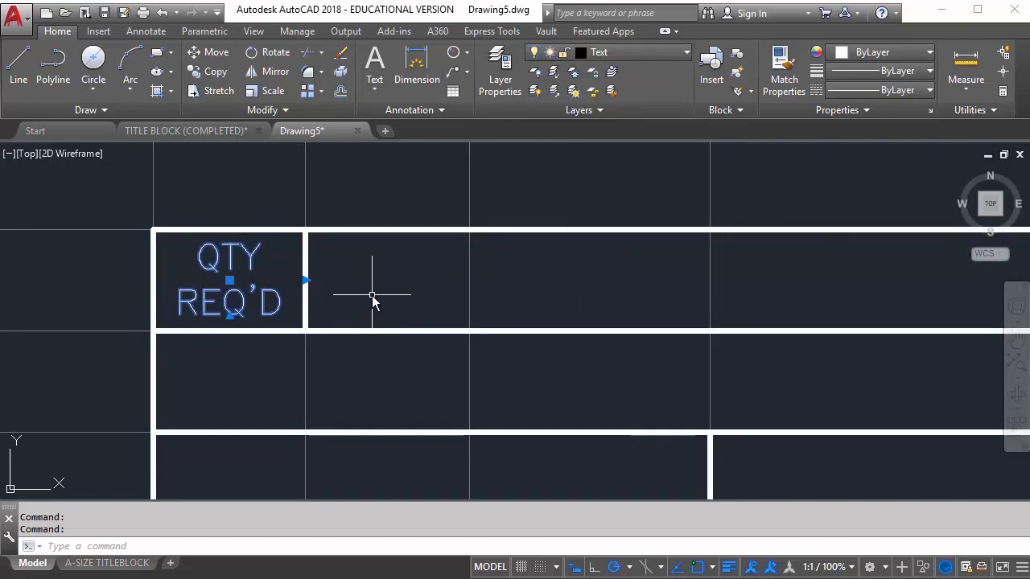
{"action": "key", "text": "Escape"}
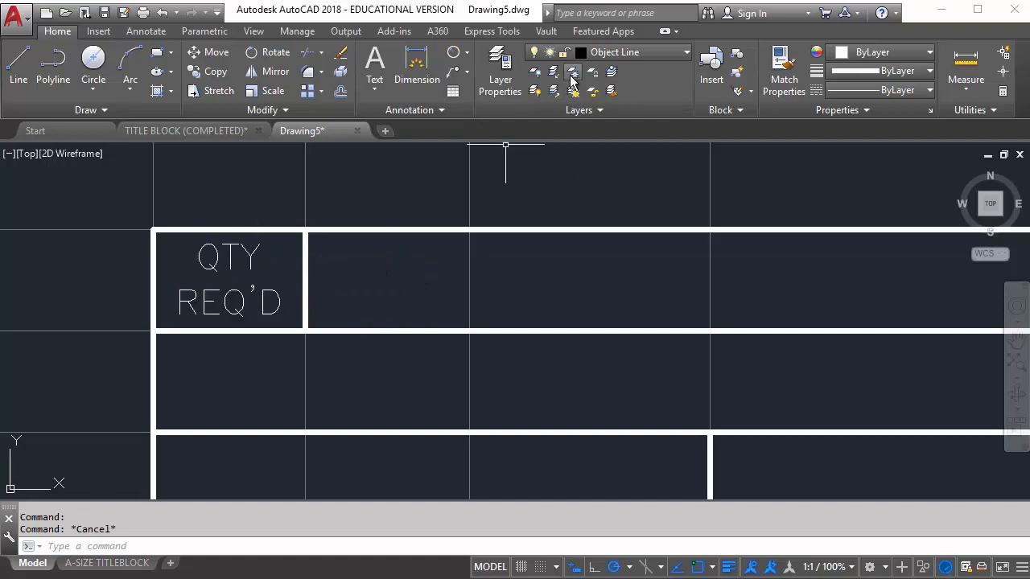
Make Text the current layer.
{"action": "left_click", "coordinate": [645, 51]}
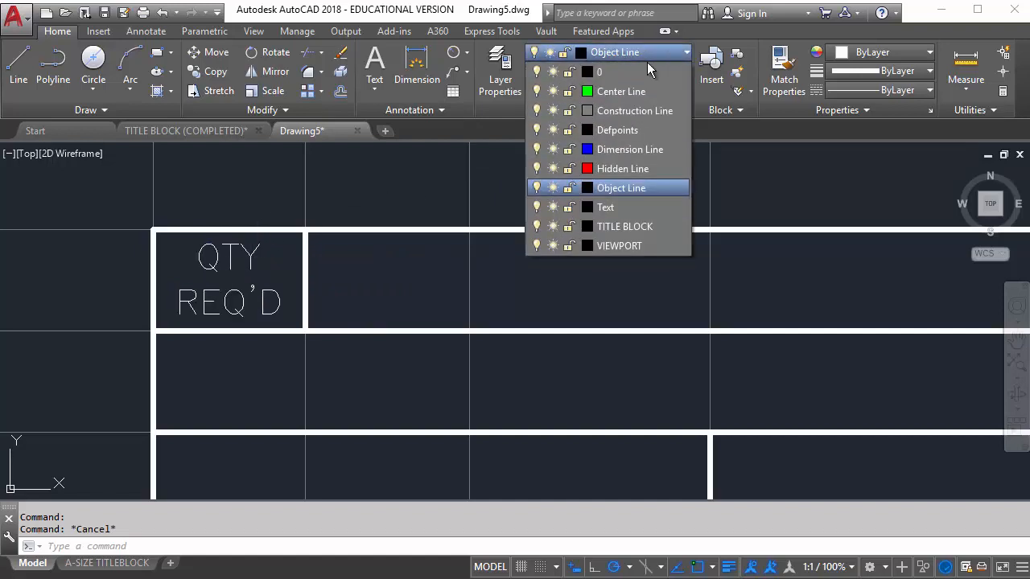
{"action": "left_click", "coordinate": [612, 208]}
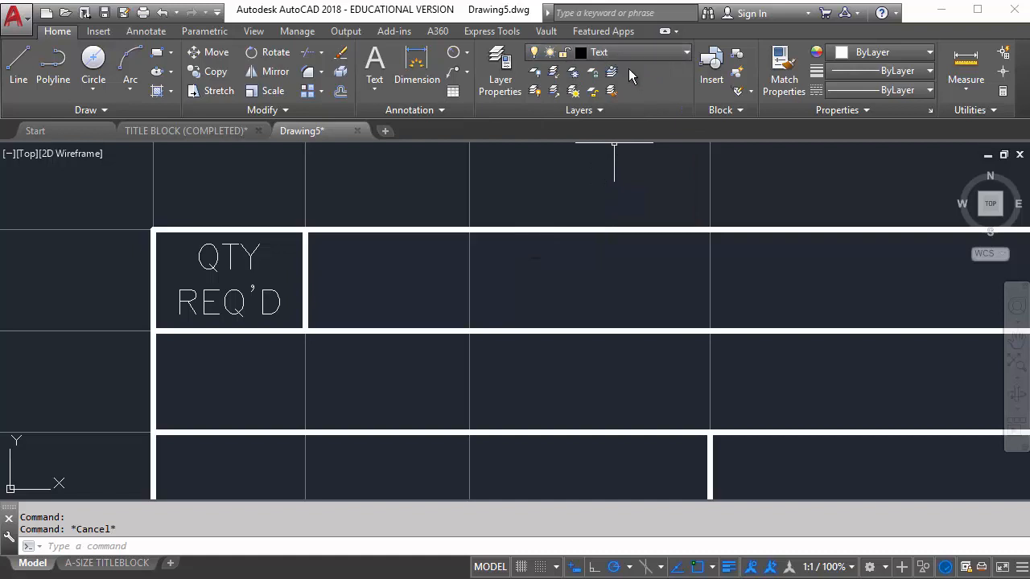
{"action": "key", "text": "Escape"}
{"action": "scroll", "coordinate": [620, 201], "scroll_direction": "down", "scroll_amount": 2}
{"action": "middle_click_drag", "start_coordinate": [620, 201], "coordinate": [382, 197]}
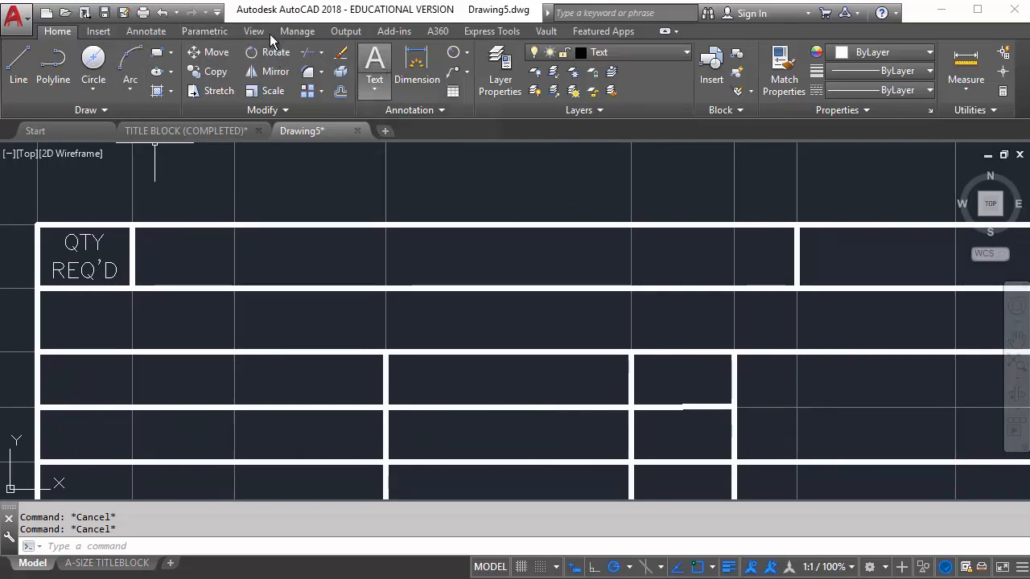
Draw a multiline text box across the wide cell beside QTY REQ'D, using romans at .1200 height.
{"action": "left_click", "coordinate": [148, 32]}
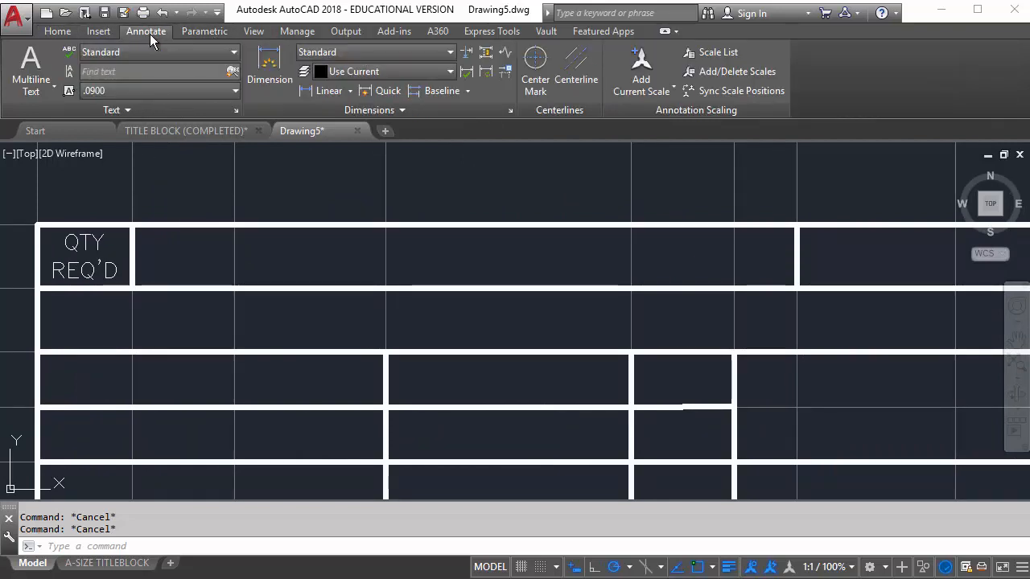
{"action": "left_click", "coordinate": [36, 62]}
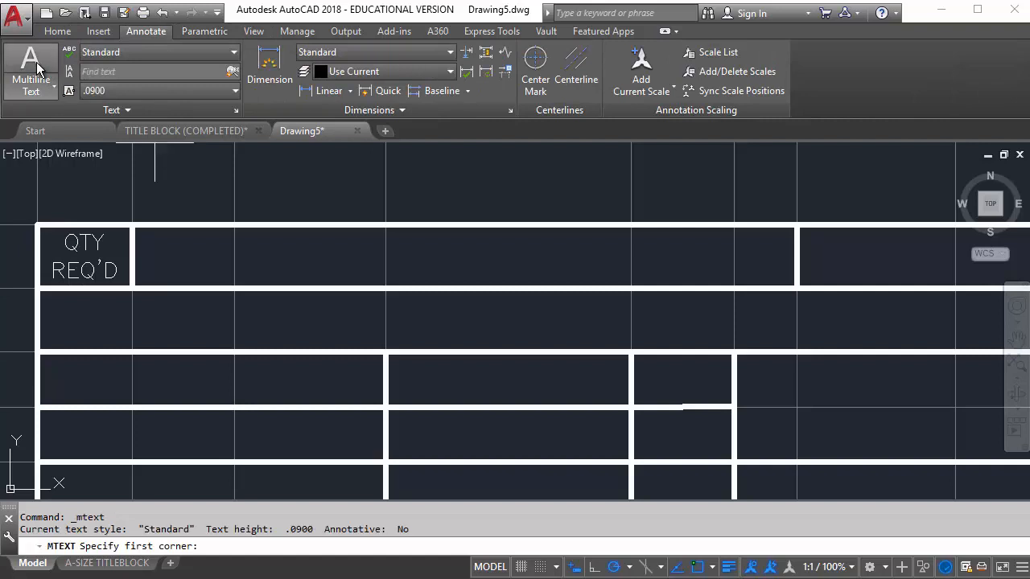
{"action": "left_click", "coordinate": [133, 225]}
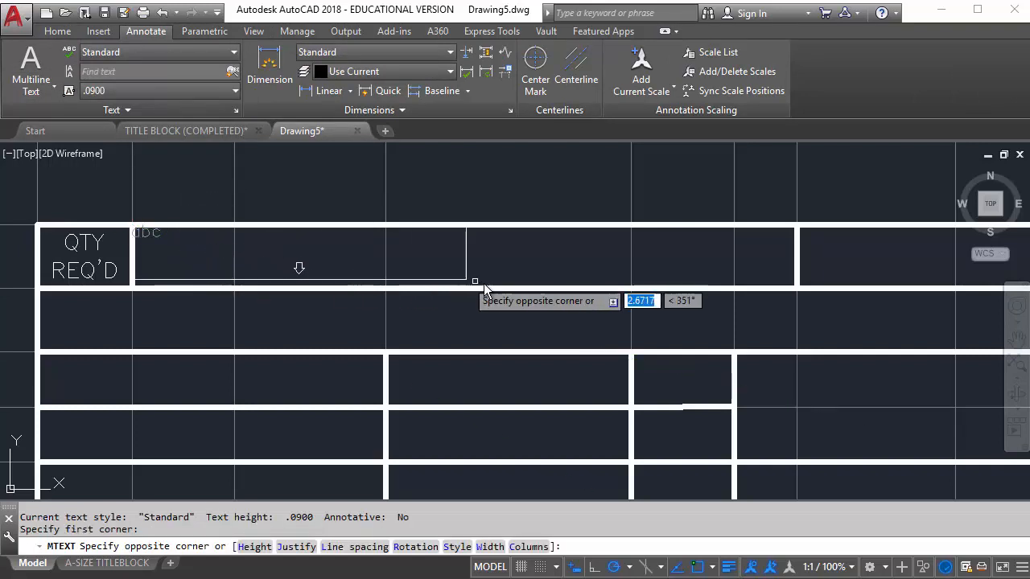
{"action": "left_click", "coordinate": [795, 288]}
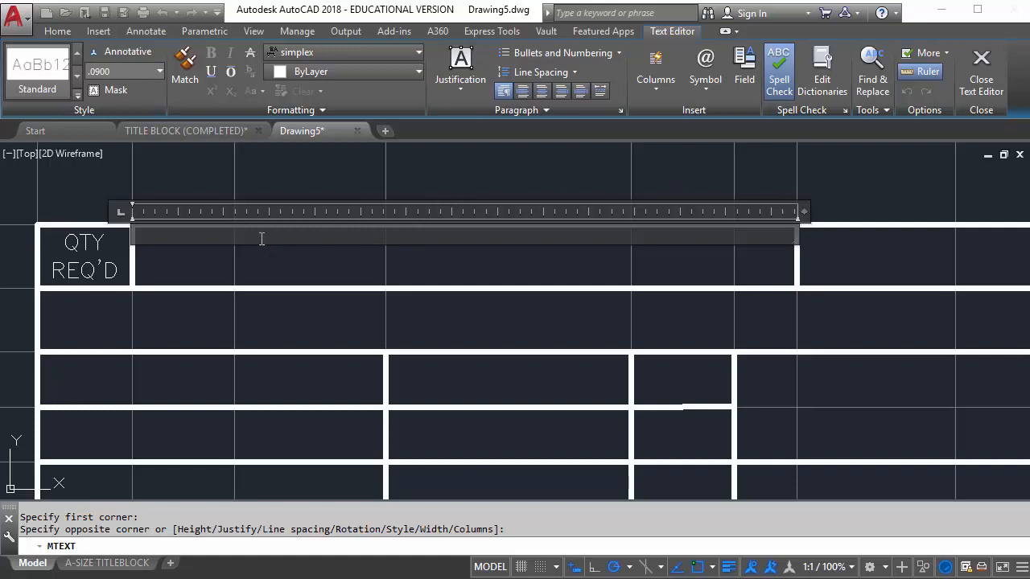
{"action": "left_click", "coordinate": [347, 52]}
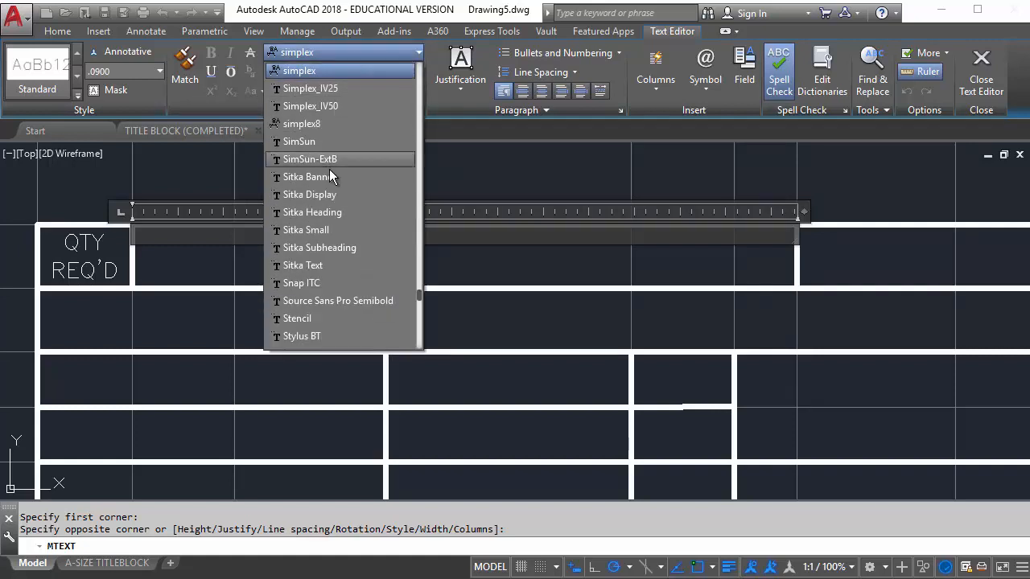
{"action": "scroll", "coordinate": [341, 190], "scroll_direction": "up", "scroll_amount": 3}
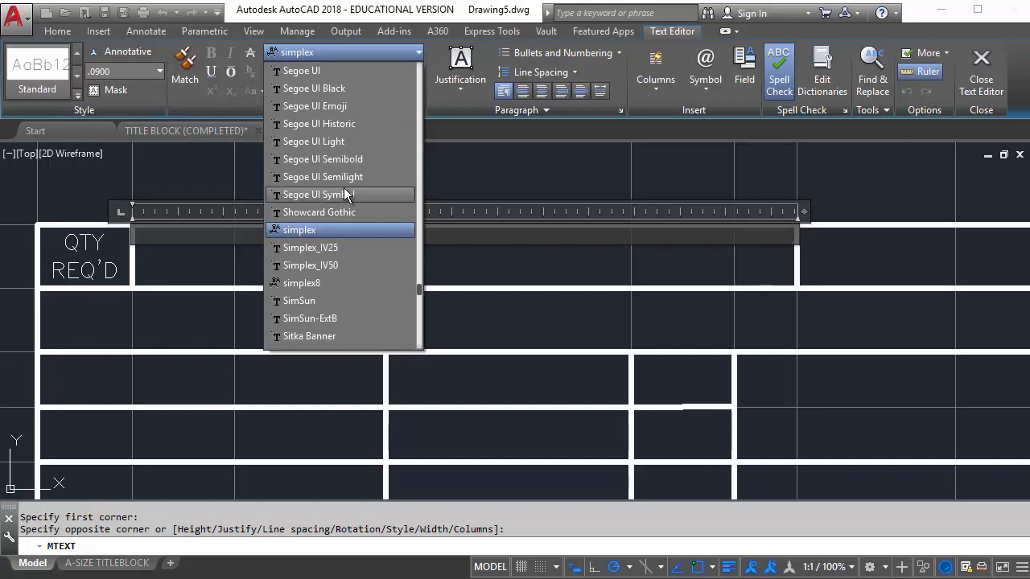
{"action": "scroll", "coordinate": [342, 201], "scroll_direction": "up", "scroll_amount": 5}
{"action": "left_click", "coordinate": [330, 249]}
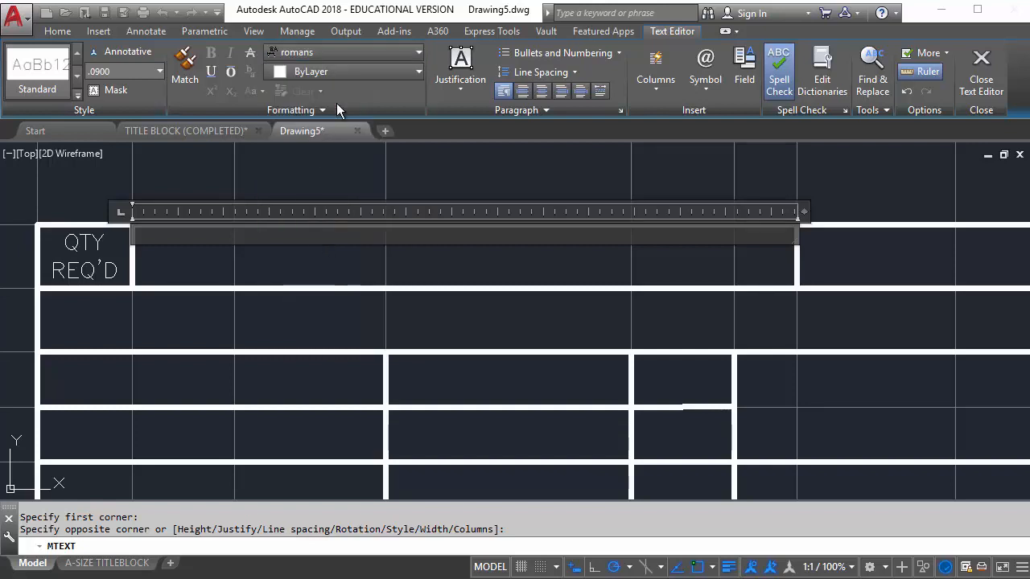
{"action": "left_click", "coordinate": [120, 70]}
{"action": "type", "text": ".12"}
{"action": "key", "text": "Return"}
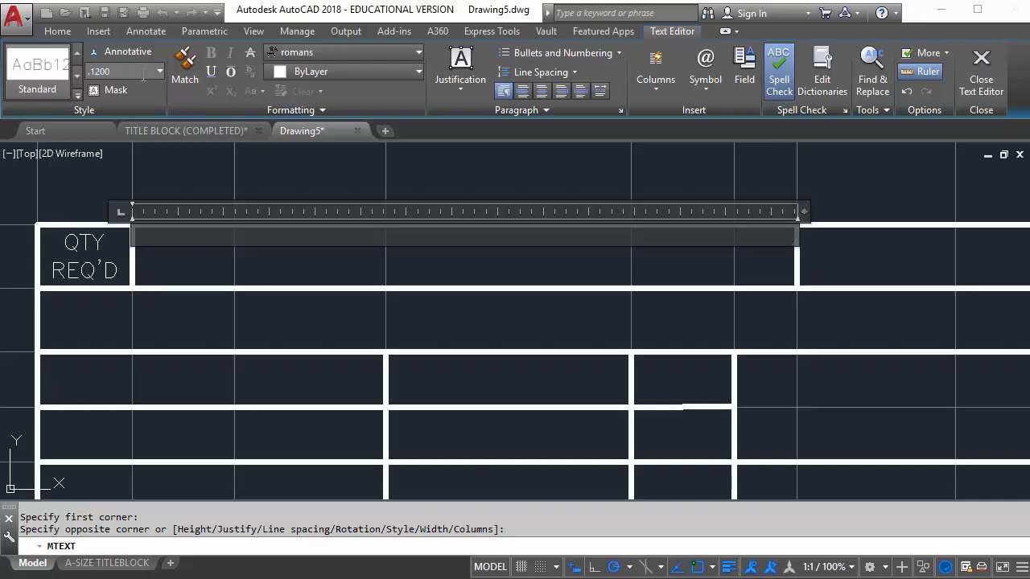
Set Middle Center justification and type the heading DESCRIPTION.
{"action": "left_click", "coordinate": [477, 77]}
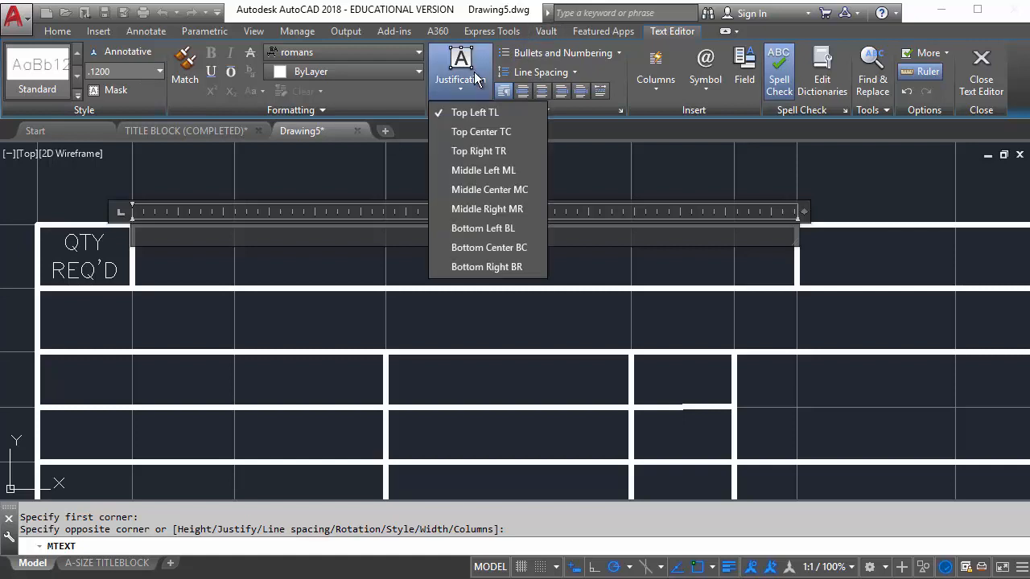
{"action": "left_click", "coordinate": [503, 192]}
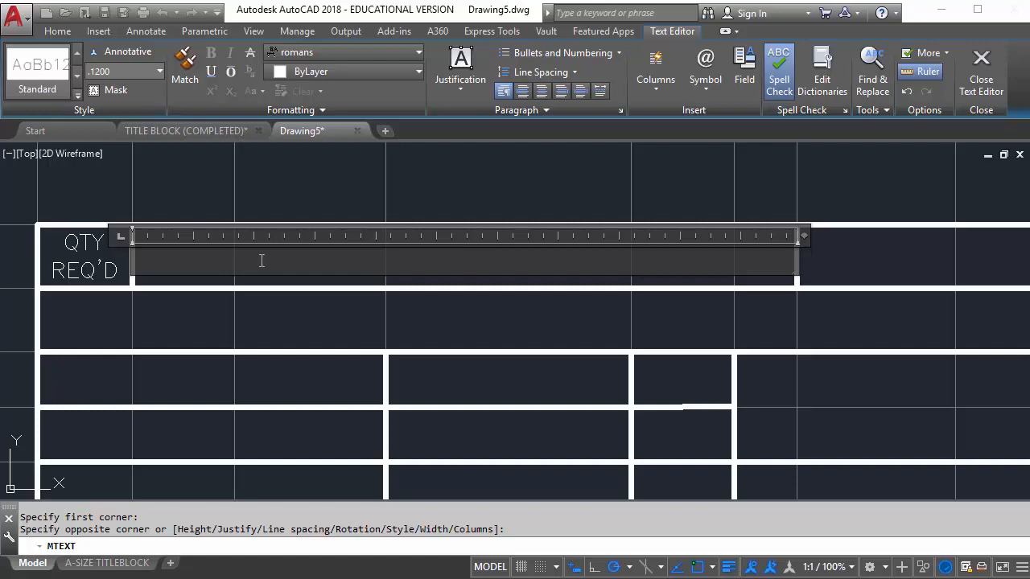
{"action": "type", "text": "DESCRIPTION"}
{"action": "left_click", "coordinate": [506, 182]}
{"action": "left_click", "coordinate": [582, 263]}
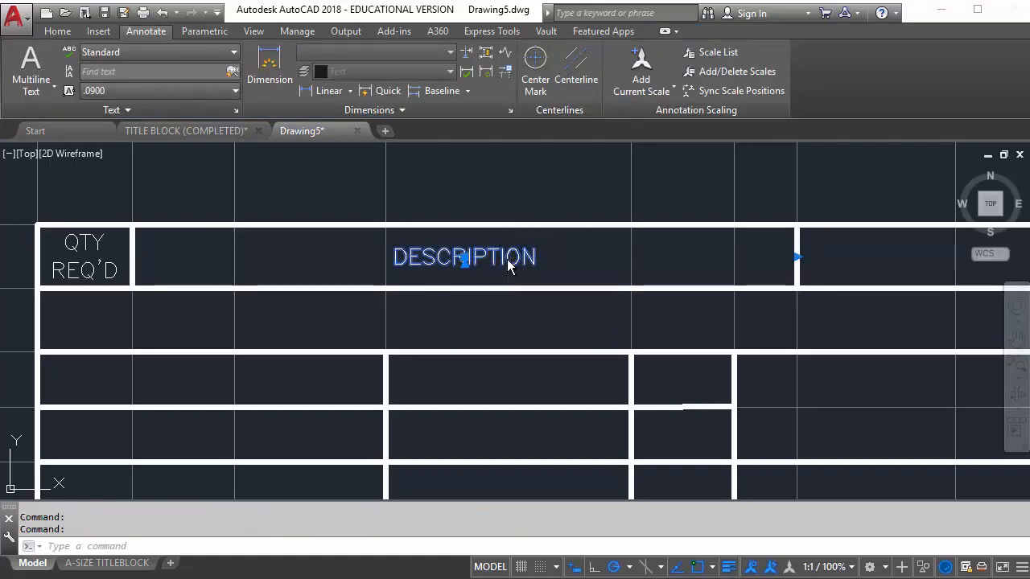
Reopen DESCRIPTION and step its width factor up to 4.2.
{"action": "double_click", "coordinate": [483, 259]}
{"action": "left_click_drag", "start_coordinate": [538, 258], "coordinate": [340, 250]}
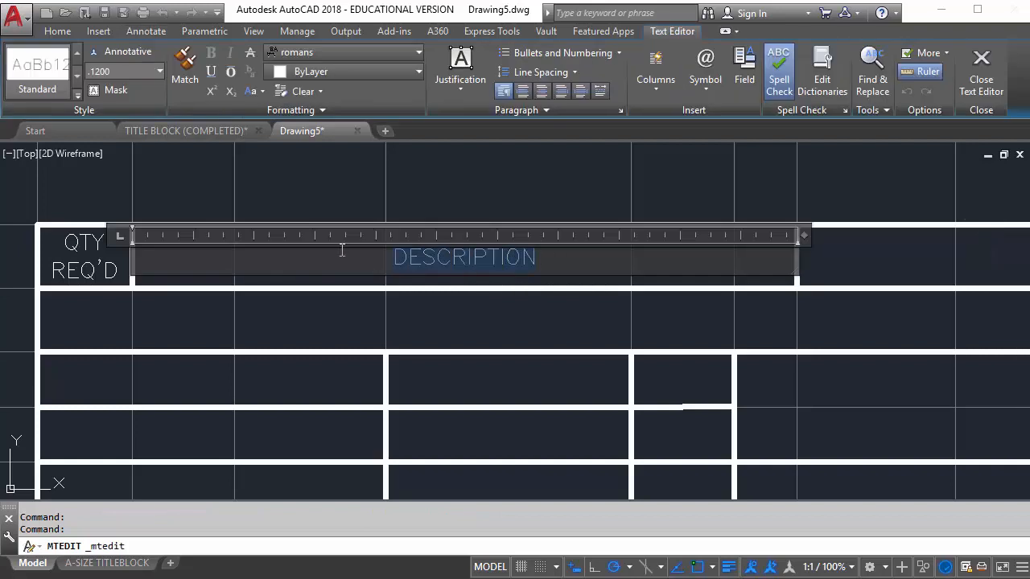
{"action": "left_click", "coordinate": [295, 110]}
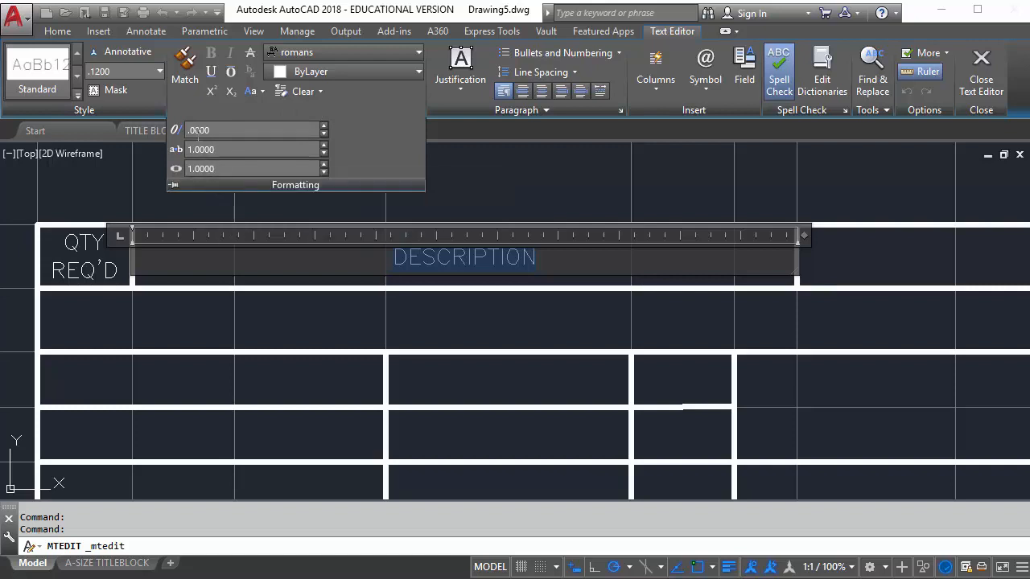
{"action": "left_click", "coordinate": [228, 168]}
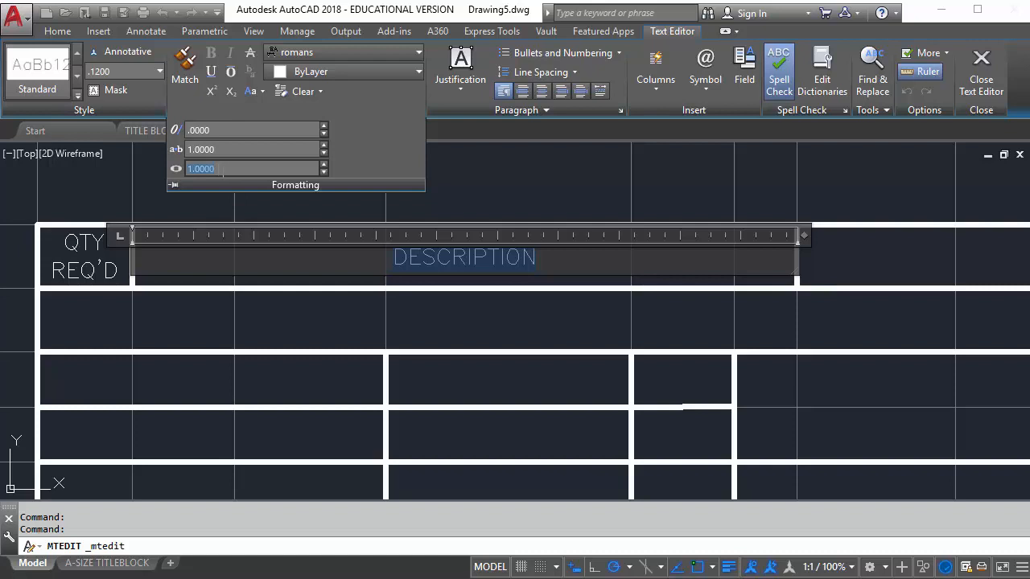
{"action": "left_click", "coordinate": [323, 165]}
{"action": "left_click", "coordinate": [323, 164]}
{"action": "left_click", "coordinate": [324, 164]}
{"action": "left_click", "coordinate": [324, 164]}
{"action": "left_click", "coordinate": [324, 164]}
{"action": "left_click", "coordinate": [323, 164]}
{"action": "left_click", "coordinate": [324, 164]}
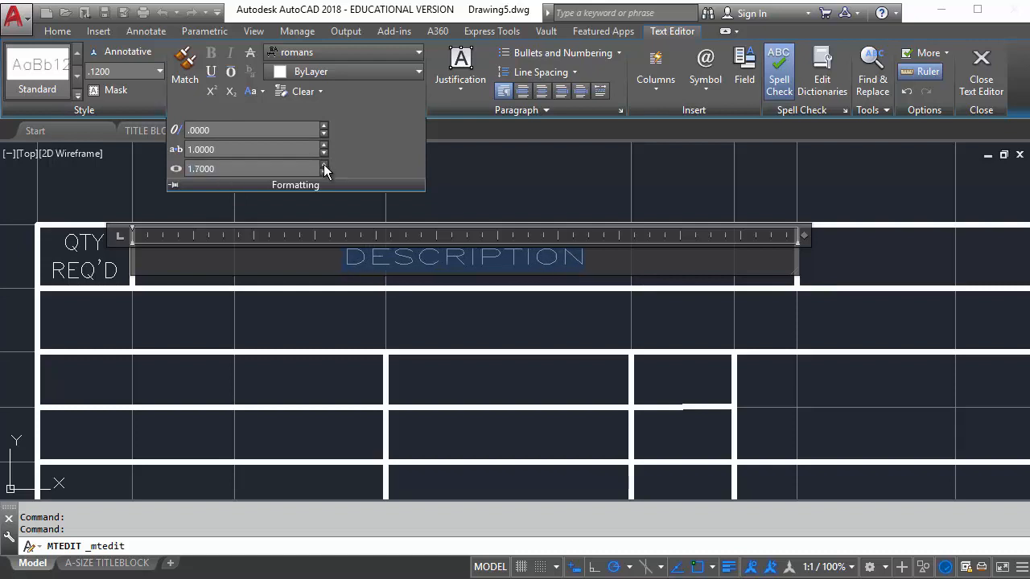
{"action": "left_click", "coordinate": [323, 164]}
{"action": "left_click", "coordinate": [324, 164]}
{"action": "left_click", "coordinate": [323, 164]}
{"action": "left_click", "coordinate": [324, 164]}
{"action": "left_click", "coordinate": [324, 165]}
{"action": "left_click", "coordinate": [323, 165]}
{"action": "left_click", "coordinate": [322, 166]}
{"action": "left_click", "coordinate": [322, 166]}
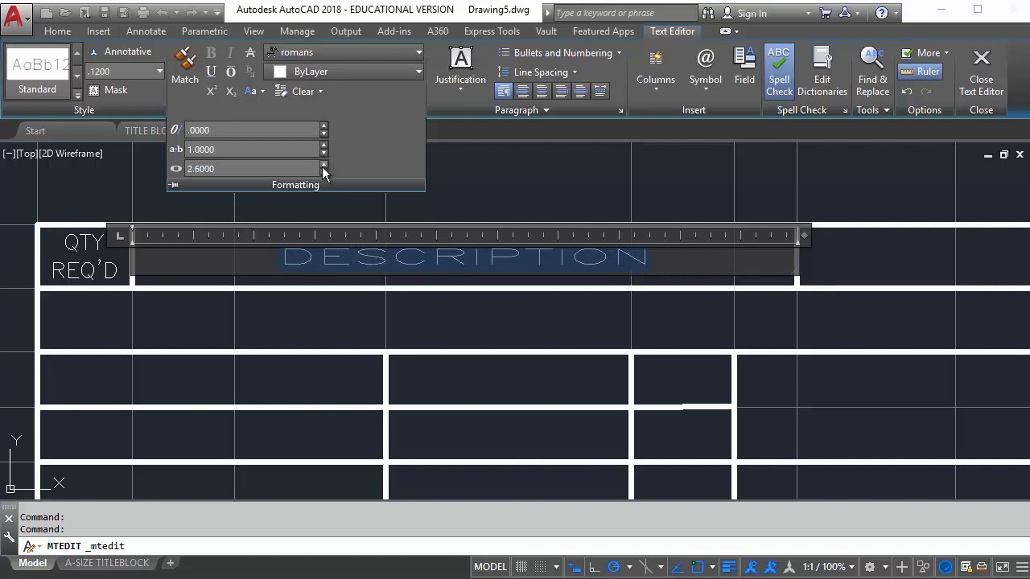
{"action": "left_click", "coordinate": [322, 166]}
{"action": "left_click", "coordinate": [322, 167]}
{"action": "left_click", "coordinate": [321, 168]}
{"action": "left_click", "coordinate": [321, 167]}
{"action": "left_click", "coordinate": [321, 167]}
{"action": "left_click", "coordinate": [321, 168]}
{"action": "left_click", "coordinate": [321, 167]}
{"action": "left_click", "coordinate": [322, 167]}
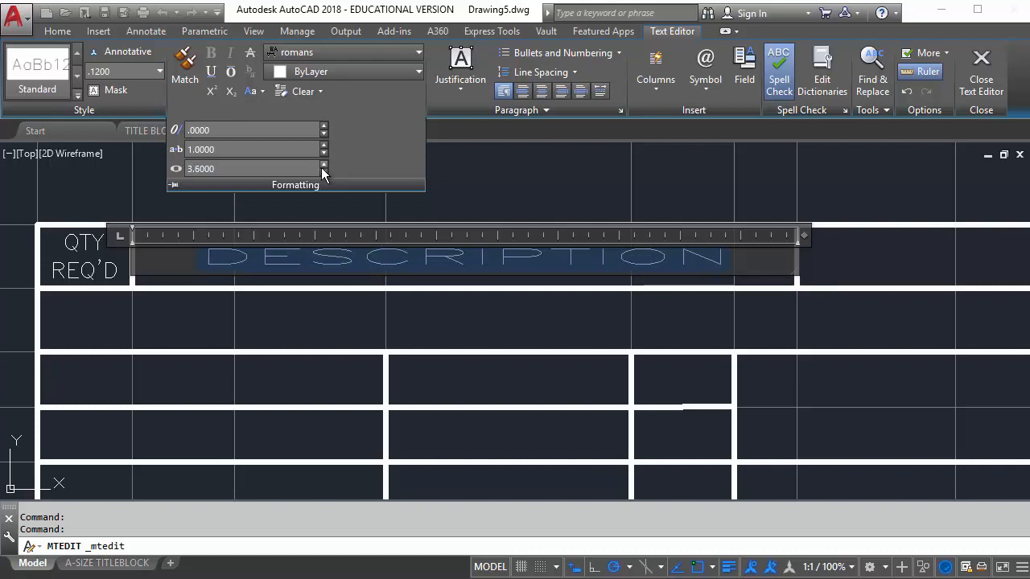
{"action": "left_click", "coordinate": [321, 167]}
{"action": "left_click", "coordinate": [321, 168]}
{"action": "left_click", "coordinate": [321, 167]}
{"action": "left_click", "coordinate": [321, 168]}
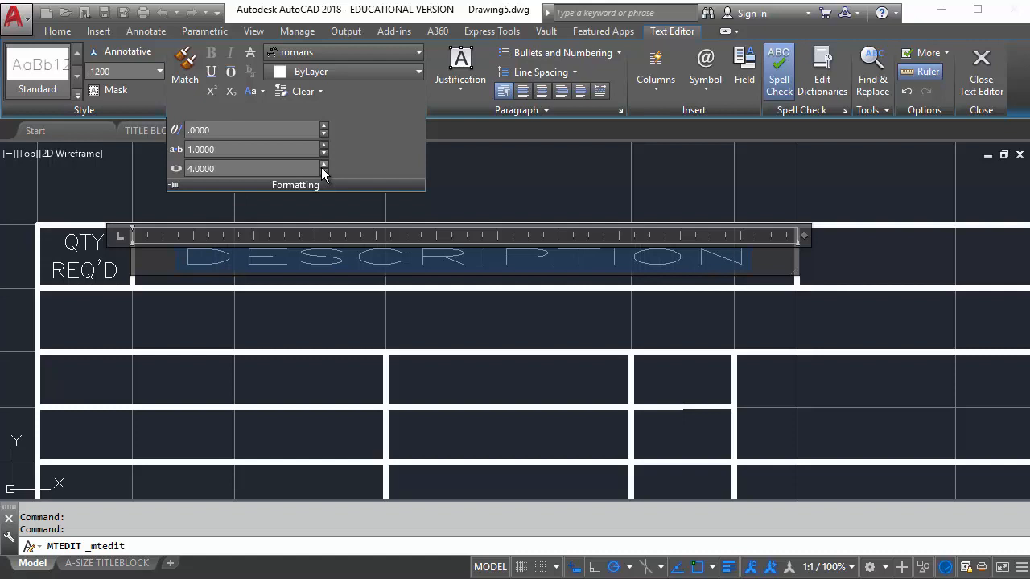
{"action": "left_click", "coordinate": [321, 167]}
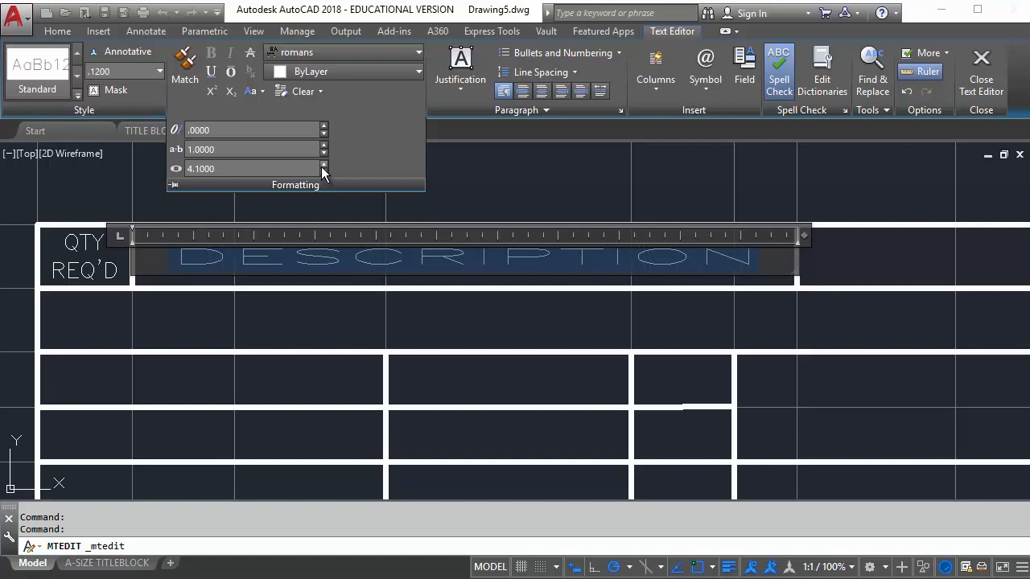
{"action": "left_click", "coordinate": [324, 166]}
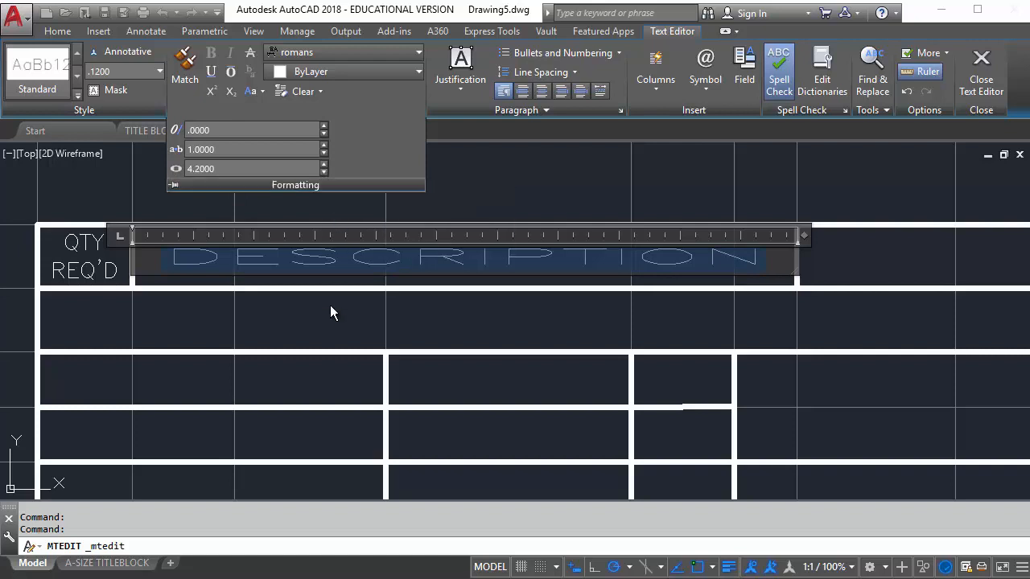
{"action": "left_click", "coordinate": [326, 332]}
{"action": "scroll", "coordinate": [533, 307], "scroll_direction": "down", "scroll_amount": 4}
{"action": "scroll", "coordinate": [633, 317], "scroll_direction": "up", "scroll_amount": 2}
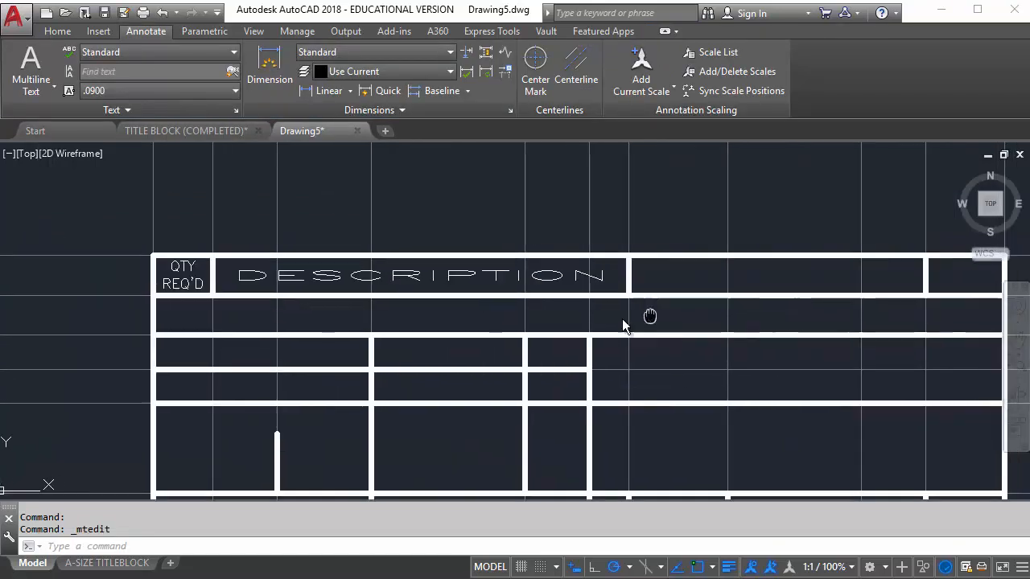
In the cell right of DESCRIPTION, enter PART NO. in romans, .1200 high, Middle Center justified.
{"action": "mouse_move", "coordinate": [651, 315]}
{"action": "middle_mouse_down"}
{"action": "mouse_move", "coordinate": [441, 326]}
{"action": "mouse_move", "coordinate": [454, 280]}
{"action": "mouse_move", "coordinate": [435, 281]}
{"action": "middle_mouse_up"}
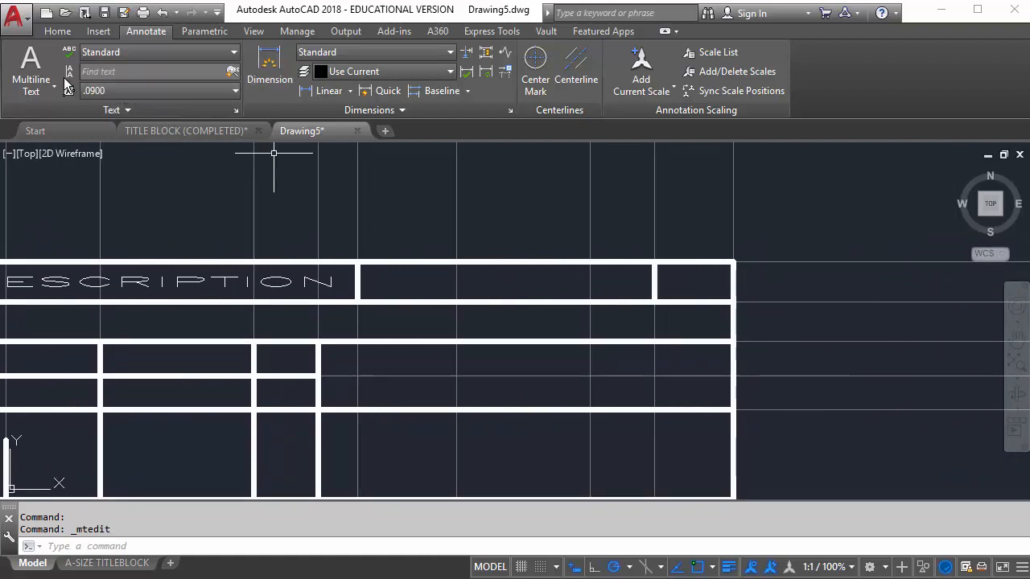
{"action": "left_click", "coordinate": [31, 72]}
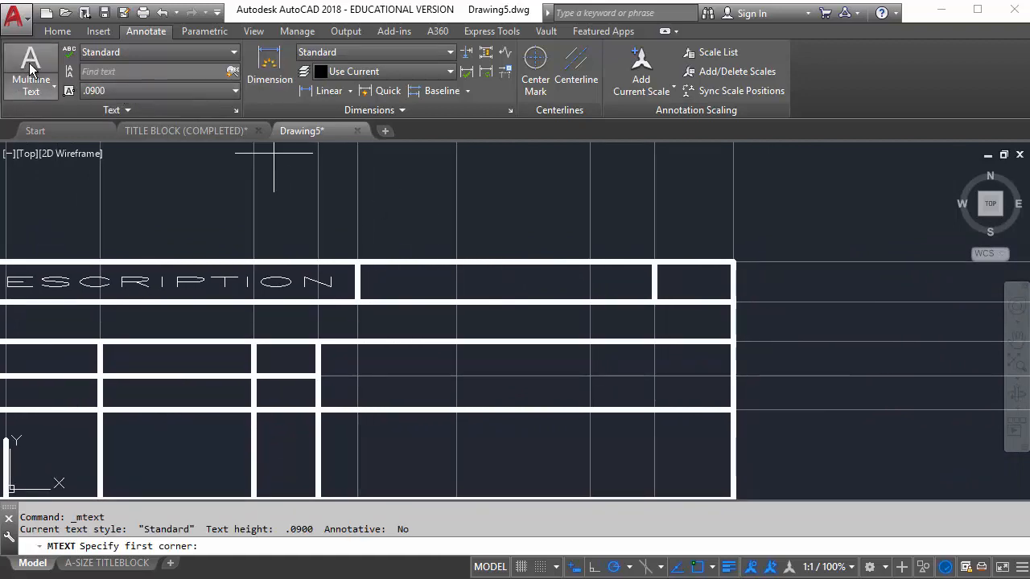
{"action": "left_click", "coordinate": [357, 263]}
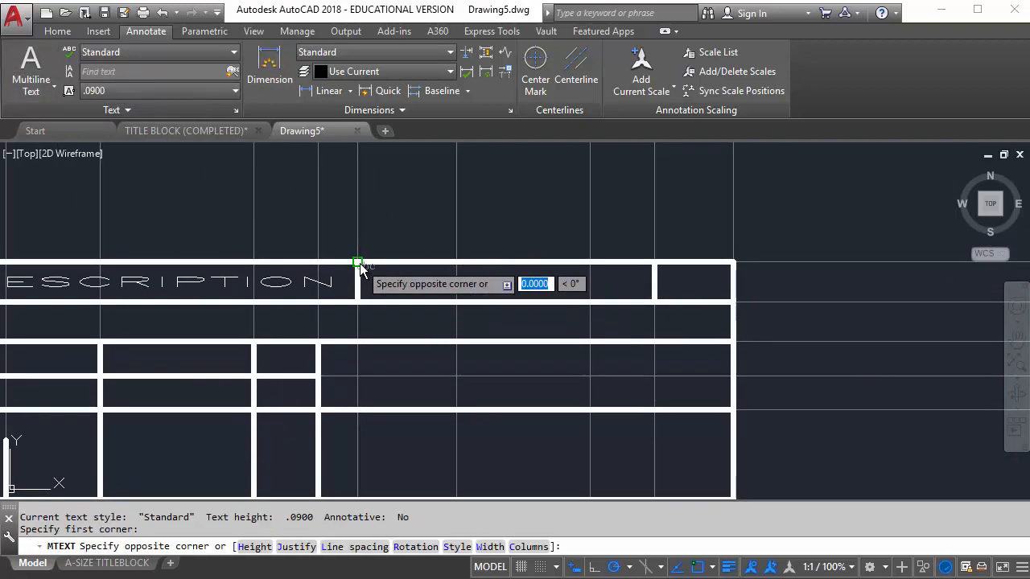
{"action": "left_click", "coordinate": [655, 300]}
{"action": "middle_click_drag", "start_coordinate": [590, 284], "coordinate": [379, 287]}
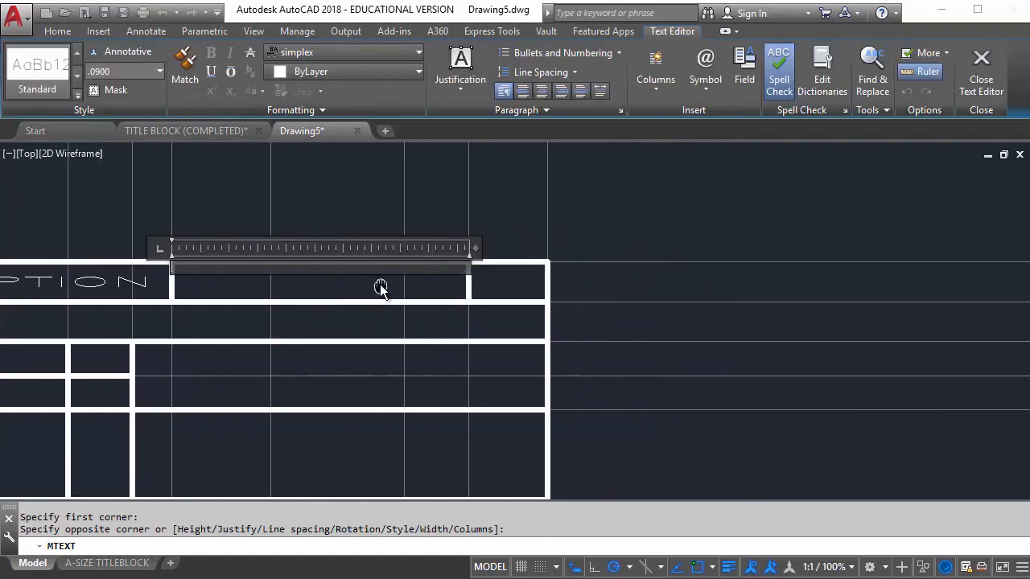
{"action": "left_click", "coordinate": [325, 53]}
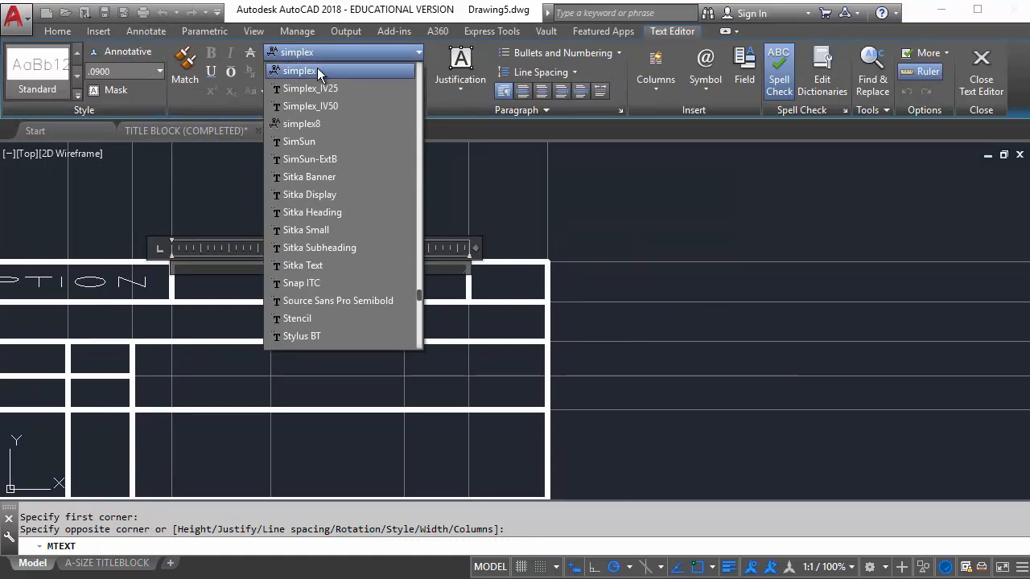
{"action": "scroll", "coordinate": [317, 68], "scroll_direction": "up", "scroll_amount": 8}
{"action": "left_click", "coordinate": [310, 250]}
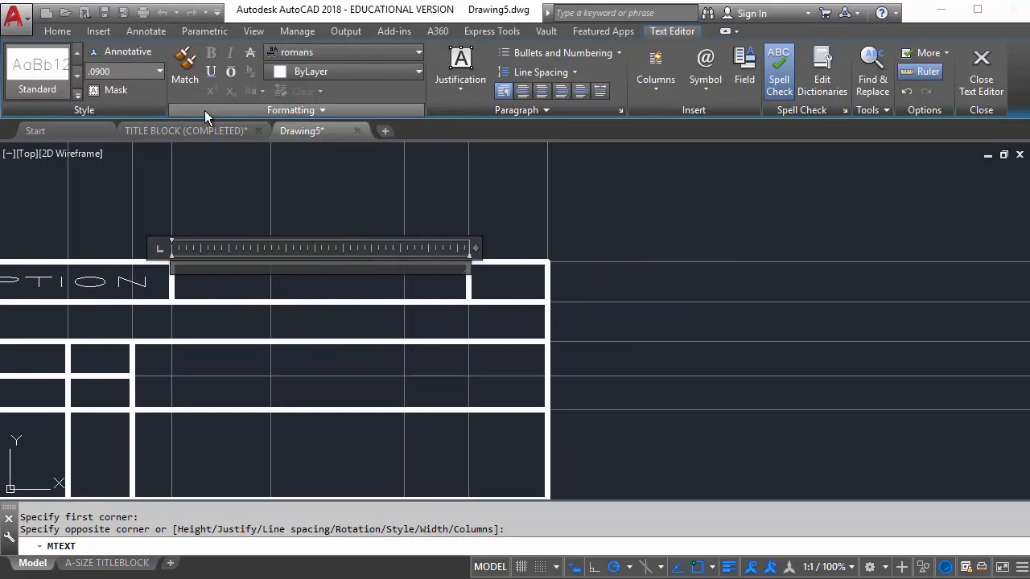
{"action": "type", "text": ".121"}
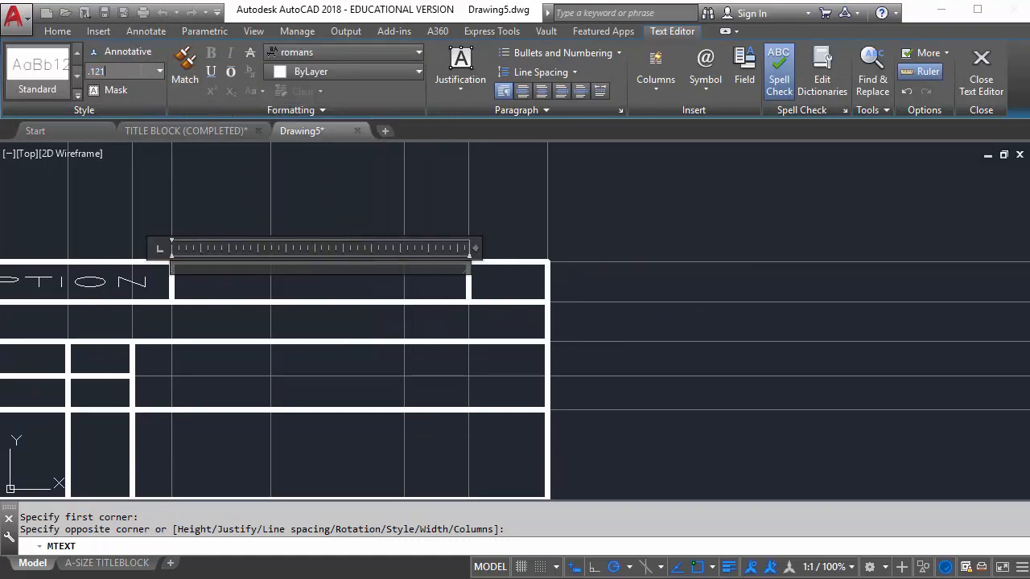
{"action": "key", "text": "Return"}
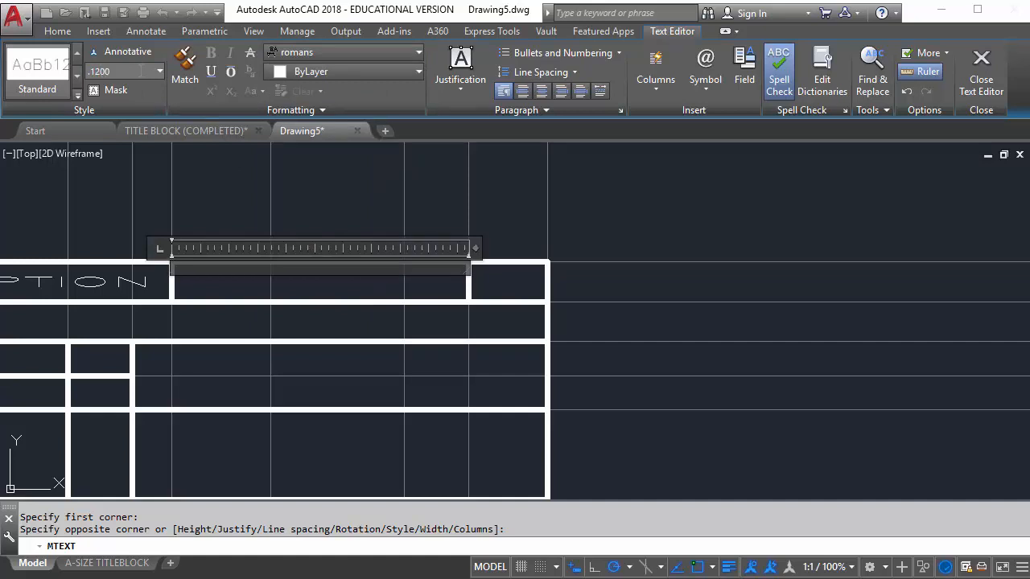
{"action": "left_click", "coordinate": [471, 61]}
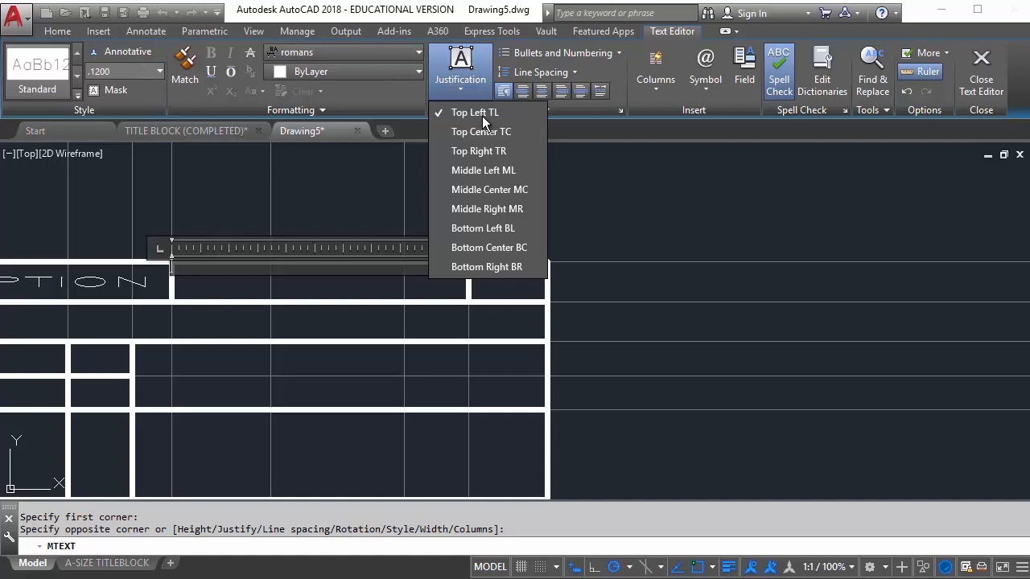
{"action": "left_click", "coordinate": [492, 188]}
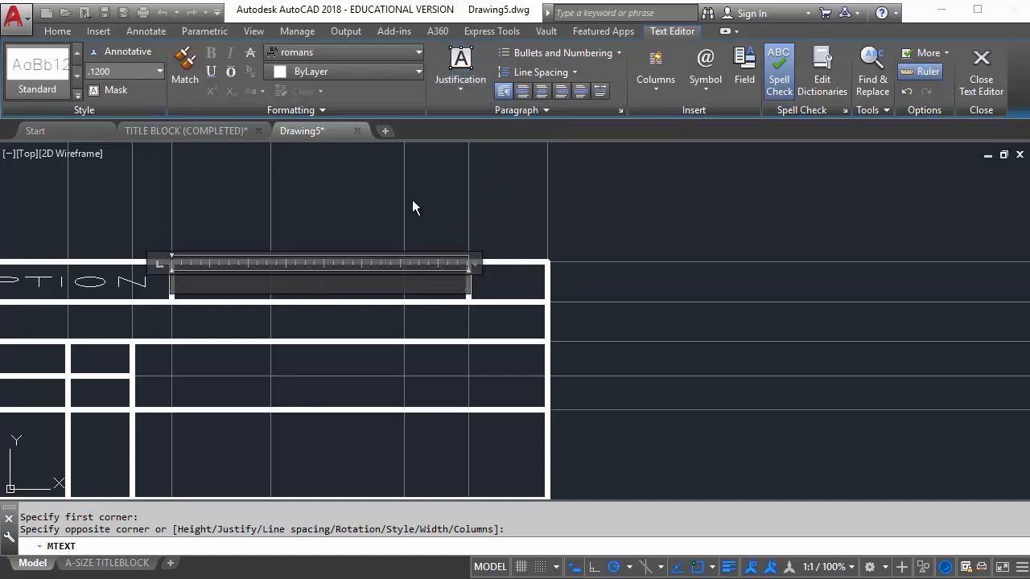
{"action": "type", "text": "PART NO."}
Select PART NO. and adjust its width factor up, then back down, to 3.8.
{"action": "left_click_drag", "start_coordinate": [408, 290], "coordinate": [274, 286]}
{"action": "left_click", "coordinate": [348, 109]}
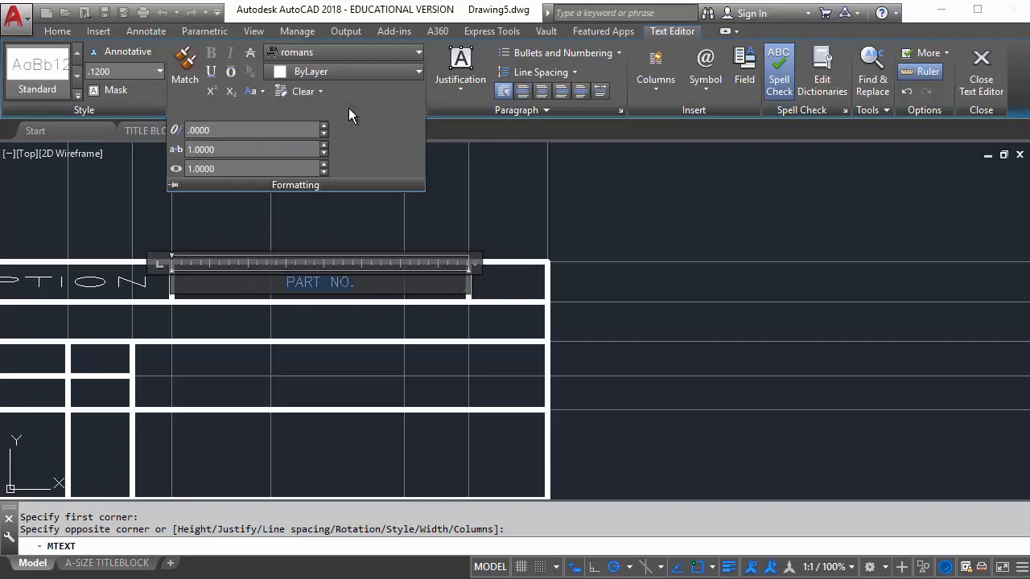
{"action": "left_click", "coordinate": [325, 164]}
{"action": "left_click", "coordinate": [325, 164]}
{"action": "left_click", "coordinate": [325, 164]}
{"action": "left_click", "coordinate": [325, 164]}
{"action": "left_click", "coordinate": [325, 164]}
{"action": "left_click", "coordinate": [325, 164]}
{"action": "left_click", "coordinate": [325, 164]}
{"action": "left_click", "coordinate": [325, 164]}
{"action": "left_click", "coordinate": [325, 164]}
{"action": "left_click", "coordinate": [325, 164]}
{"action": "left_click", "coordinate": [326, 164]}
{"action": "left_click", "coordinate": [325, 164]}
{"action": "left_click", "coordinate": [325, 164]}
{"action": "left_click", "coordinate": [325, 164]}
{"action": "left_click", "coordinate": [326, 164]}
{"action": "left_click", "coordinate": [325, 164]}
{"action": "left_click", "coordinate": [326, 164]}
{"action": "left_click", "coordinate": [325, 164]}
{"action": "left_click", "coordinate": [325, 164]}
{"action": "left_click", "coordinate": [325, 164]}
{"action": "left_click", "coordinate": [326, 164]}
{"action": "left_click", "coordinate": [325, 164]}
{"action": "left_click", "coordinate": [325, 164]}
{"action": "left_click", "coordinate": [325, 165]}
{"action": "left_click", "coordinate": [325, 165]}
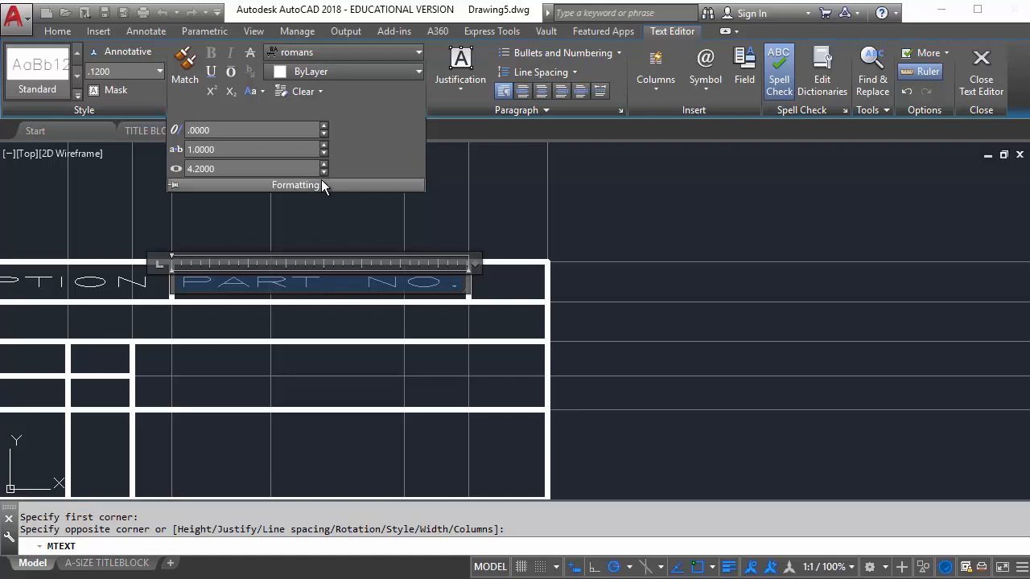
{"action": "left_click", "coordinate": [324, 173]}
{"action": "left_click", "coordinate": [324, 173]}
{"action": "left_click", "coordinate": [324, 173]}
{"action": "left_click", "coordinate": [324, 173]}
{"action": "left_click", "coordinate": [324, 173]}
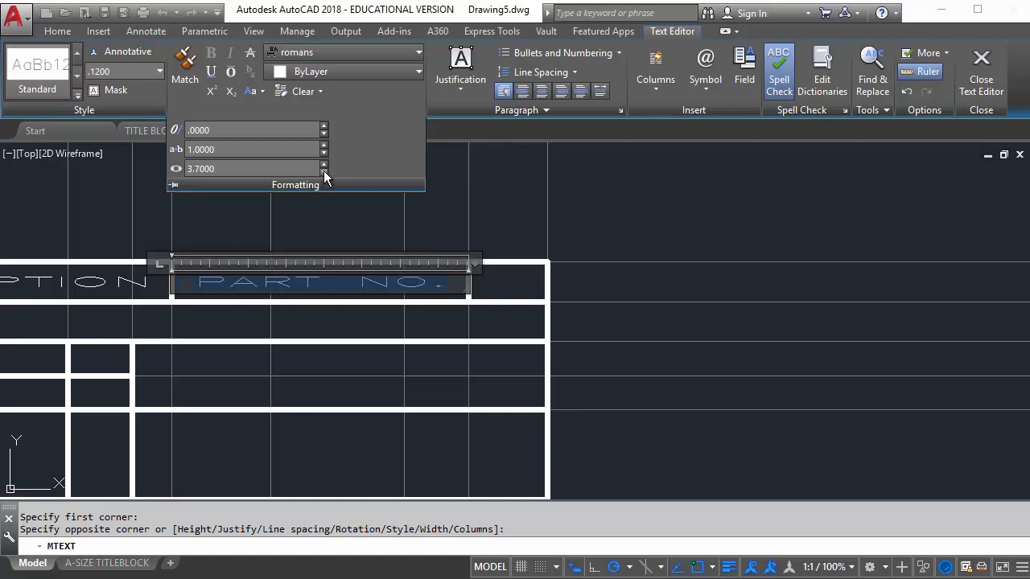
{"action": "left_click", "coordinate": [326, 165]}
Create a multiline text box in the next header cell reading ITEM and NO. on two lines.
{"action": "left_click", "coordinate": [483, 213]}
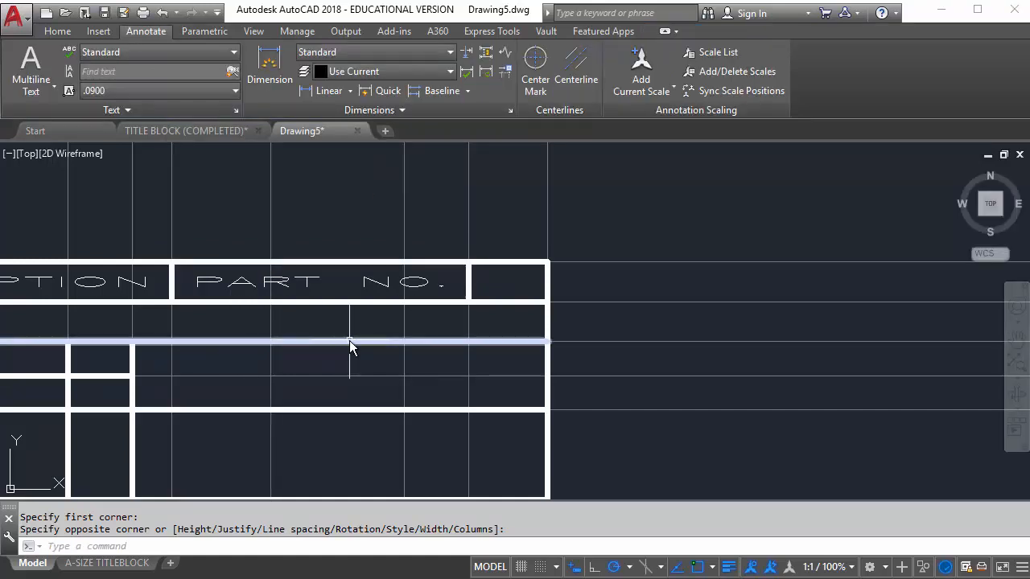
{"action": "middle_click_drag", "start_coordinate": [349, 340], "coordinate": [159, 343]}
{"action": "scroll", "coordinate": [298, 288], "scroll_direction": "up", "scroll_amount": 2}
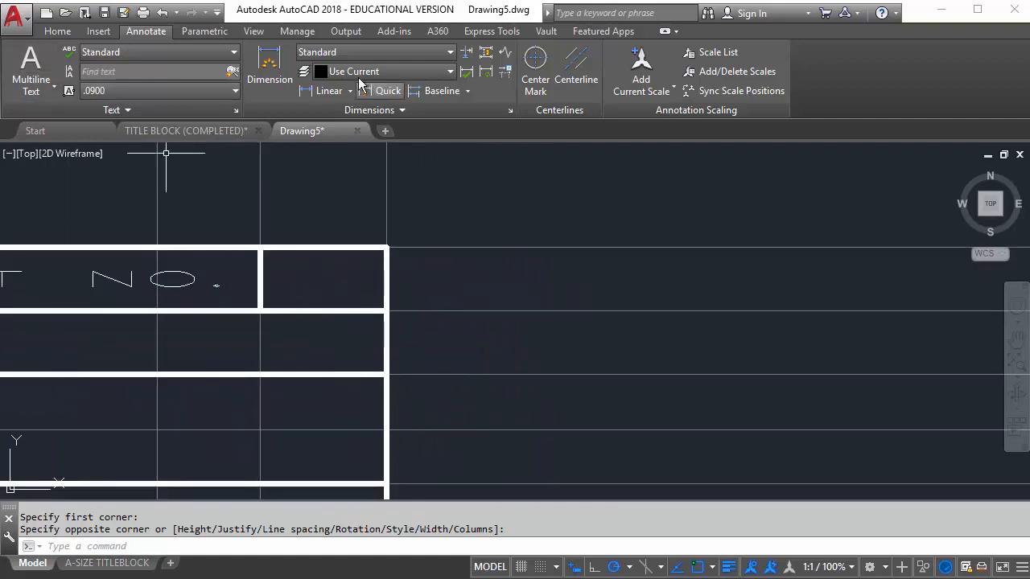
{"action": "left_click", "coordinate": [30, 66]}
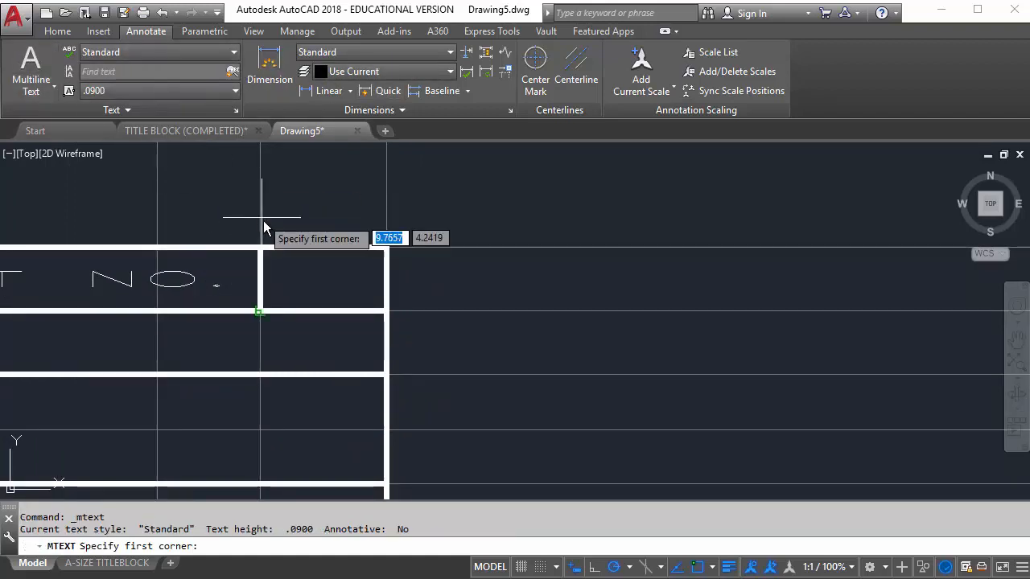
{"action": "left_click", "coordinate": [265, 251]}
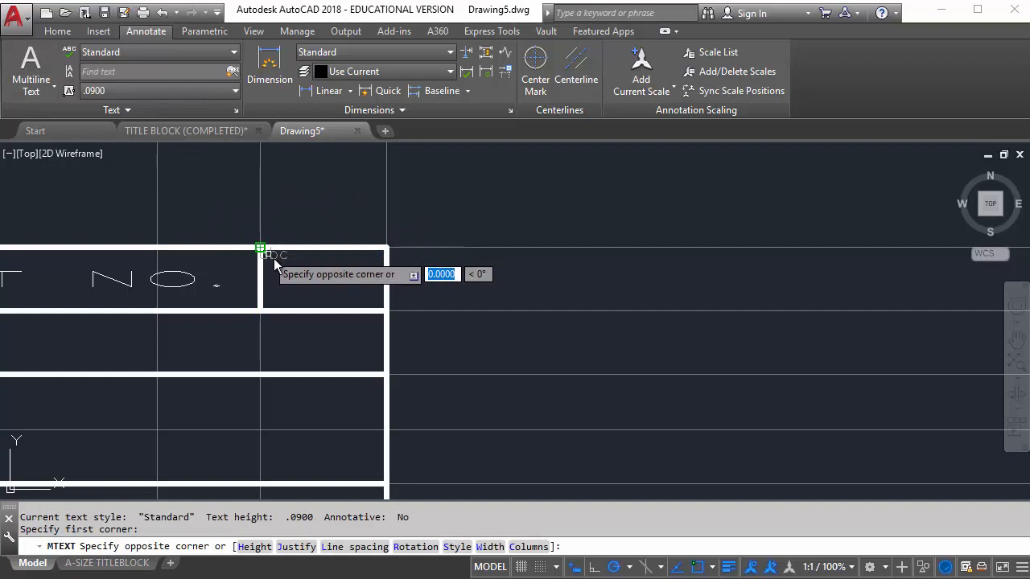
{"action": "left_click", "coordinate": [385, 311]}
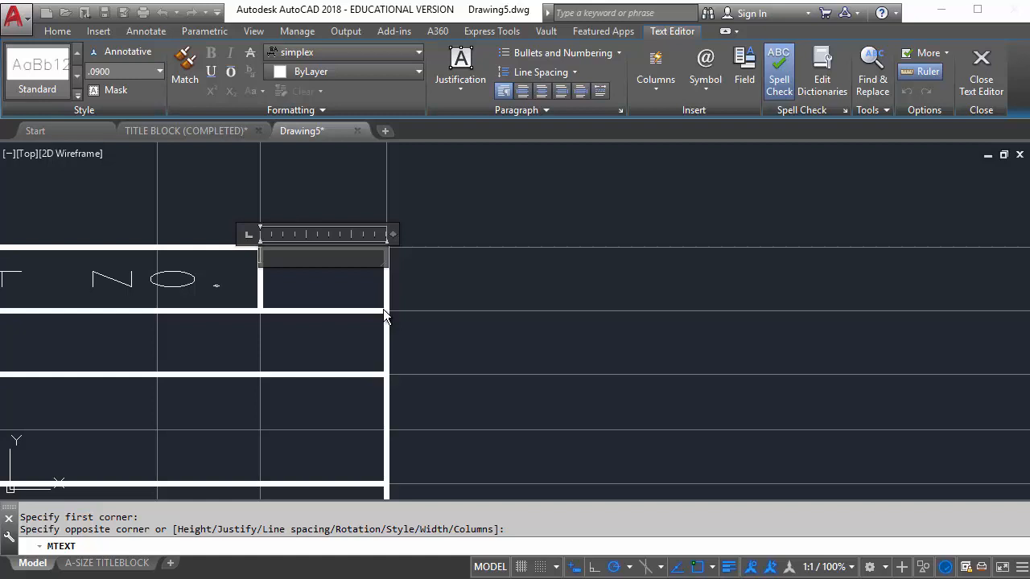
{"action": "type", "text": "TEM"}
{"action": "key", "text": "BackSpace"}
{"action": "key", "text": "Return"}
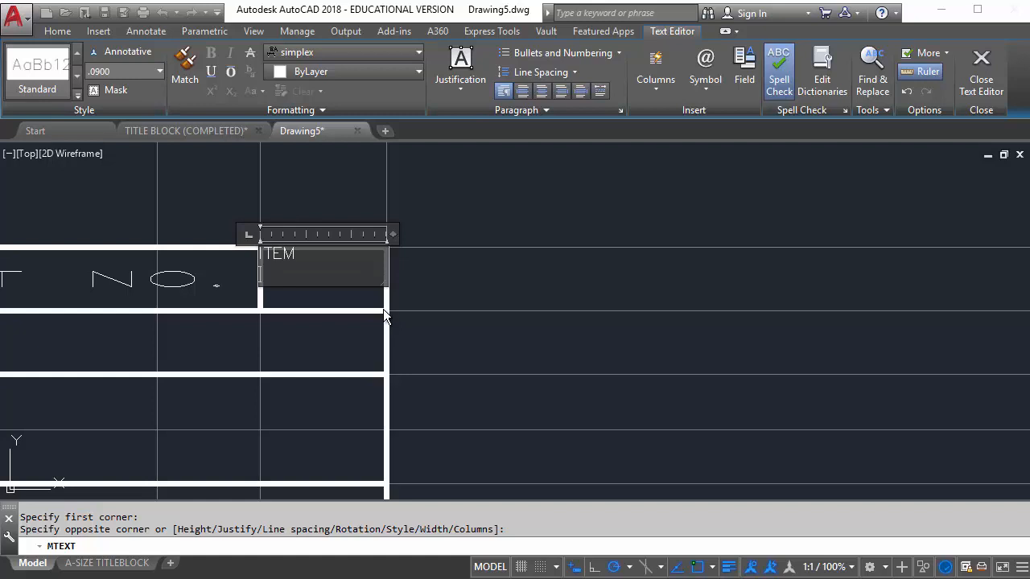
{"action": "type", "text": "NO."}
Give ITEM NO. a .1200 height, Middle Center justification and the romans font.
{"action": "key", "text": "ctrl+a"}
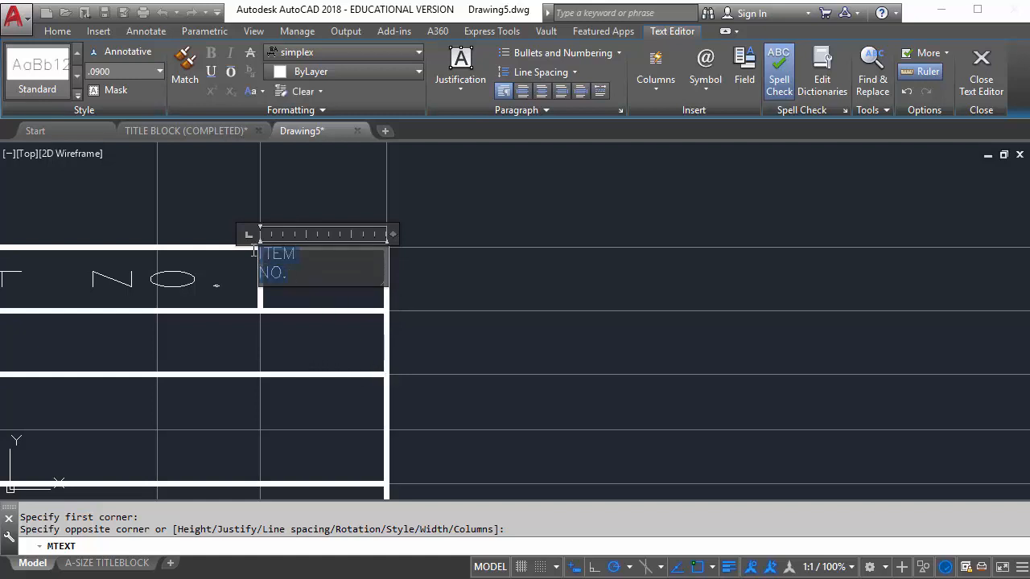
{"action": "left_click", "coordinate": [105, 70]}
{"action": "type", "text": ".1200"}
{"action": "key", "text": "Return"}
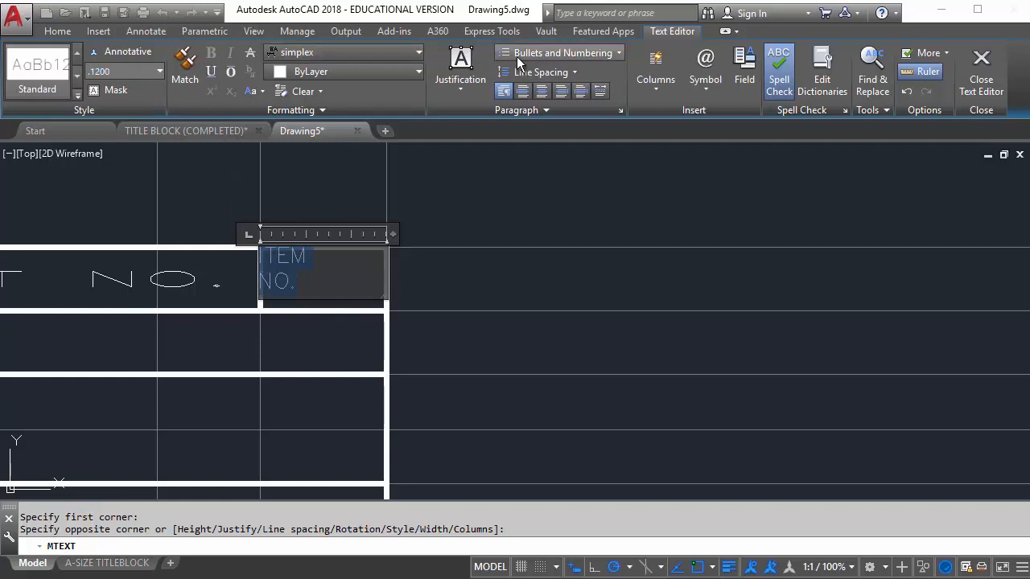
{"action": "left_click", "coordinate": [475, 76]}
{"action": "left_click", "coordinate": [505, 190]}
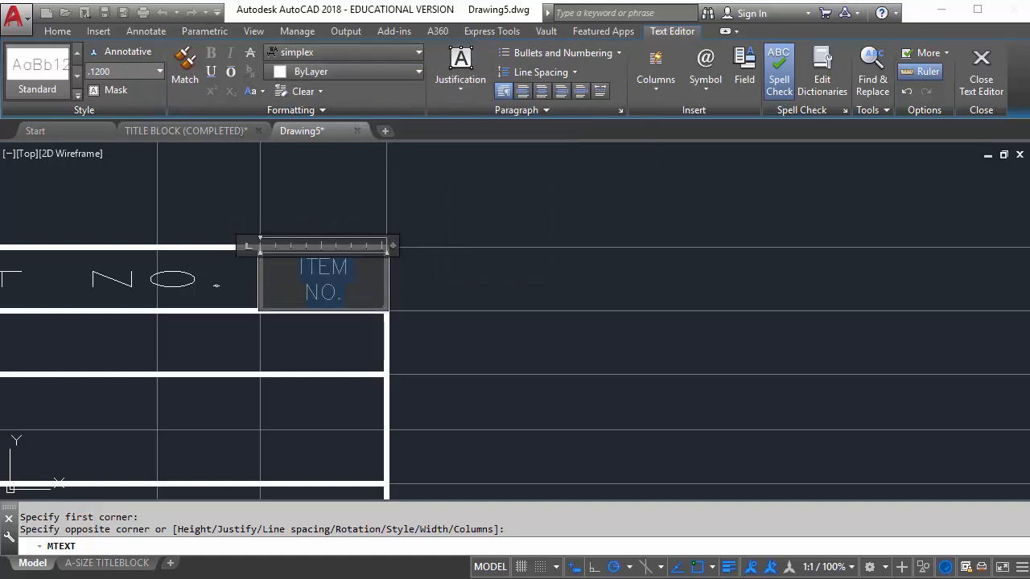
{"action": "left_click", "coordinate": [317, 56]}
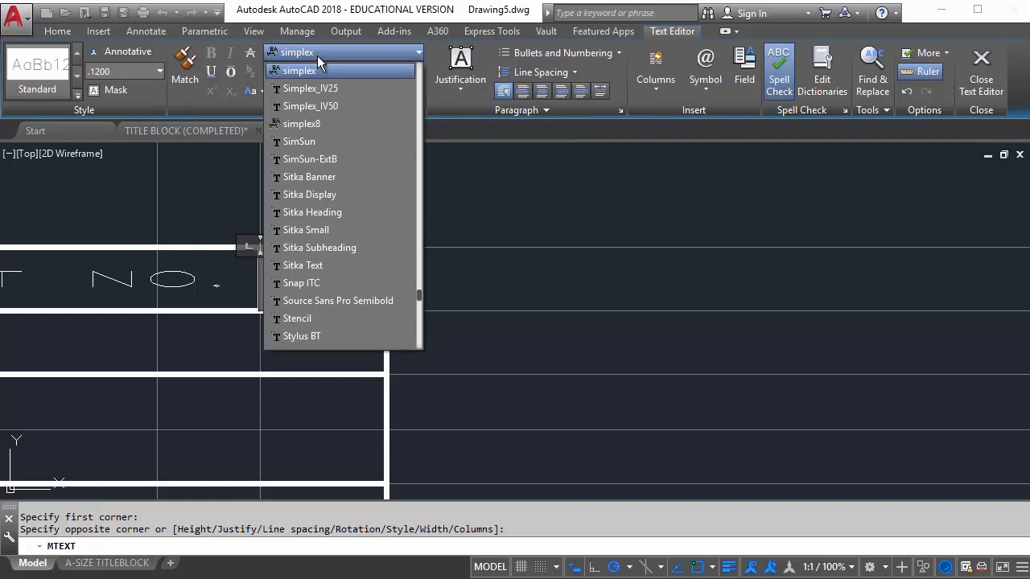
{"action": "scroll", "coordinate": [334, 156], "scroll_direction": "up", "scroll_amount": 10}
{"action": "left_click", "coordinate": [319, 247]}
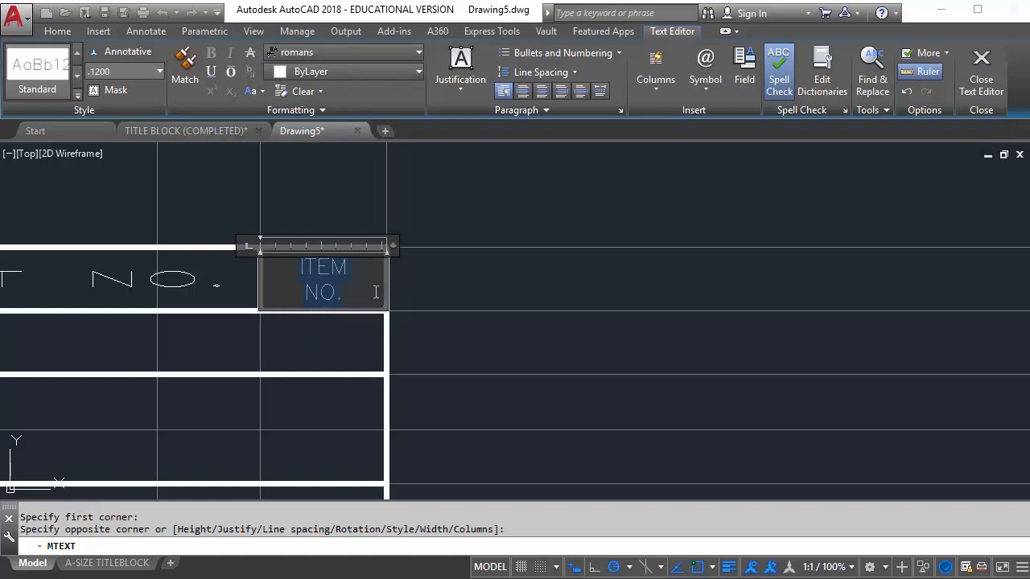
Widen ITEM NO. to a 2.0 width factor and close the text editor.
{"action": "left_click", "coordinate": [346, 107]}
{"action": "left_click", "coordinate": [329, 164]}
{"action": "left_click", "coordinate": [329, 165]}
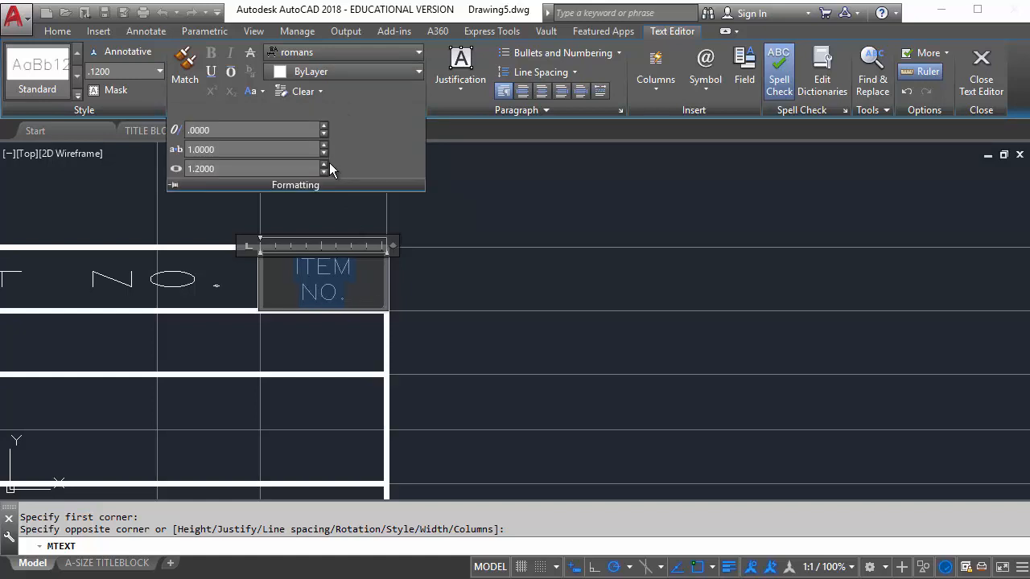
{"action": "left_click", "coordinate": [330, 165]}
{"action": "left_click", "coordinate": [330, 164]}
{"action": "left_click", "coordinate": [329, 164]}
{"action": "left_click", "coordinate": [329, 164]}
{"action": "left_click", "coordinate": [329, 164]}
{"action": "left_click", "coordinate": [328, 164]}
{"action": "left_click", "coordinate": [327, 165]}
{"action": "left_click", "coordinate": [327, 165]}
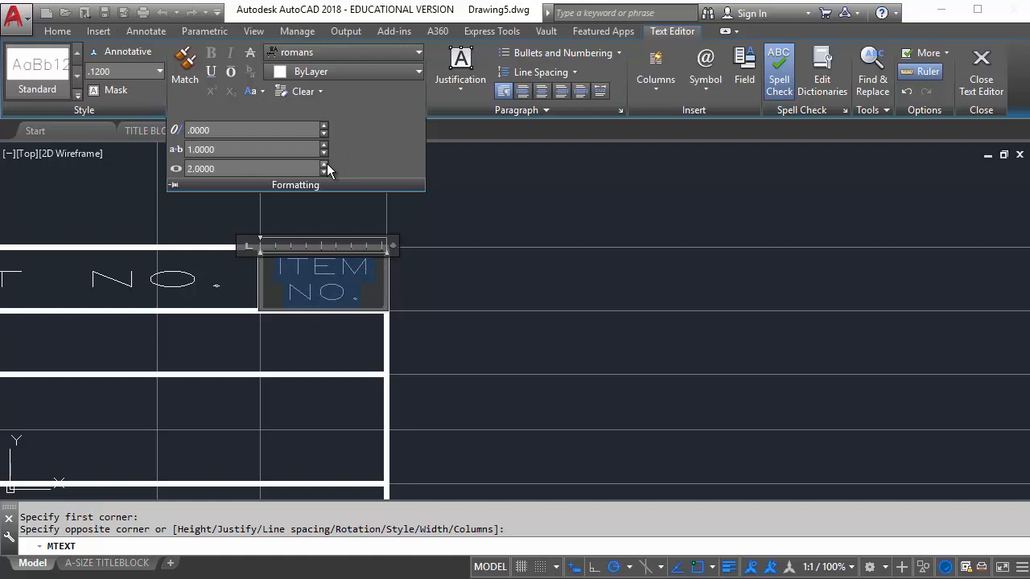
{"action": "left_click", "coordinate": [447, 227]}
{"action": "scroll", "coordinate": [435, 247], "scroll_direction": "down", "scroll_amount": 2}
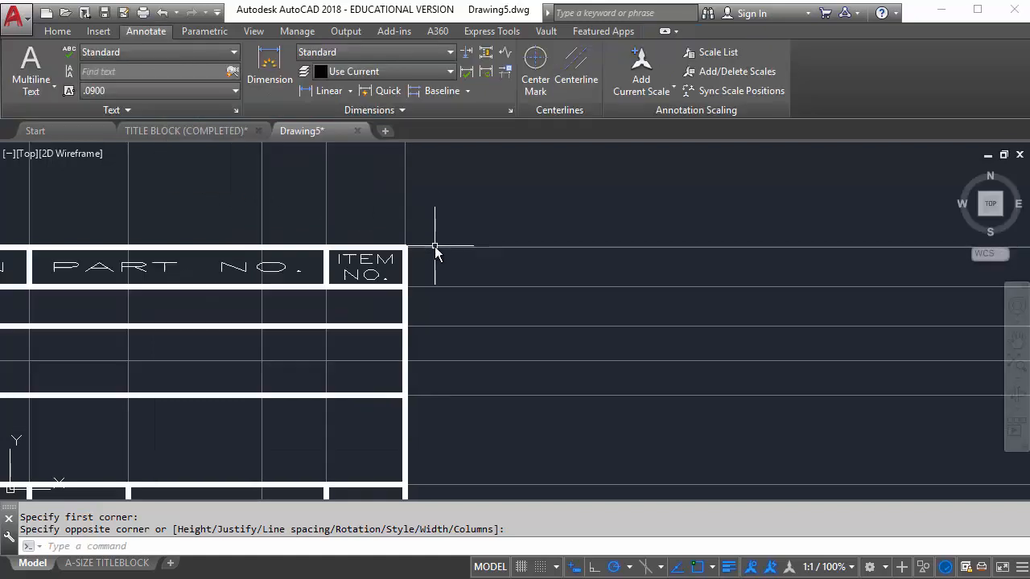
Draw a multiline text box across the empty row and type BILL OF MATERIALS.
{"action": "scroll", "coordinate": [448, 322], "scroll_direction": "down", "scroll_amount": 4}
{"action": "middle_click_drag", "start_coordinate": [367, 357], "coordinate": [483, 320]}
{"action": "scroll", "coordinate": [288, 299], "scroll_direction": "up", "scroll_amount": 5}
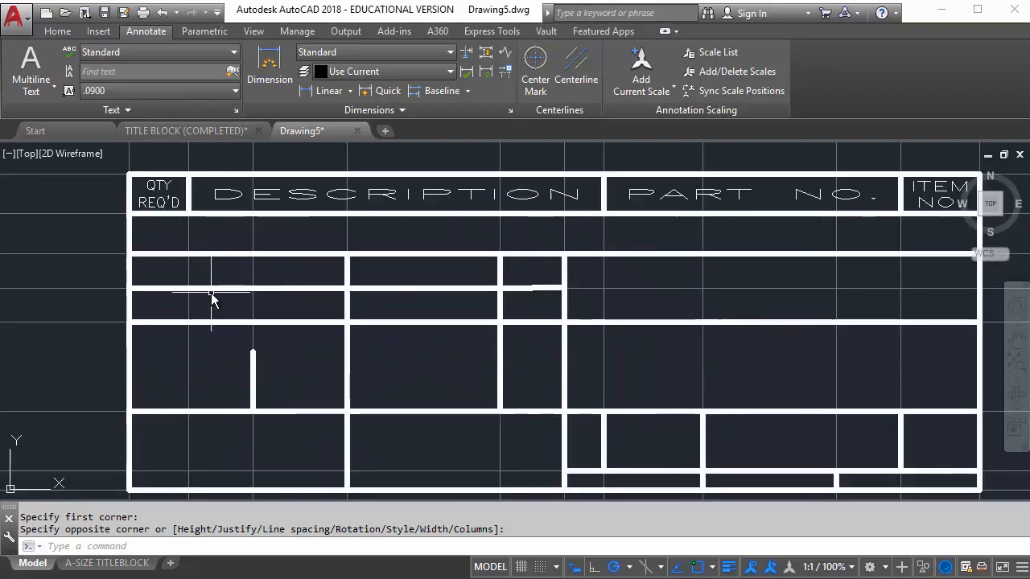
{"action": "middle_click_drag", "start_coordinate": [212, 294], "coordinate": [171, 280]}
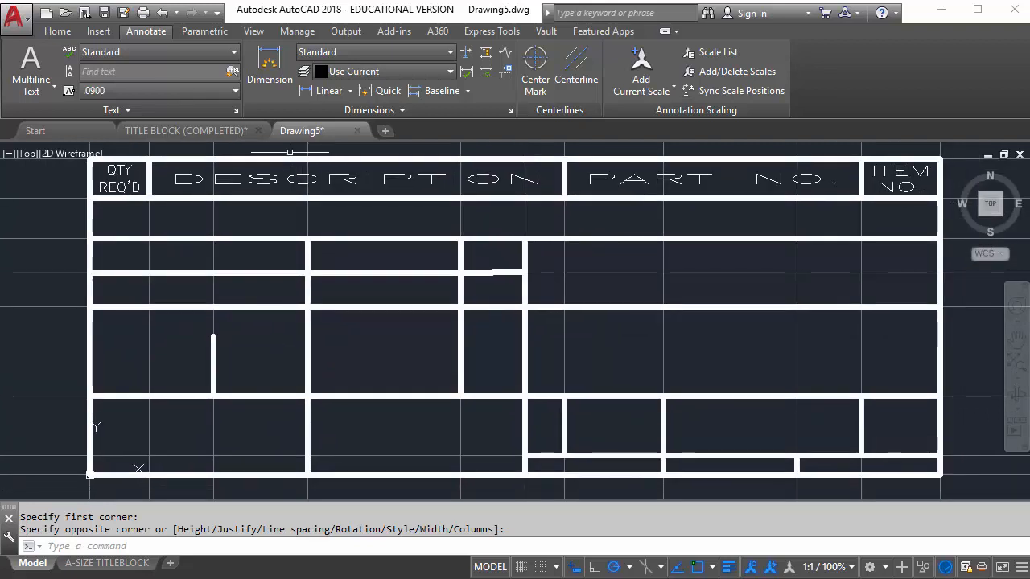
{"action": "left_click", "coordinate": [32, 81]}
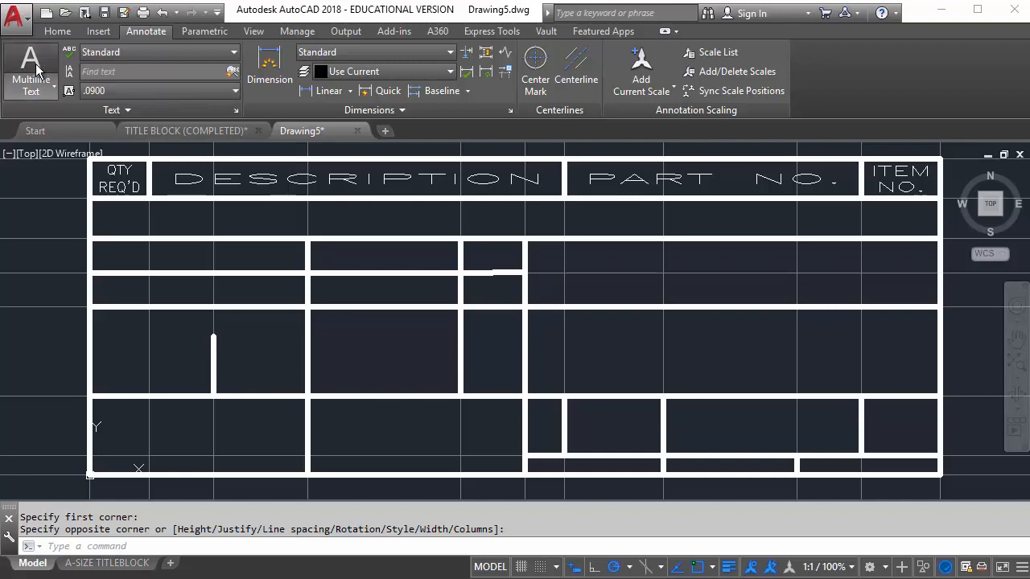
{"action": "left_click", "coordinate": [92, 214]}
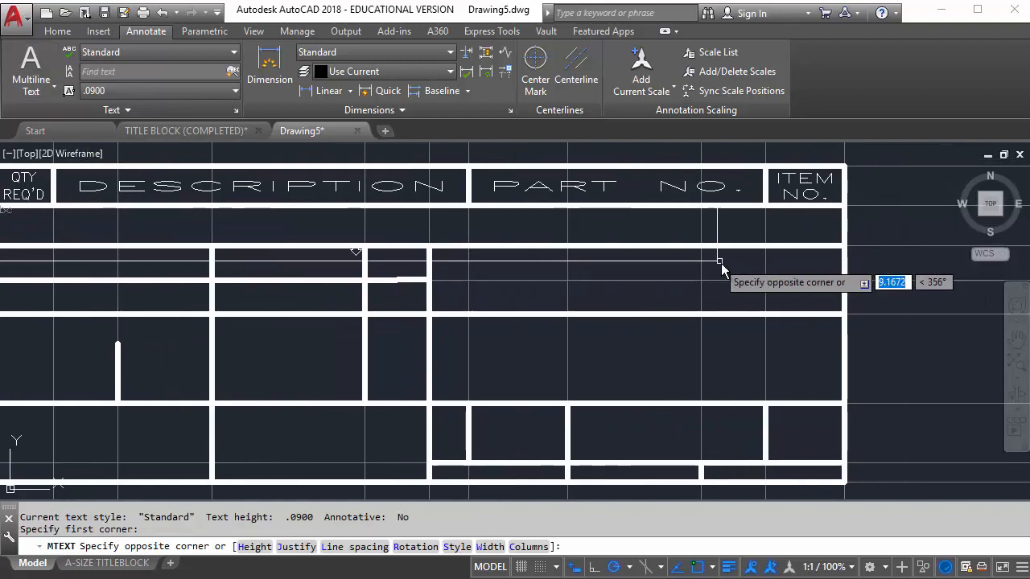
{"action": "left_click", "coordinate": [842, 247]}
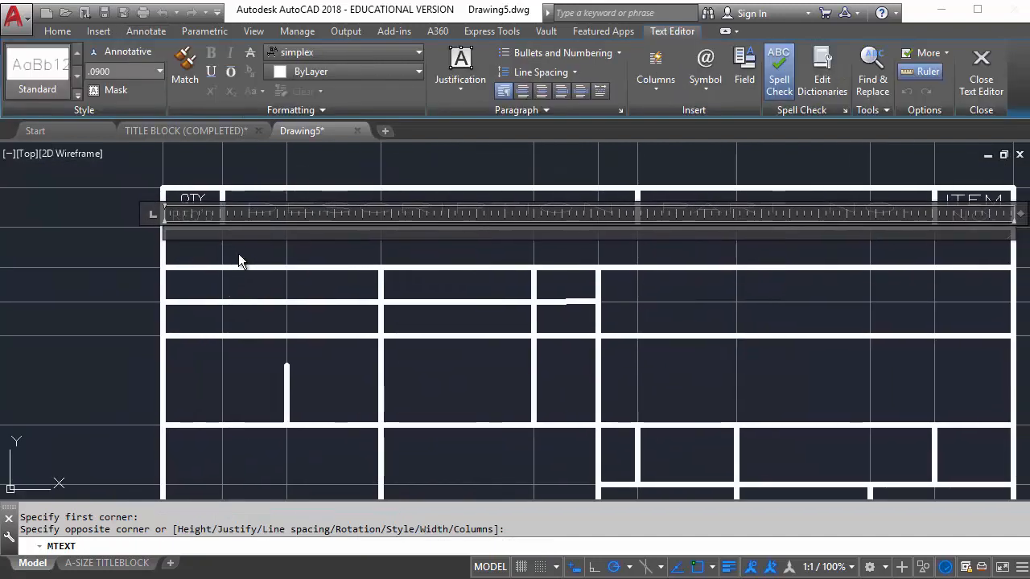
{"action": "type", "text": "BILL OF MATERIALS"}
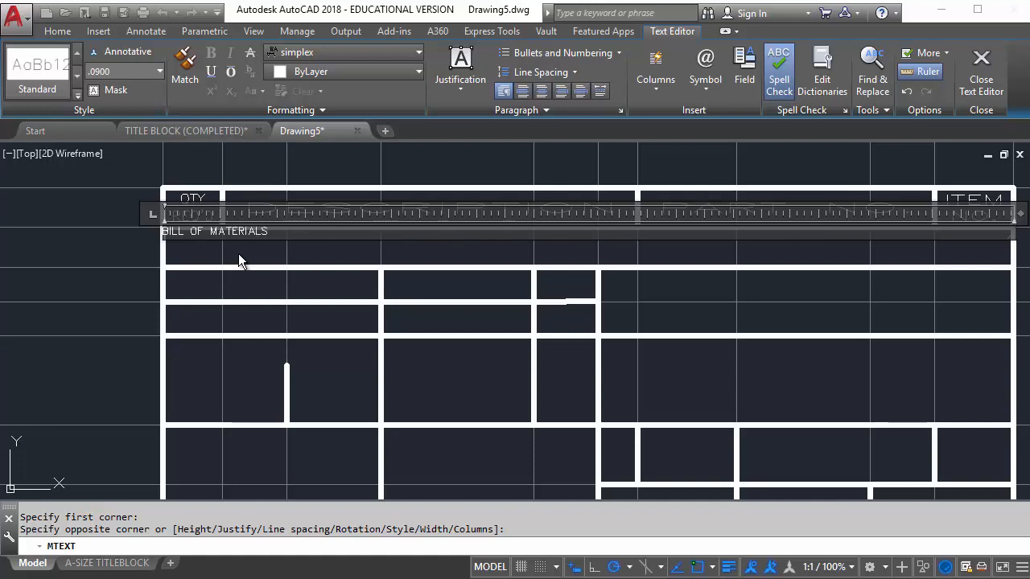
Set the BILL OF MATERIALS text height to .2500.
{"action": "left_click_drag", "start_coordinate": [276, 231], "coordinate": [112, 239]}
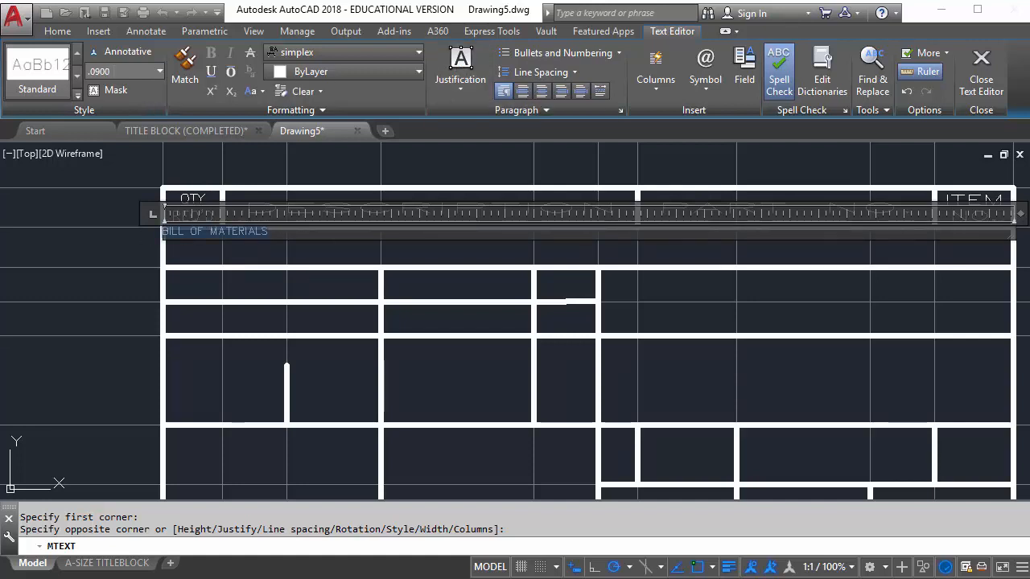
{"action": "left_click", "coordinate": [112, 72]}
{"action": "key", "text": "Return"}
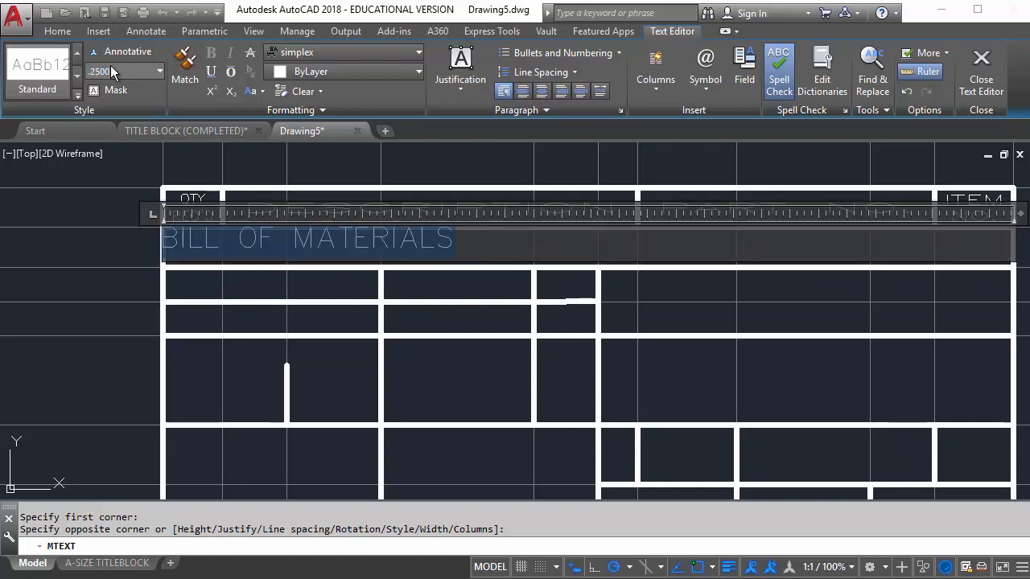
{"action": "left_click", "coordinate": [344, 51]}
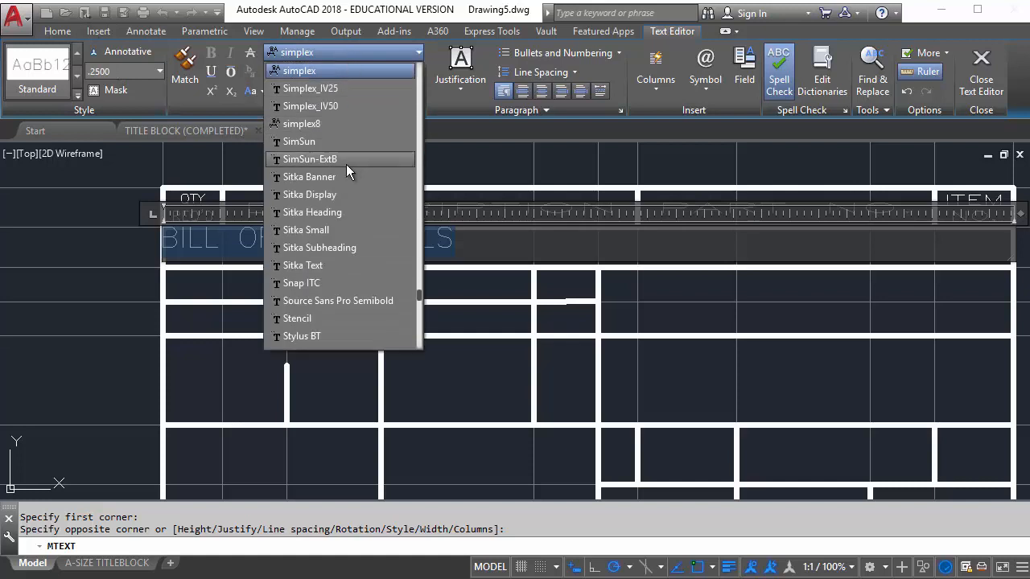
Apply the romant font and Middle Center justification to the BILL OF MATERIALS title.
{"action": "scroll", "coordinate": [345, 158], "scroll_direction": "up", "scroll_amount": 3}
{"action": "scroll", "coordinate": [343, 146], "scroll_direction": "up", "scroll_amount": 6}
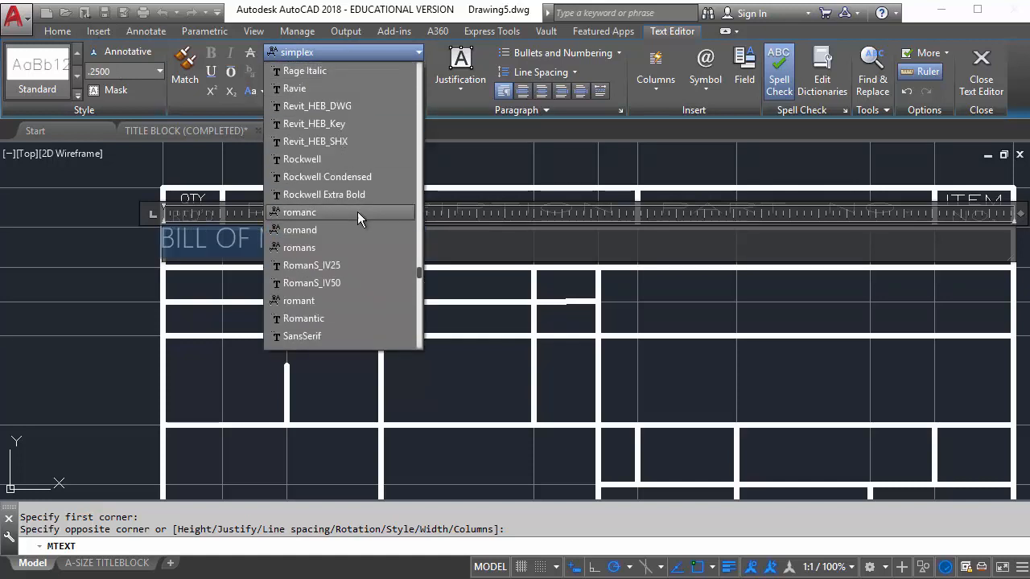
{"action": "left_click", "coordinate": [314, 300]}
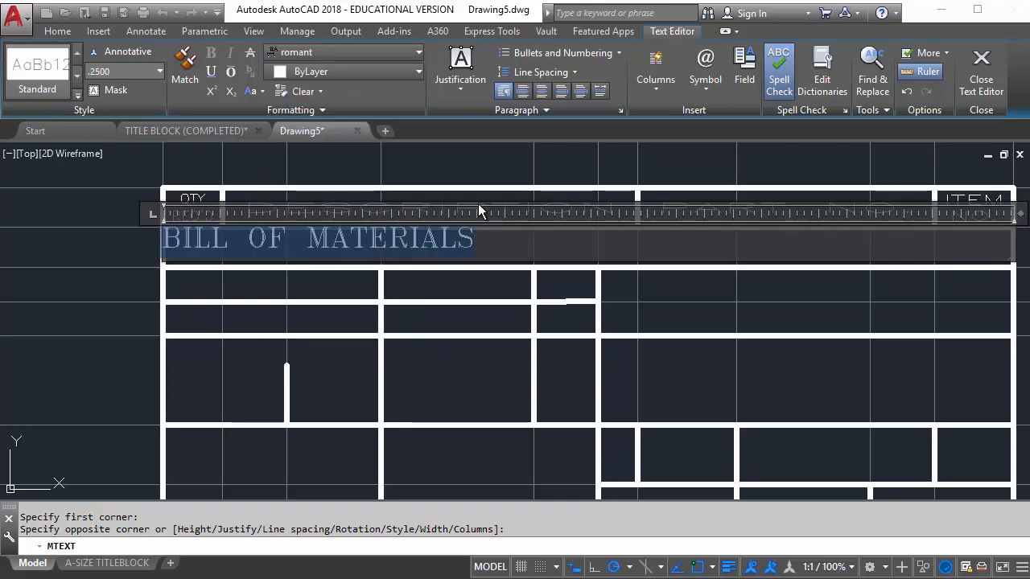
{"action": "left_click", "coordinate": [455, 77]}
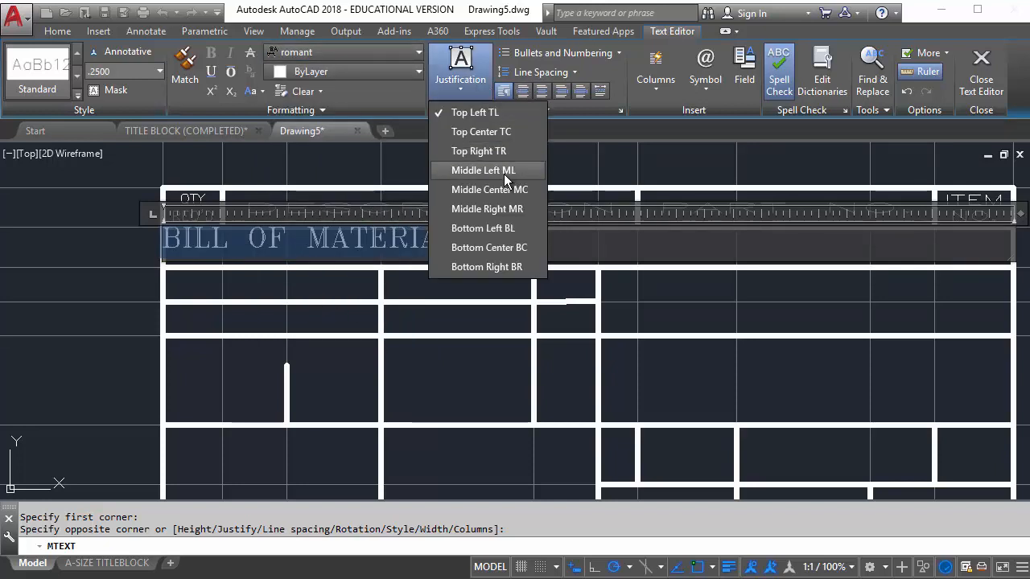
{"action": "left_click", "coordinate": [489, 190]}
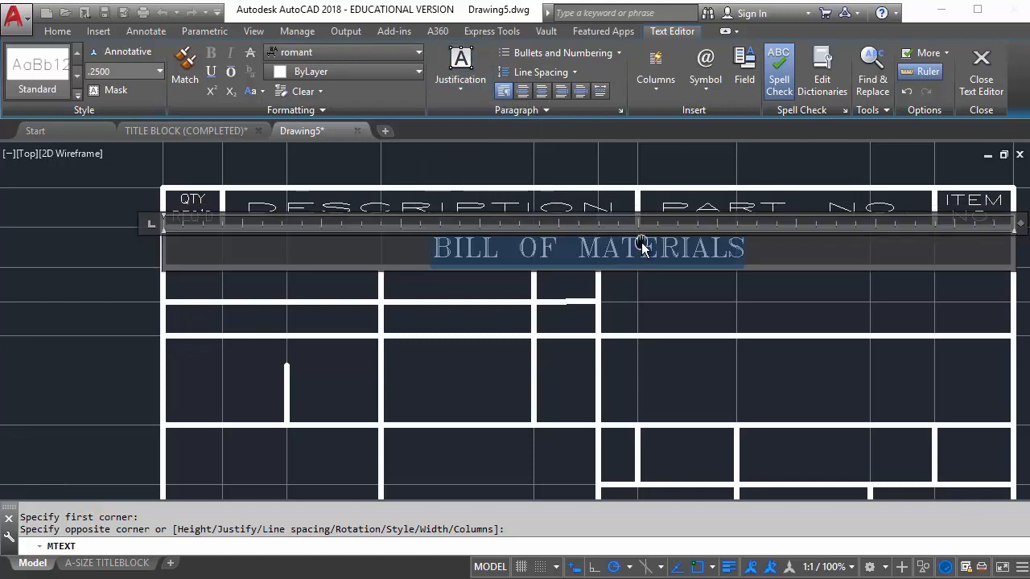
{"action": "middle_click_drag", "start_coordinate": [643, 242], "coordinate": [431, 252]}
{"action": "scroll", "coordinate": [439, 251], "scroll_direction": "down", "scroll_amount": 2}
{"action": "scroll", "coordinate": [438, 251], "scroll_direction": "up", "scroll_amount": 2}
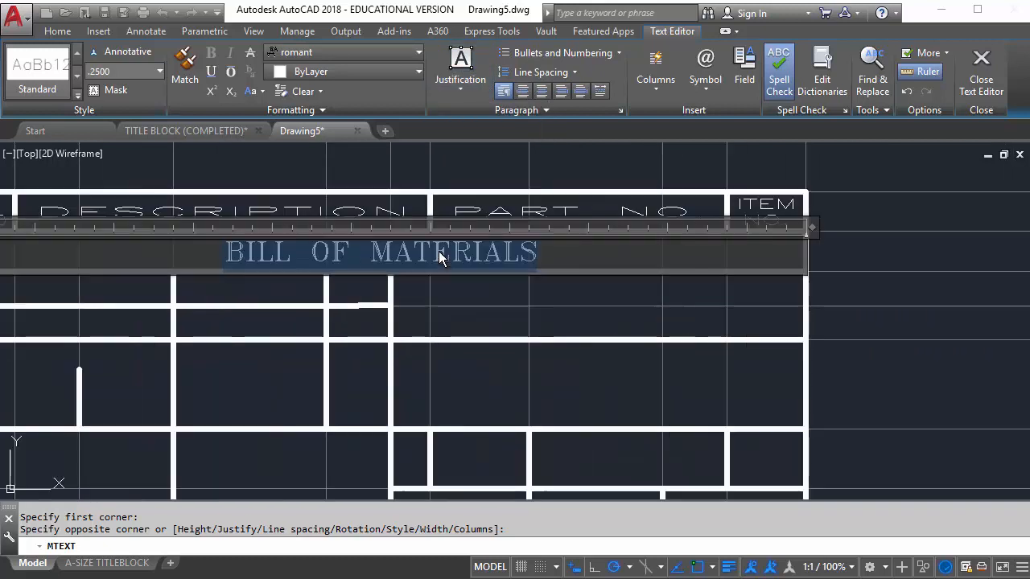
Set the title's width factor to 1.6 and close the text editor.
{"action": "left_click", "coordinate": [330, 111]}
{"action": "left_click", "coordinate": [323, 165]}
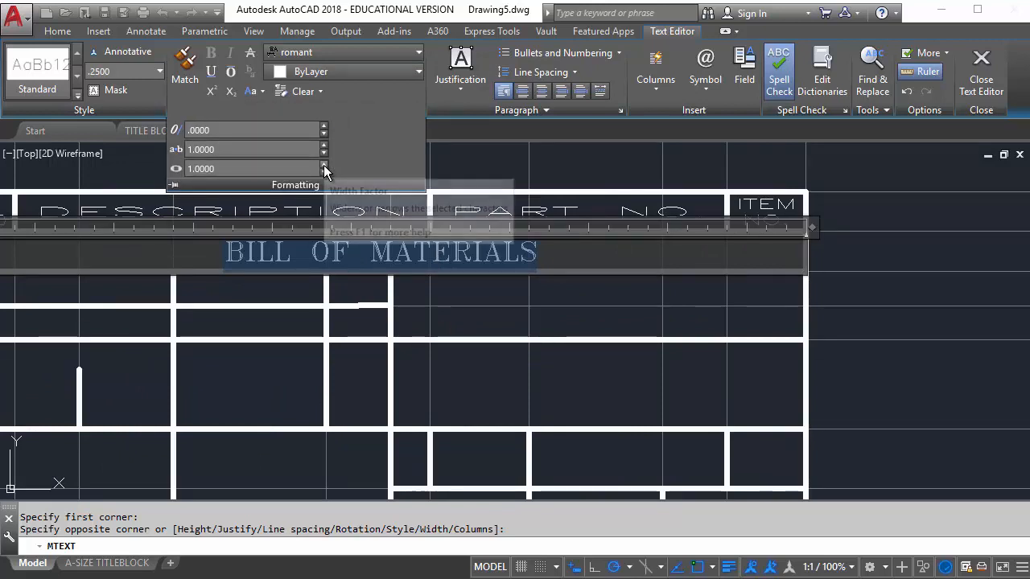
{"action": "left_click", "coordinate": [323, 165]}
{"action": "left_click", "coordinate": [324, 165]}
{"action": "left_click", "coordinate": [324, 165]}
{"action": "left_click", "coordinate": [323, 165]}
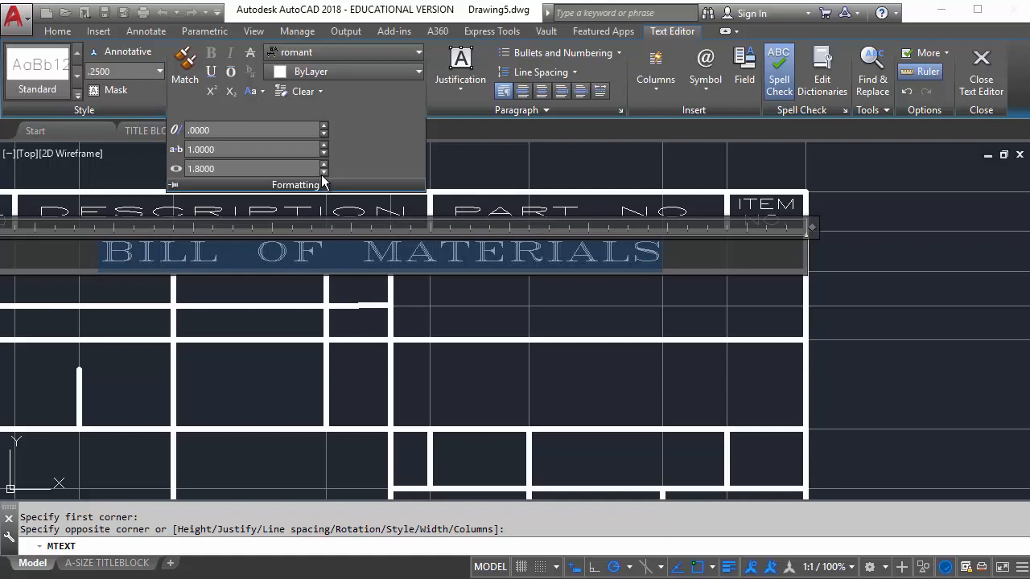
{"action": "left_click", "coordinate": [324, 172]}
{"action": "left_click", "coordinate": [323, 172]}
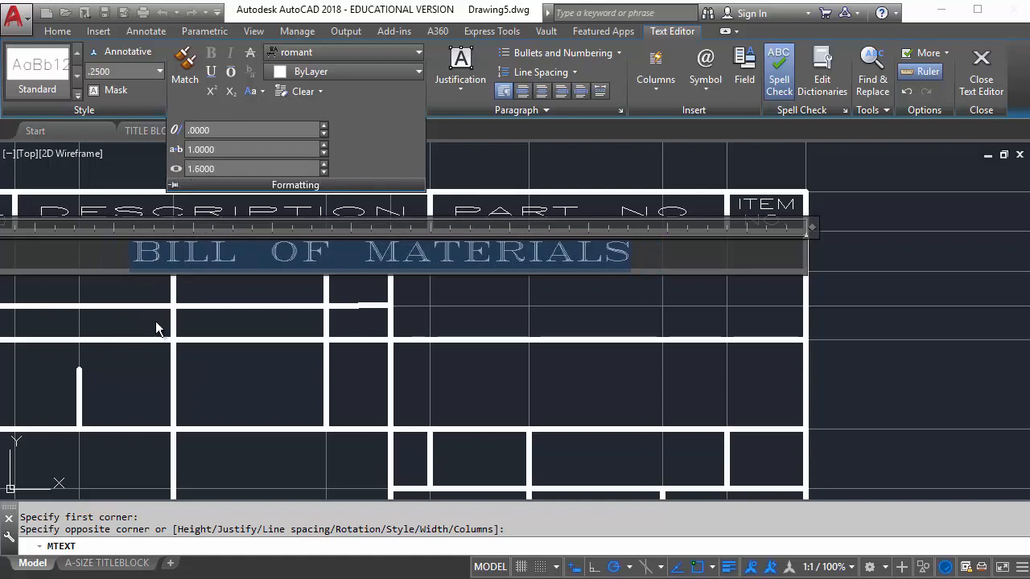
{"action": "left_click", "coordinate": [253, 292]}
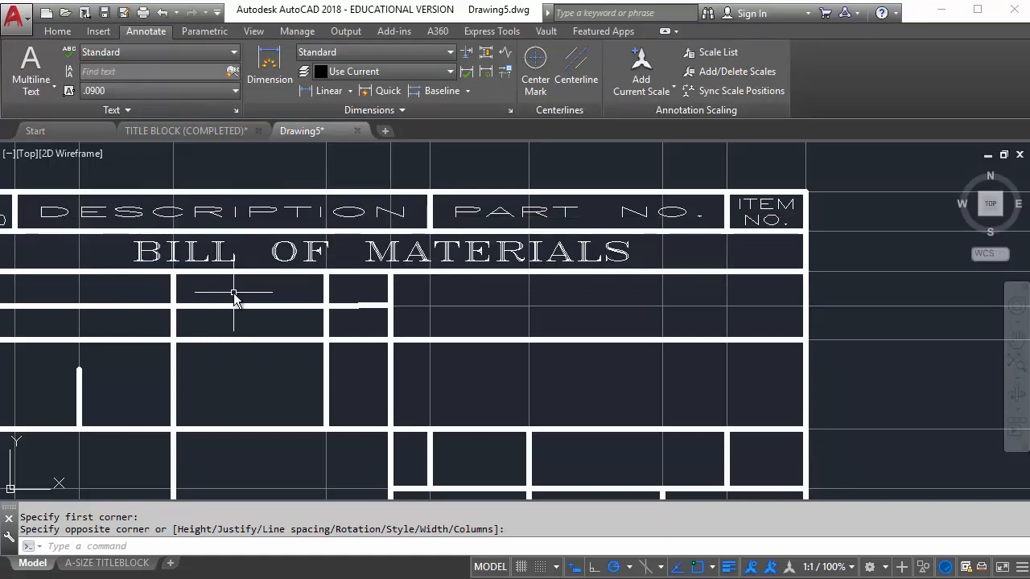
Start a multiline text box spanning the first cell of the row beneath BILL OF MATERIALS.
{"action": "mouse_move", "coordinate": [230, 292]}
{"action": "middle_mouse_down"}
{"action": "mouse_move", "coordinate": [323, 254]}
{"action": "mouse_move", "coordinate": [326, 271]}
{"action": "middle_mouse_up"}
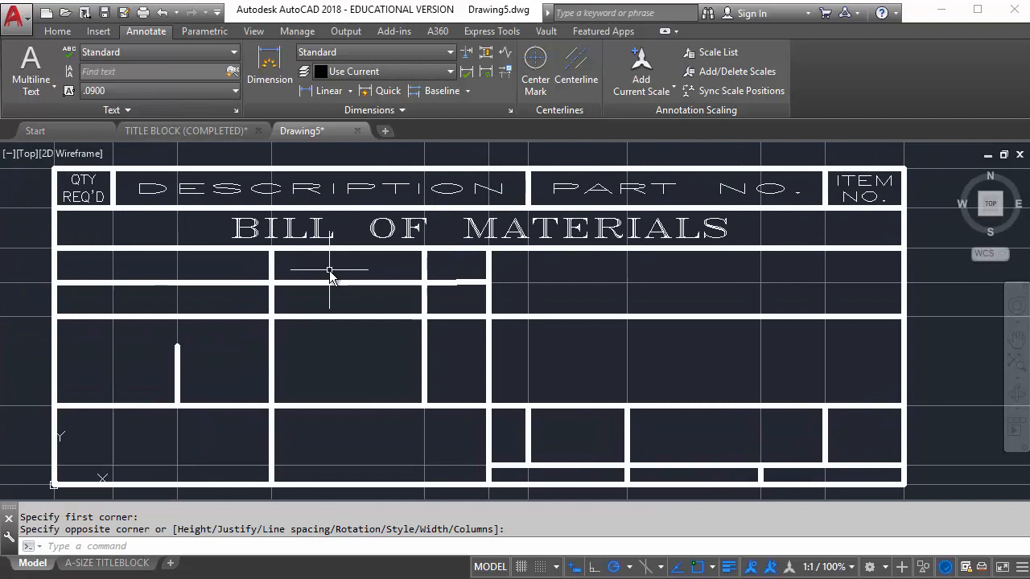
{"action": "scroll", "coordinate": [330, 273], "scroll_direction": "up", "scroll_amount": 3}
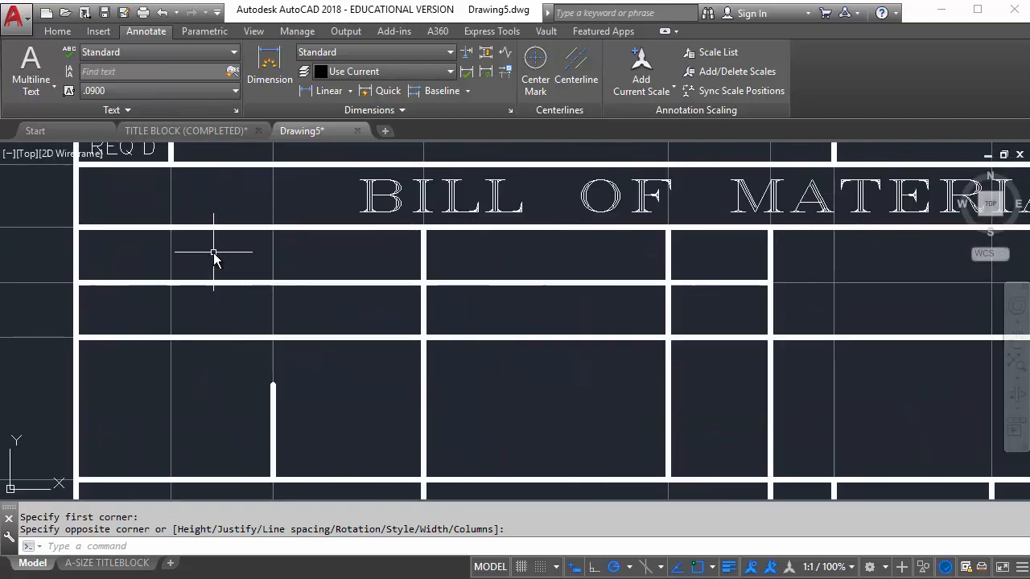
{"action": "middle_click_drag", "start_coordinate": [198, 266], "coordinate": [218, 266]}
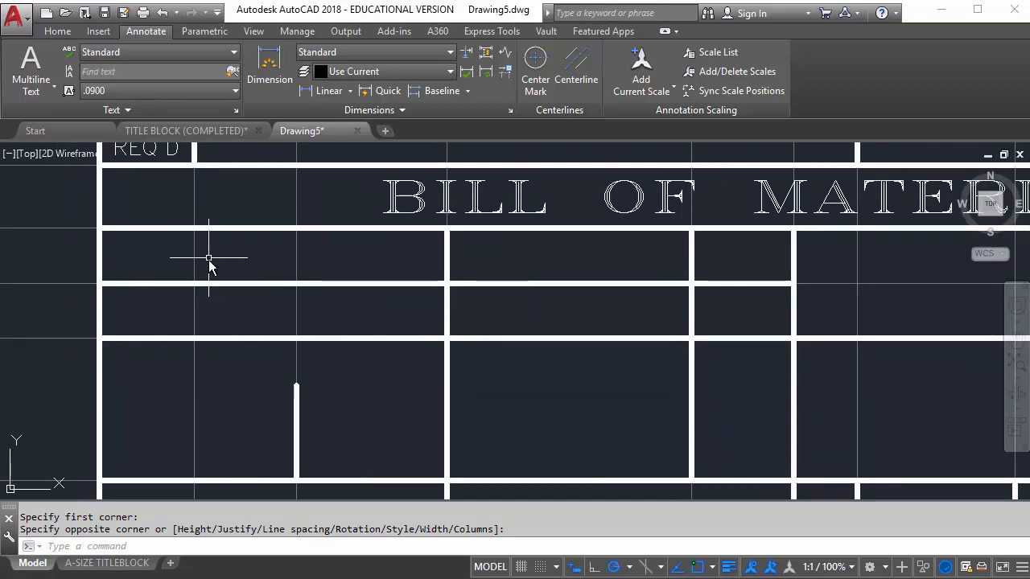
{"action": "left_click", "coordinate": [36, 60]}
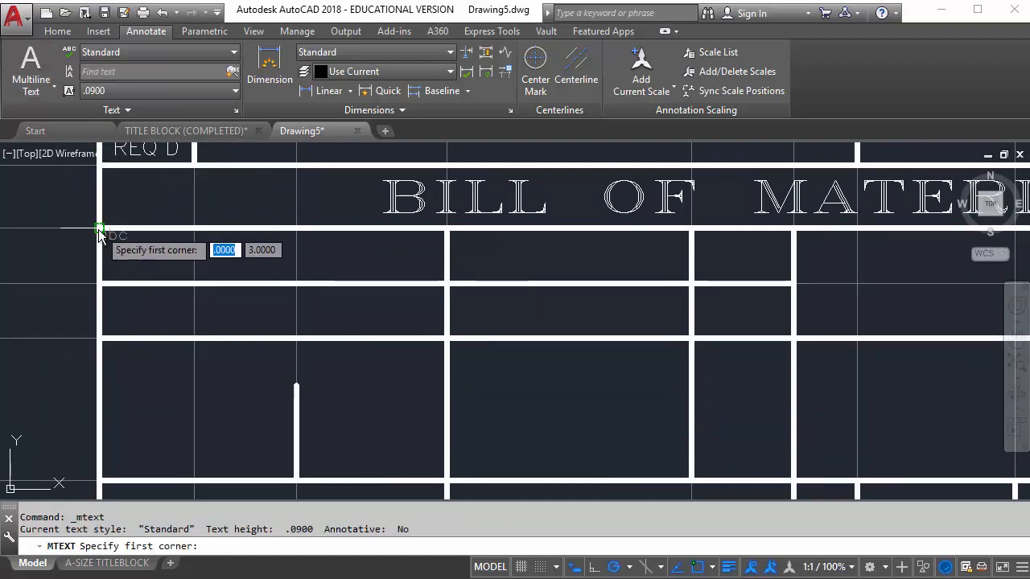
{"action": "left_click", "coordinate": [99, 231]}
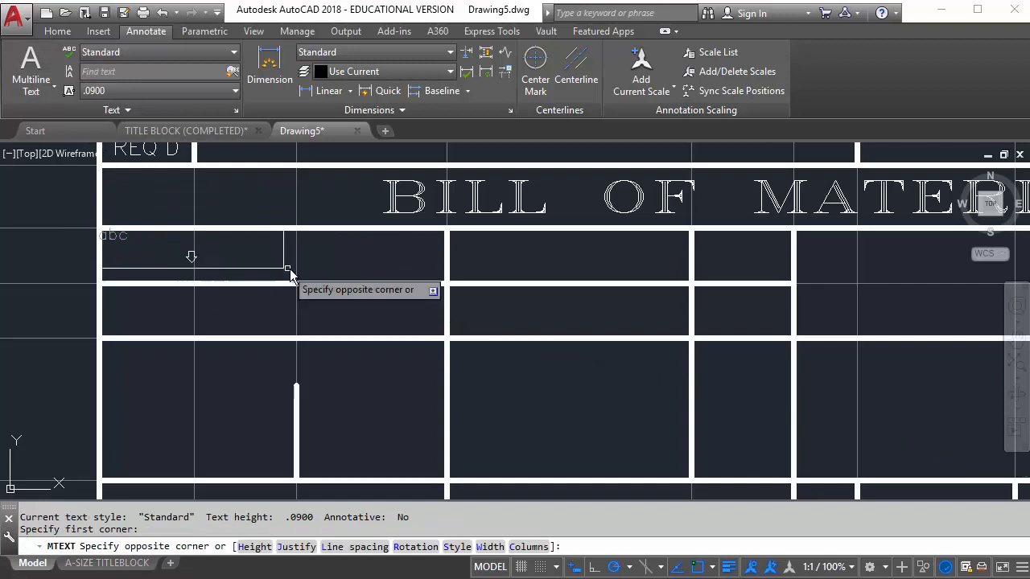
{"action": "left_click", "coordinate": [447, 284]}
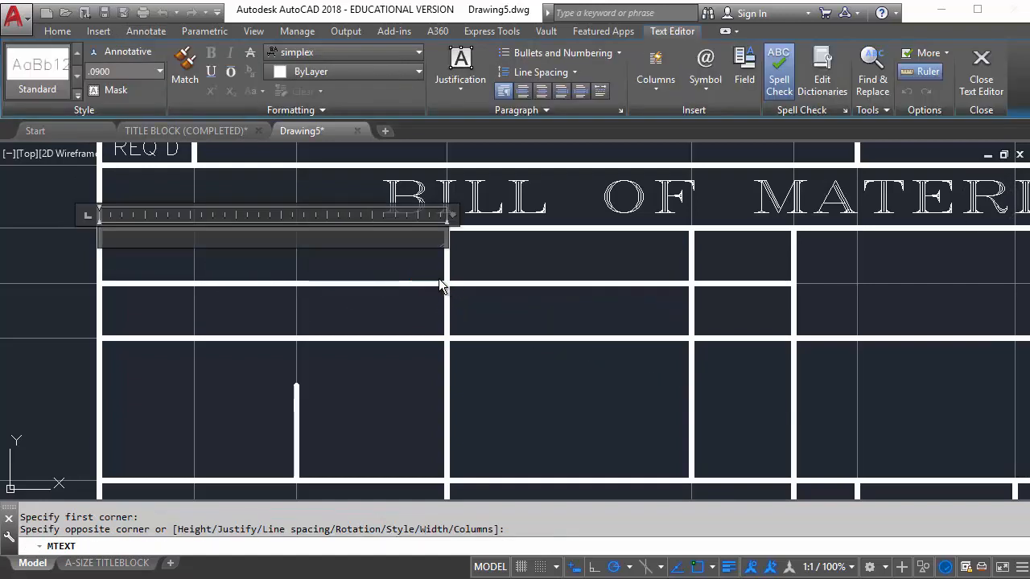
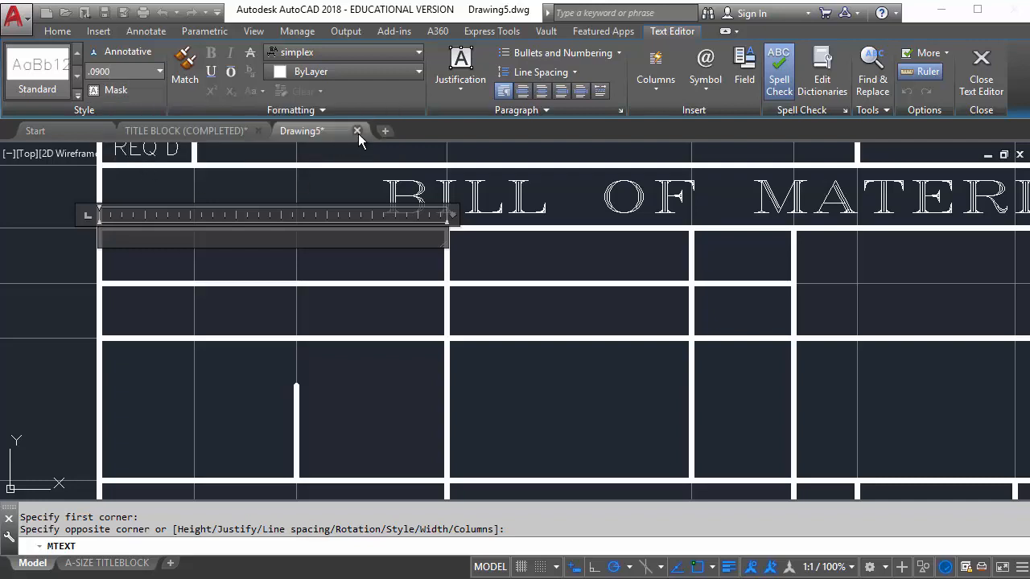
Write the middle-left justified note 'UNLESS OTHERWISE SPECIFIED' / 'DIMENSIONS ARE IN INCHES'.
{"action": "left_click", "coordinate": [457, 85]}
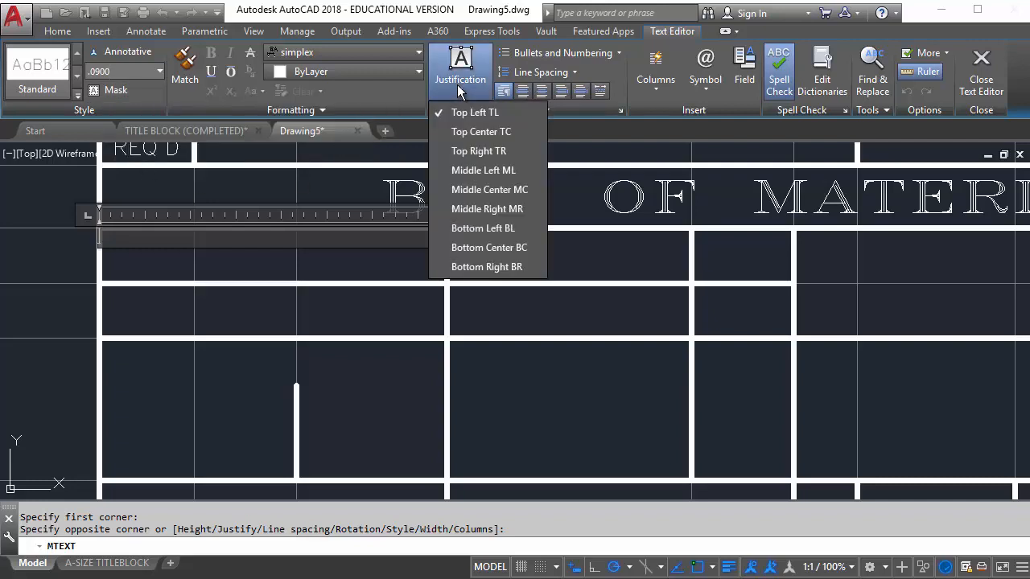
{"action": "left_click", "coordinate": [483, 170]}
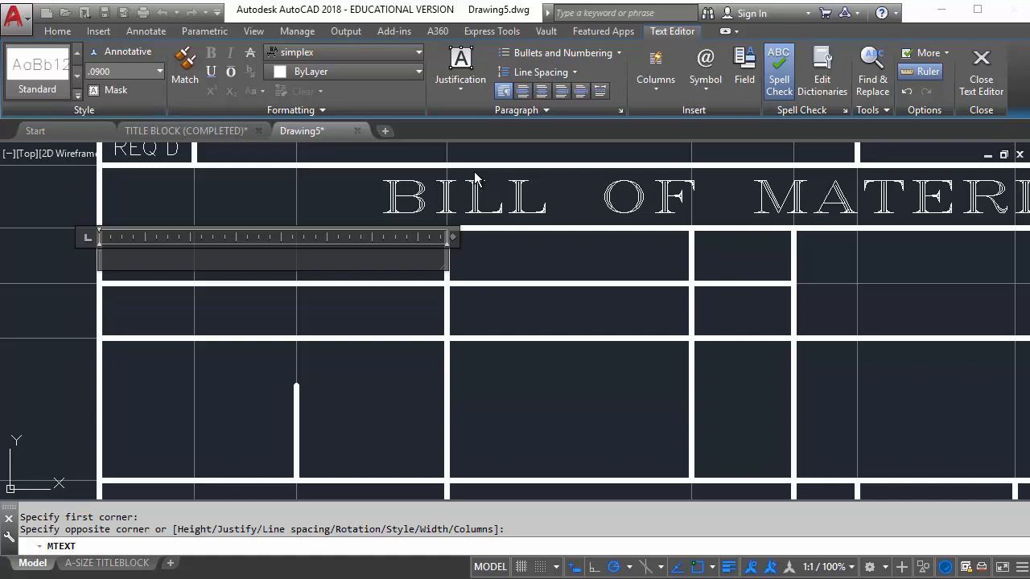
{"action": "type", "text": "UNLESS OTHERWISE SPE"}
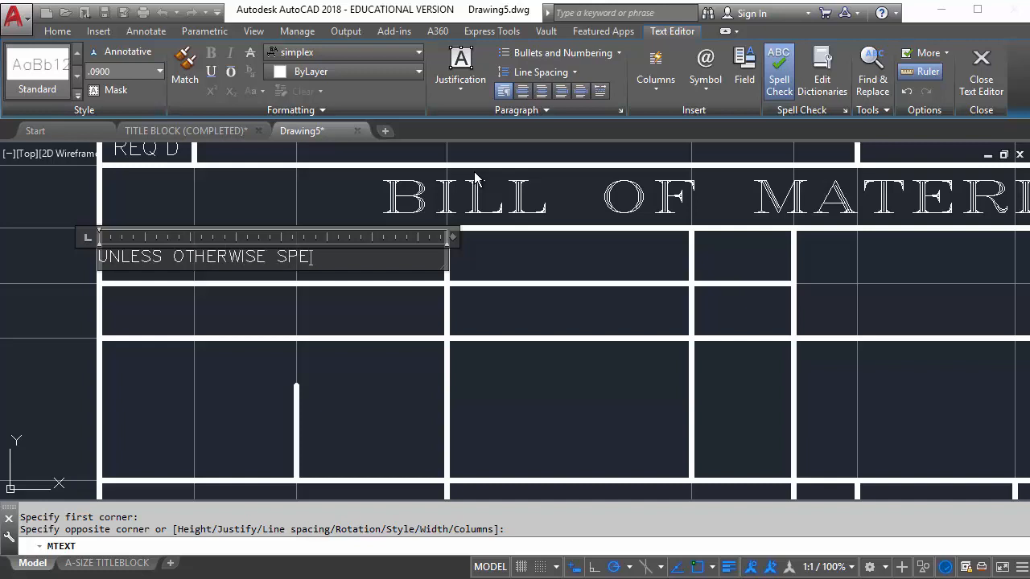
{"action": "type", "text": "CIFIC"}
{"action": "key", "text": "BackSpace"}
{"action": "type", "text": "ED"}
{"action": "key", "text": "Return"}
{"action": "type", "text": "DIMENSIONS ARE IN"}
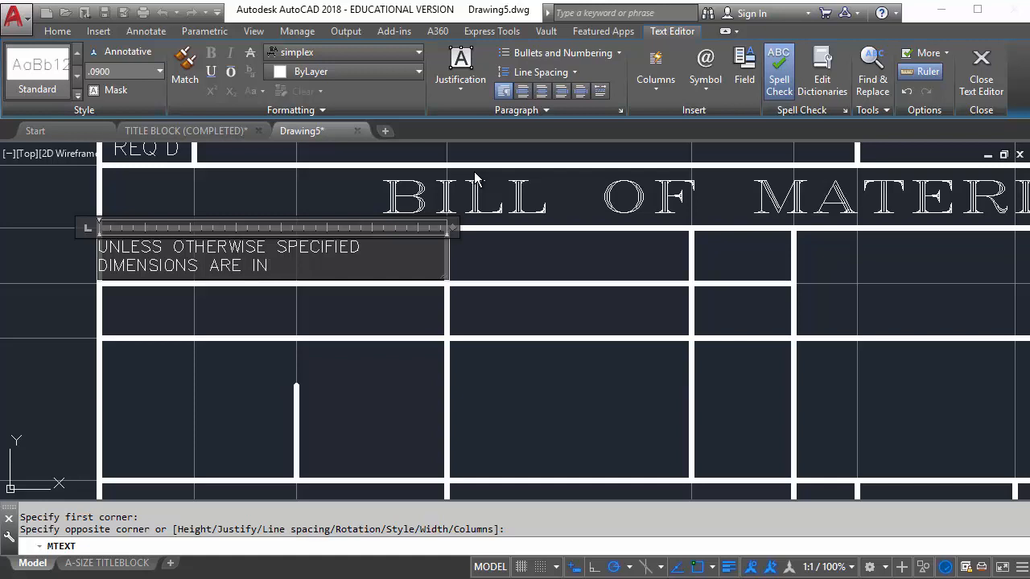
{"action": "type", "text": " INCHES"}
Commit the two-line dimensions note and select it, framing its left edge.
{"action": "left_click", "coordinate": [360, 311]}
{"action": "left_click", "coordinate": [123, 251]}
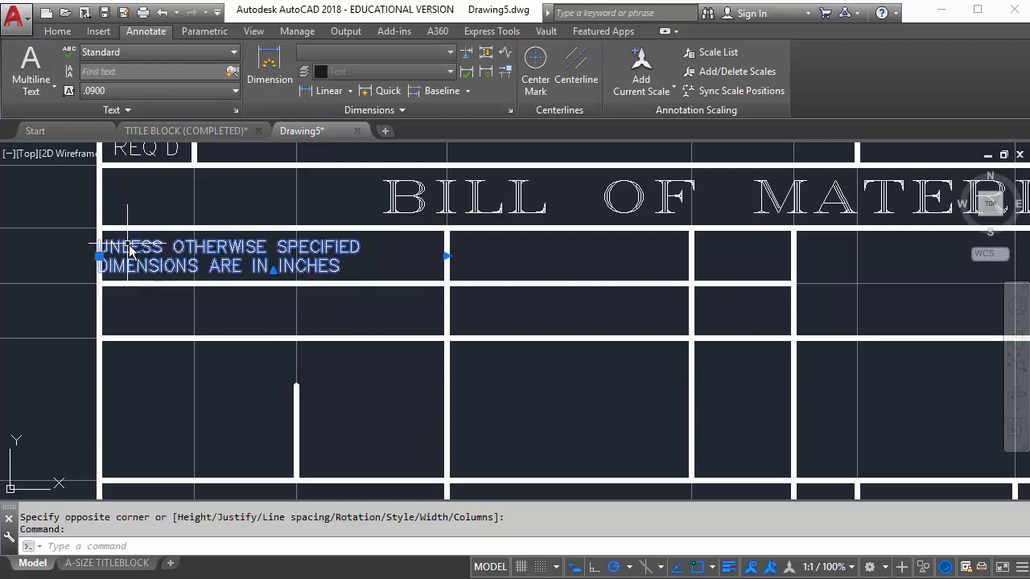
{"action": "scroll", "coordinate": [125, 256], "scroll_direction": "up", "scroll_amount": 4}
{"action": "scroll", "coordinate": [58, 256], "scroll_direction": "up", "scroll_amount": 2}
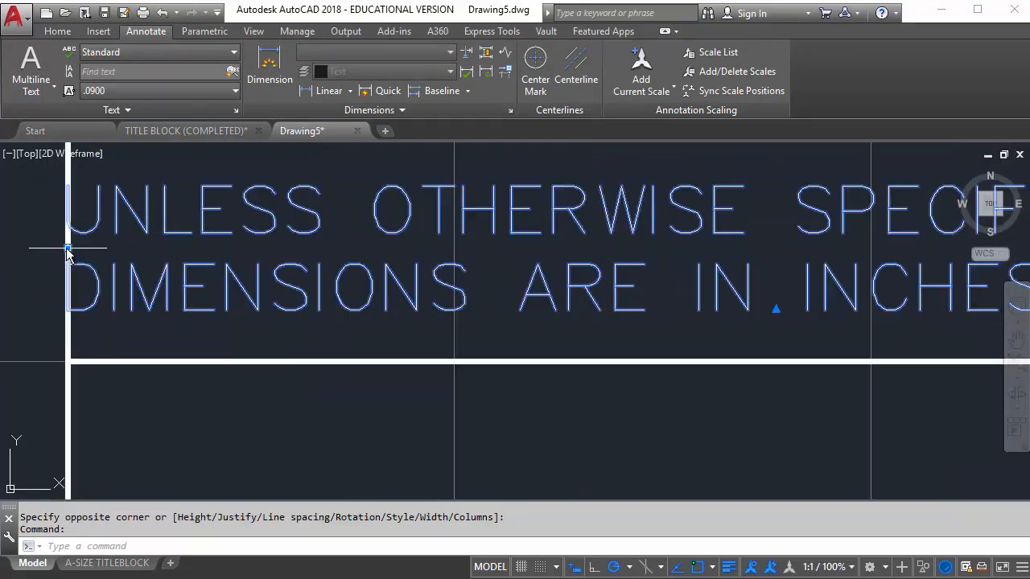
{"action": "middle_click_drag", "start_coordinate": [125, 268], "coordinate": [160, 272]}
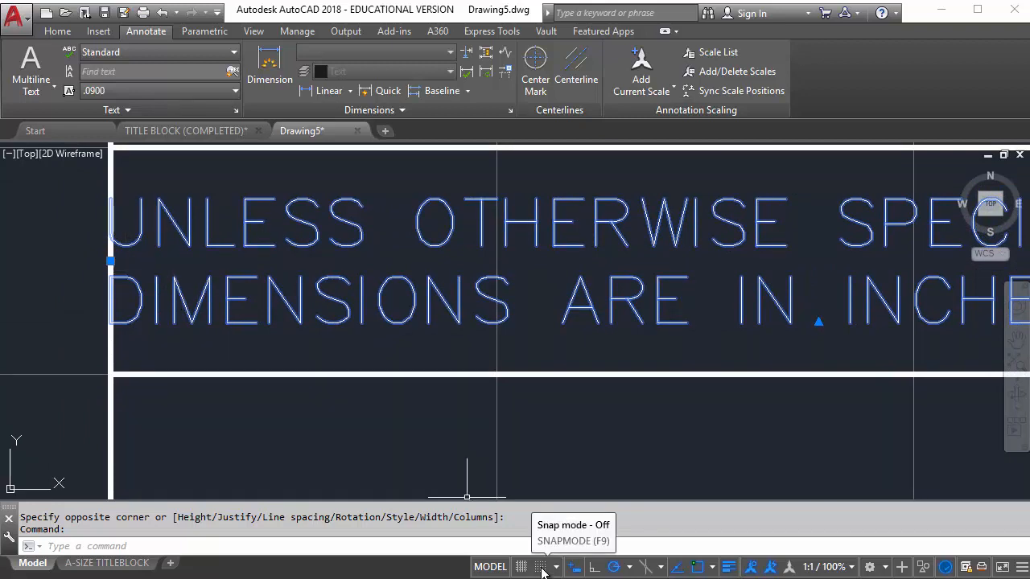
Set a finer Snap X spacing in the Snap and Grid settings.
{"action": "right_click", "coordinate": [543, 570]}
{"action": "left_click", "coordinate": [552, 547]}
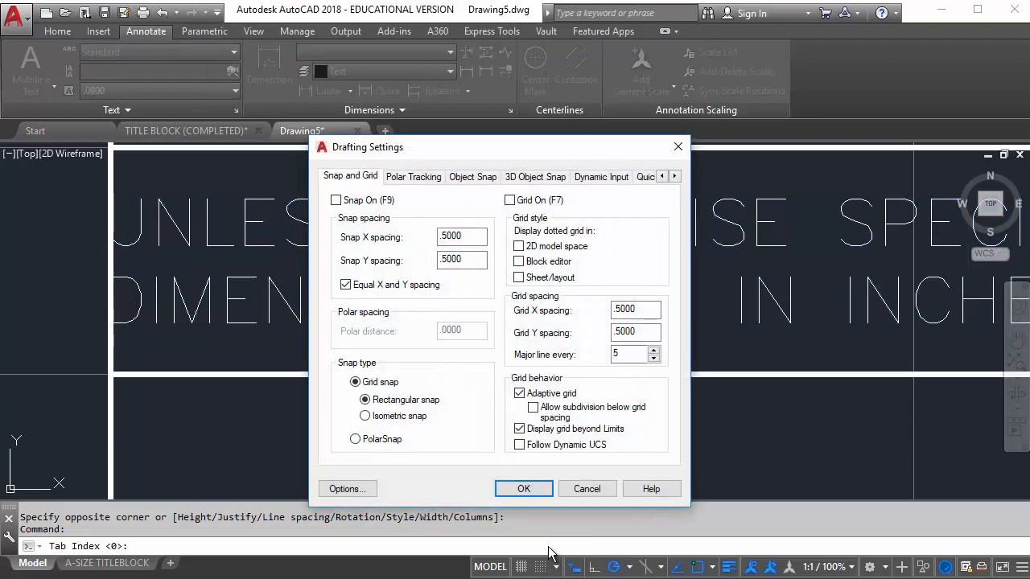
{"action": "left_click_drag", "start_coordinate": [483, 236], "coordinate": [435, 252]}
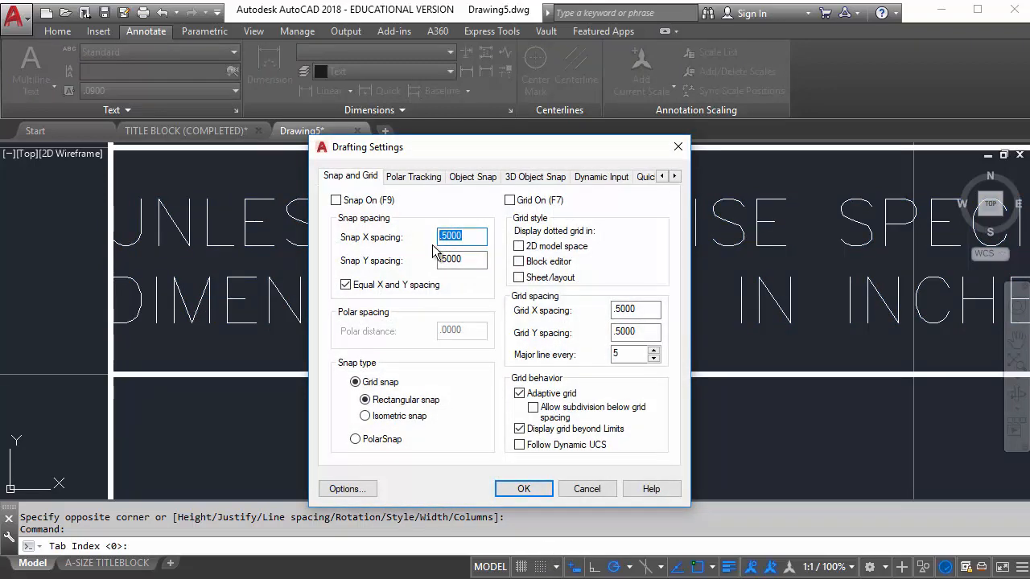
{"action": "type", "text": ".0625"}
{"action": "key", "text": "Return"}
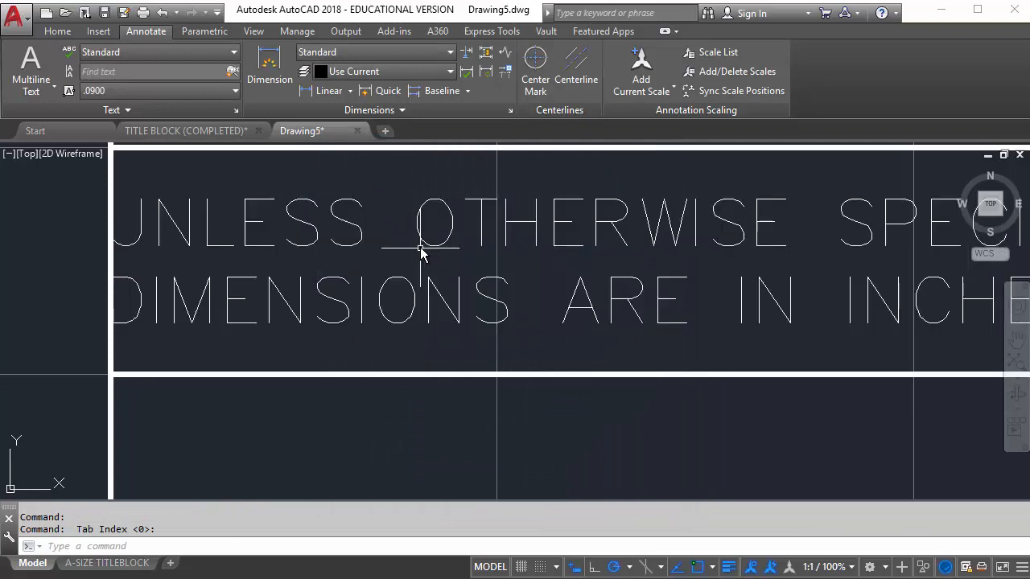
Turn snapping on and move the note's insertion point slightly inward within its cell.
{"action": "left_click", "coordinate": [131, 246]}
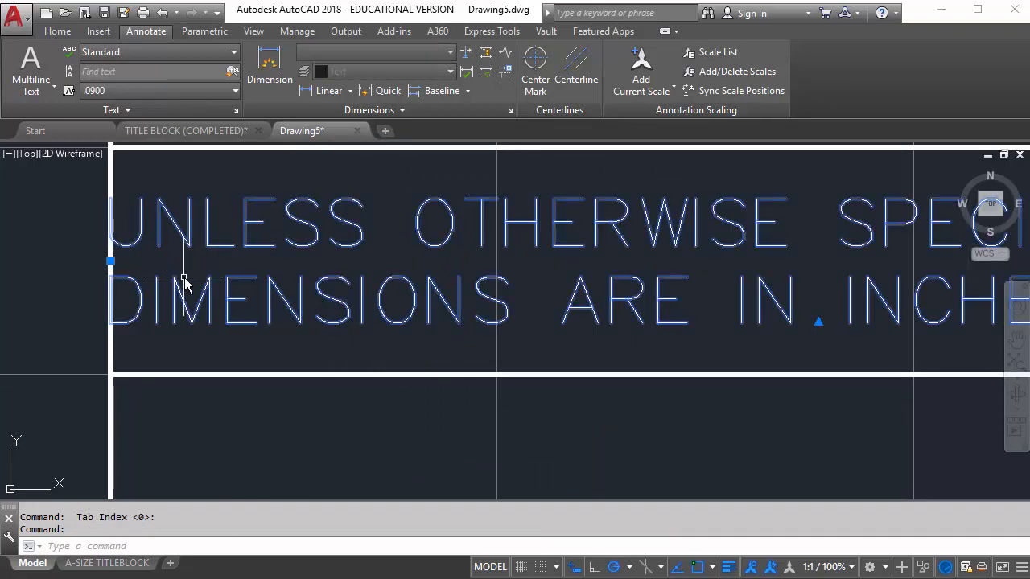
{"action": "left_click", "coordinate": [542, 568]}
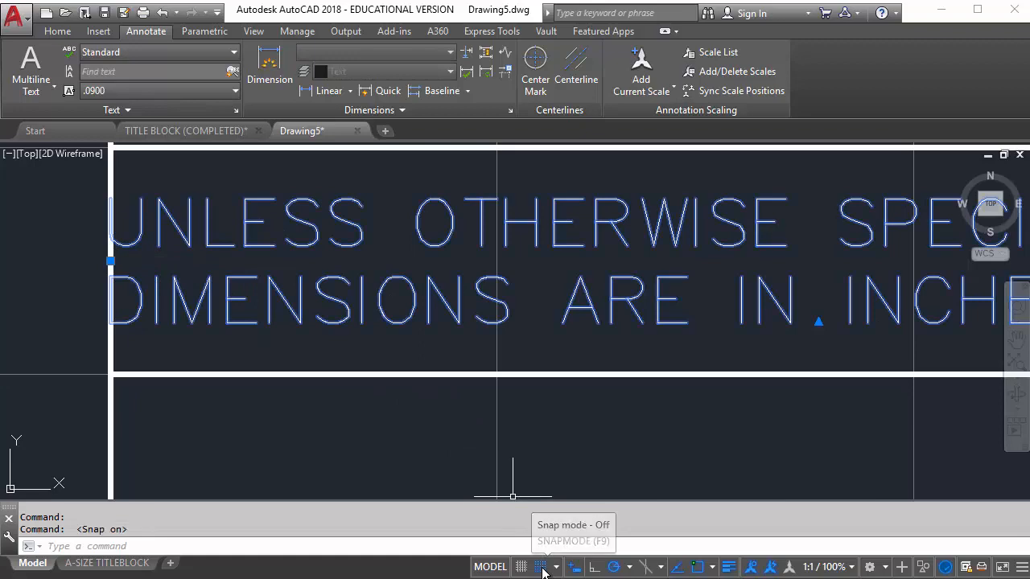
{"action": "left_click", "coordinate": [111, 261]}
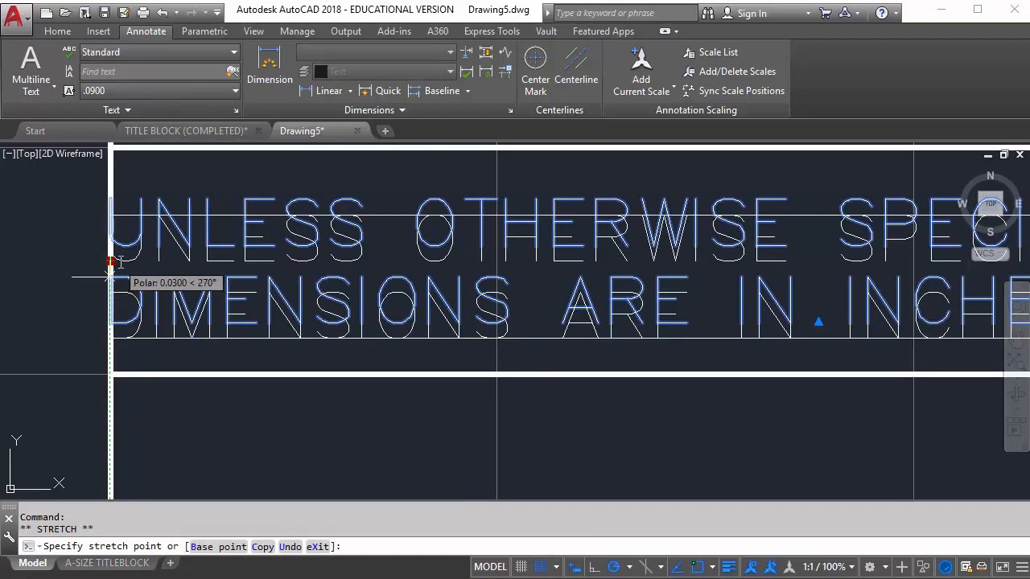
{"action": "left_click", "coordinate": [138, 245]}
{"action": "scroll", "coordinate": [133, 270], "scroll_direction": "up", "scroll_amount": 2}
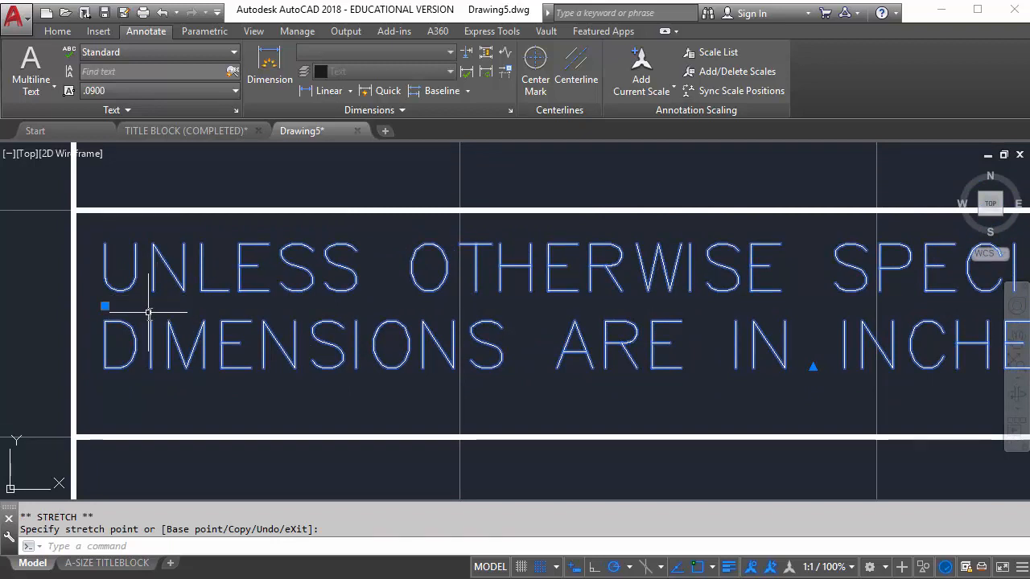
{"action": "scroll", "coordinate": [149, 316], "scroll_direction": "down", "scroll_amount": 1}
{"action": "middle_click_drag", "start_coordinate": [315, 329], "coordinate": [314, 260]}
{"action": "scroll", "coordinate": [305, 296], "scroll_direction": "down", "scroll_amount": 2}
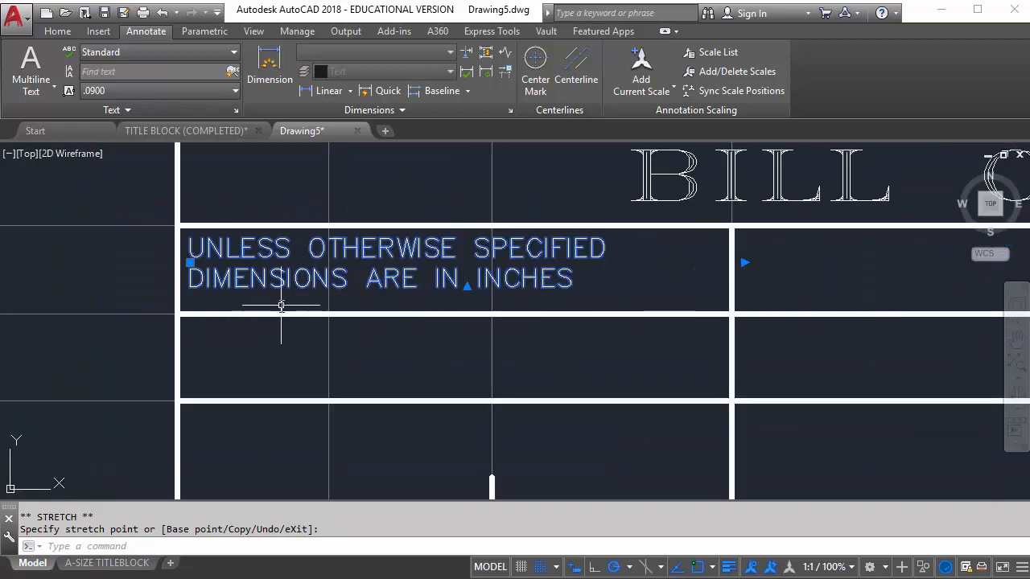
{"action": "middle_click_drag", "start_coordinate": [283, 307], "coordinate": [210, 271]}
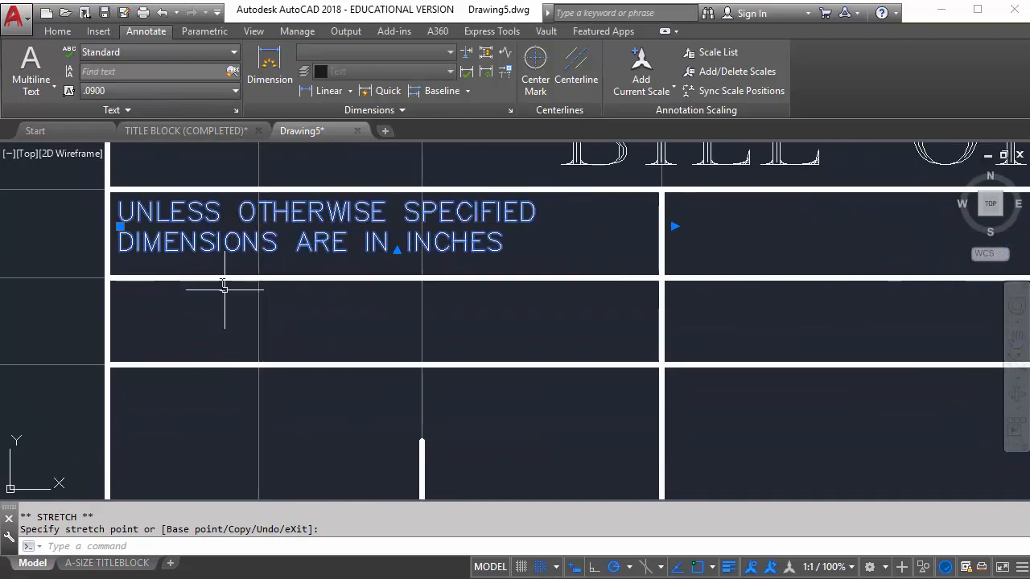
{"action": "key", "text": "Escape"}
{"action": "middle_click_drag", "start_coordinate": [186, 322], "coordinate": [223, 352]}
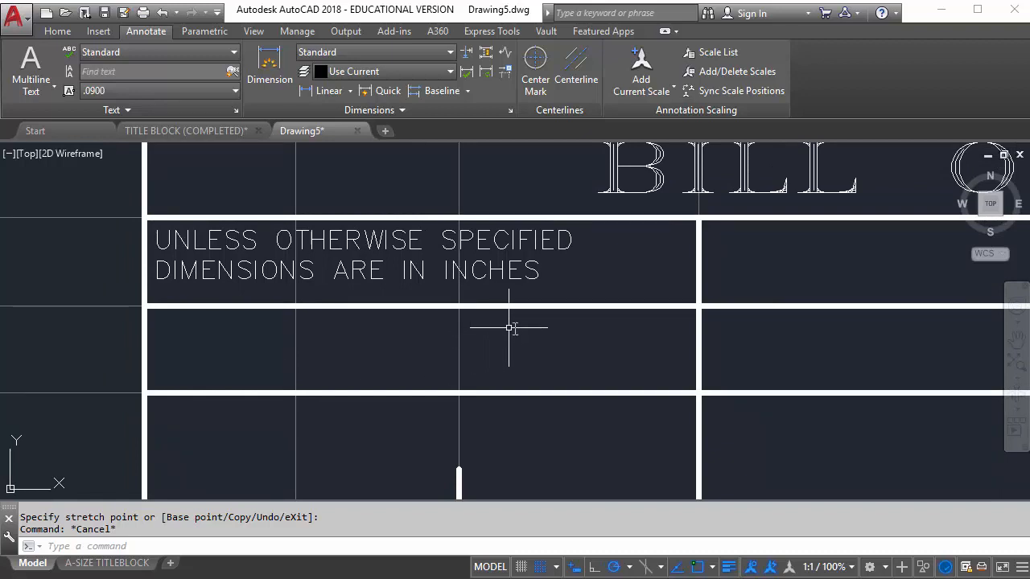
{"action": "mouse_move", "coordinate": [615, 284]}
{"action": "middle_mouse_down"}
{"action": "mouse_move", "coordinate": [419, 276]}
{"action": "mouse_move", "coordinate": [368, 260]}
{"action": "mouse_move", "coordinate": [255, 271]}
{"action": "middle_mouse_up"}
Add multiline text in the next cell reading 'DRAWN BY:' with the drafter's name below.
{"action": "left_click", "coordinate": [31, 66]}
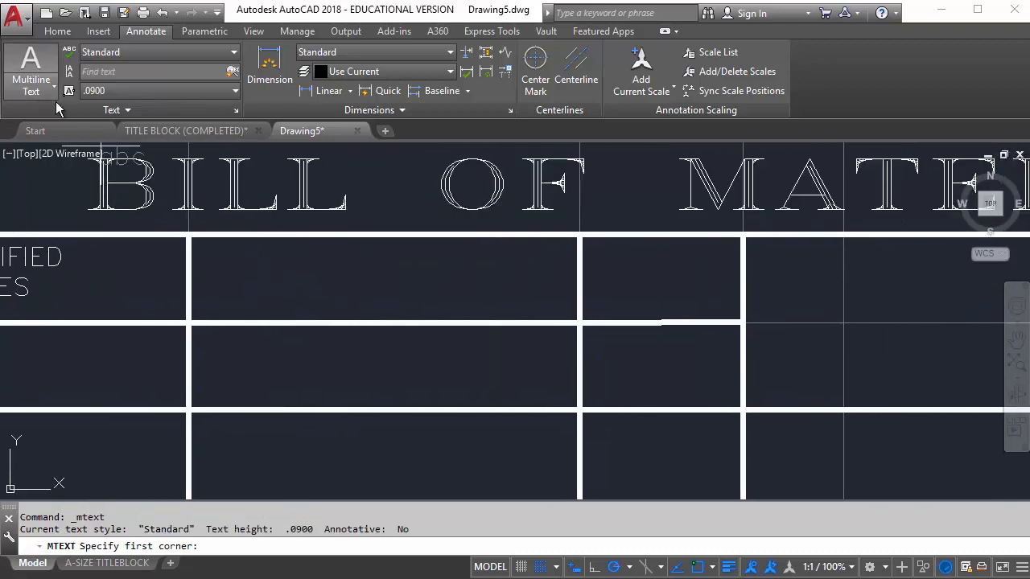
{"action": "left_click", "coordinate": [189, 235]}
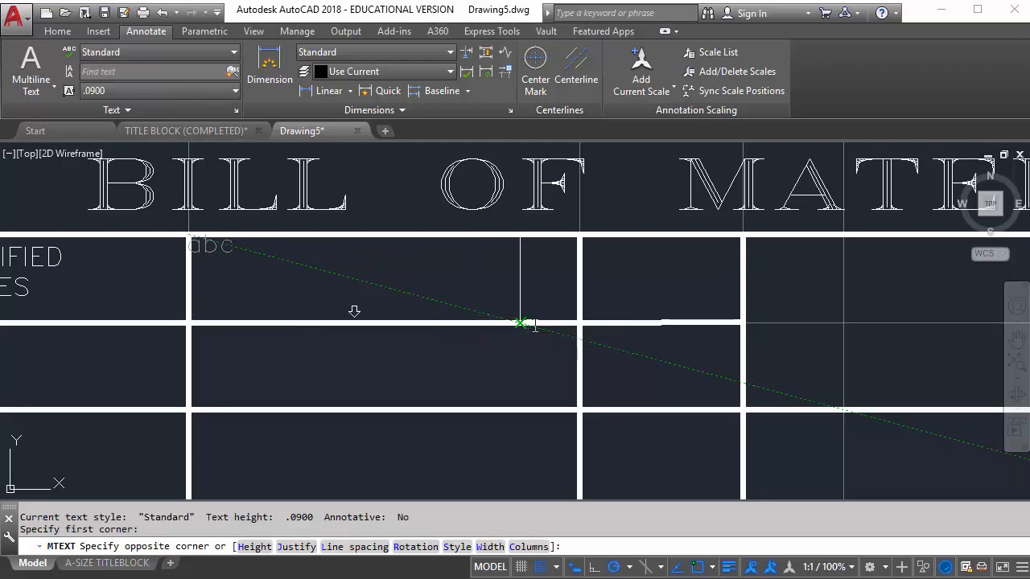
{"action": "left_click", "coordinate": [579, 323]}
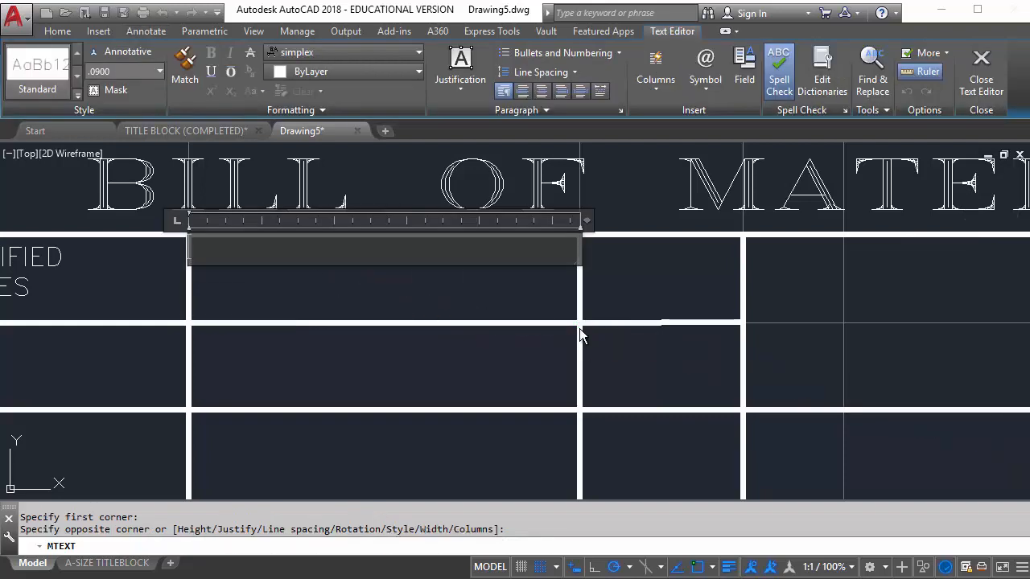
{"action": "type", "text": "DRAWN BY"}
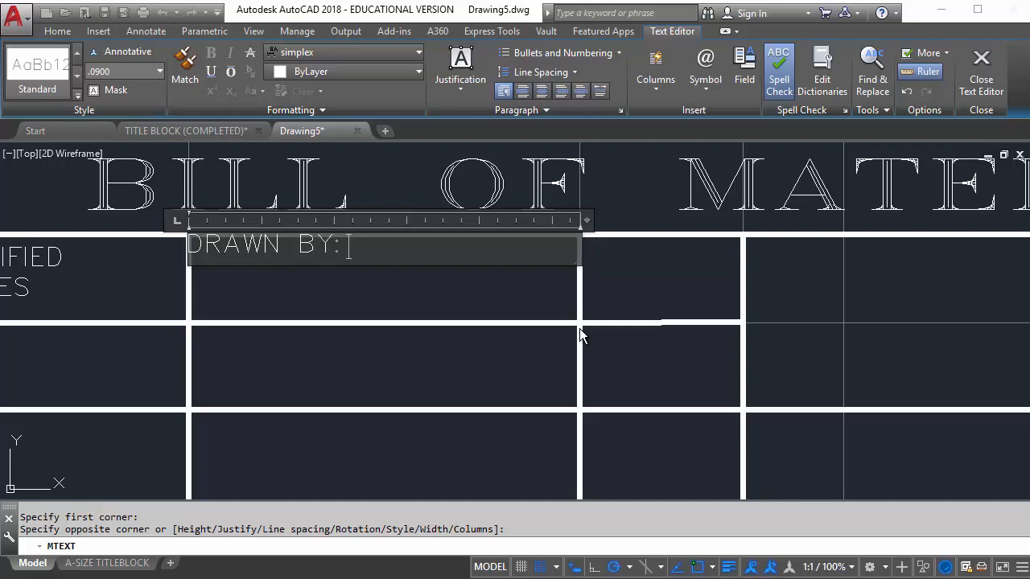
{"action": "type", "text": ":"}
{"action": "key", "text": "Return"}
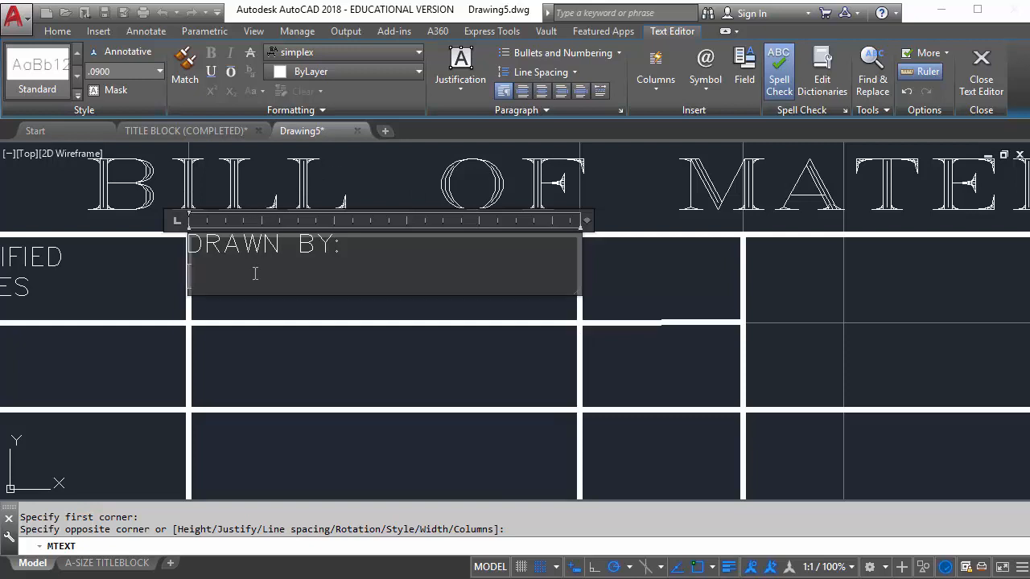
{"action": "type", "text": "MARVIN MORGAN"}
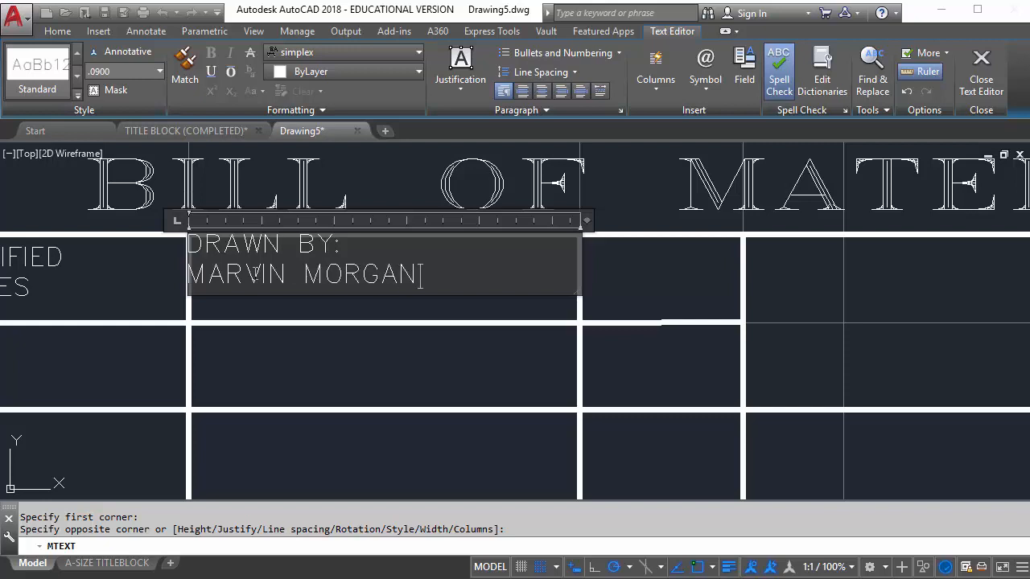
Give the drafter's name .1200 height and the scripts font, then commit the text.
{"action": "left_click_drag", "start_coordinate": [421, 278], "coordinate": [184, 289]}
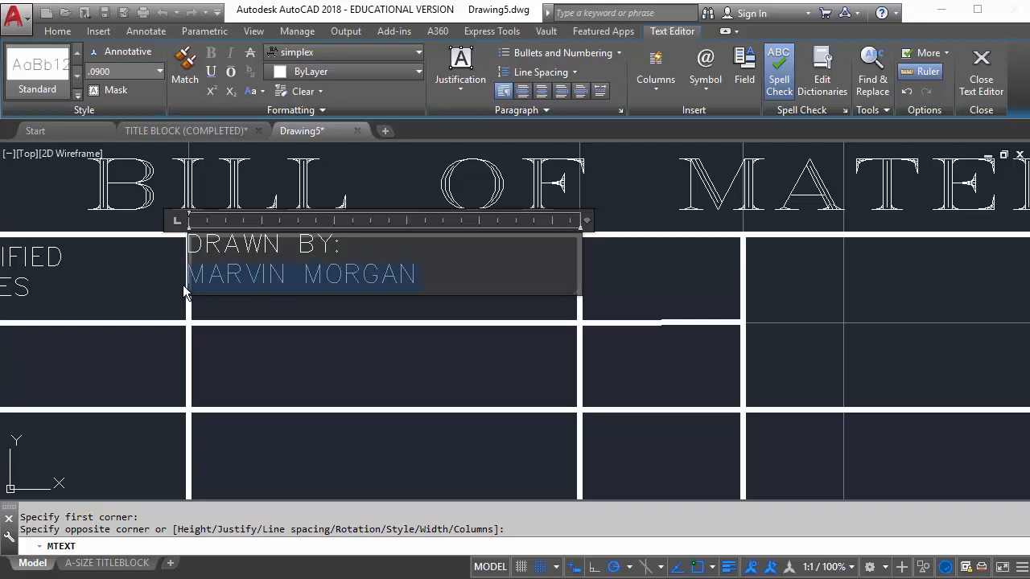
{"action": "left_click", "coordinate": [97, 71]}
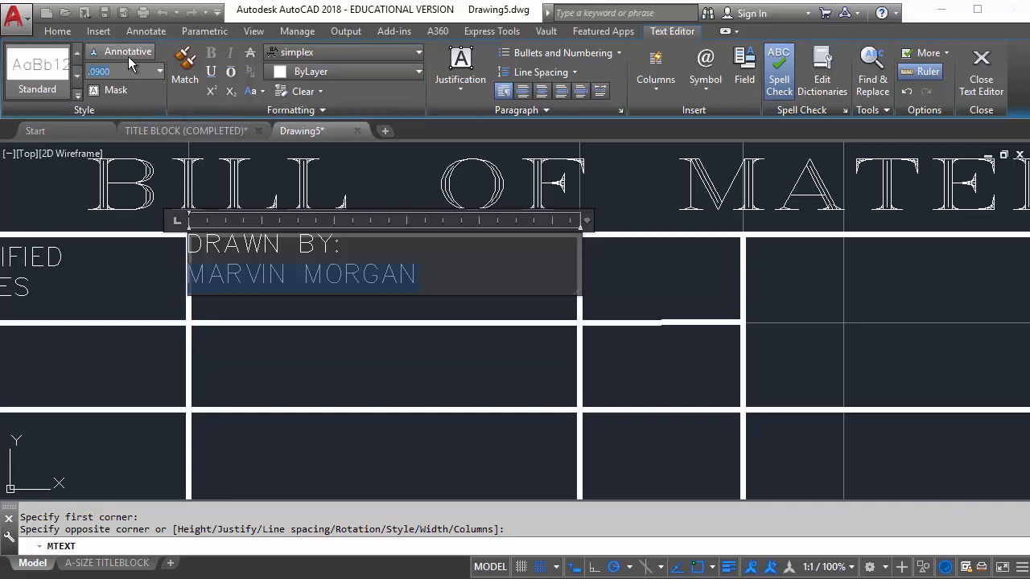
{"action": "type", "text": ".12"}
{"action": "key", "text": "Return"}
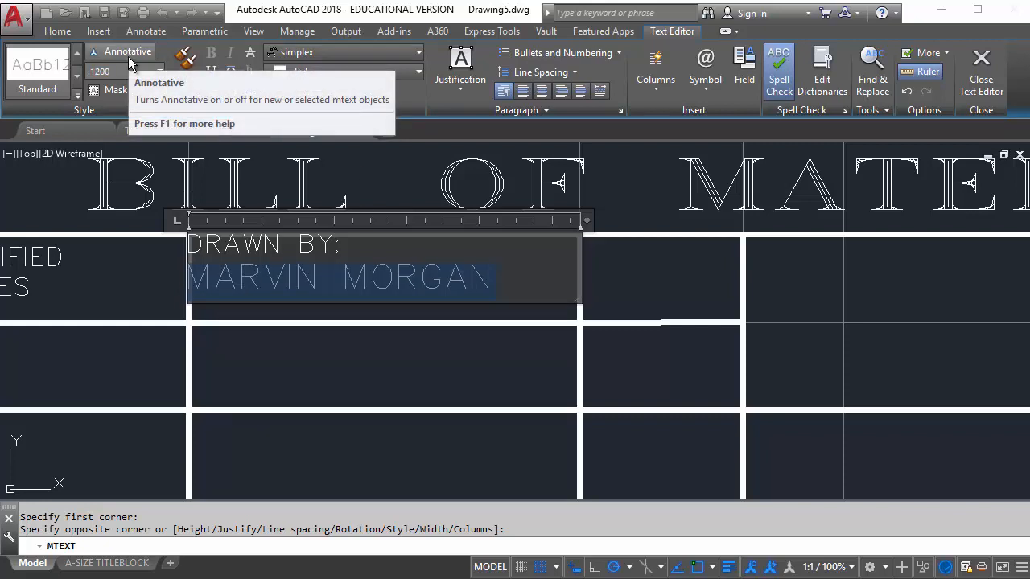
{"action": "left_click", "coordinate": [334, 52]}
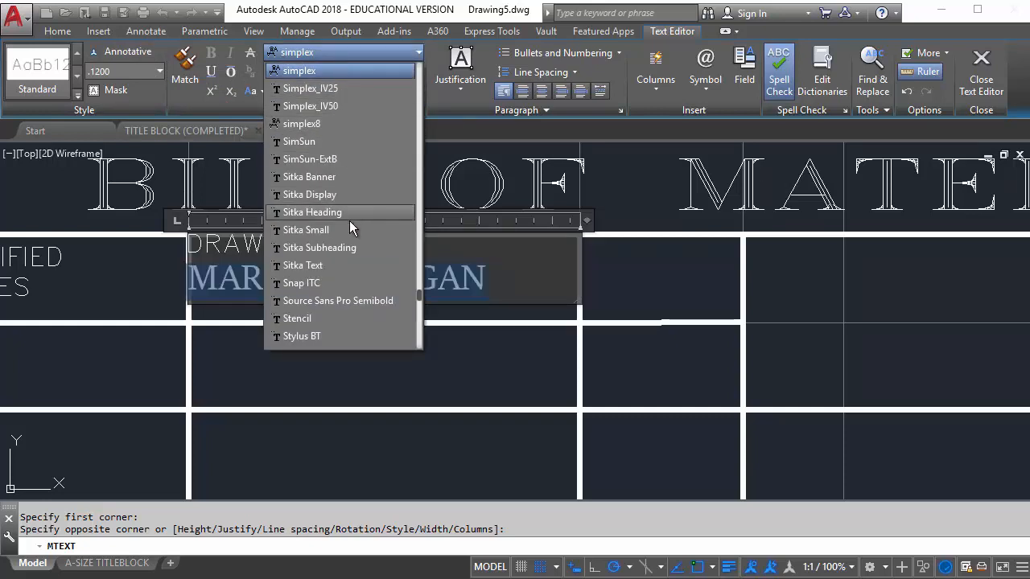
{"action": "scroll", "coordinate": [353, 217], "scroll_direction": "up", "scroll_amount": 1}
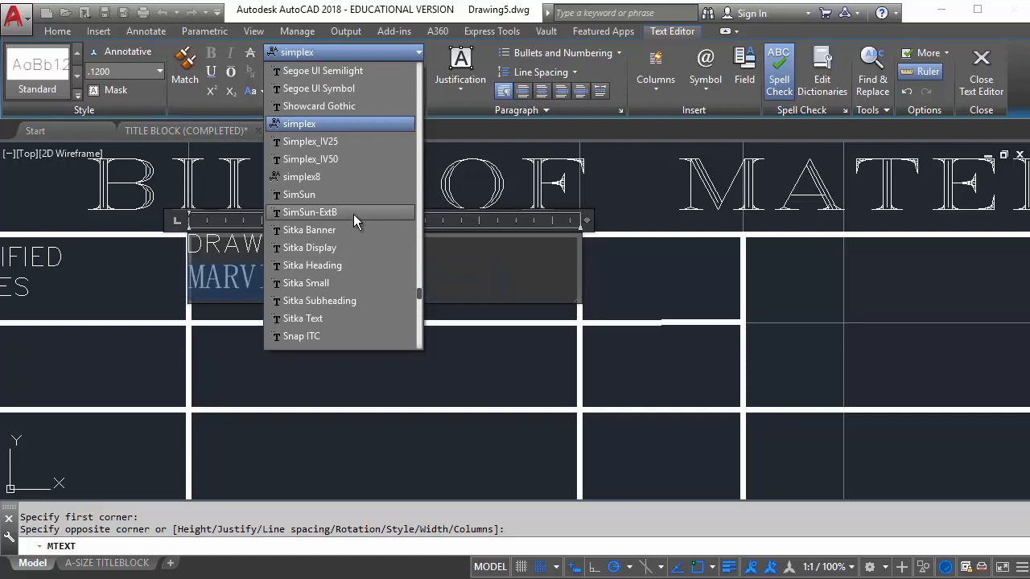
{"action": "scroll", "coordinate": [353, 214], "scroll_direction": "up", "scroll_amount": 5}
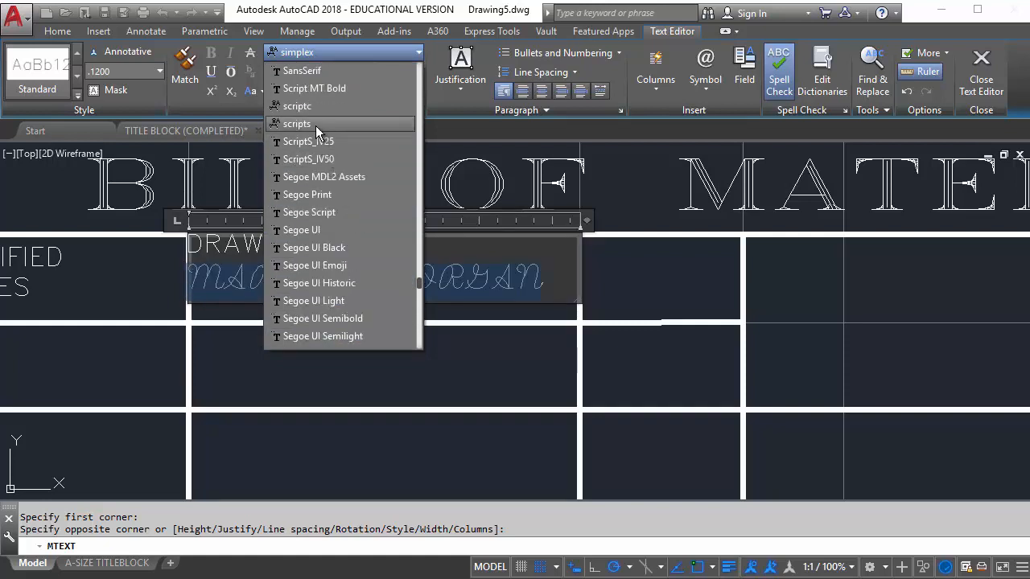
{"action": "left_click", "coordinate": [315, 125]}
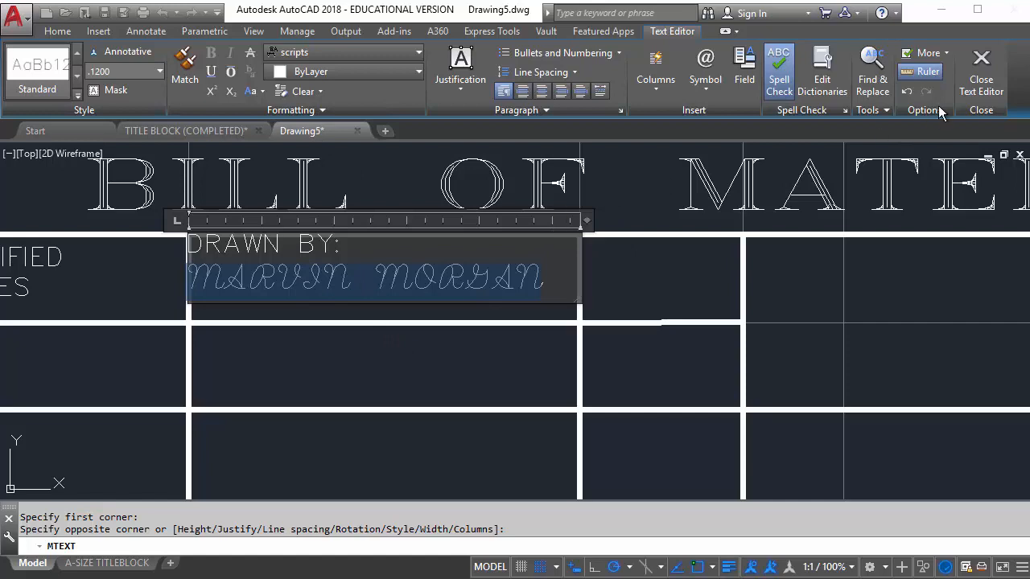
{"action": "left_click", "coordinate": [977, 71]}
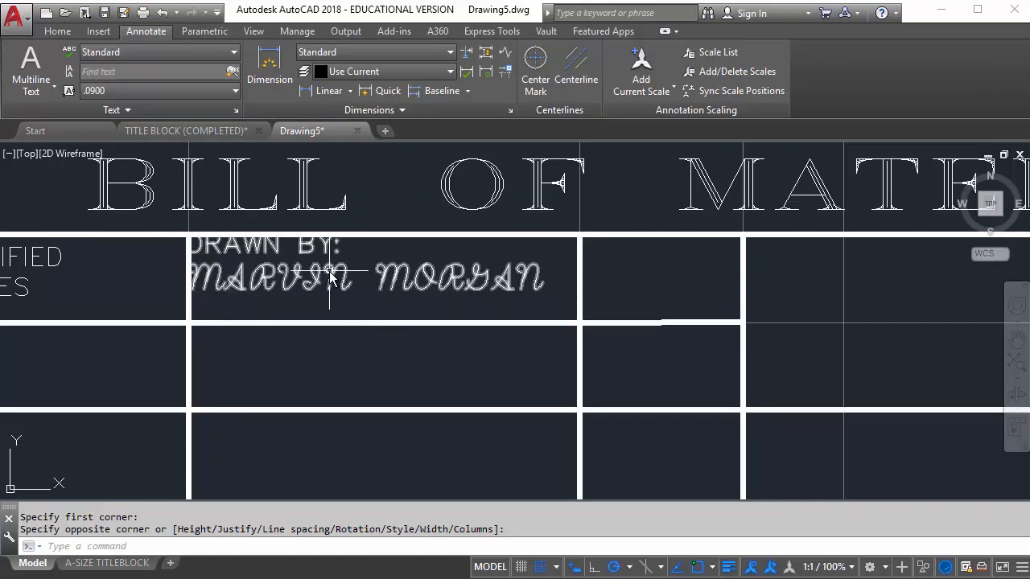
Check the DRAWN BY text's placement and pan to the neighbouring cells.
{"action": "left_click", "coordinate": [276, 292]}
{"action": "left_click", "coordinate": [190, 238]}
{"action": "scroll", "coordinate": [190, 238], "scroll_direction": "up", "scroll_amount": 2}
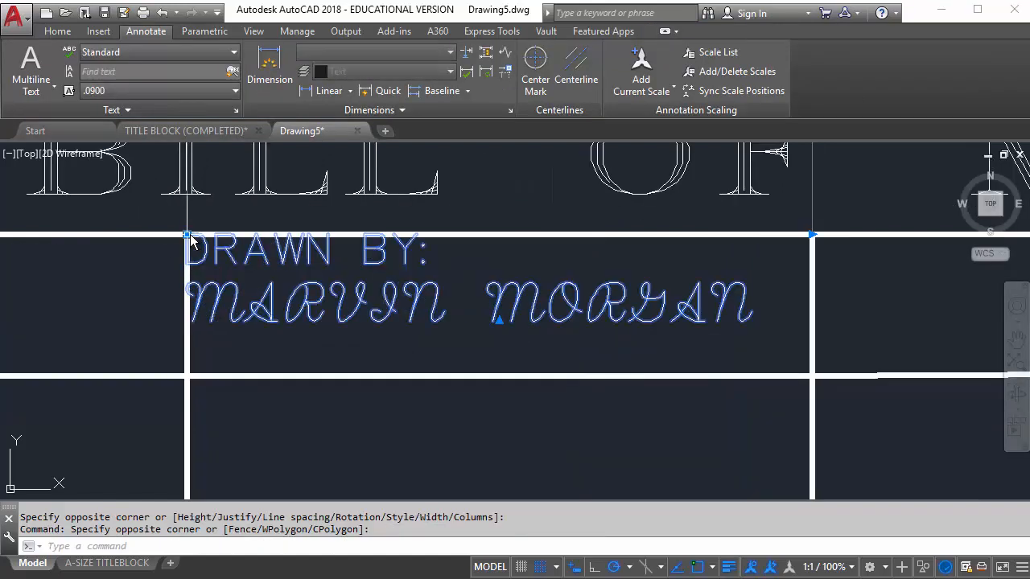
{"action": "left_click", "coordinate": [186, 235]}
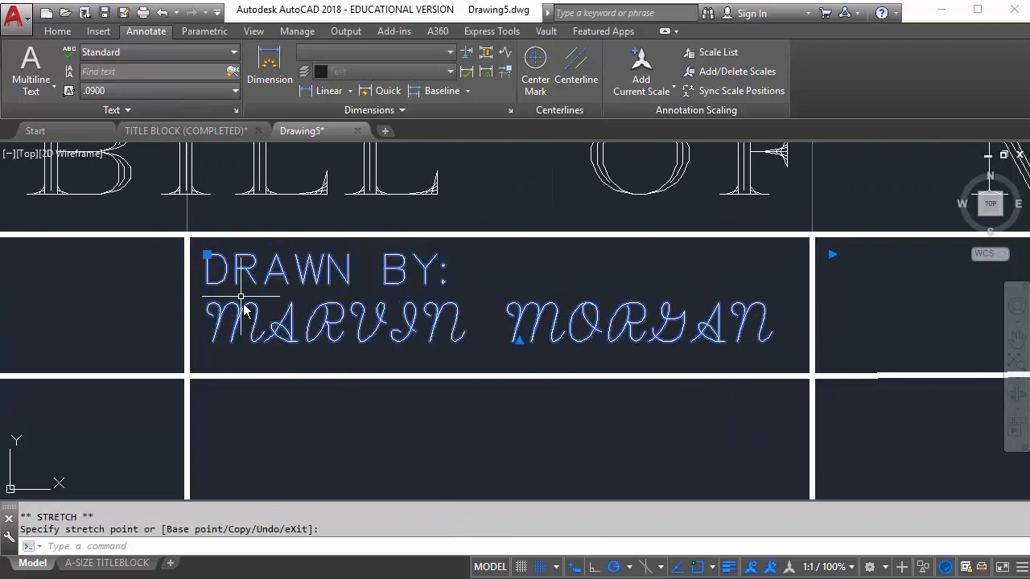
{"action": "scroll", "coordinate": [259, 336], "scroll_direction": "down", "scroll_amount": 3}
{"action": "scroll", "coordinate": [259, 336], "scroll_direction": "down", "scroll_amount": 1}
{"action": "scroll", "coordinate": [368, 292], "scroll_direction": "up", "scroll_amount": 2}
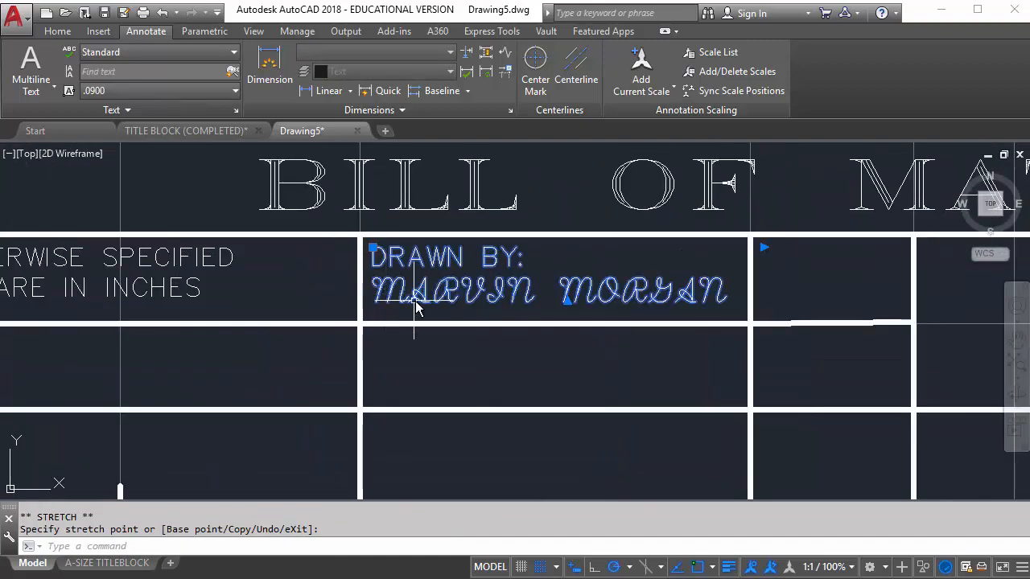
{"action": "key", "text": "Escape"}
{"action": "key", "text": "Escape"}
{"action": "scroll", "coordinate": [374, 239], "scroll_direction": "up", "scroll_amount": 2}
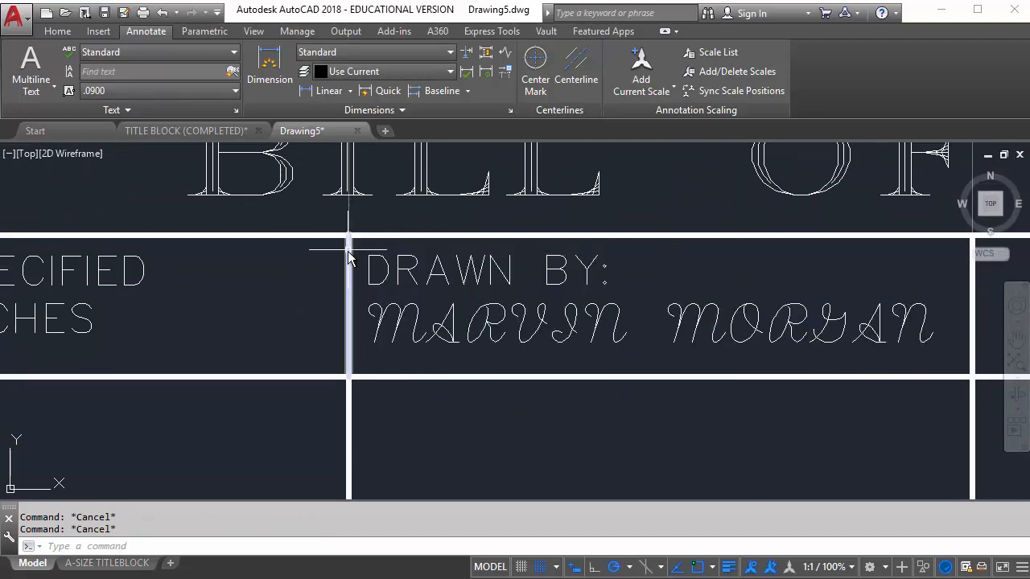
{"action": "middle_click_drag", "start_coordinate": [419, 272], "coordinate": [352, 266]}
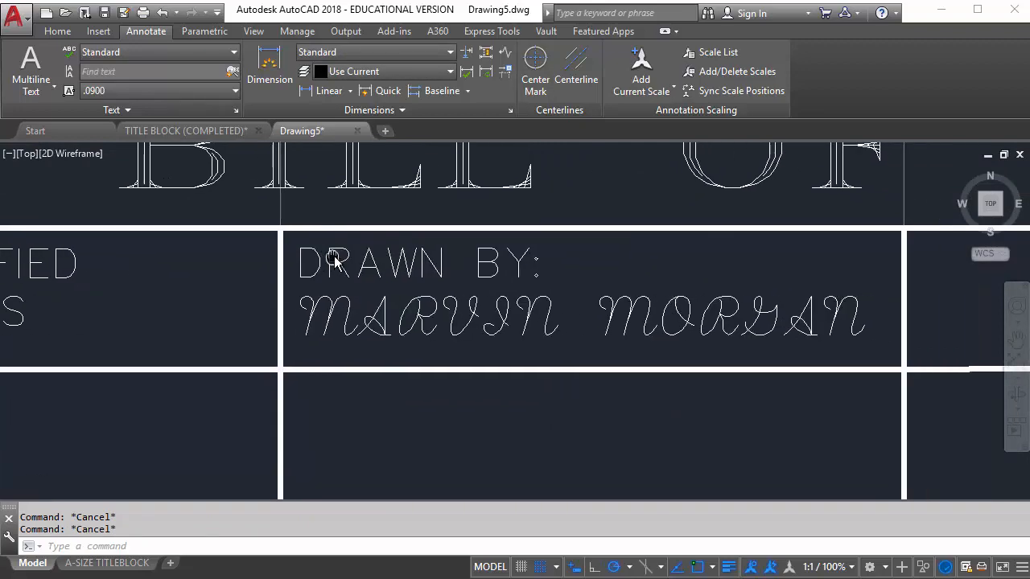
{"action": "scroll", "coordinate": [352, 266], "scroll_direction": "down", "scroll_amount": 2}
{"action": "scroll", "coordinate": [504, 310], "scroll_direction": "down", "scroll_amount": 2}
{"action": "mouse_move", "coordinate": [655, 288]}
{"action": "middle_mouse_down"}
{"action": "mouse_move", "coordinate": [430, 265]}
{"action": "mouse_move", "coordinate": [345, 271]}
{"action": "middle_mouse_up"}
{"action": "scroll", "coordinate": [429, 267], "scroll_direction": "up", "scroll_amount": 4}
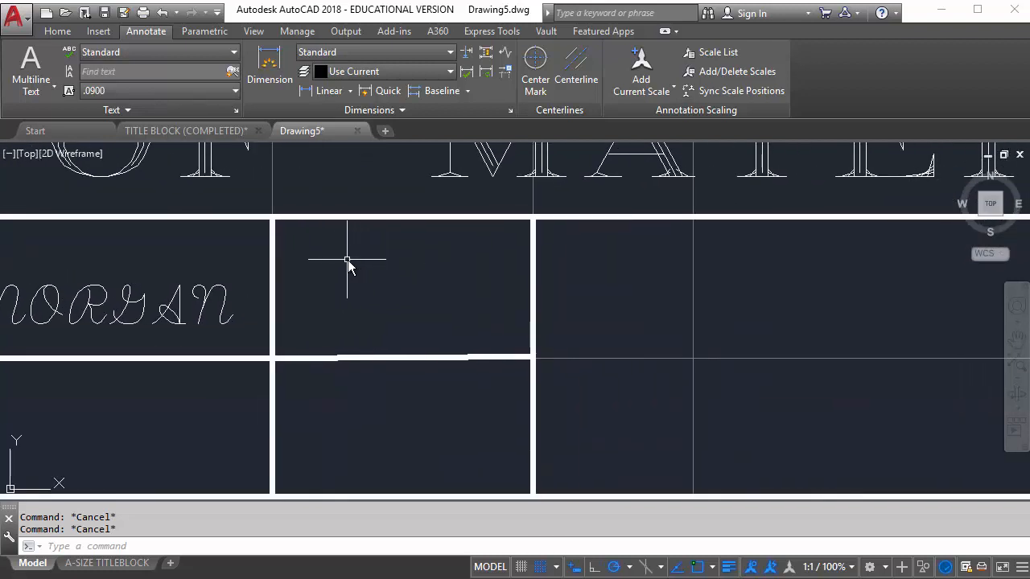
Add a multiline 'DATE' label spanning the cell right of DRAWN BY.
{"action": "left_click", "coordinate": [30, 69]}
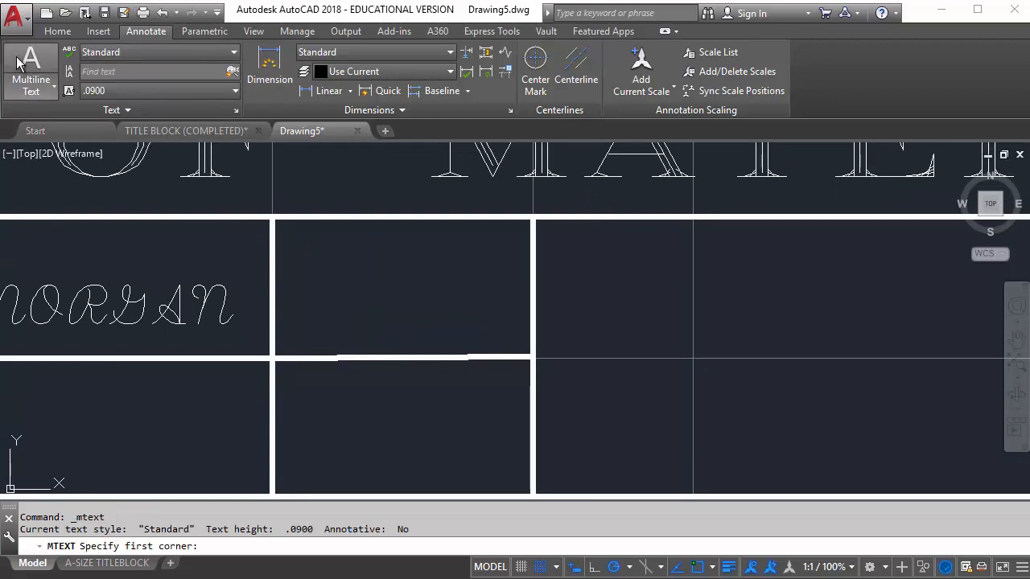
{"action": "left_click", "coordinate": [273, 217]}
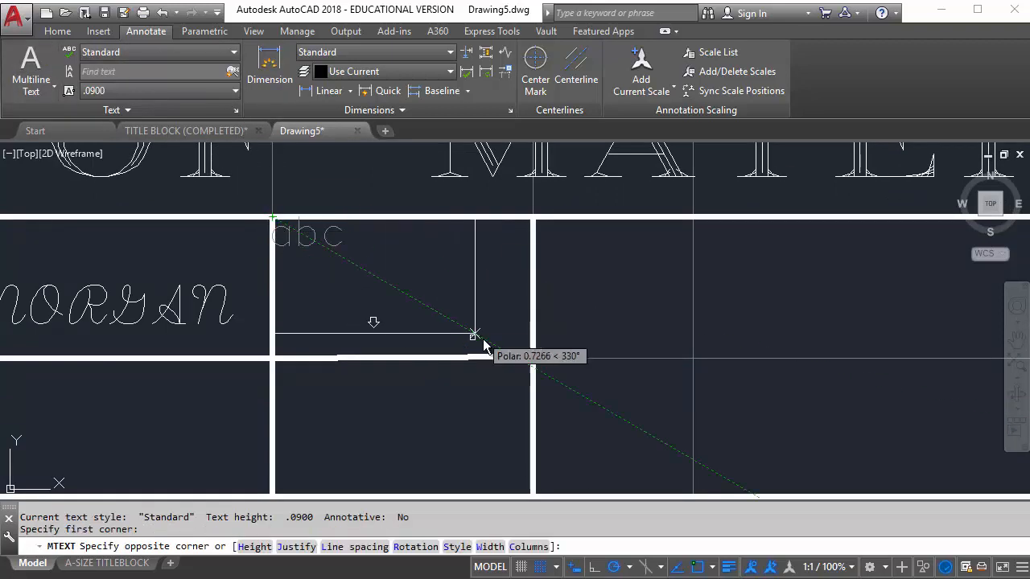
{"action": "left_click", "coordinate": [532, 358]}
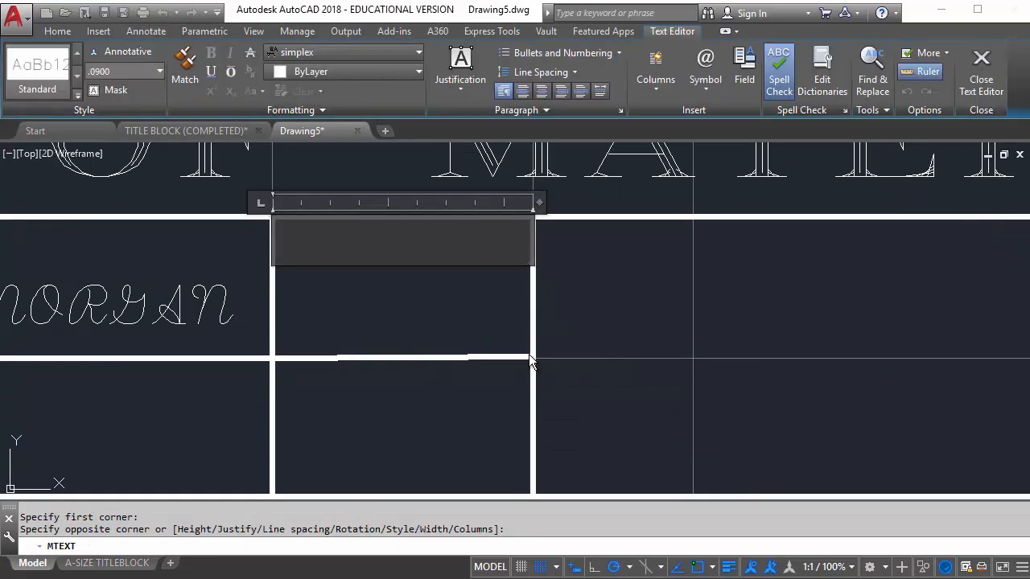
{"action": "type", "text": "DATE"}
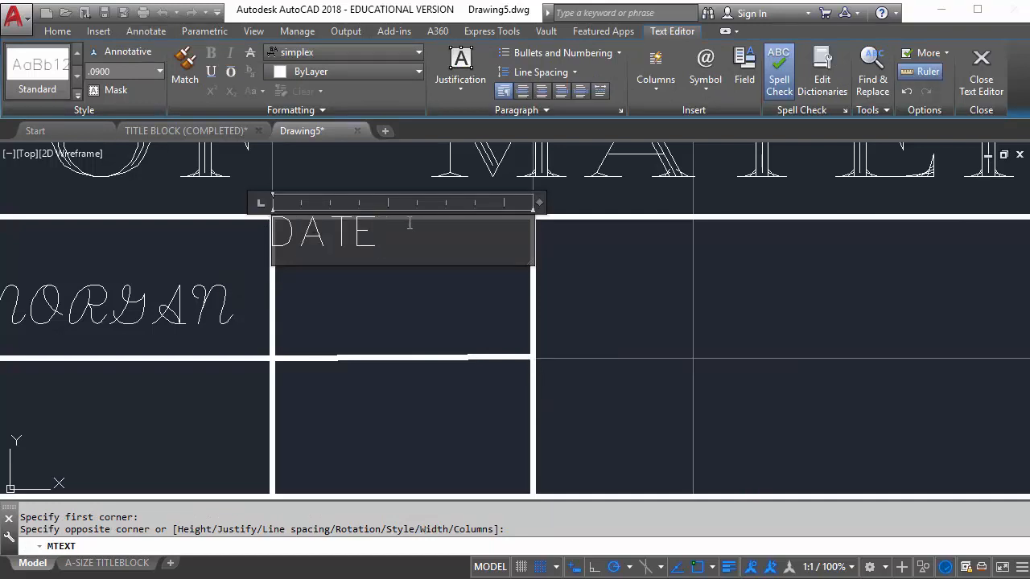
{"action": "left_click", "coordinate": [403, 282]}
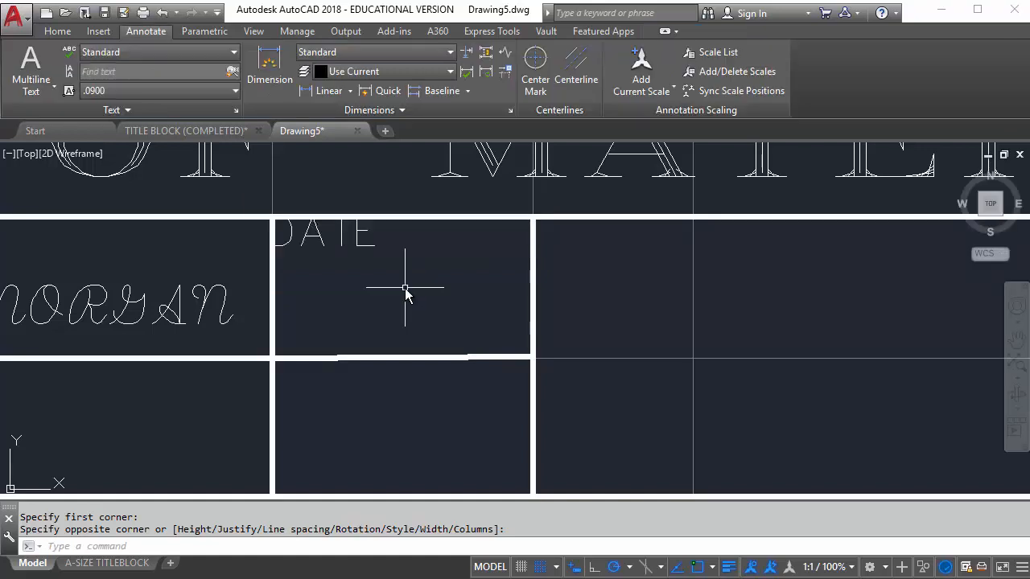
{"action": "key", "text": "Escape"}
{"action": "key", "text": "Escape"}
Inspect the DATE cell's border, then pan to the empty cell below the notes.
{"action": "left_click", "coordinate": [356, 239]}
{"action": "left_click", "coordinate": [267, 216]}
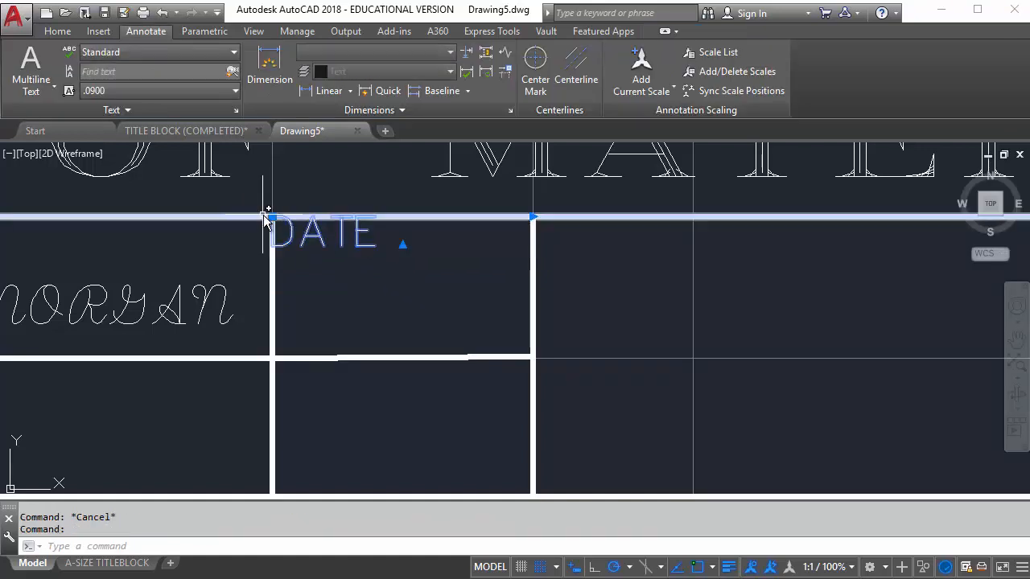
{"action": "left_click", "coordinate": [272, 217]}
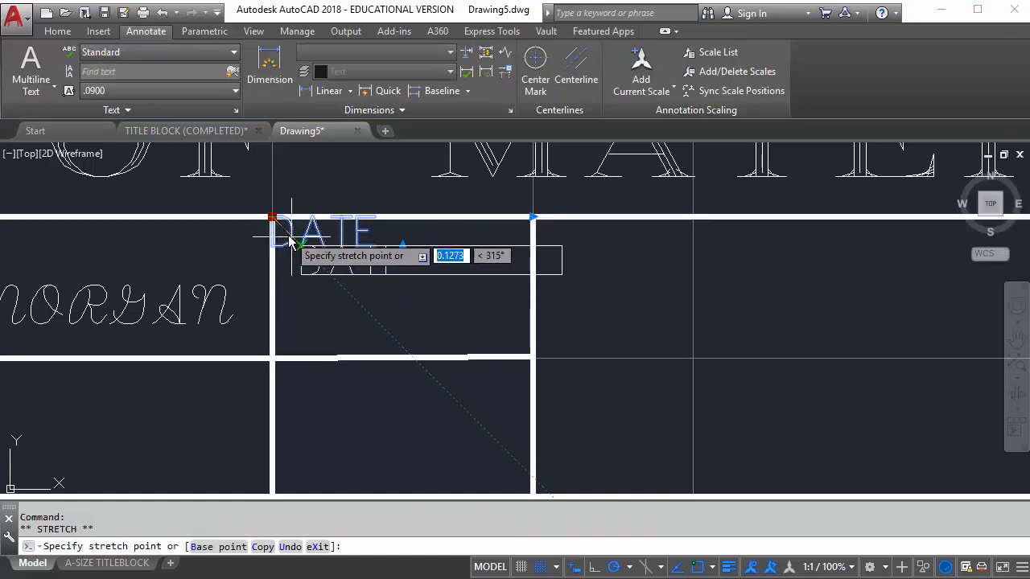
{"action": "key", "text": "Escape"}
{"action": "key", "text": "Escape"}
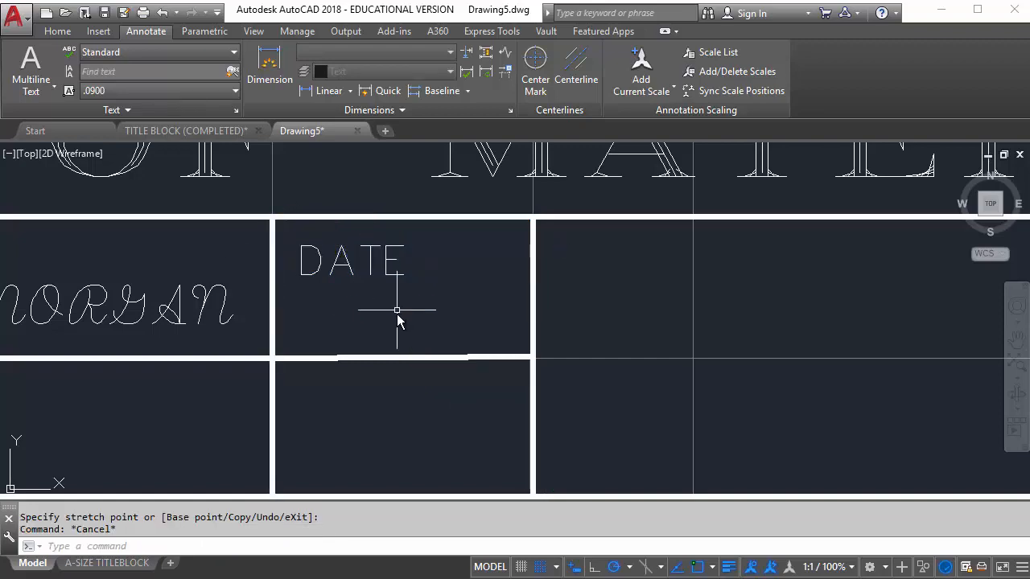
{"action": "scroll", "coordinate": [352, 320], "scroll_direction": "up", "scroll_amount": 2}
{"action": "scroll", "coordinate": [351, 316], "scroll_direction": "down", "scroll_amount": 2}
{"action": "middle_click_drag", "start_coordinate": [331, 323], "coordinate": [495, 260]}
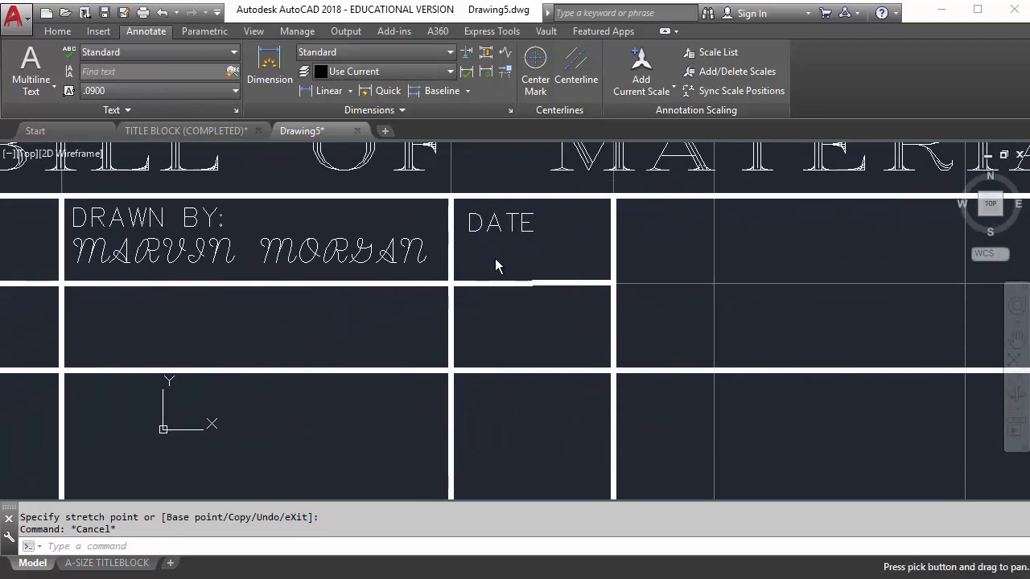
{"action": "scroll", "coordinate": [359, 312], "scroll_direction": "down", "scroll_amount": 1}
{"action": "middle_click_drag", "start_coordinate": [166, 320], "coordinate": [393, 271]}
{"action": "middle_click_drag", "start_coordinate": [230, 275], "coordinate": [260, 237]}
{"action": "scroll", "coordinate": [169, 240], "scroll_direction": "up", "scroll_amount": 2}
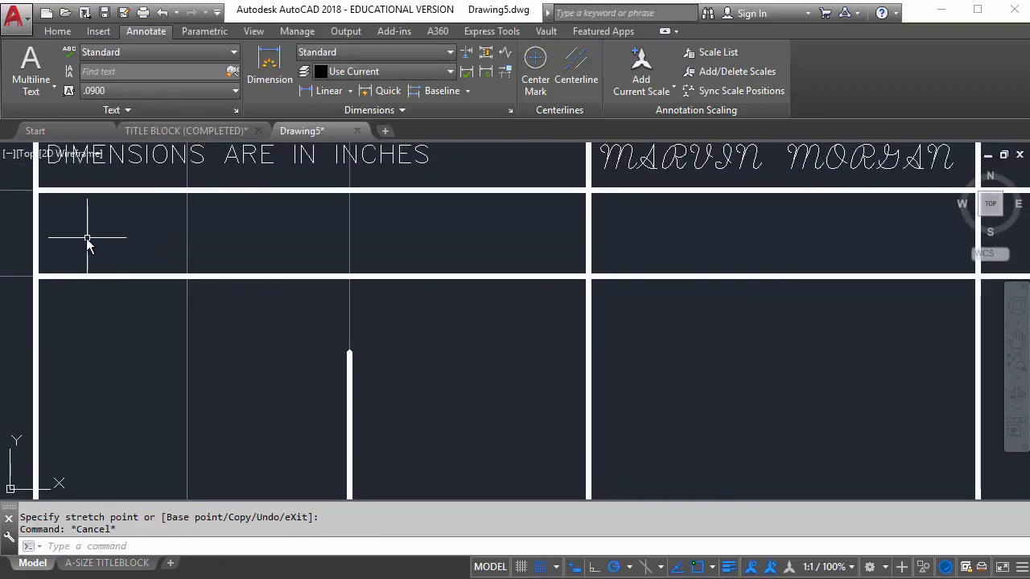
{"action": "middle_click_drag", "start_coordinate": [80, 241], "coordinate": [192, 255]}
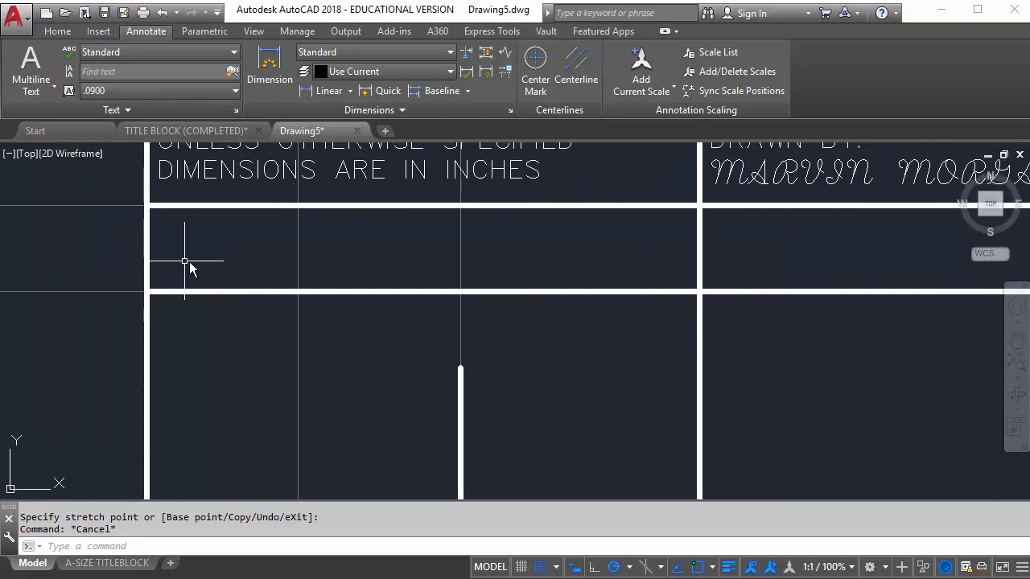
Draw a text box in the empty cell and type 'REMOVE ALL BURRS & BREAK' / 'SHARP EDGES'.
{"action": "left_click", "coordinate": [32, 83]}
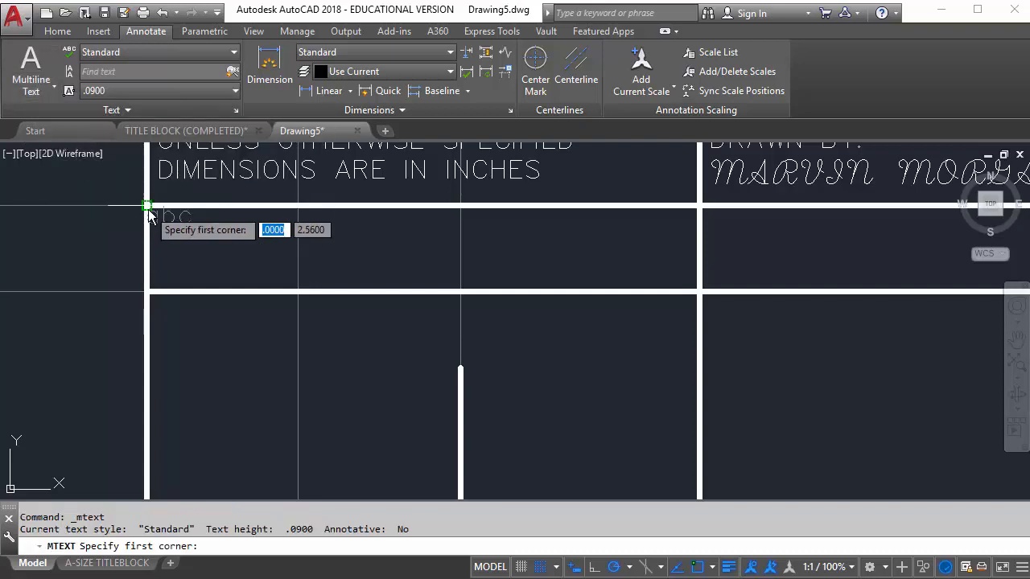
{"action": "left_click", "coordinate": [147, 207]}
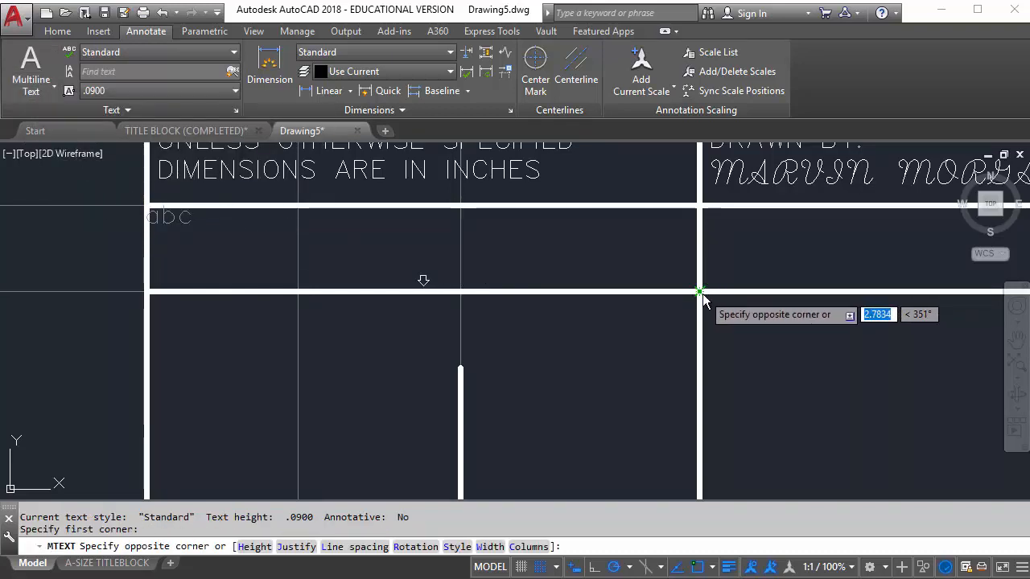
{"action": "left_click", "coordinate": [699, 292]}
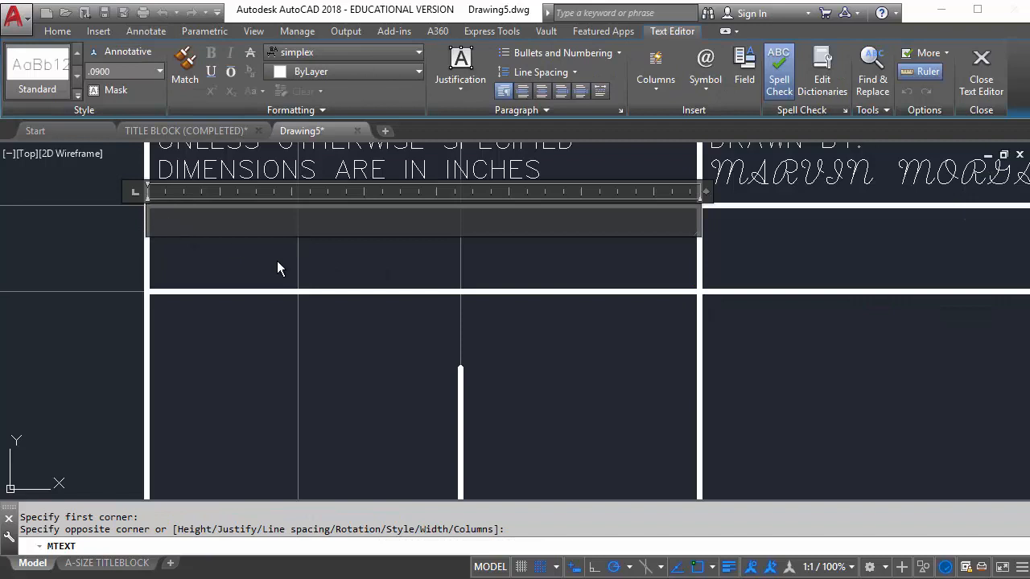
{"action": "type", "text": "REMOVE ALL BURRS"}
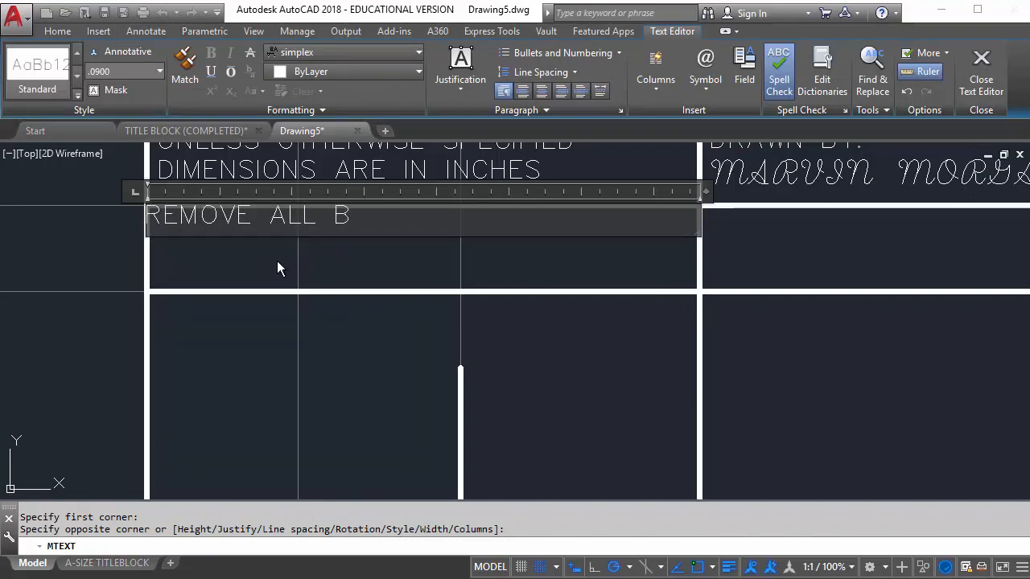
{"action": "key", "text": "BackSpace"}
{"action": "type", "text": "RS"}
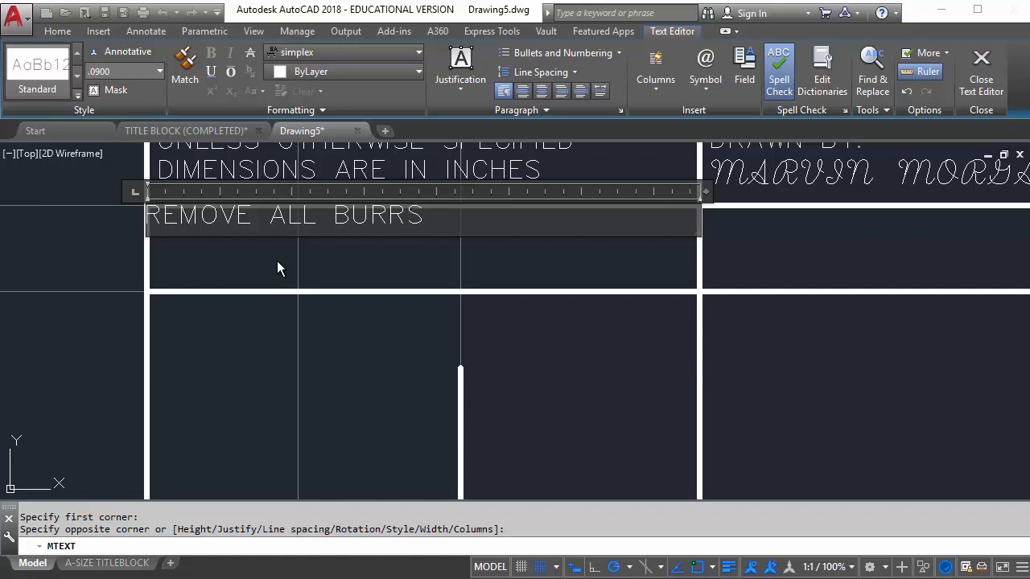
{"action": "type", "text": " & "}
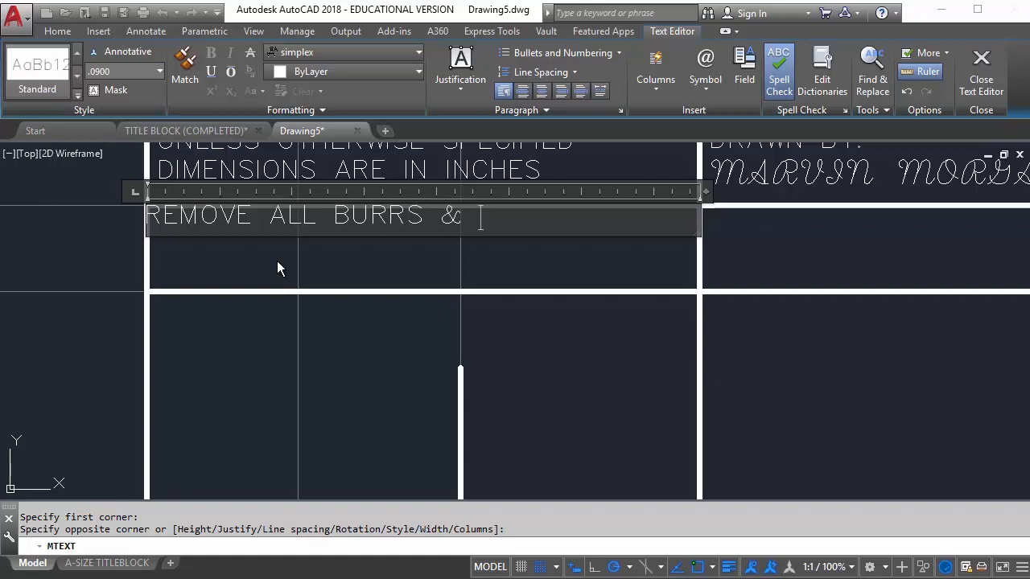
{"action": "type", "text": "BREA"}
{"action": "key", "text": "BackSpace"}
{"action": "type", "text": "EAKS"}
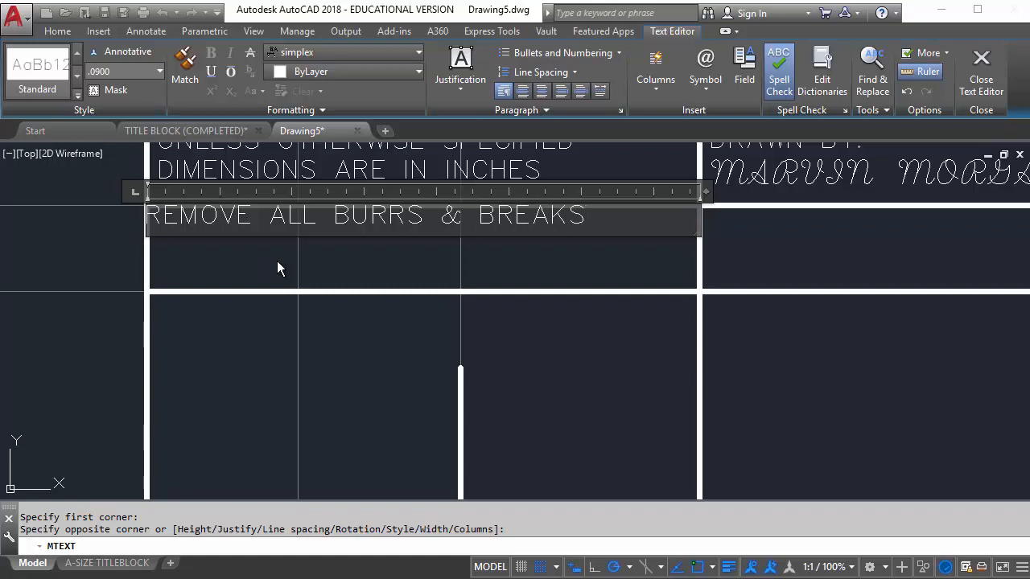
{"action": "key", "text": "Return"}
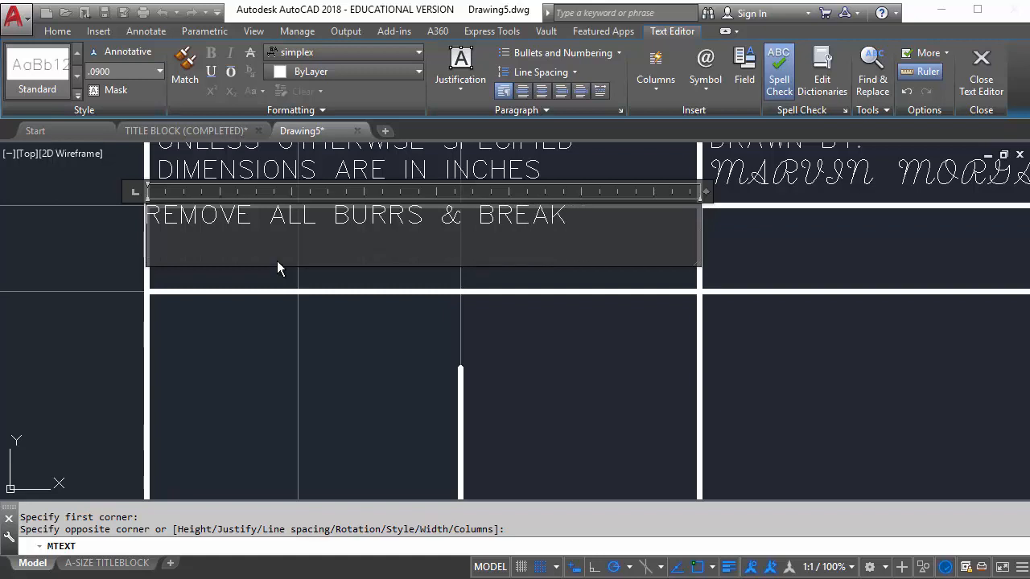
{"action": "type", "text": "SHARP EDGES"}
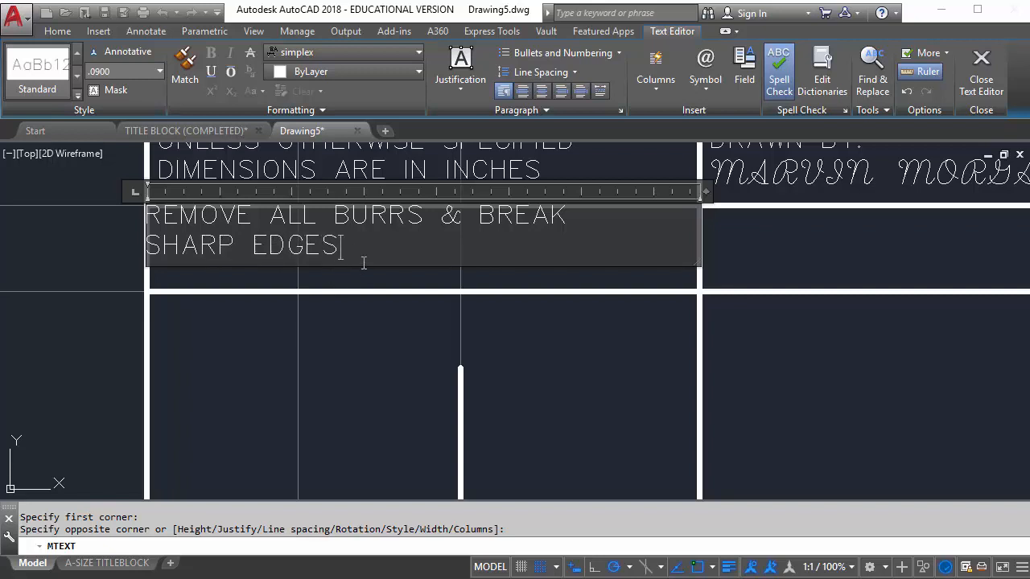
Commit the burrs note and shift its corner slightly inward within the cell.
{"action": "left_click_drag", "start_coordinate": [341, 246], "coordinate": [138, 218]}
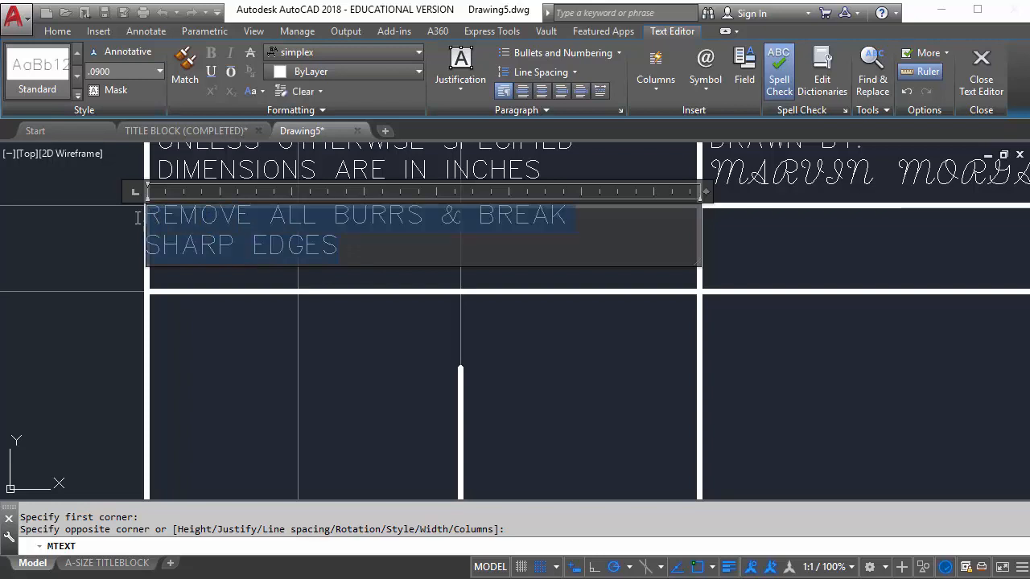
{"action": "left_click", "coordinate": [364, 367]}
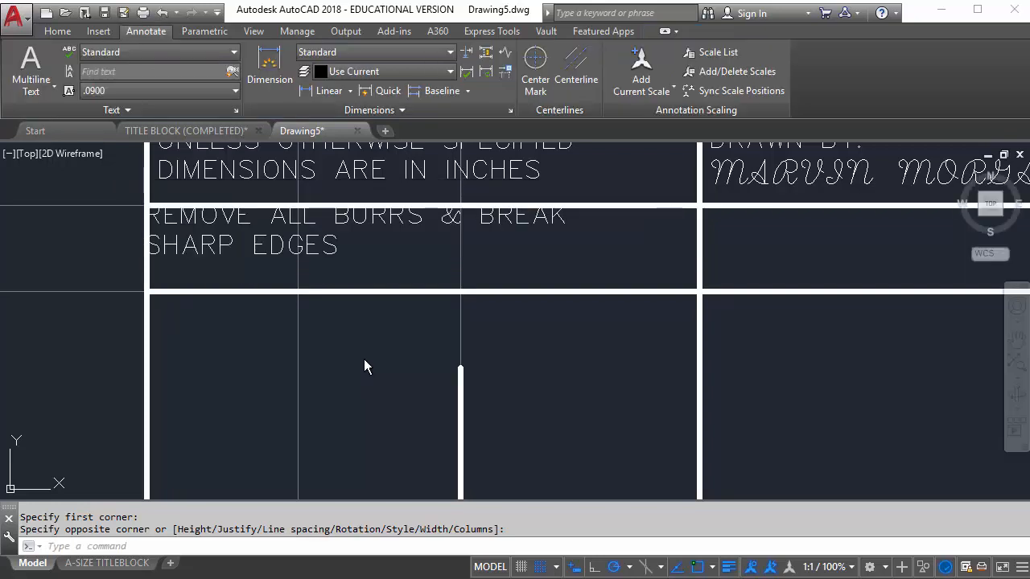
{"action": "key", "text": "Escape"}
{"action": "key", "text": "Escape"}
{"action": "left_click", "coordinate": [184, 228]}
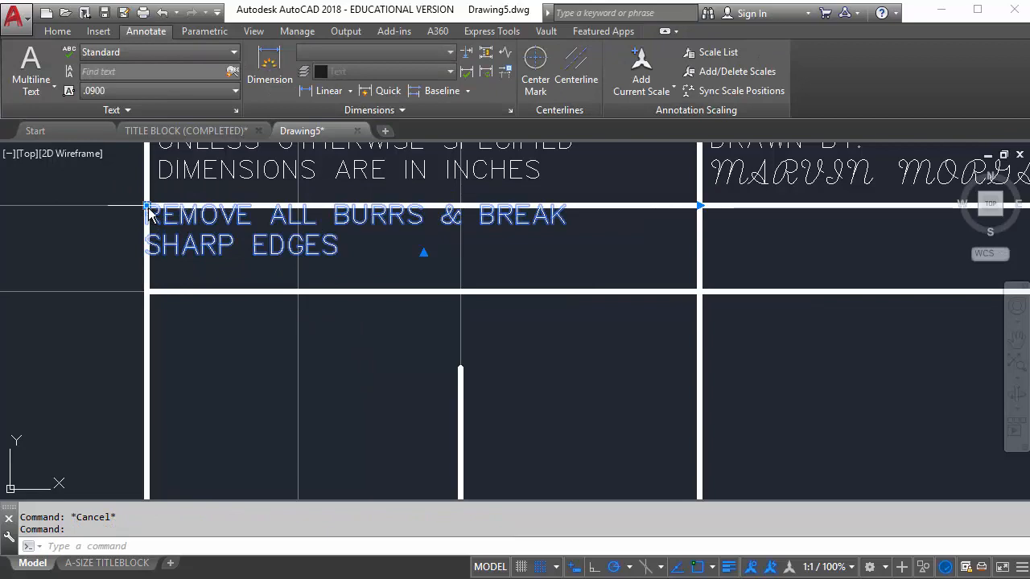
{"action": "left_click", "coordinate": [145, 208]}
{"action": "left_click", "coordinate": [163, 226]}
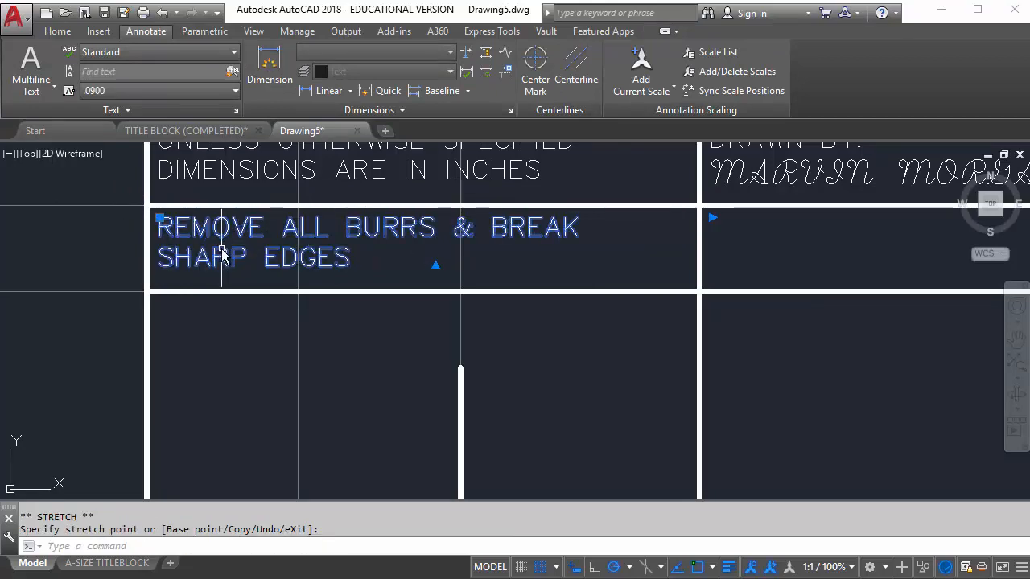
{"action": "scroll", "coordinate": [181, 242], "scroll_direction": "up", "scroll_amount": 3}
{"action": "scroll", "coordinate": [175, 289], "scroll_direction": "down", "scroll_amount": 5}
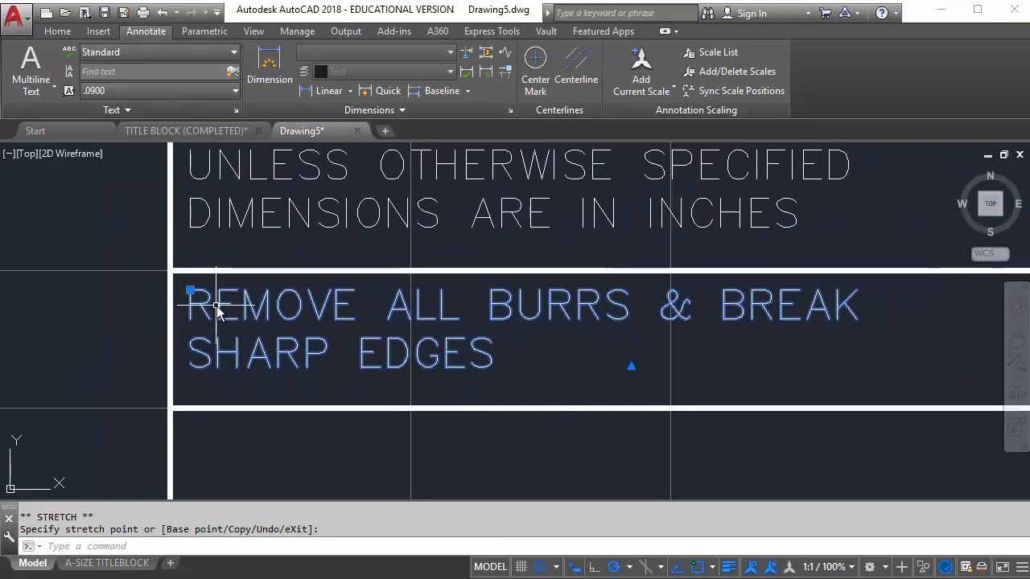
{"action": "key", "text": "Escape"}
{"action": "key", "text": "Escape"}
{"action": "middle_click_drag", "start_coordinate": [295, 333], "coordinate": [250, 291]}
{"action": "scroll", "coordinate": [617, 322], "scroll_direction": "down", "scroll_amount": 2}
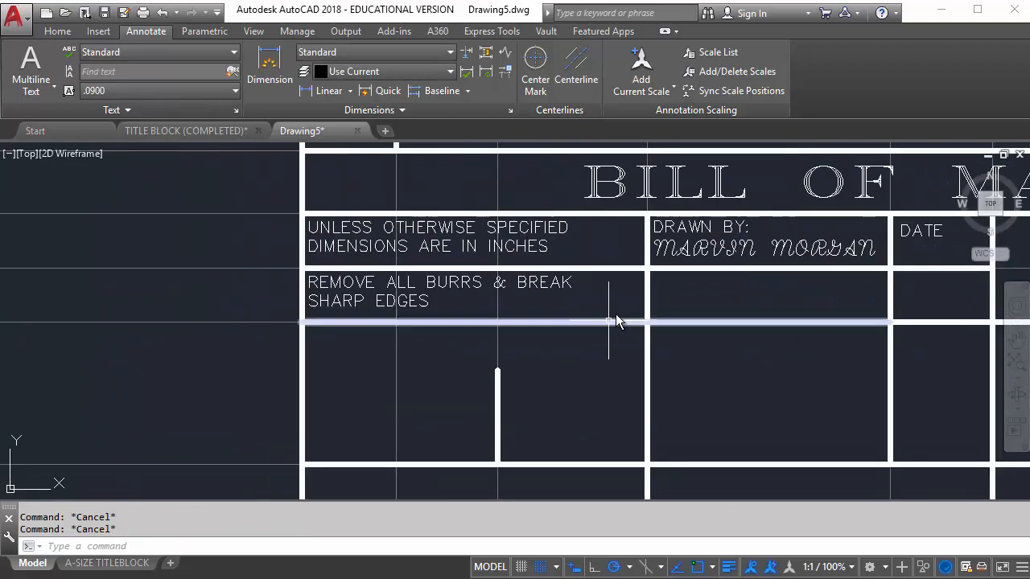
Add an 'APPROVED BY:' multiline label in the cell below DRAWN BY.
{"action": "middle_click_drag", "start_coordinate": [617, 322], "coordinate": [370, 279]}
{"action": "scroll", "coordinate": [371, 290], "scroll_direction": "up", "scroll_amount": 3}
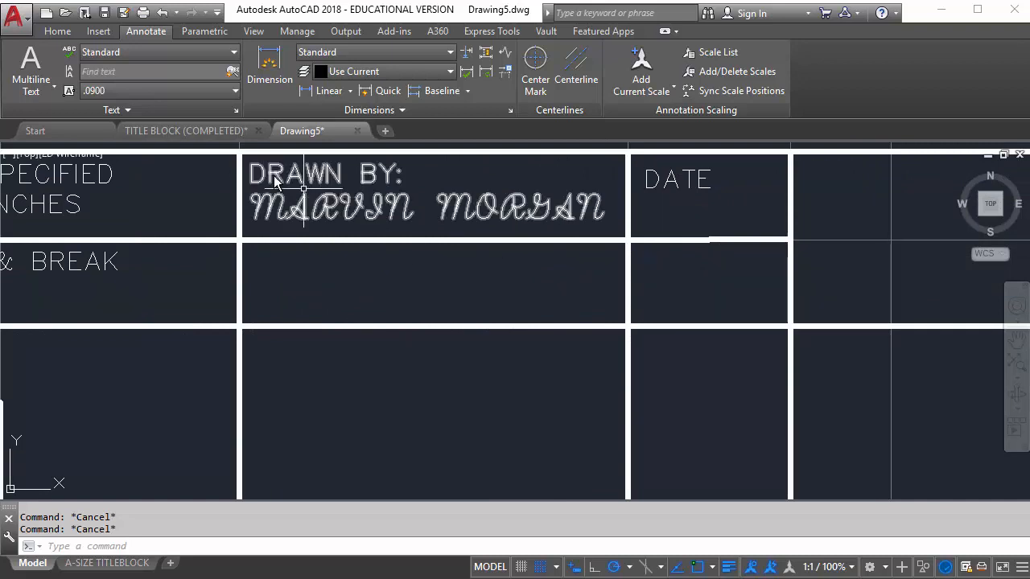
{"action": "left_click", "coordinate": [31, 74]}
{"action": "left_click", "coordinate": [241, 247]}
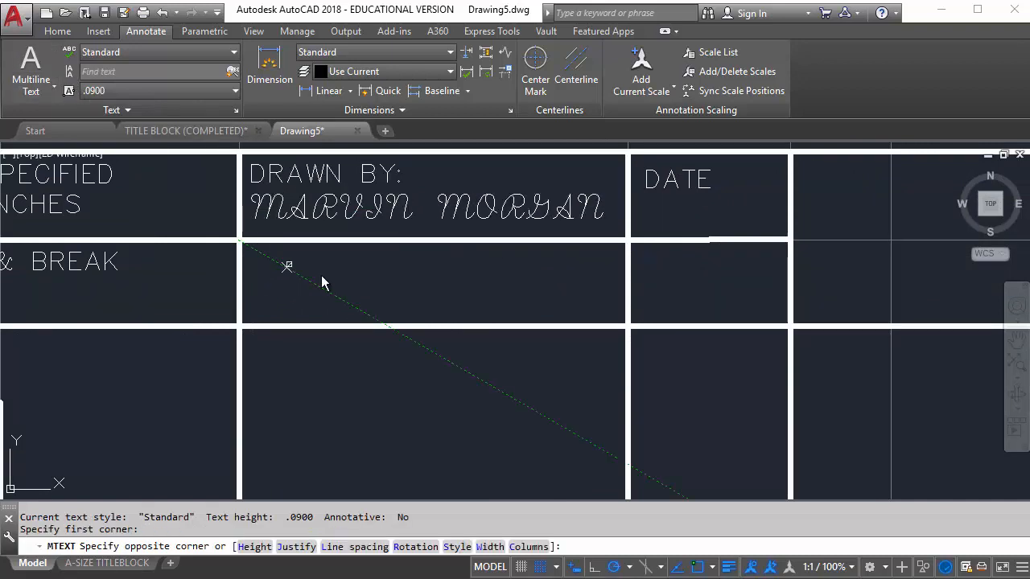
{"action": "left_click", "coordinate": [630, 328]}
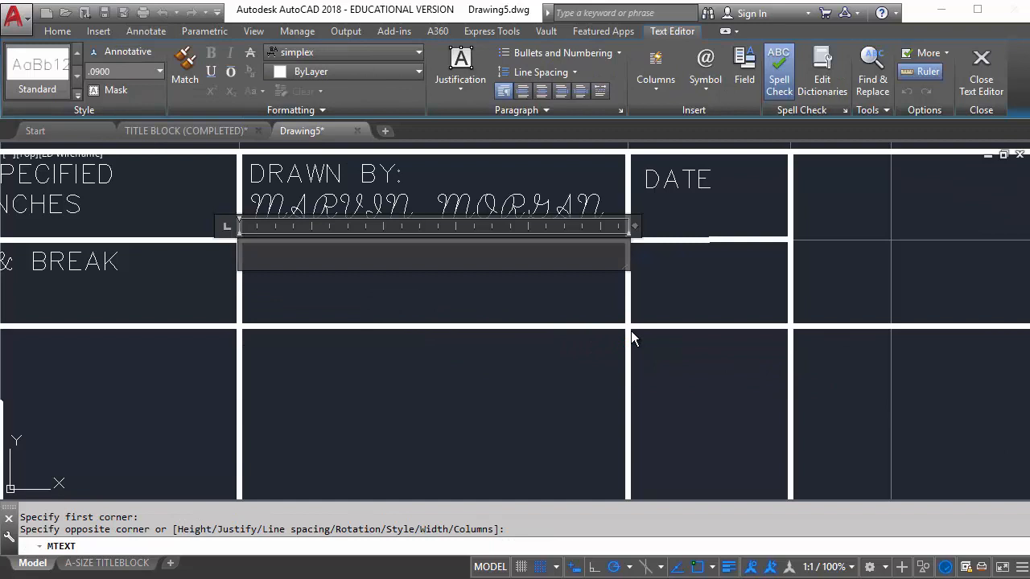
{"action": "type", "text": "APPROVED BY"}
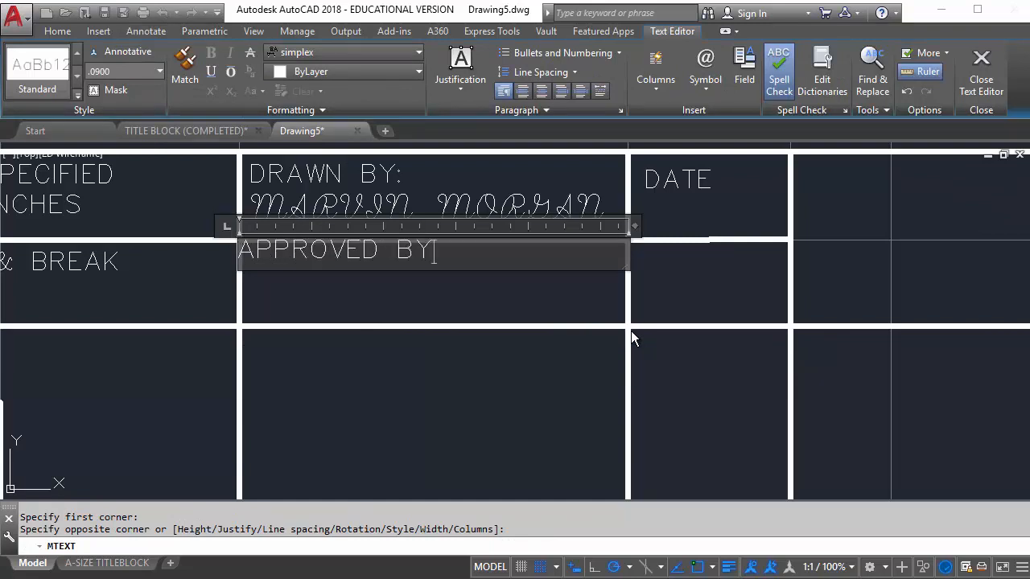
{"action": "type", "text": ":"}
{"action": "left_click", "coordinate": [495, 218]}
Shift the APPROVED BY: label lower and right, then pan to the next empty cell.
{"action": "left_click", "coordinate": [251, 253]}
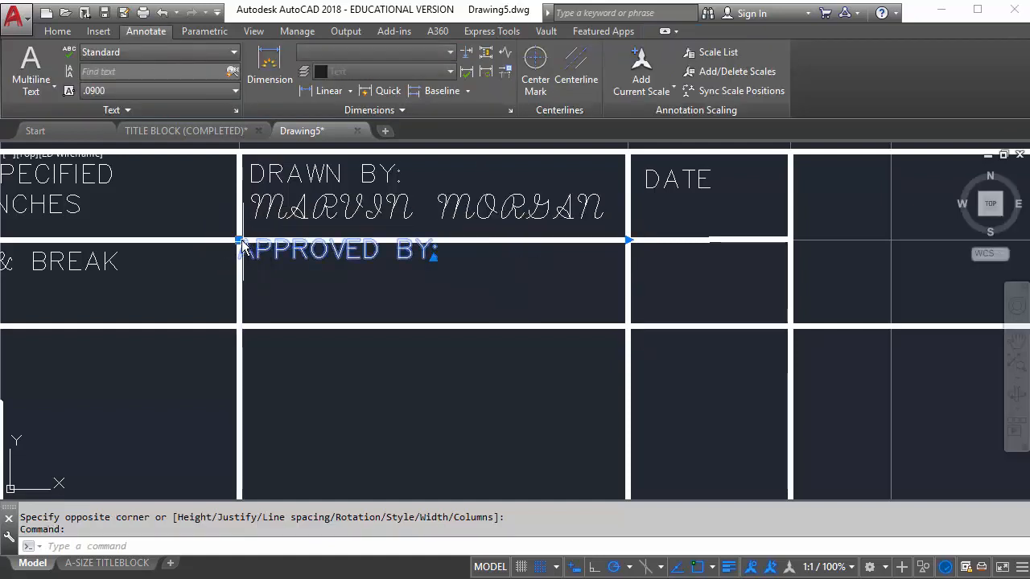
{"action": "left_click", "coordinate": [239, 241]}
{"action": "left_click", "coordinate": [253, 255]}
{"action": "key", "text": "Escape"}
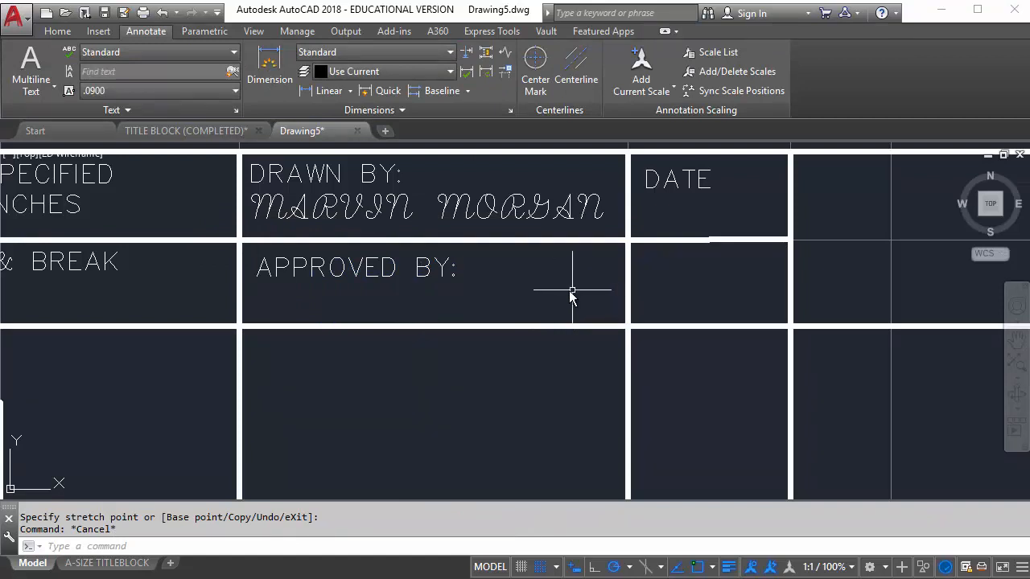
{"action": "mouse_move", "coordinate": [570, 288]}
{"action": "middle_mouse_down"}
{"action": "mouse_move", "coordinate": [393, 283]}
{"action": "mouse_move", "coordinate": [622, 213]}
{"action": "middle_mouse_up"}
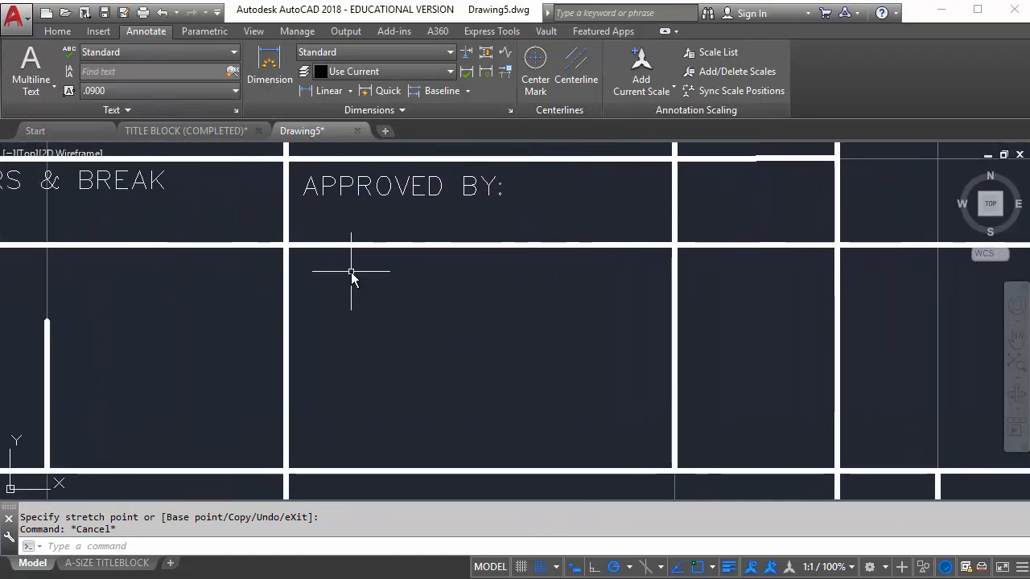
{"action": "middle_click_drag", "start_coordinate": [344, 278], "coordinate": [616, 255]}
{"action": "middle_click_drag", "start_coordinate": [266, 304], "coordinate": [307, 302]}
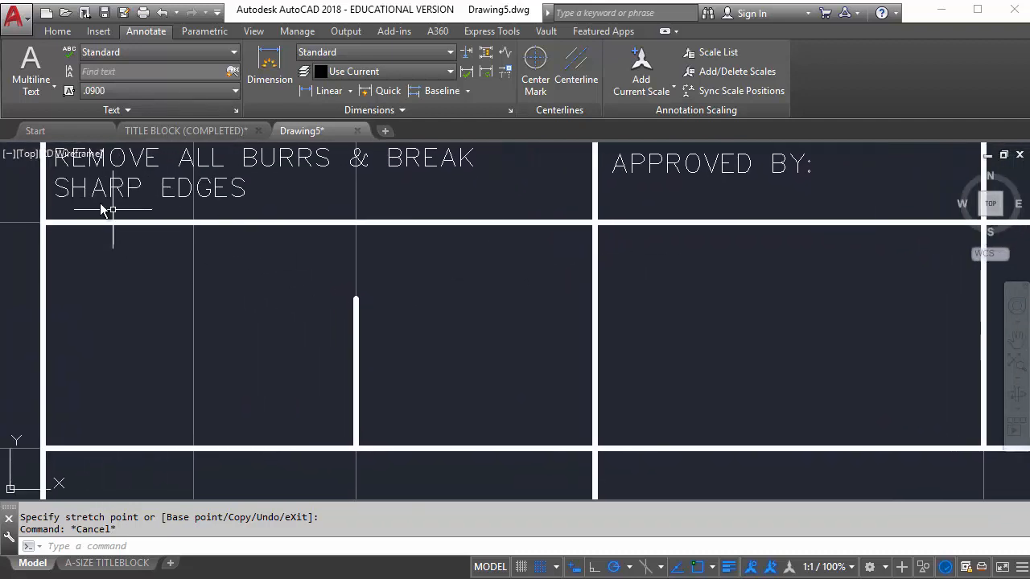
Type 'TOLERANCES' in the cell below the burrs note, justified Middle Center.
{"action": "left_click", "coordinate": [31, 68]}
{"action": "left_click", "coordinate": [44, 225]}
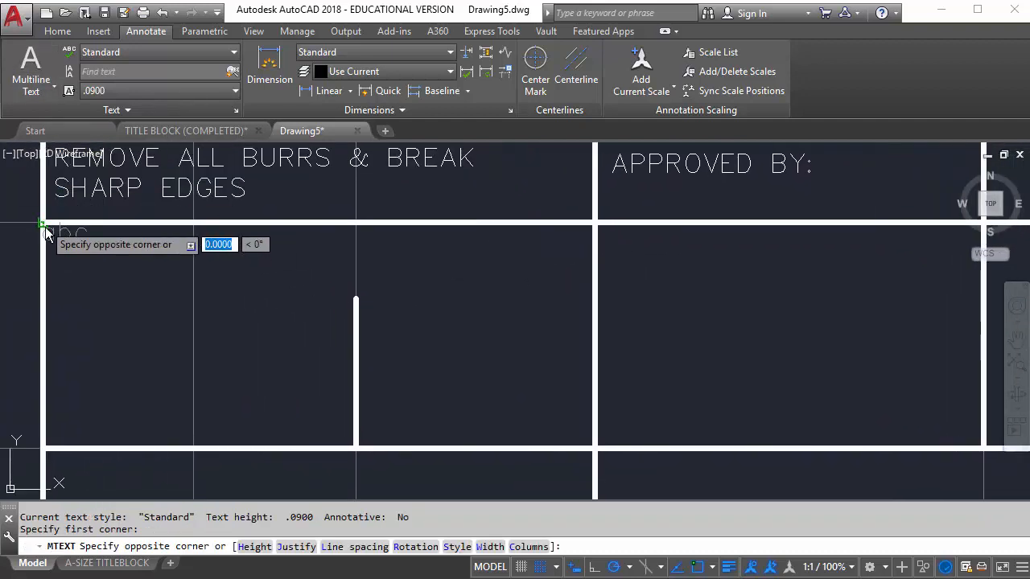
{"action": "left_click", "coordinate": [595, 303]}
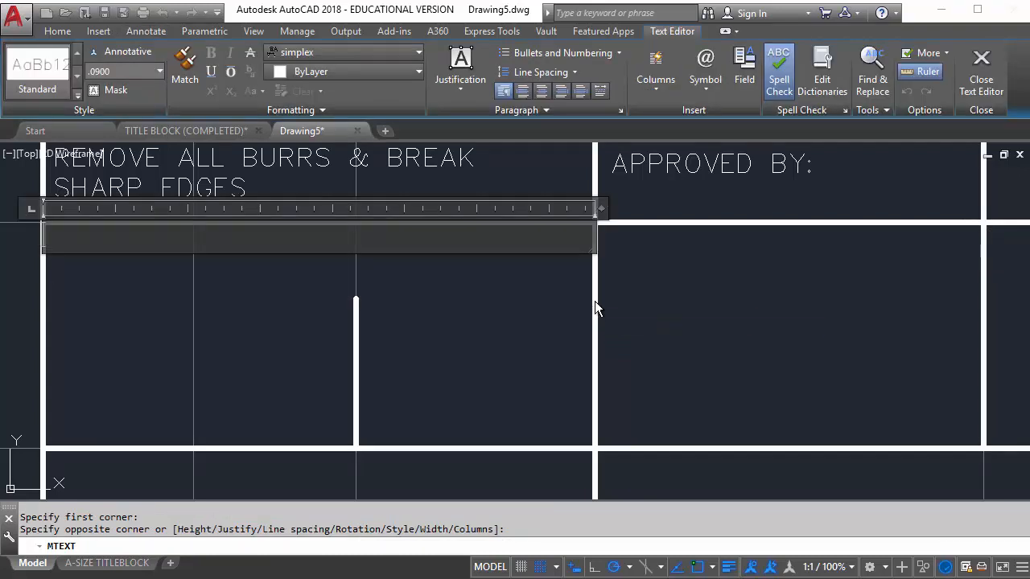
{"action": "type", "text": "TOLERANCES"}
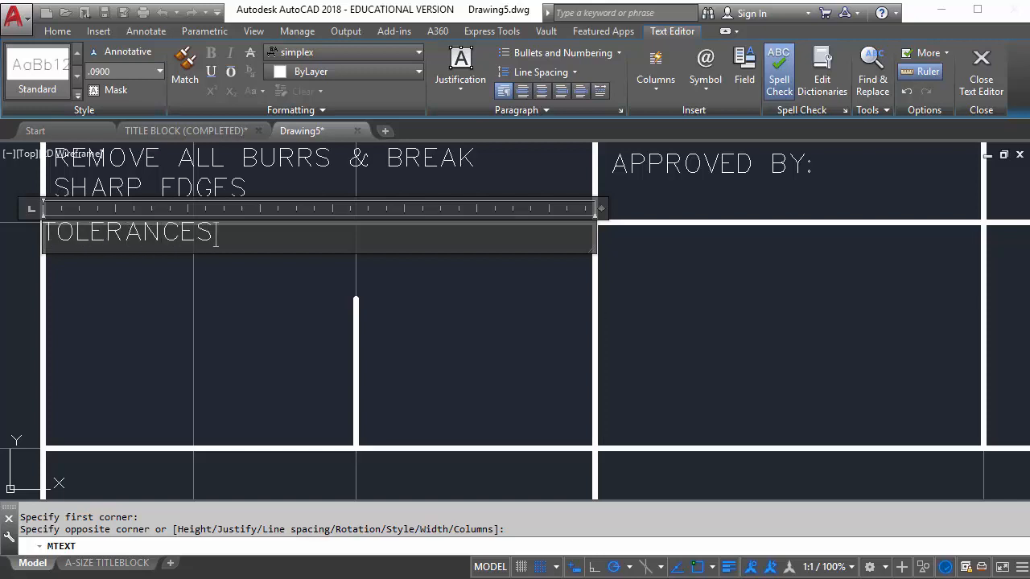
{"action": "left_click_drag", "start_coordinate": [233, 239], "coordinate": [40, 235]}
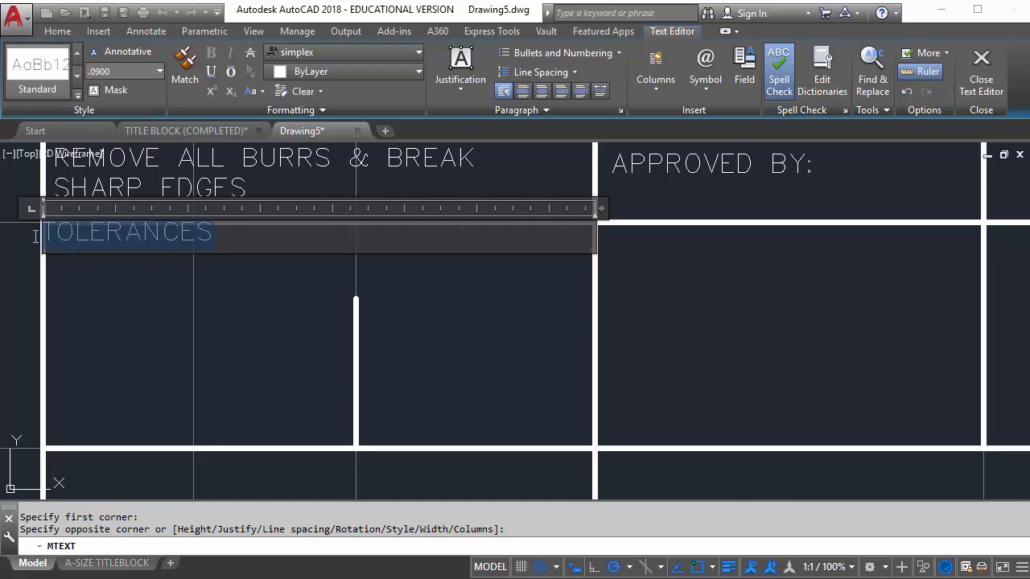
{"action": "left_click", "coordinate": [460, 80]}
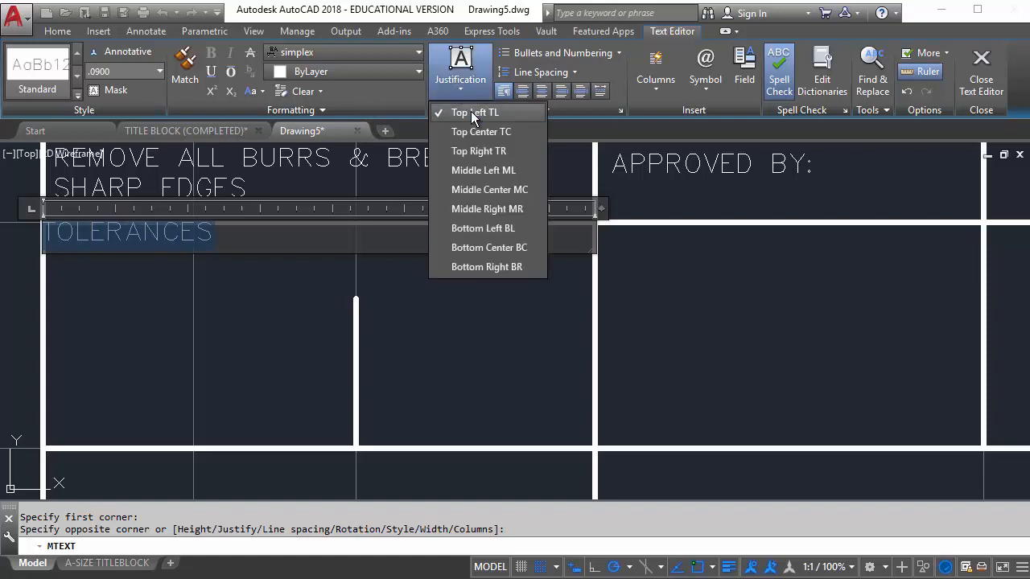
{"action": "left_click", "coordinate": [488, 189]}
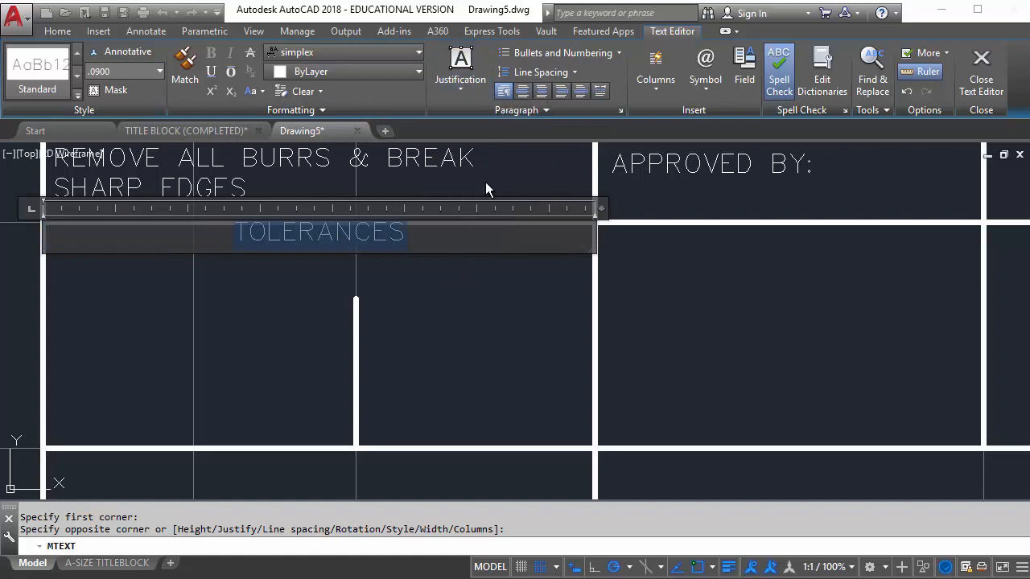
Set TOLERANCES to .1200 height in the romans font.
{"action": "left_click", "coordinate": [134, 74]}
{"action": "key", "text": "Return"}
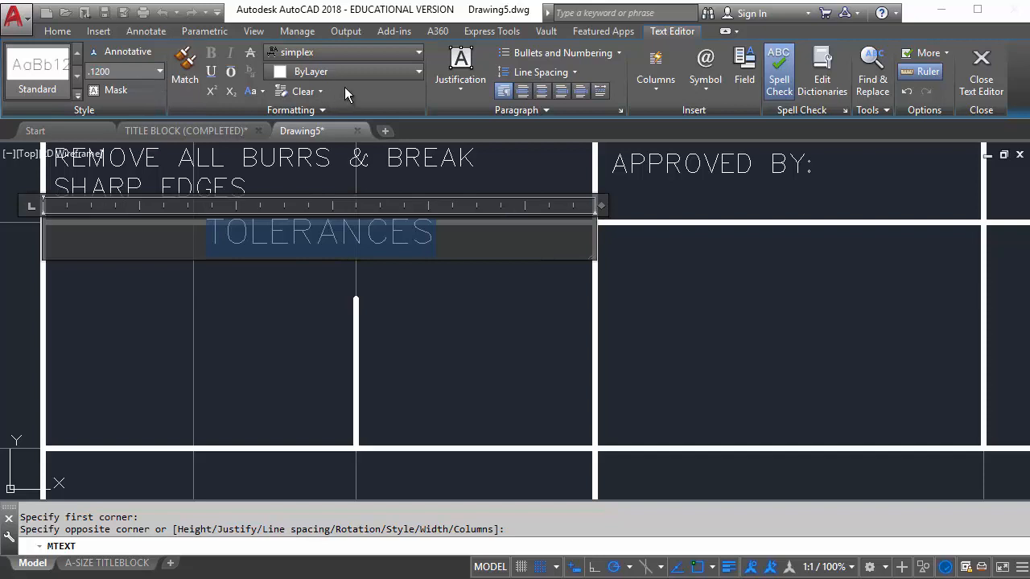
{"action": "left_click", "coordinate": [349, 58]}
{"action": "scroll", "coordinate": [363, 165], "scroll_direction": "up", "scroll_amount": 10}
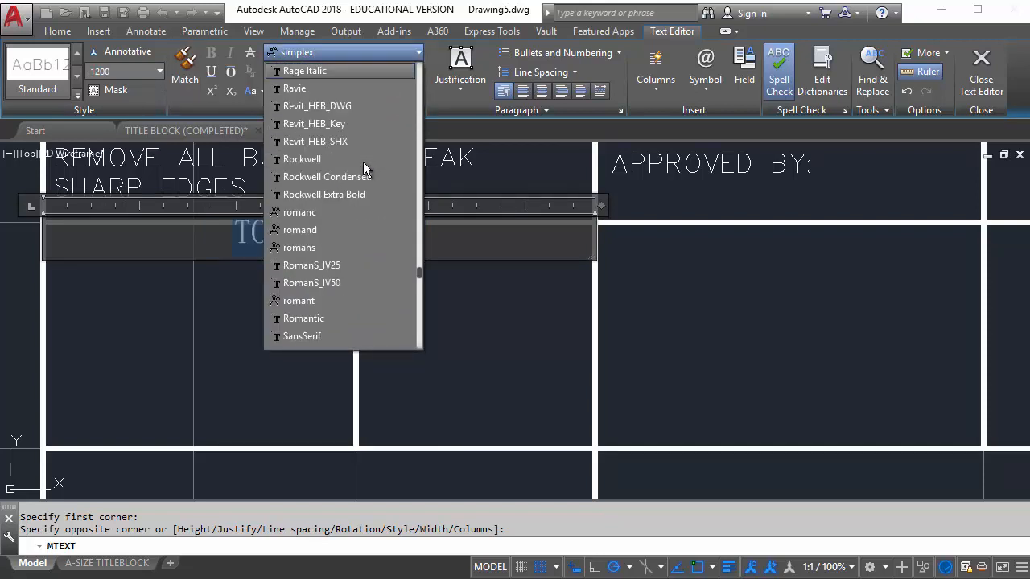
{"action": "left_click", "coordinate": [296, 248]}
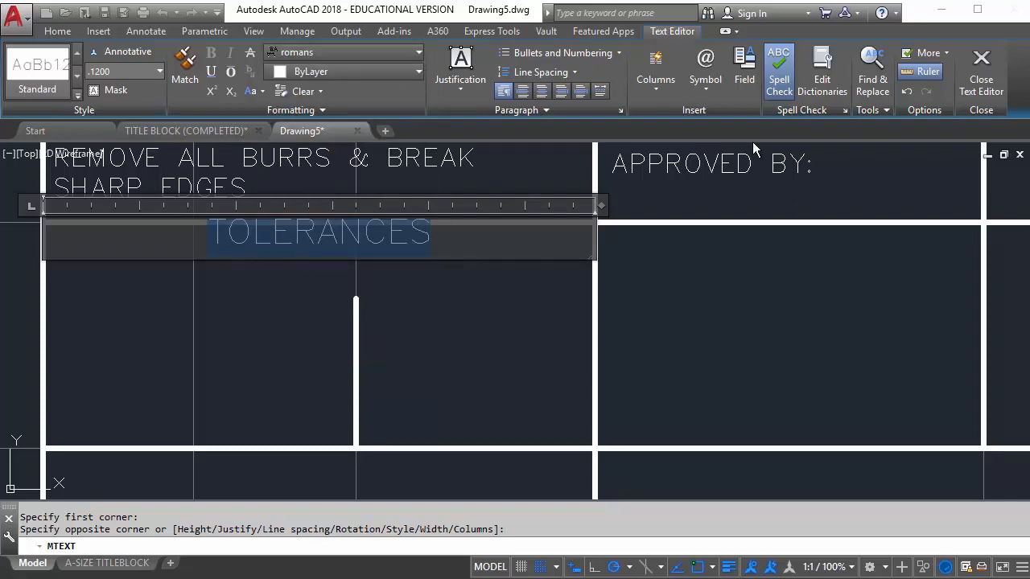
Raise the TOLERANCES width factor to 2.0 and commit the heading.
{"action": "left_click", "coordinate": [321, 110]}
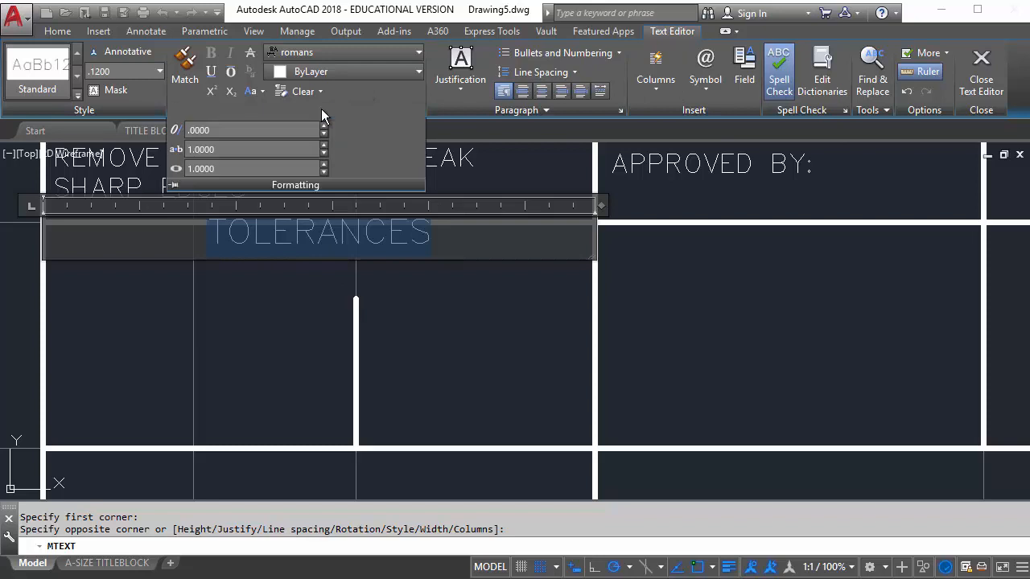
{"action": "left_click", "coordinate": [326, 165]}
{"action": "left_click", "coordinate": [325, 165]}
{"action": "left_click", "coordinate": [326, 165]}
{"action": "left_click", "coordinate": [325, 165]}
{"action": "left_click", "coordinate": [325, 165]}
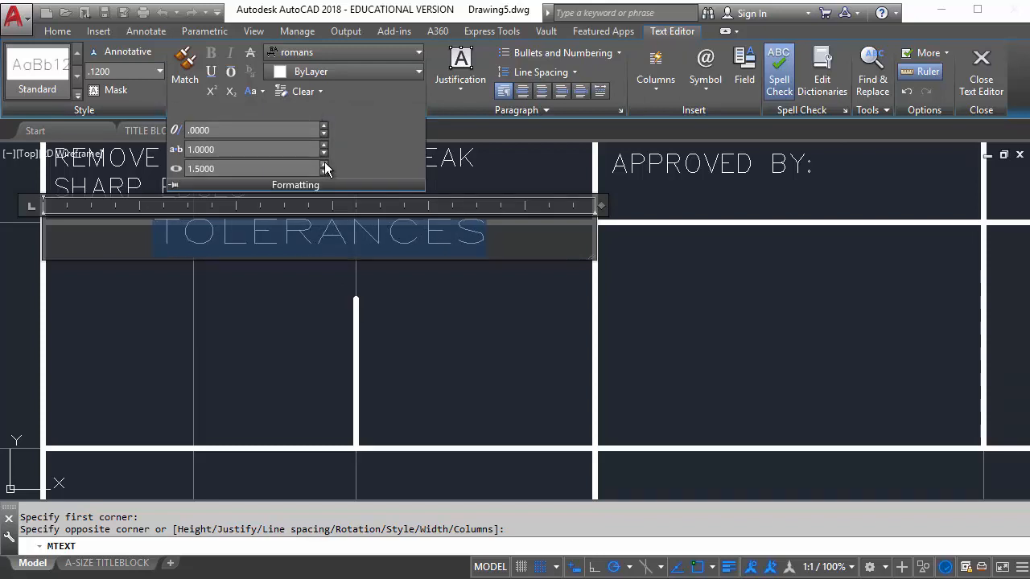
{"action": "left_click", "coordinate": [325, 165]}
{"action": "left_click", "coordinate": [325, 165]}
{"action": "left_click", "coordinate": [325, 165]}
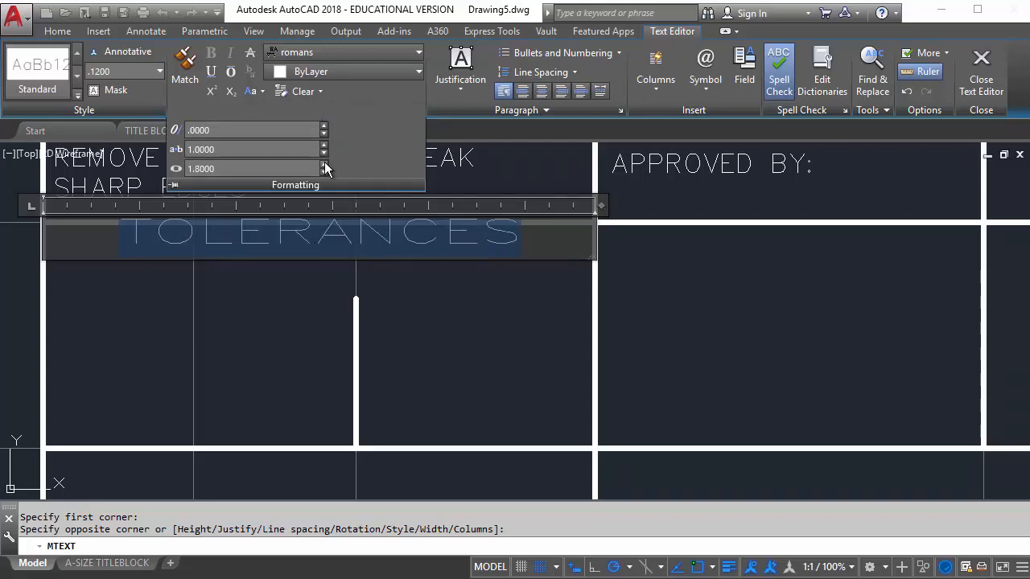
{"action": "left_click", "coordinate": [325, 165]}
{"action": "left_click", "coordinate": [326, 165]}
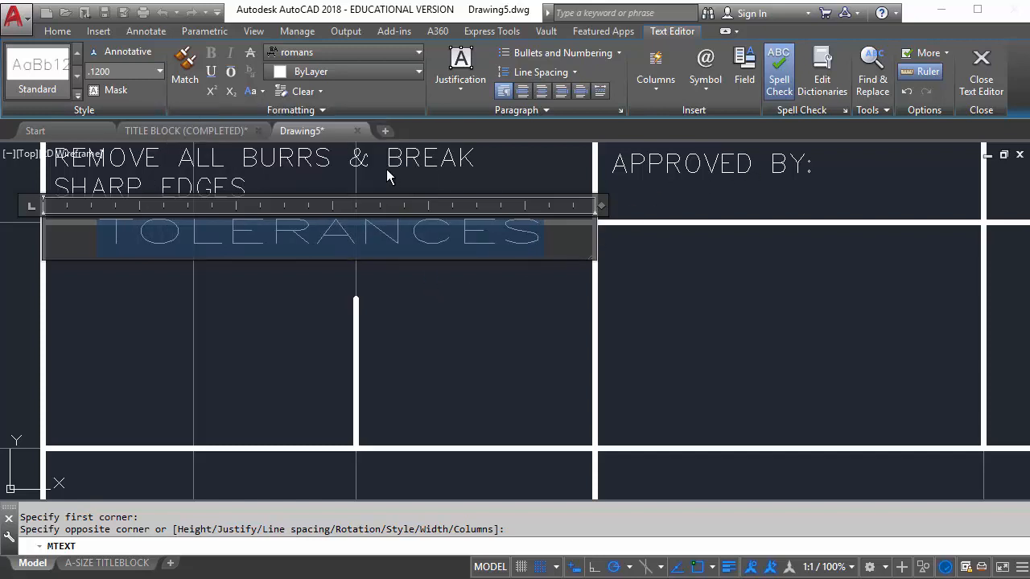
{"action": "left_click", "coordinate": [980, 72]}
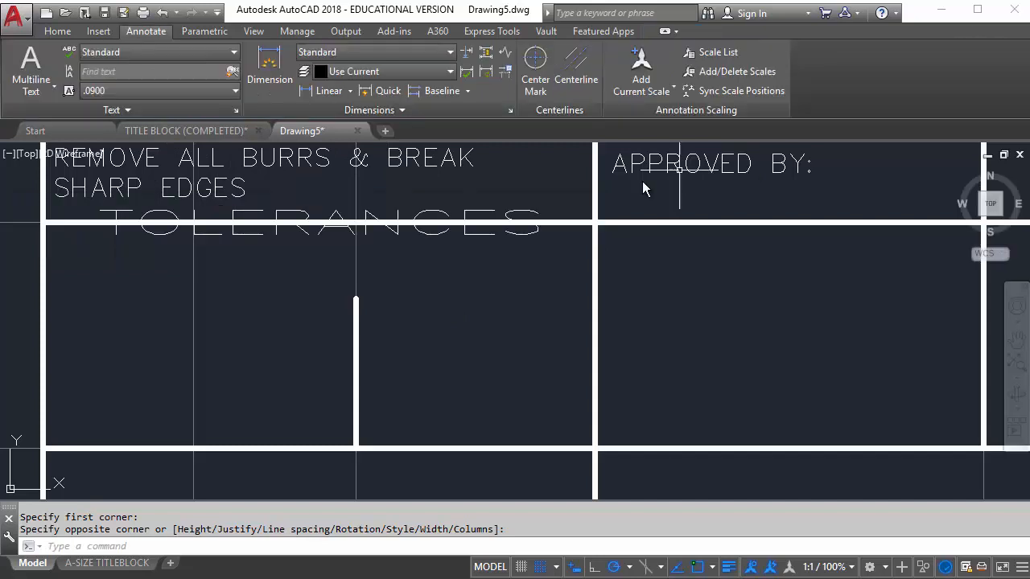
Move the TOLERANCES heading down off the border line into its cell.
{"action": "left_click", "coordinate": [302, 235]}
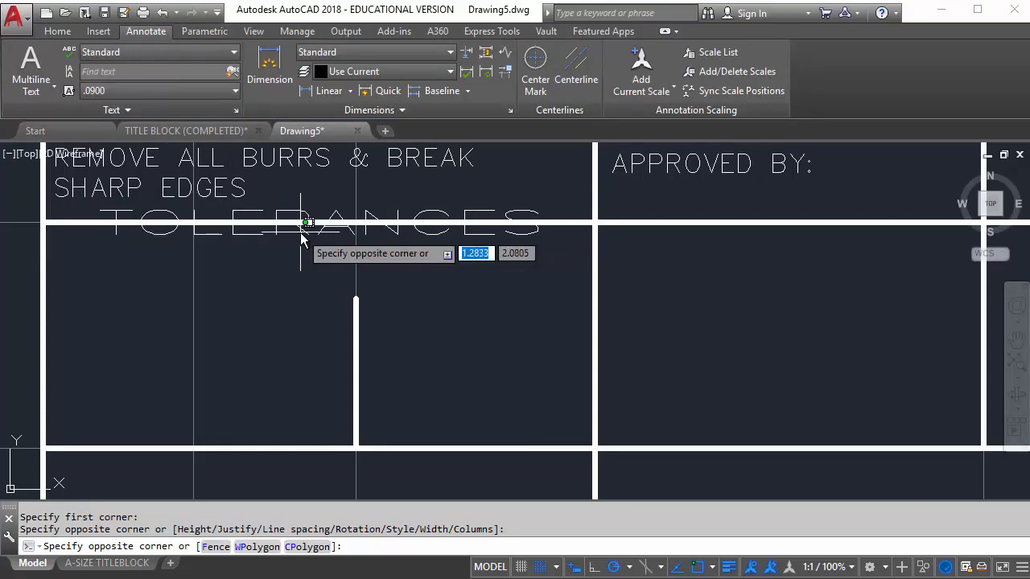
{"action": "key", "text": "Escape"}
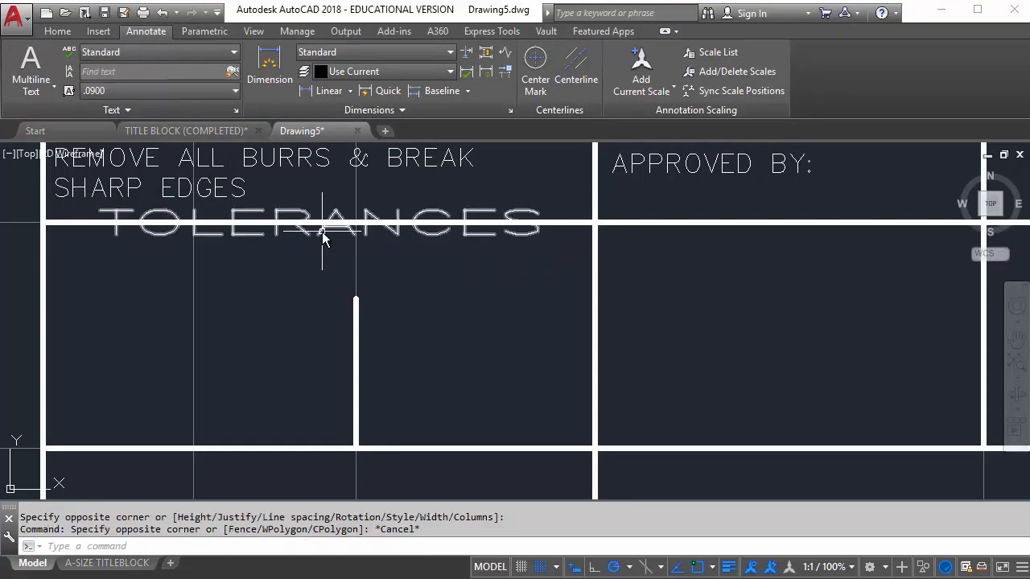
{"action": "left_click", "coordinate": [318, 231]}
{"action": "left_click", "coordinate": [320, 223]}
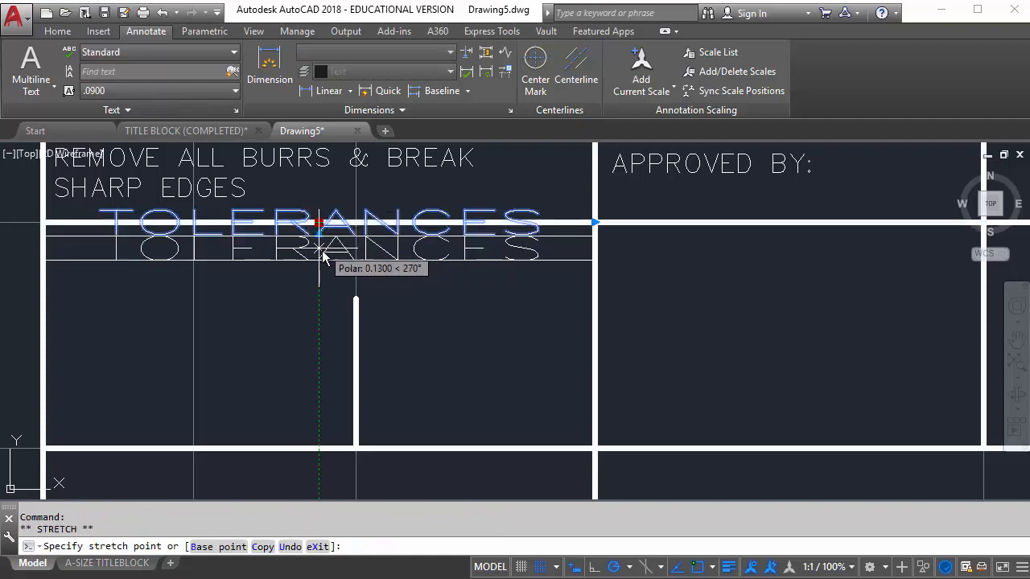
{"action": "left_click", "coordinate": [321, 266]}
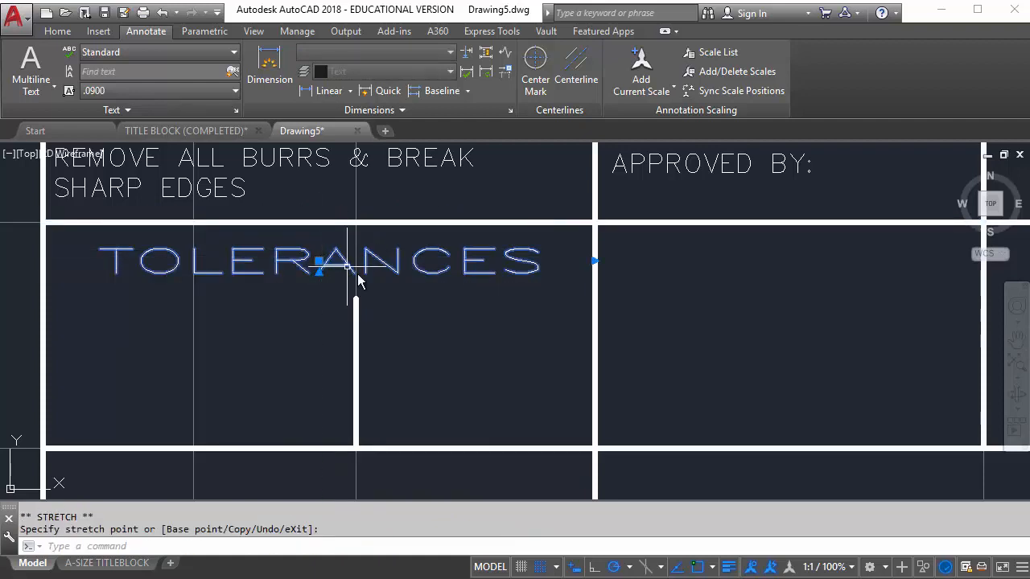
{"action": "key", "text": "Escape"}
{"action": "key", "text": "Escape"}
{"action": "middle_click_drag", "start_coordinate": [269, 338], "coordinate": [306, 310]}
{"action": "middle_click_drag", "start_coordinate": [220, 317], "coordinate": [217, 304]}
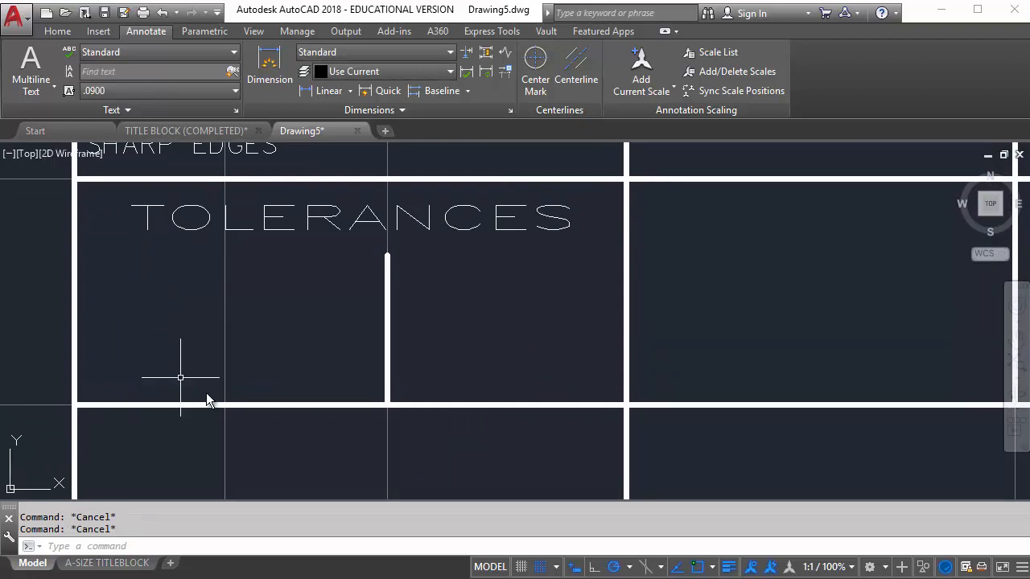
{"action": "left_click", "coordinate": [31, 66]}
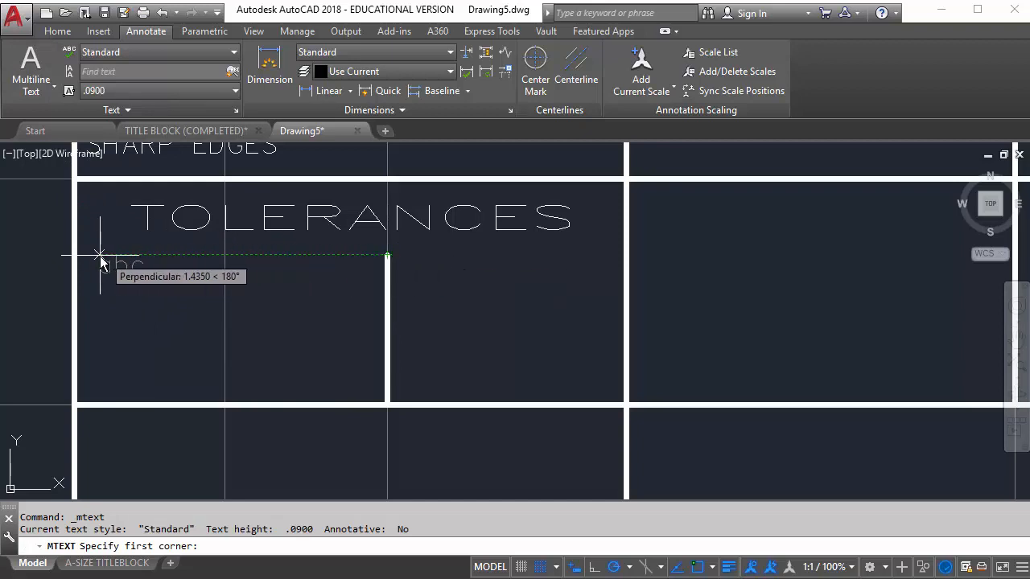
Draw a text box in the cell and enter FRACTIONS ±1/64 with a stacked fraction.
{"action": "left_click", "coordinate": [77, 256]}
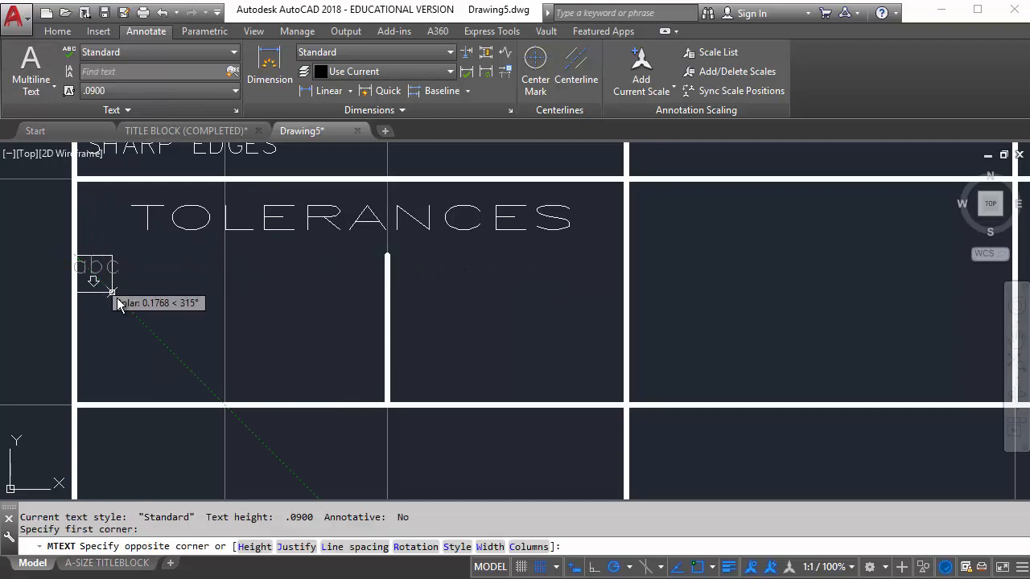
{"action": "left_click", "coordinate": [385, 406]}
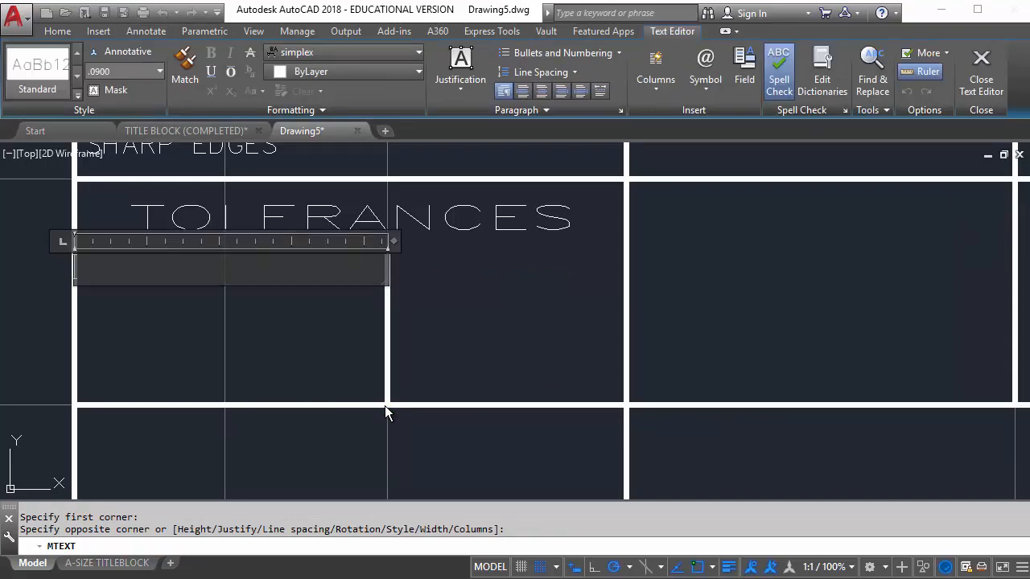
{"action": "type", "text": "FRACTION"}
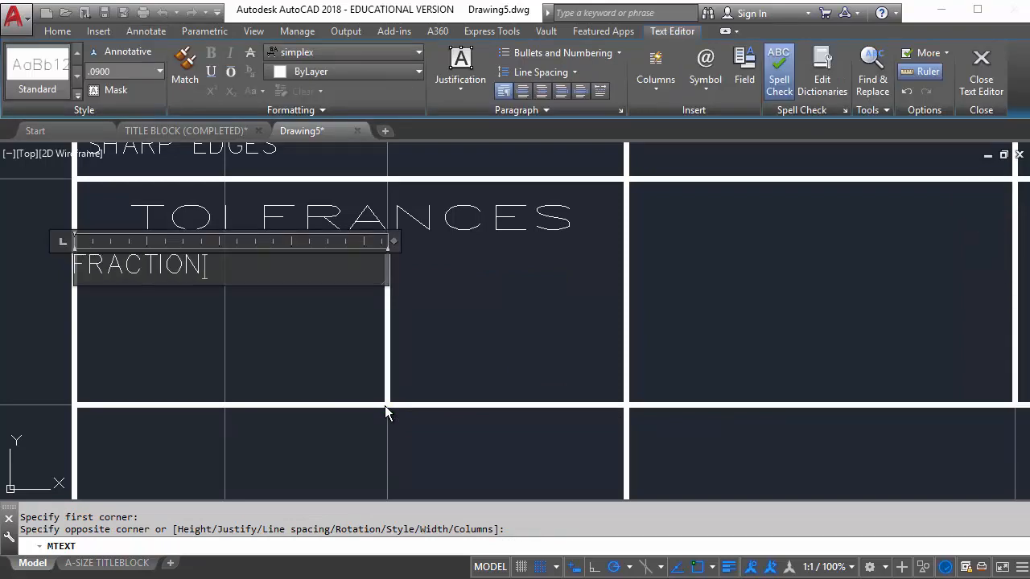
{"action": "type", "text": "S"}
{"action": "left_click", "coordinate": [707, 87]}
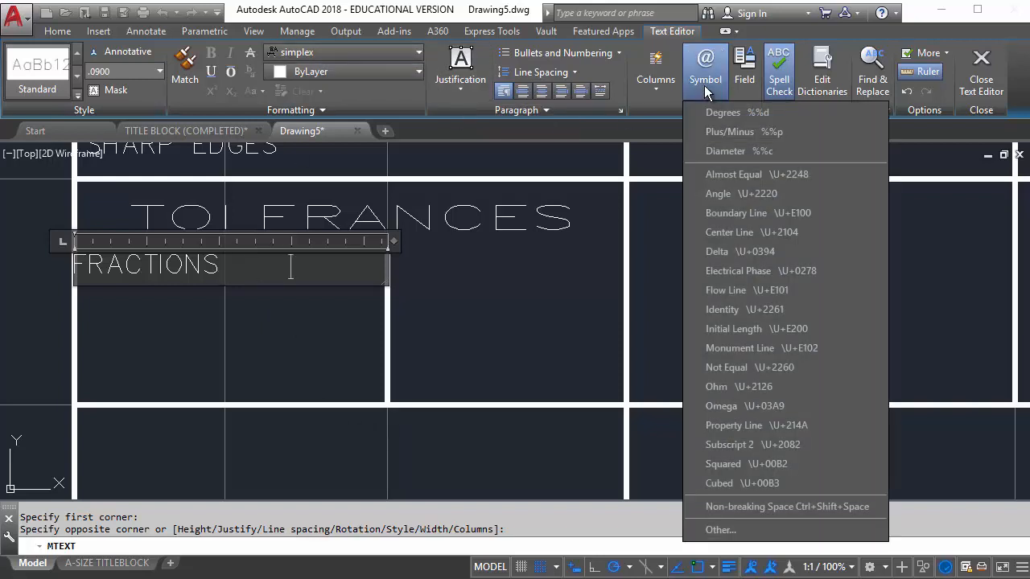
{"action": "left_click", "coordinate": [730, 131]}
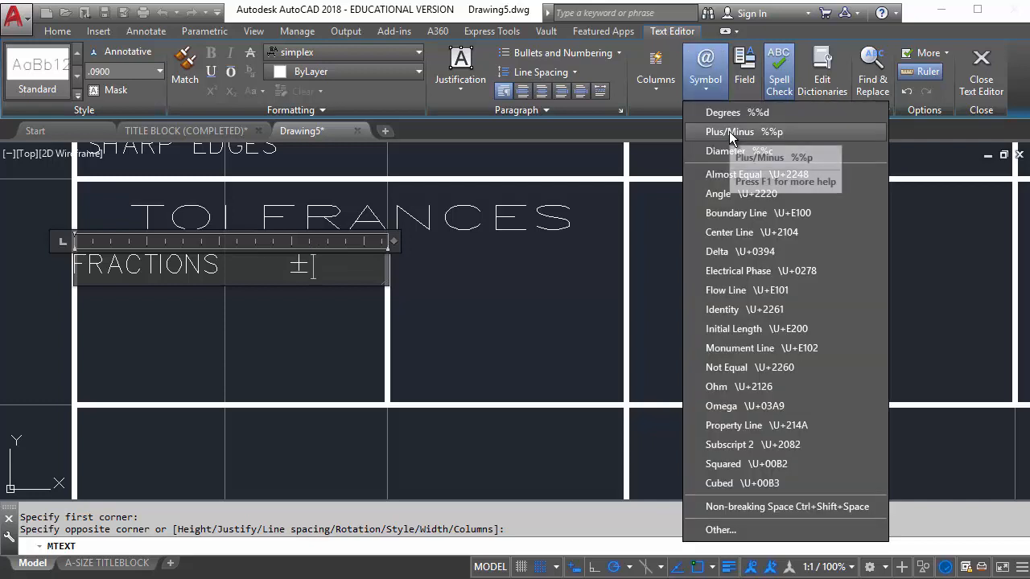
{"action": "left_click", "coordinate": [347, 257]}
{"action": "type", "text": "1"}
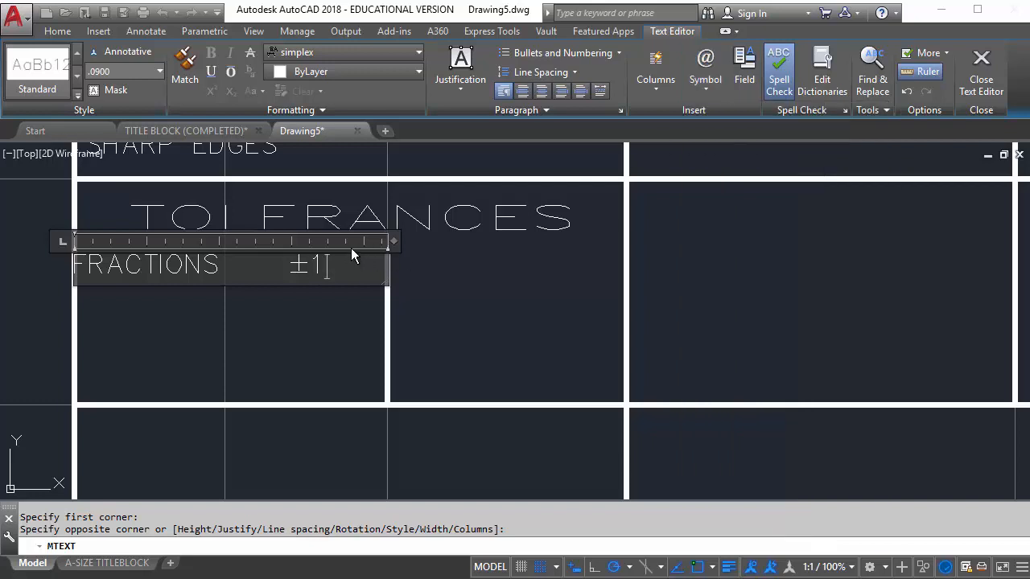
{"action": "type", "text": "/64"}
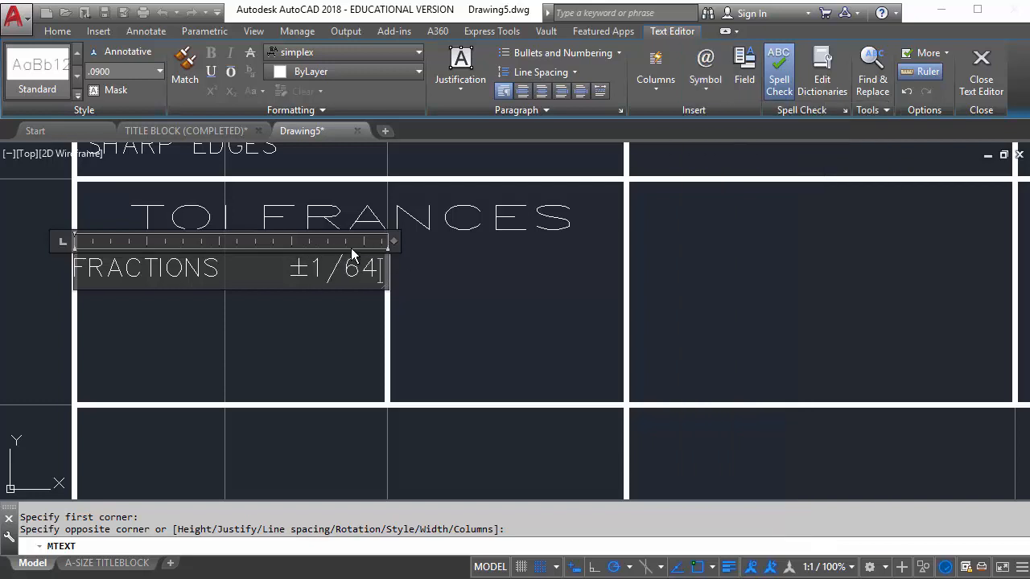
{"action": "key", "text": "Left"}
{"action": "key", "text": "Return"}
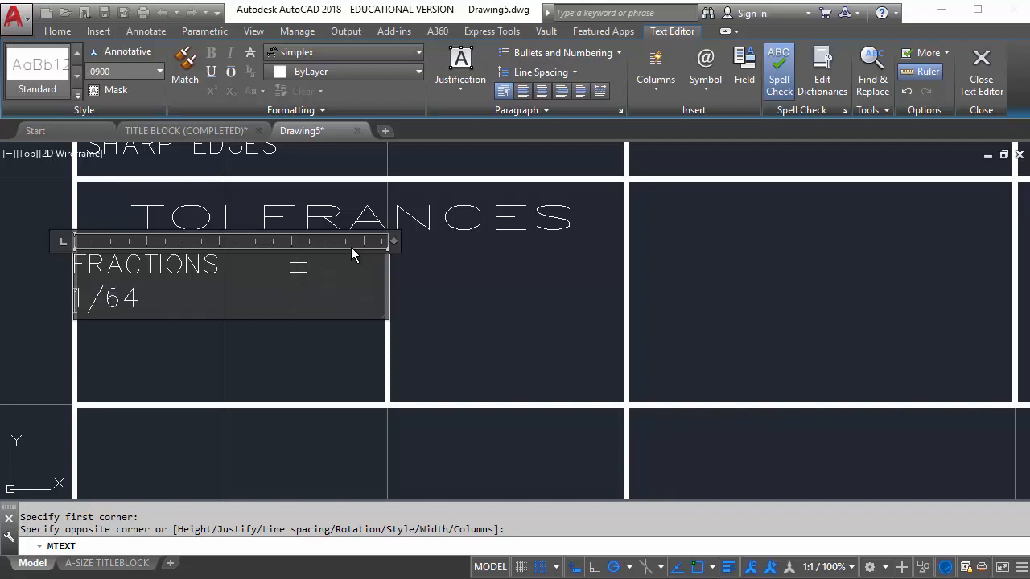
{"action": "key", "text": "BackSpace"}
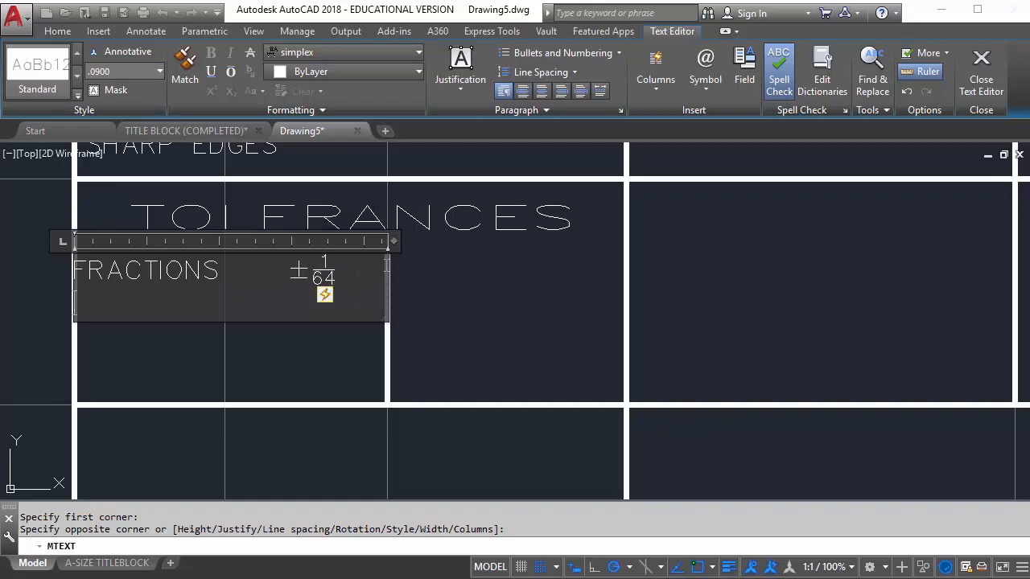
Add the line ANGLES ±0°-15' below it and commit the text.
{"action": "type", "text": "ANGLES"}
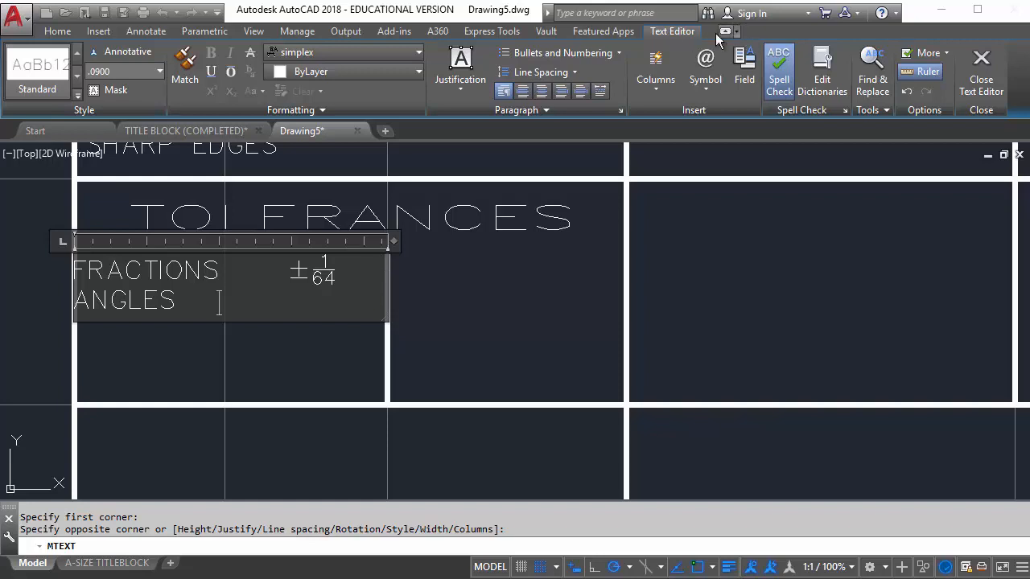
{"action": "left_click", "coordinate": [705, 80]}
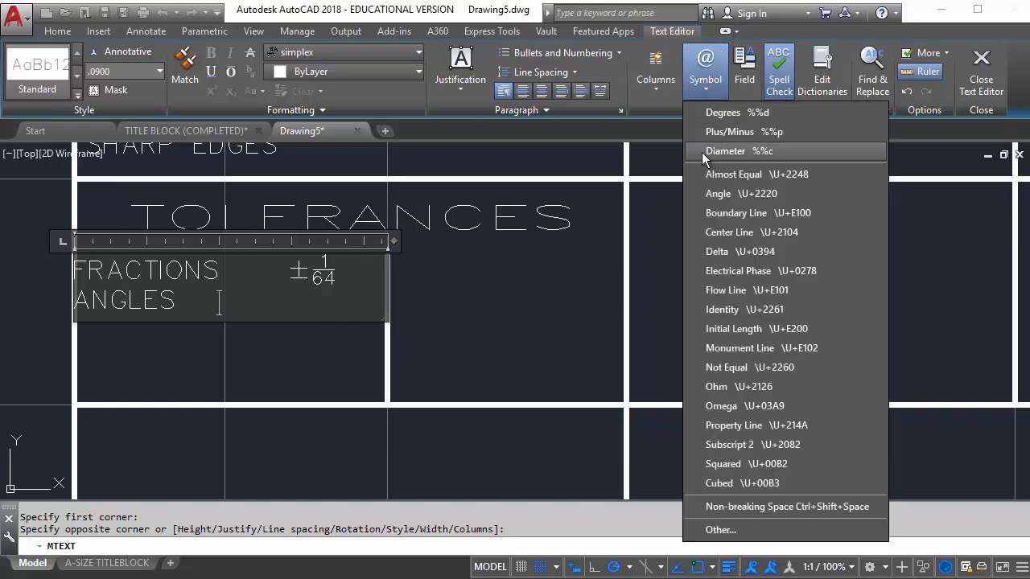
{"action": "left_click", "coordinate": [712, 133]}
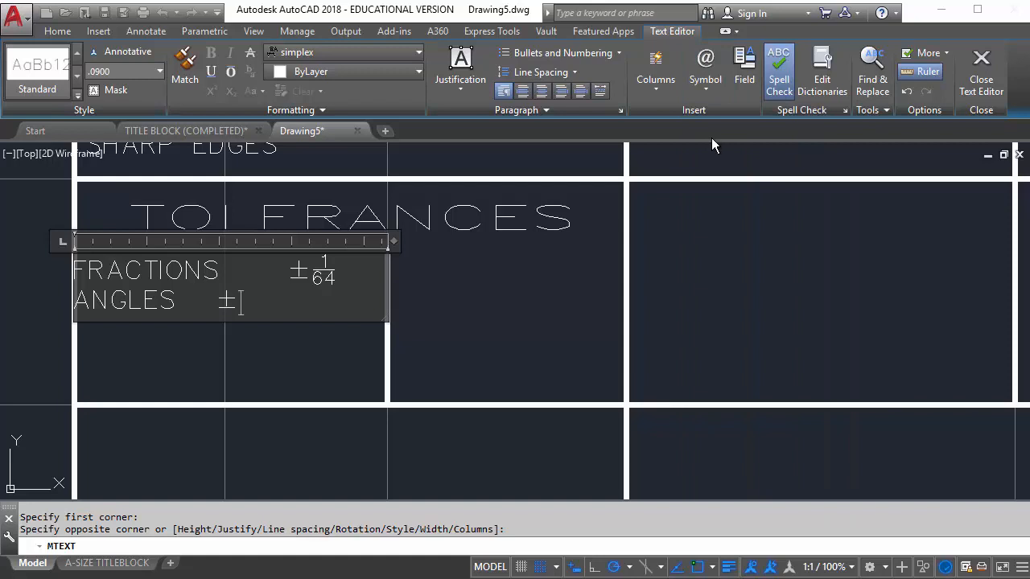
{"action": "left_click", "coordinate": [705, 81]}
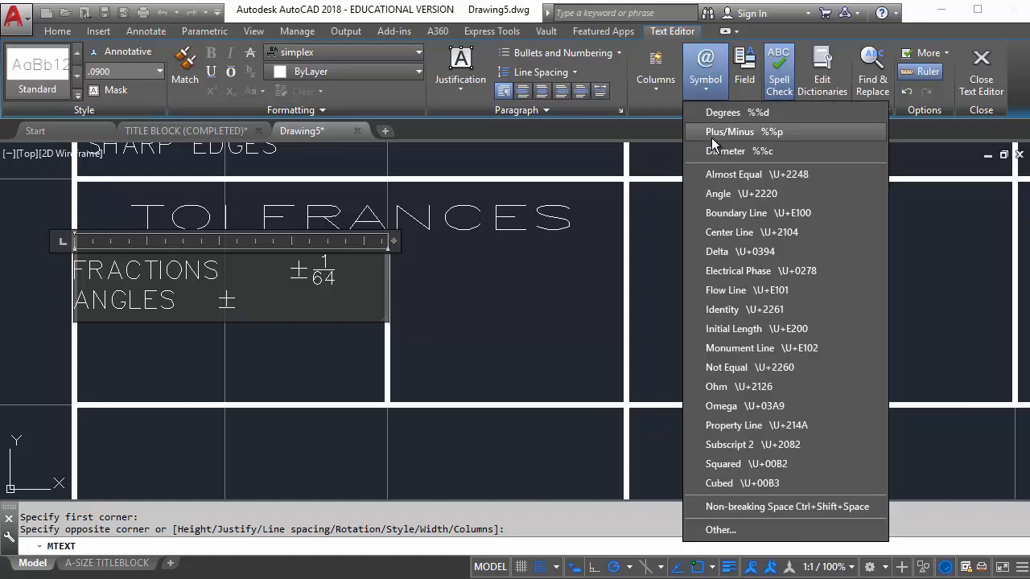
{"action": "left_click", "coordinate": [247, 300]}
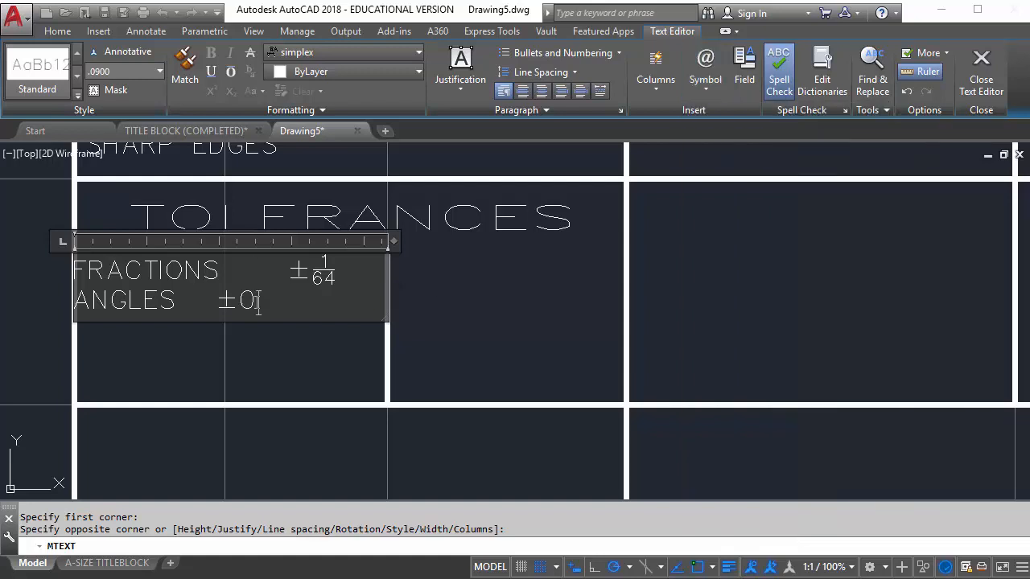
{"action": "type", "text": "0"}
{"action": "left_click", "coordinate": [709, 91]}
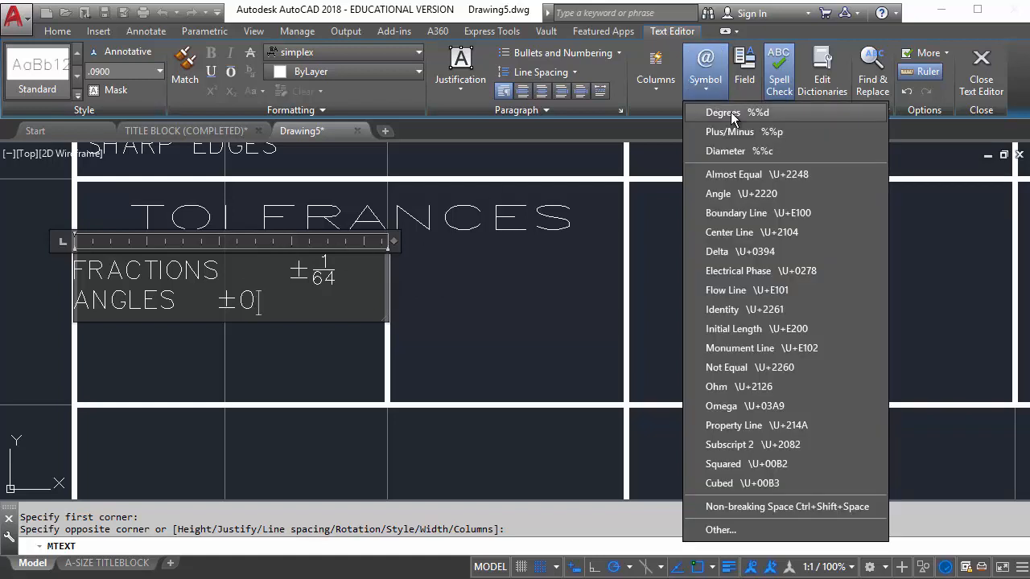
{"action": "left_click", "coordinate": [731, 111]}
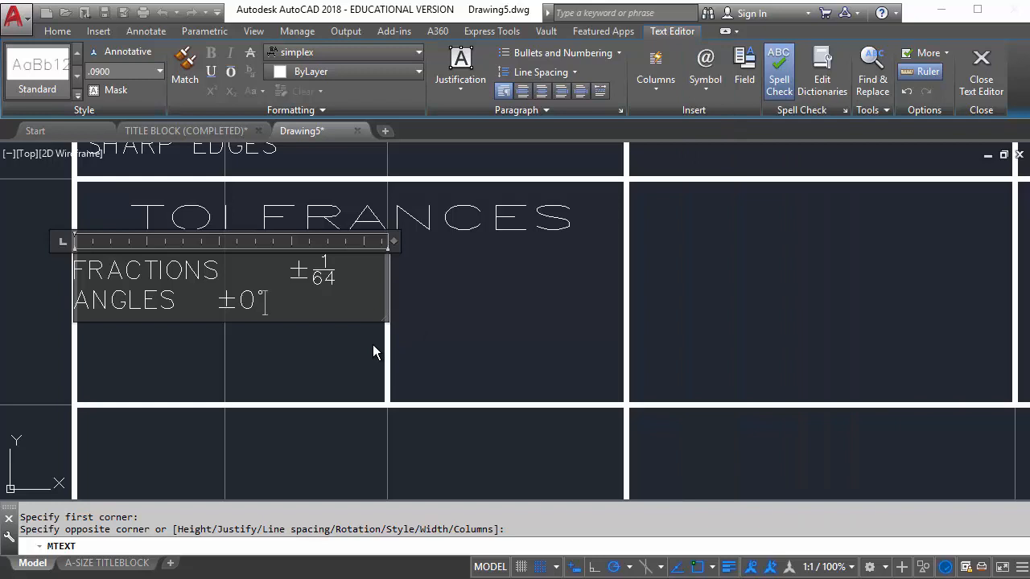
{"action": "type", "text": "-15'"}
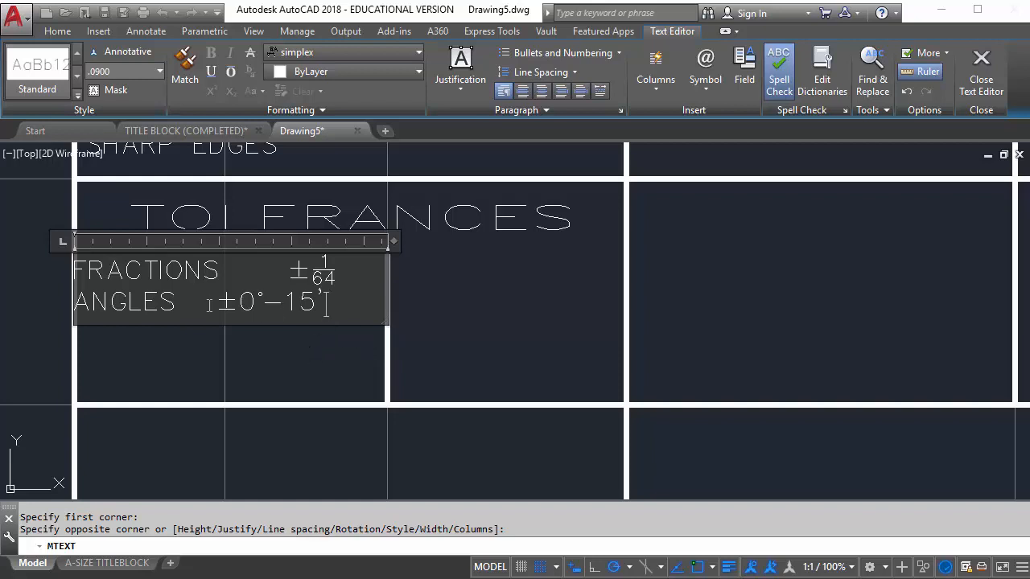
{"action": "left_click", "coordinate": [323, 367]}
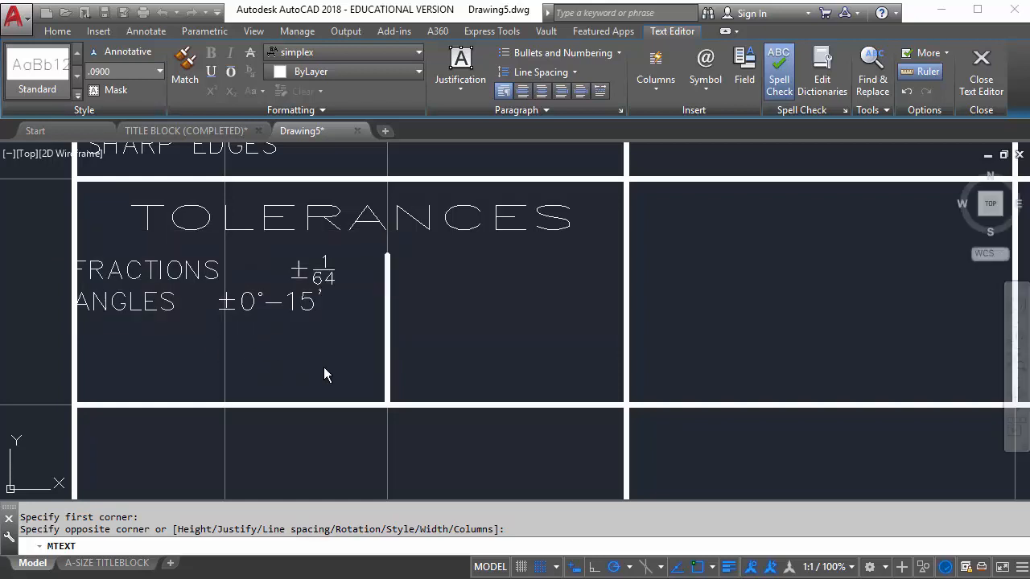
Nudge the FRACTIONS/ANGLES text block slightly right and down within its cell.
{"action": "left_click", "coordinate": [173, 269]}
{"action": "left_click", "coordinate": [74, 255]}
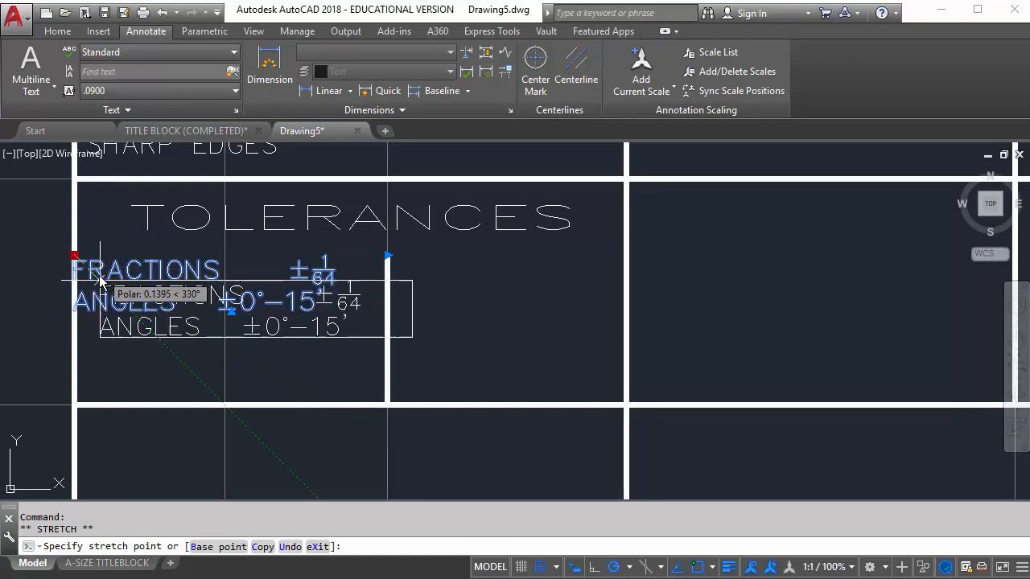
{"action": "left_click", "coordinate": [87, 268]}
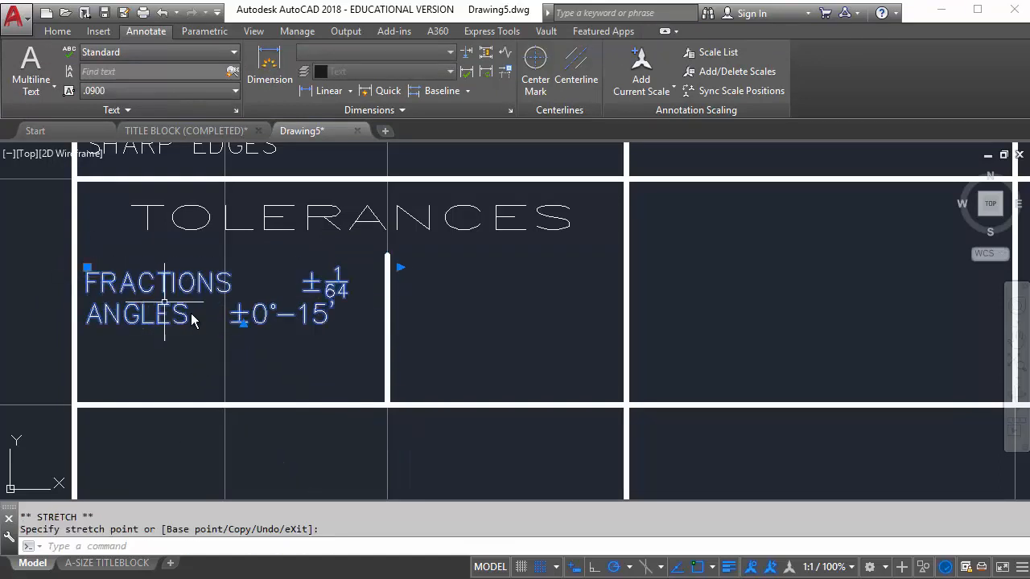
{"action": "key", "text": "Escape"}
{"action": "key", "text": "Escape"}
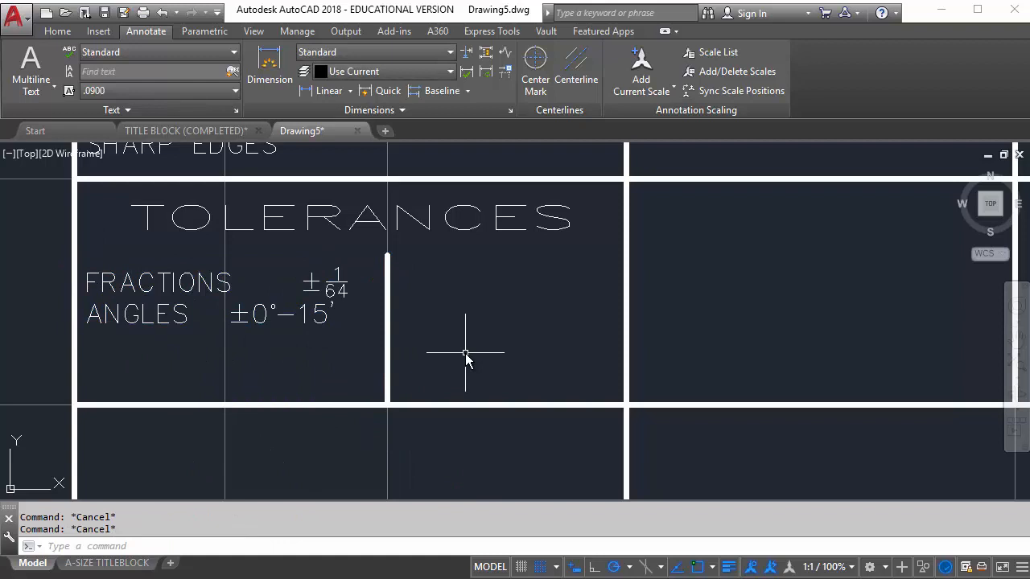
{"action": "left_click", "coordinate": [23, 64]}
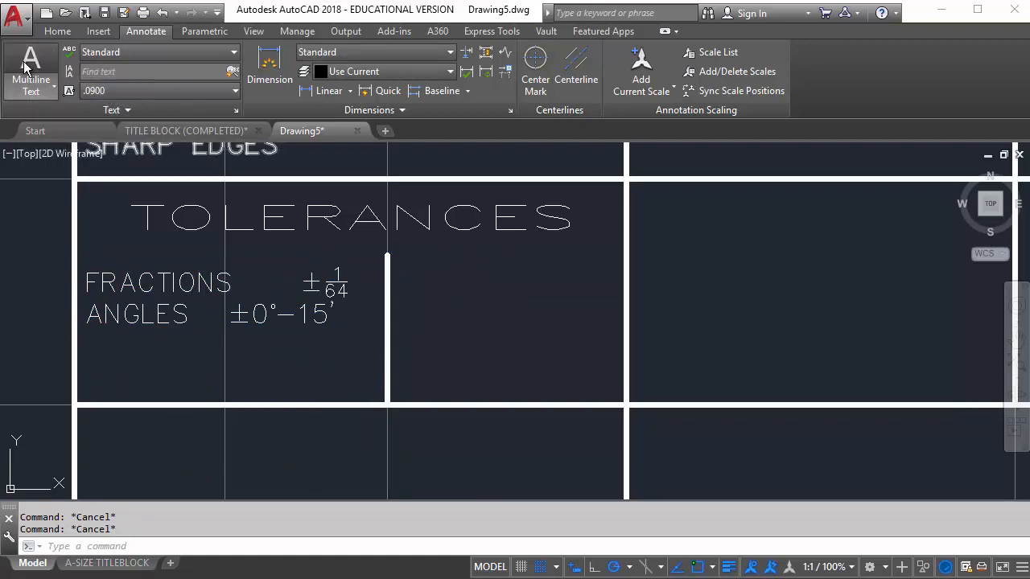
Draw a text box in the neighbouring cell headed DECIMALS.
{"action": "left_click", "coordinate": [387, 257]}
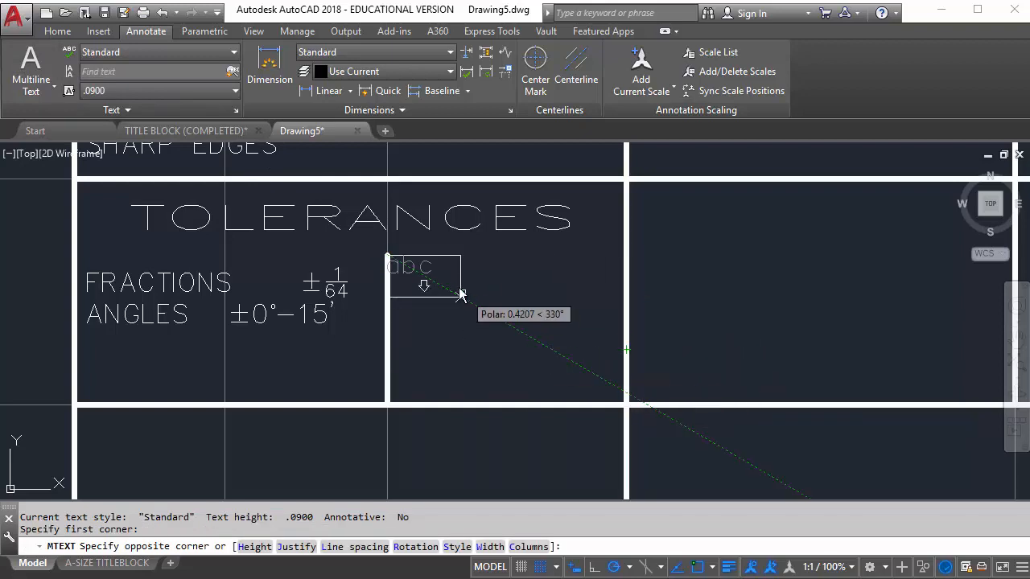
{"action": "left_click", "coordinate": [626, 406]}
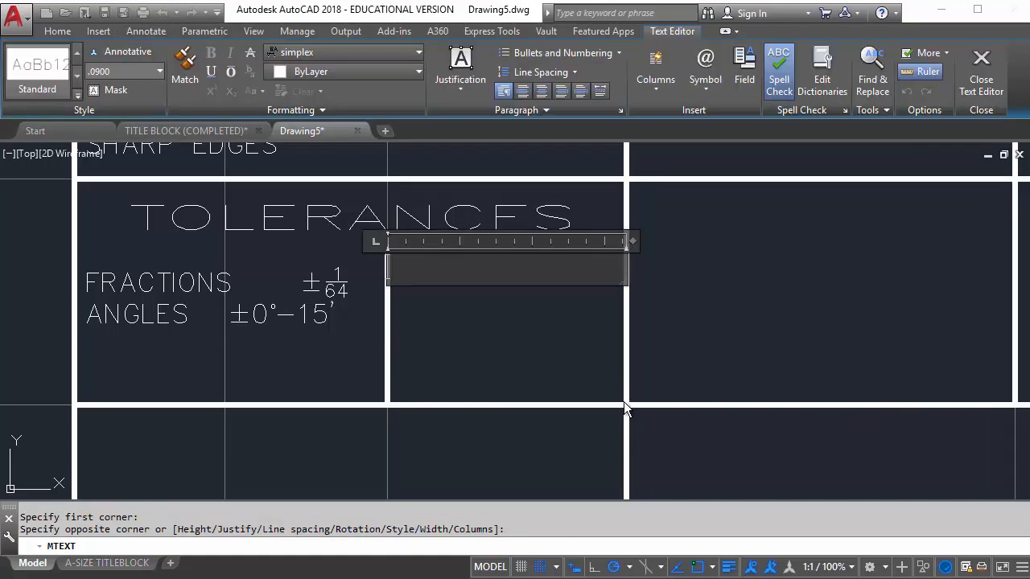
{"action": "type", "text": "DECIMALS"}
{"action": "key", "text": "Return"}
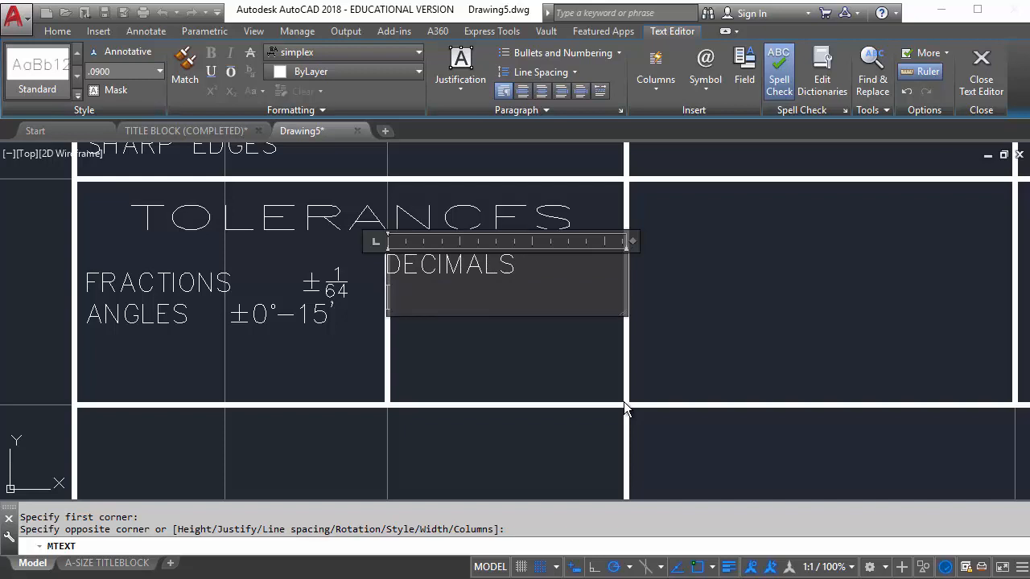
{"action": "type", "text": "XX"}
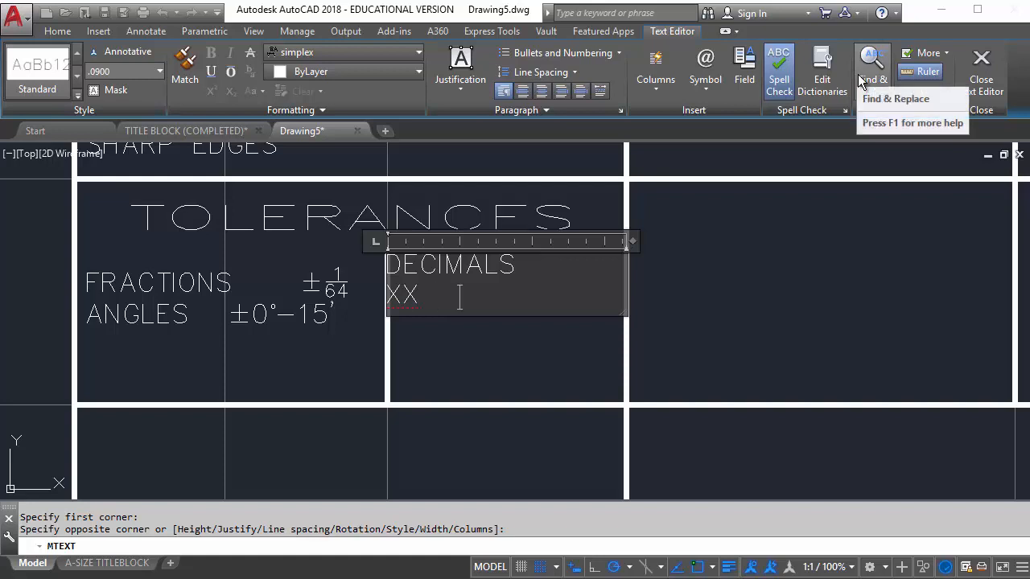
Add the tolerance lines XX ±.01 and XXX ±.005 under DECIMALS.
{"action": "left_click", "coordinate": [721, 82]}
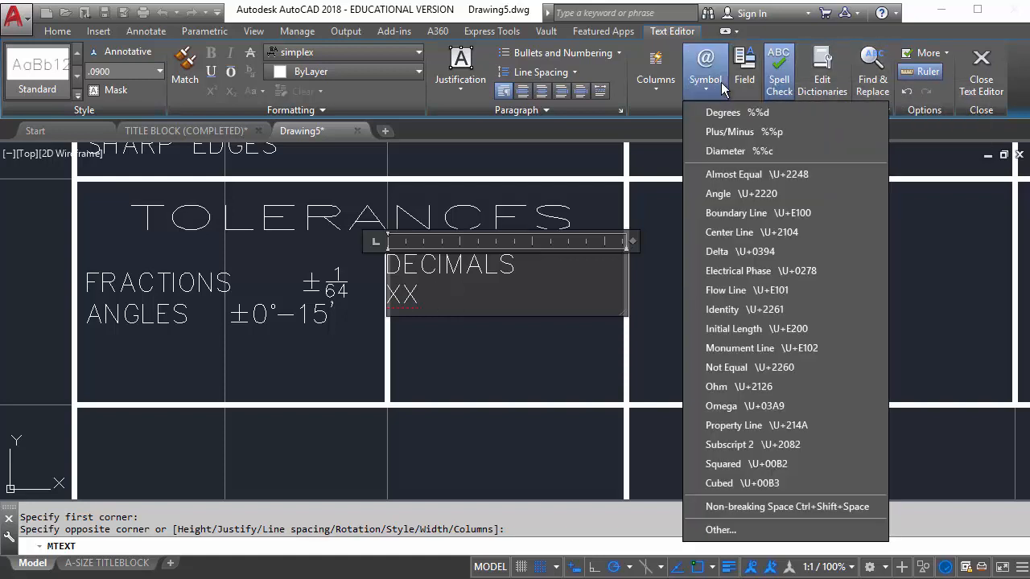
{"action": "left_click", "coordinate": [748, 137]}
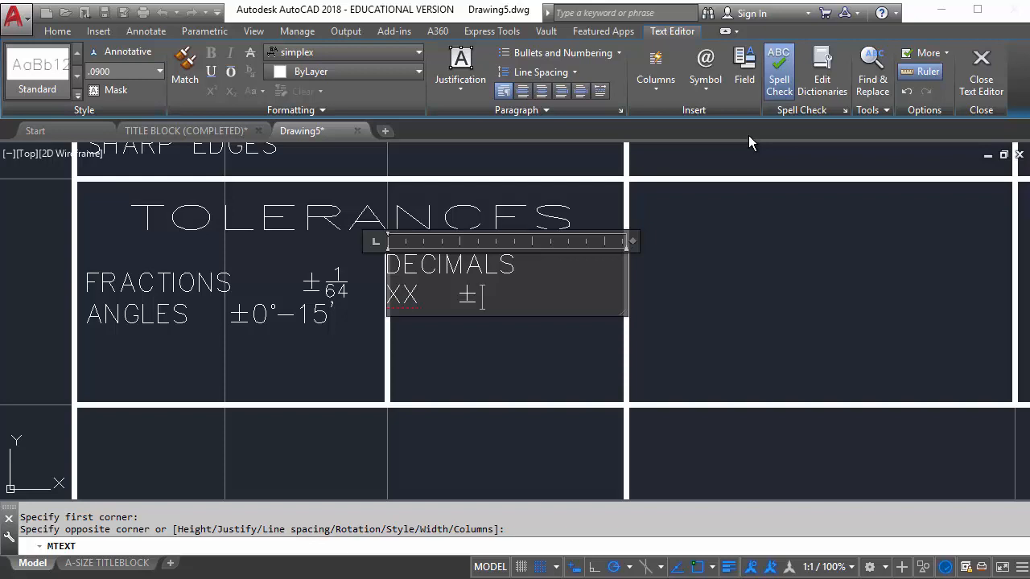
{"action": "left_click", "coordinate": [706, 65]}
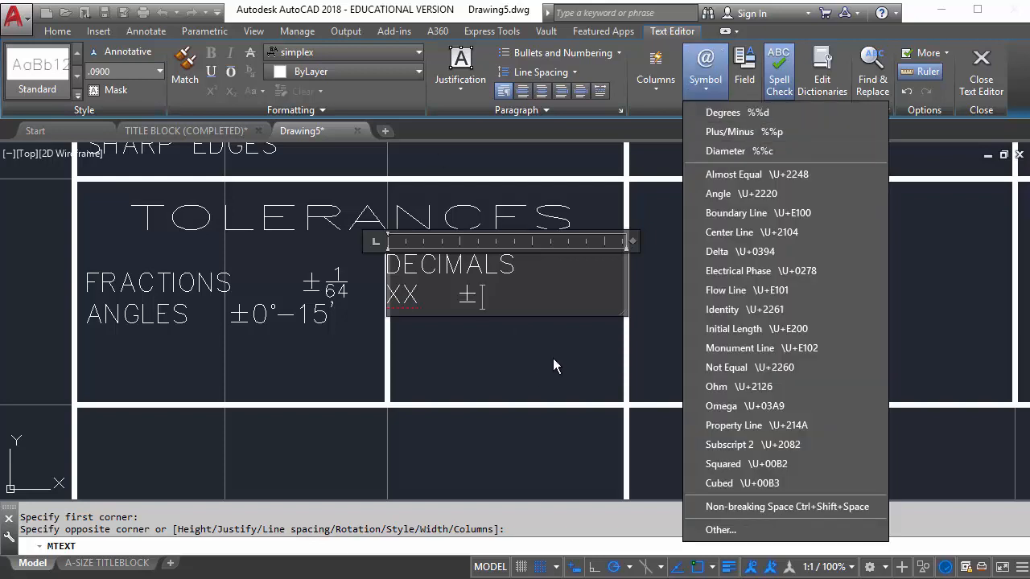
{"action": "left_click", "coordinate": [488, 287]}
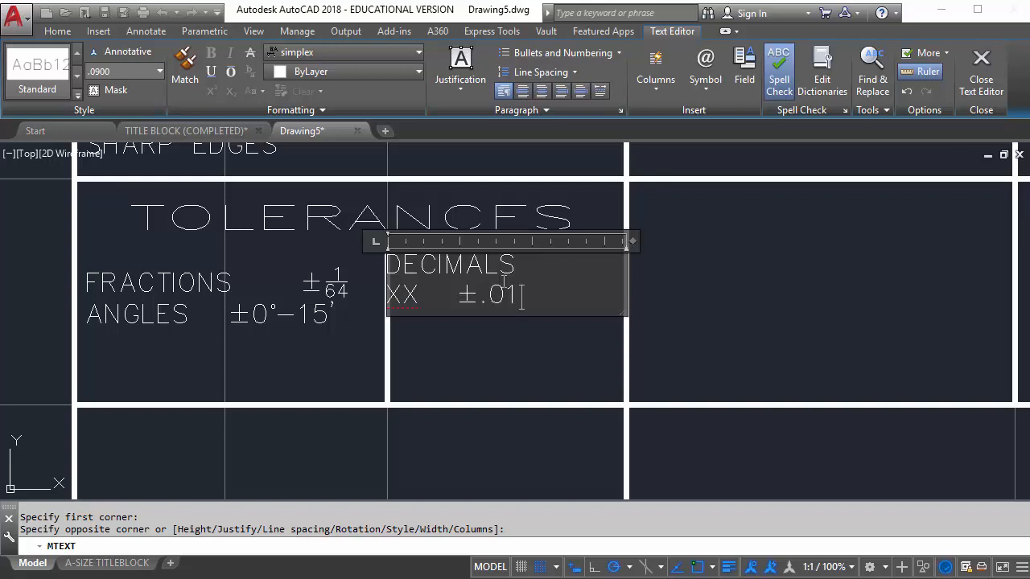
{"action": "key", "text": "Return"}
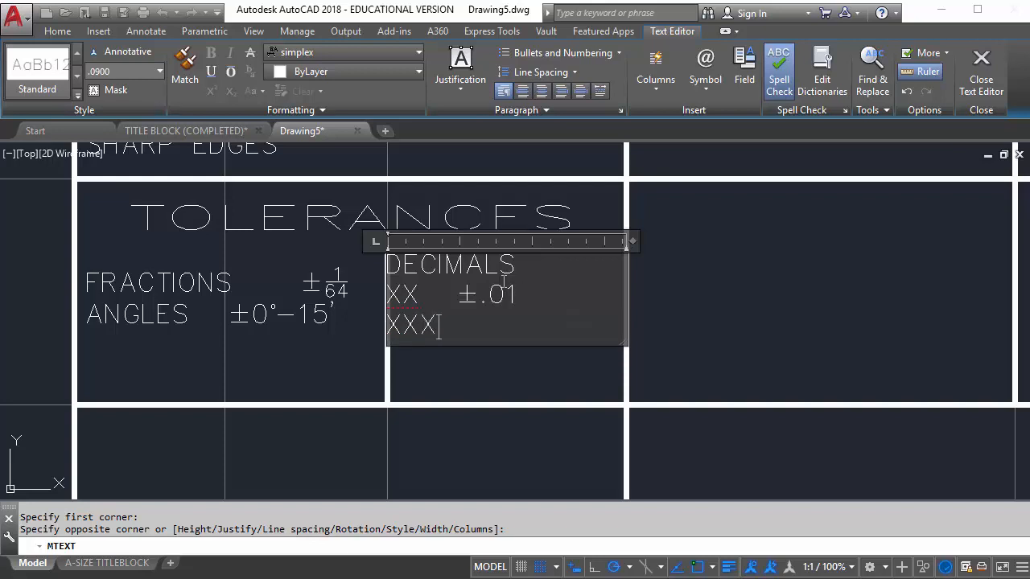
{"action": "left_click", "coordinate": [705, 68]}
{"action": "left_click", "coordinate": [739, 132]}
{"action": "type", "text": ".005"}
Commit the decimals text and shift the DECIMALS block slightly right and down.
{"action": "left_click", "coordinate": [535, 387]}
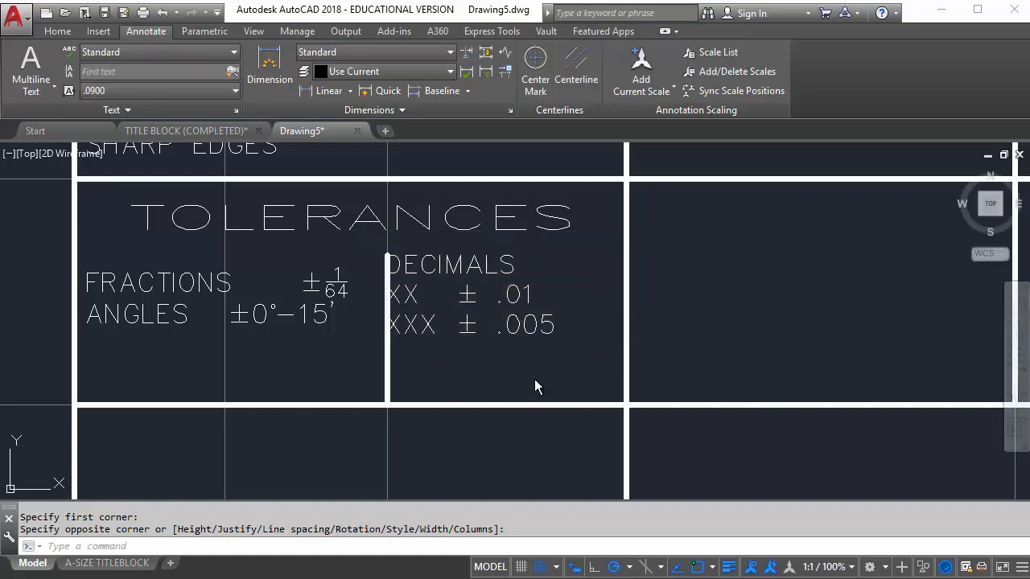
{"action": "left_click", "coordinate": [427, 257]}
{"action": "left_click", "coordinate": [391, 257]}
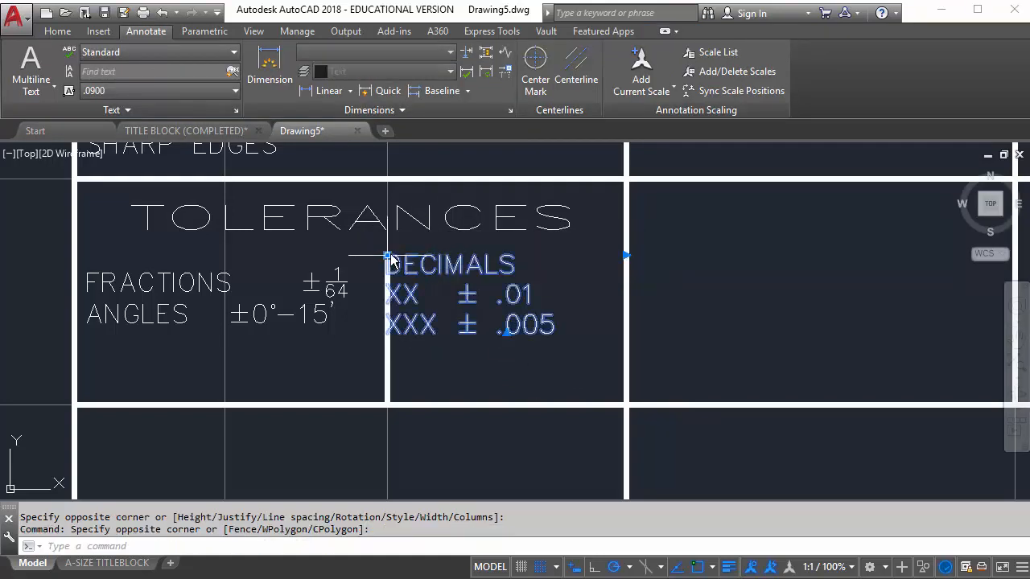
{"action": "left_click", "coordinate": [387, 256]}
{"action": "left_click", "coordinate": [400, 258]}
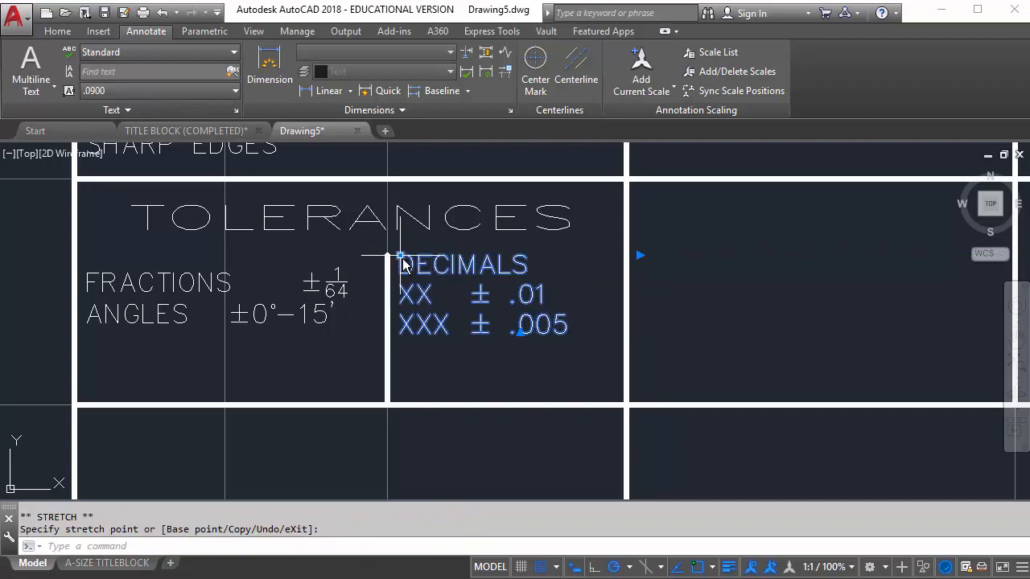
{"action": "scroll", "coordinate": [410, 267], "scroll_direction": "up", "scroll_amount": 2}
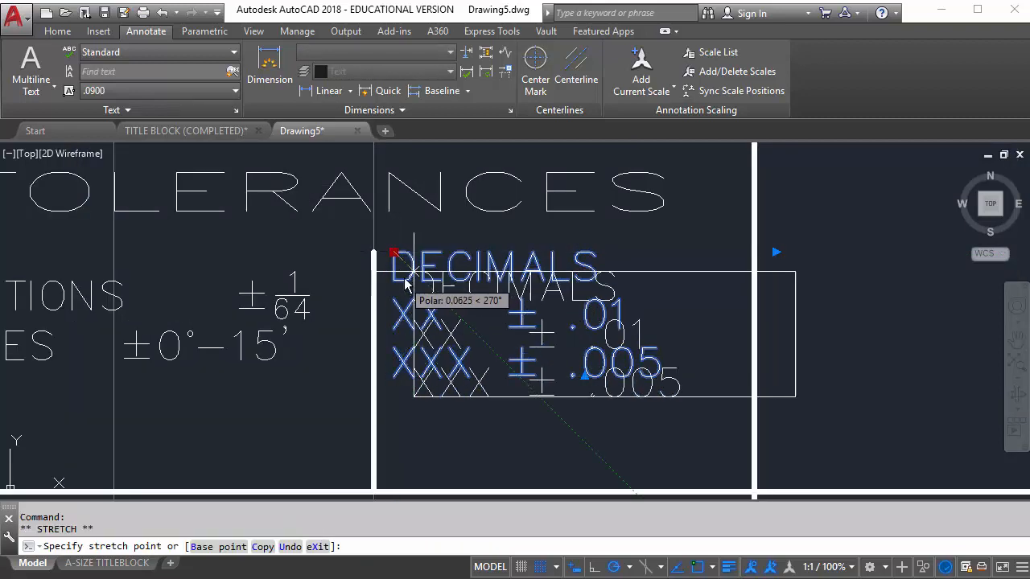
{"action": "left_click", "coordinate": [409, 278]}
{"action": "left_click", "coordinate": [409, 278]}
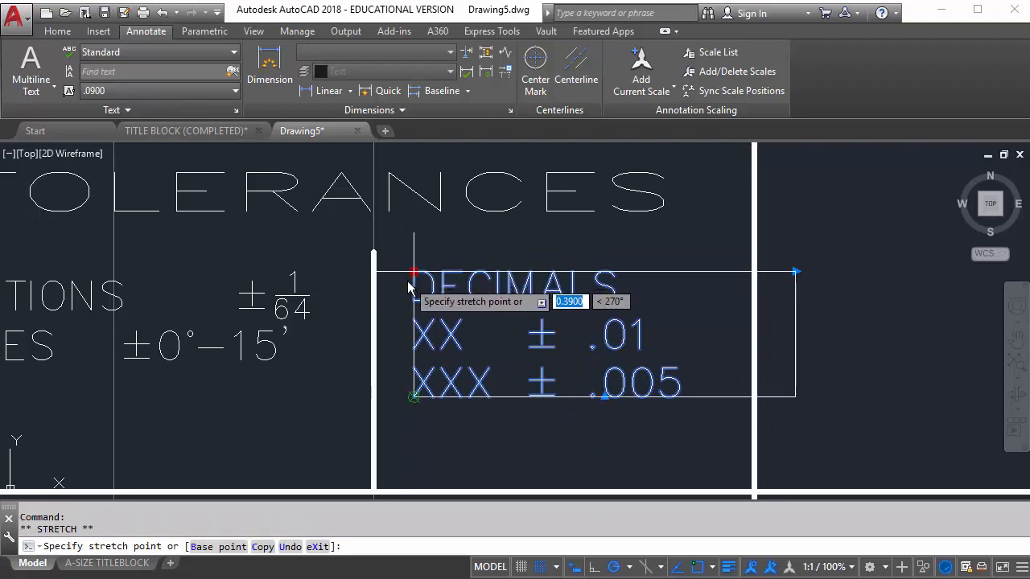
{"action": "key", "text": "Escape"}
{"action": "scroll", "coordinate": [421, 271], "scroll_direction": "down", "scroll_amount": 4}
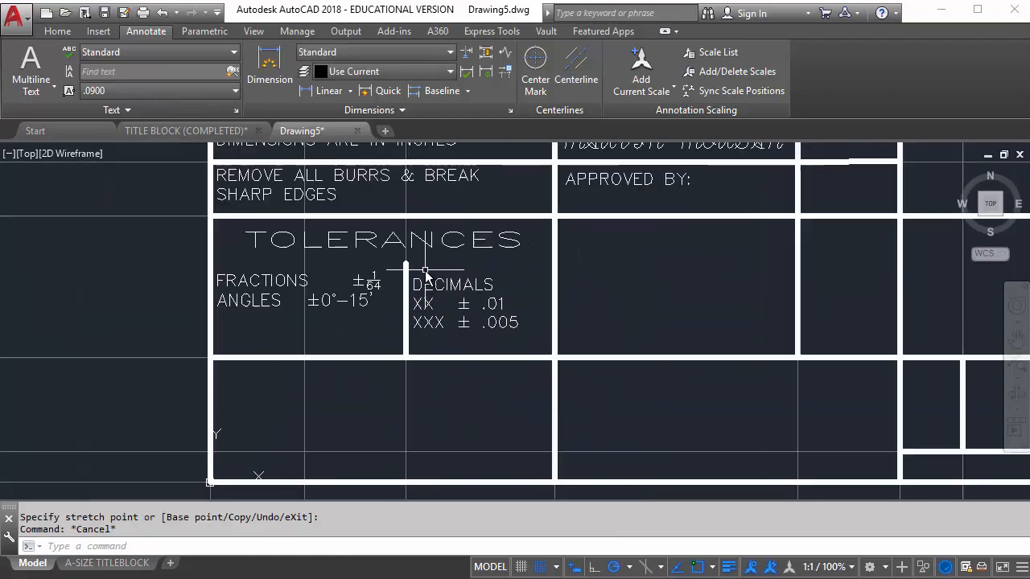
{"action": "middle_click_drag", "start_coordinate": [434, 269], "coordinate": [381, 287]}
{"action": "scroll", "coordinate": [212, 310], "scroll_direction": "up", "scroll_amount": 5}
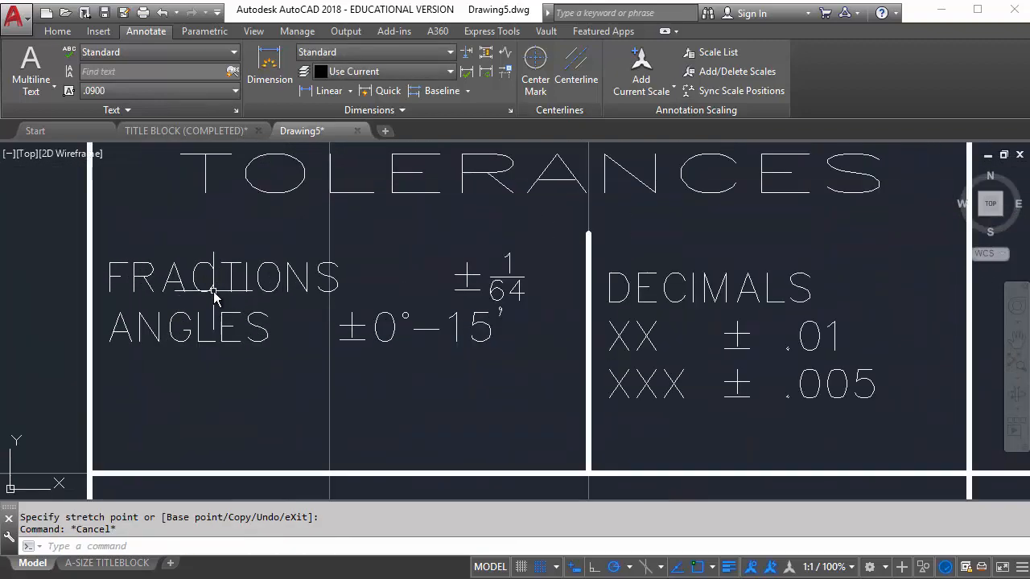
Move the FRACTIONS/ANGLES block lower within the tolerances cell.
{"action": "left_click", "coordinate": [214, 289]}
{"action": "left_click", "coordinate": [200, 283]}
{"action": "left_click", "coordinate": [110, 255]}
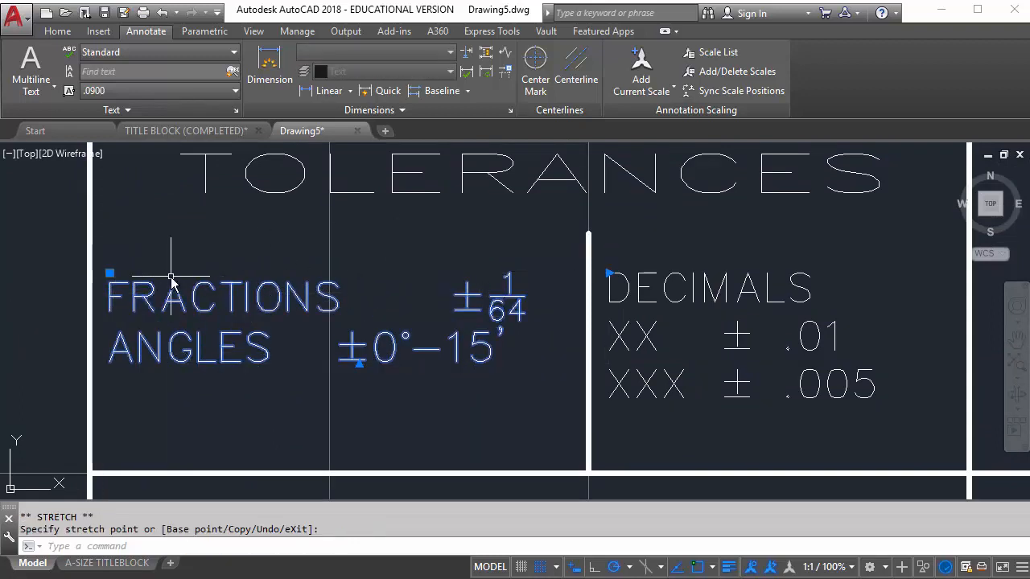
{"action": "left_click", "coordinate": [107, 276]}
{"action": "key", "text": "Escape"}
{"action": "key", "text": "Escape"}
{"action": "scroll", "coordinate": [403, 258], "scroll_direction": "down", "scroll_amount": 4}
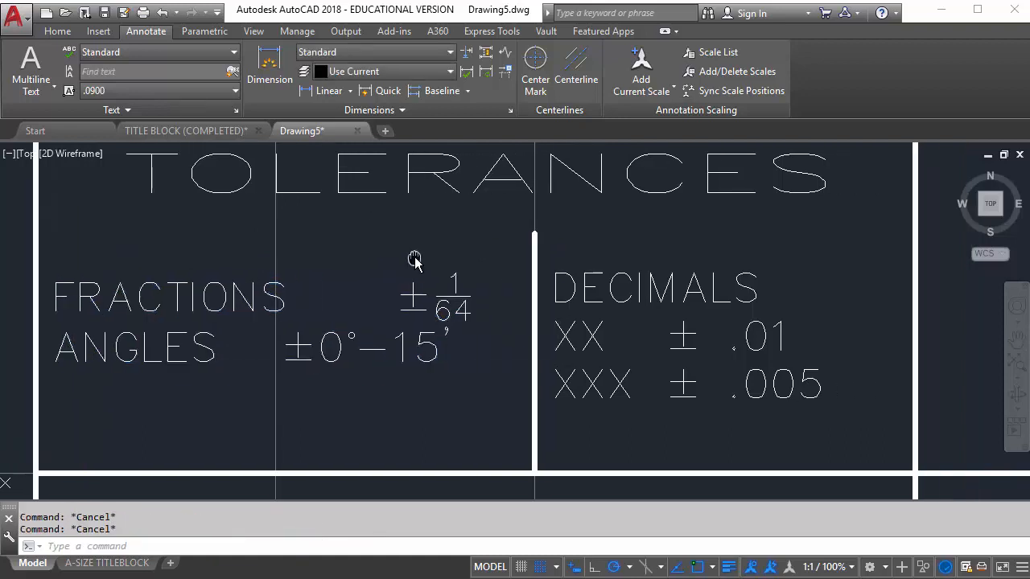
{"action": "middle_click_drag", "start_coordinate": [485, 282], "coordinate": [386, 284]}
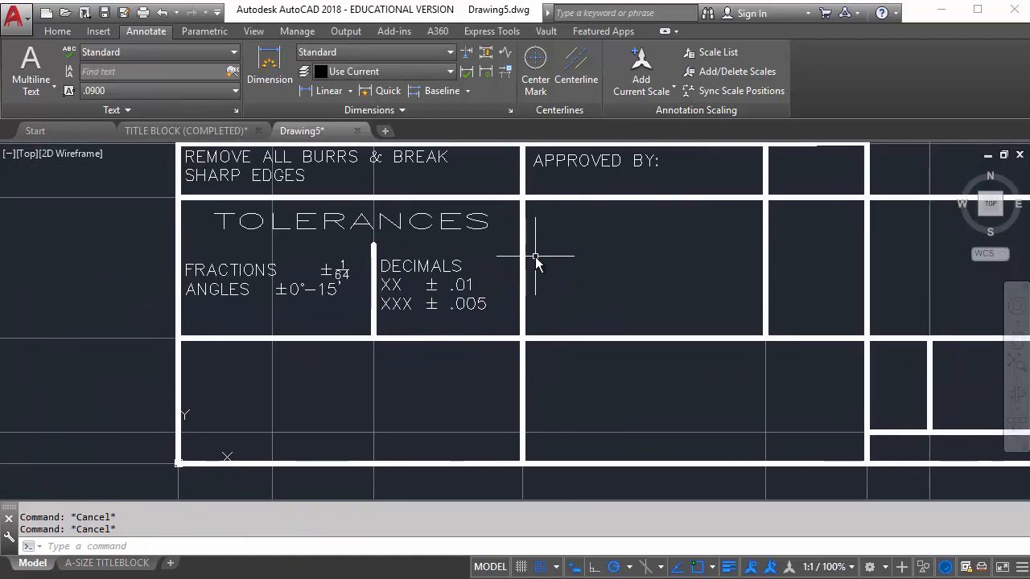
{"action": "mouse_move", "coordinate": [536, 260]}
{"action": "middle_mouse_down"}
{"action": "mouse_move", "coordinate": [407, 265]}
{"action": "mouse_move", "coordinate": [419, 259]}
{"action": "middle_mouse_up"}
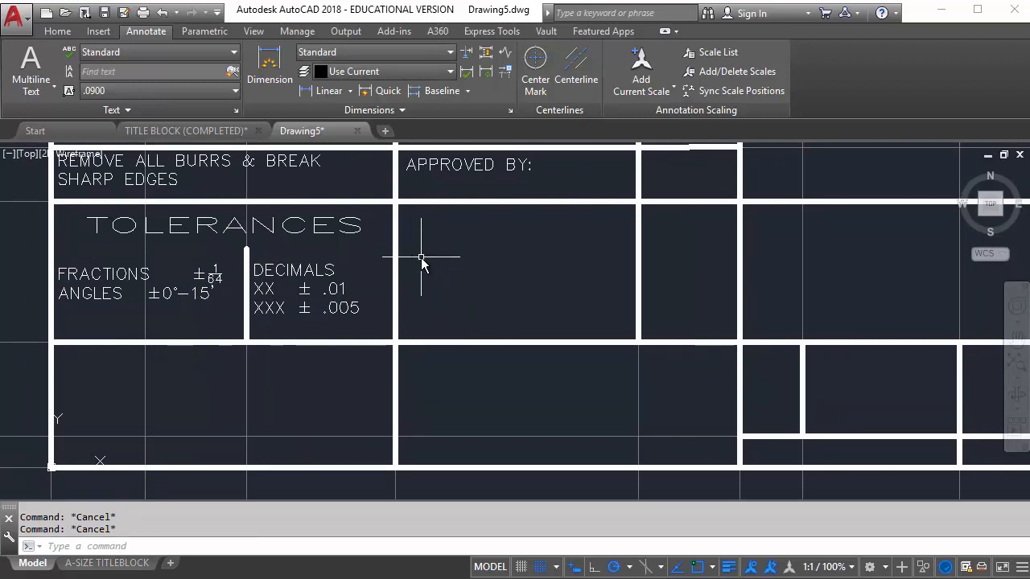
Add an ISSUED: label at the top-left of the cell below APPROVED BY.
{"action": "left_click", "coordinate": [30, 66]}
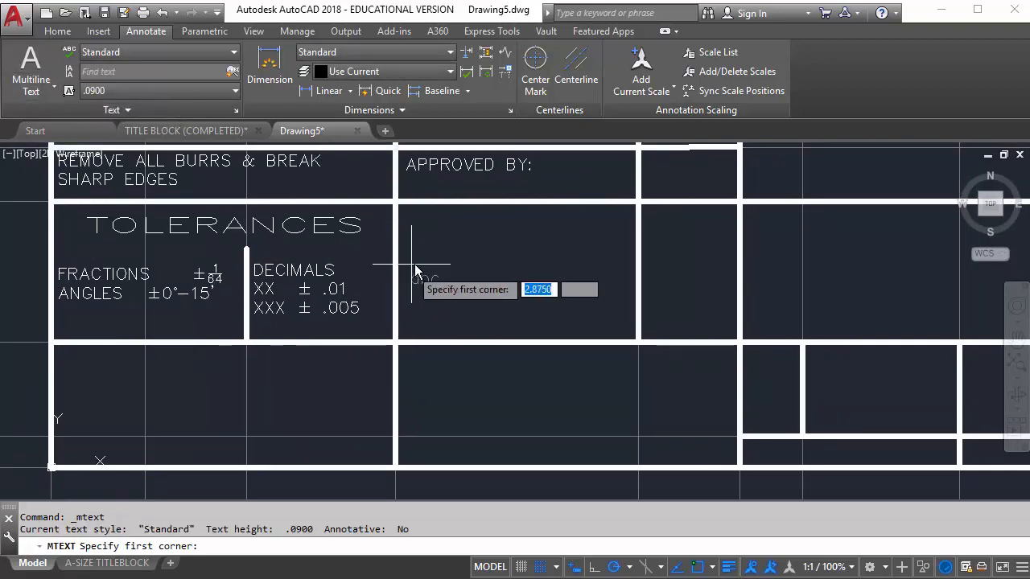
{"action": "left_click", "coordinate": [397, 205]}
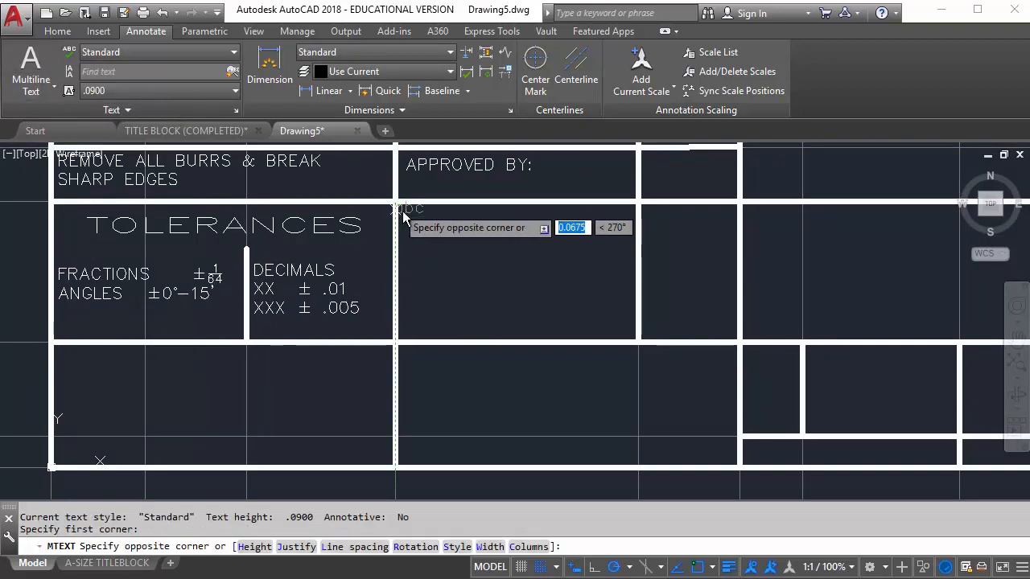
{"action": "left_click", "coordinate": [639, 343]}
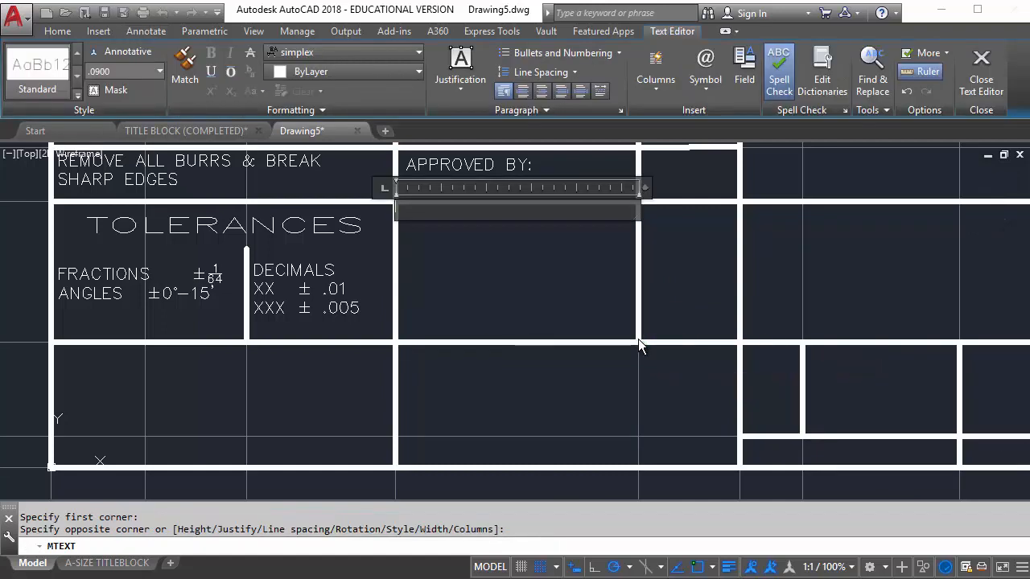
{"action": "type", "text": "ISSUED:"}
{"action": "left_click", "coordinate": [524, 282]}
{"action": "left_click", "coordinate": [403, 206]}
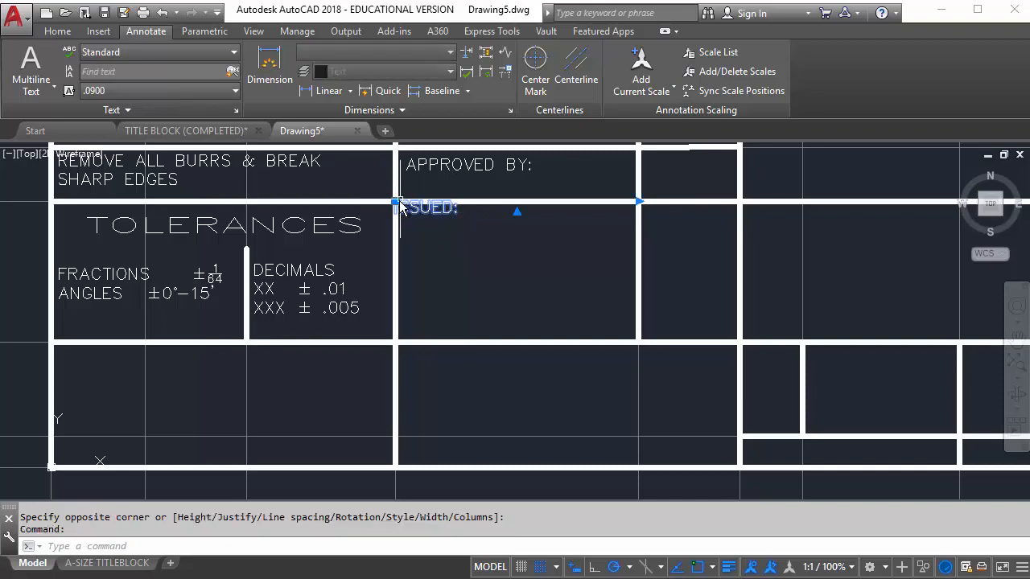
{"action": "left_click", "coordinate": [398, 202]}
{"action": "scroll", "coordinate": [455, 246], "scroll_direction": "up", "scroll_amount": 3}
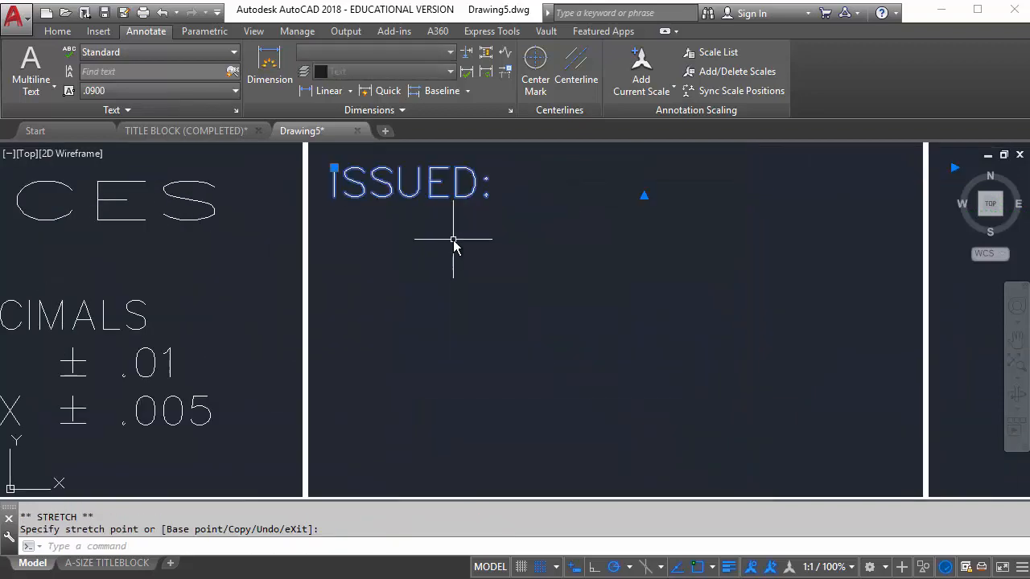
{"action": "scroll", "coordinate": [410, 285], "scroll_direction": "down", "scroll_amount": 5}
{"action": "key", "text": "Escape"}
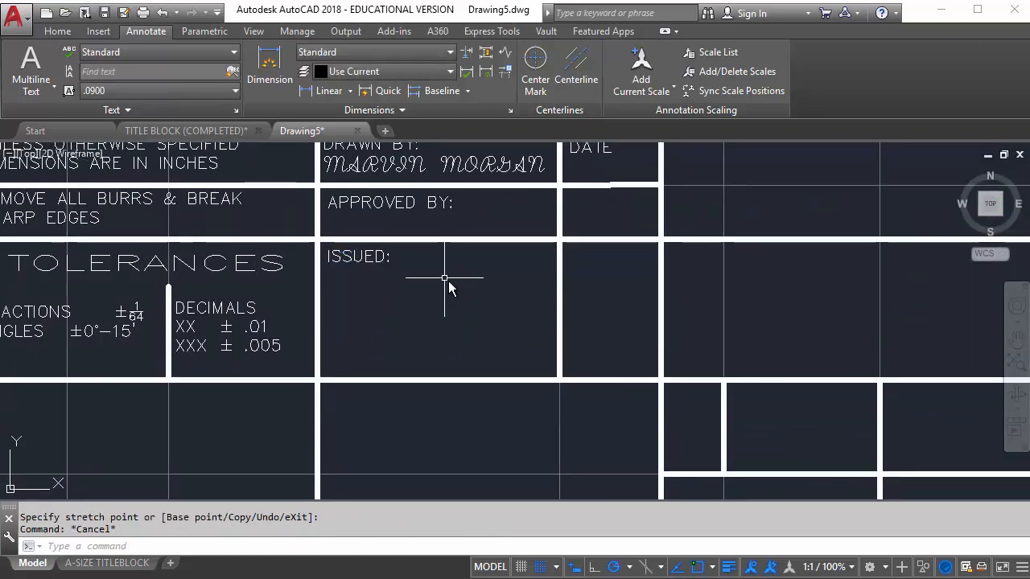
{"action": "key", "text": "Escape"}
{"action": "middle_click_drag", "start_coordinate": [449, 288], "coordinate": [394, 290]}
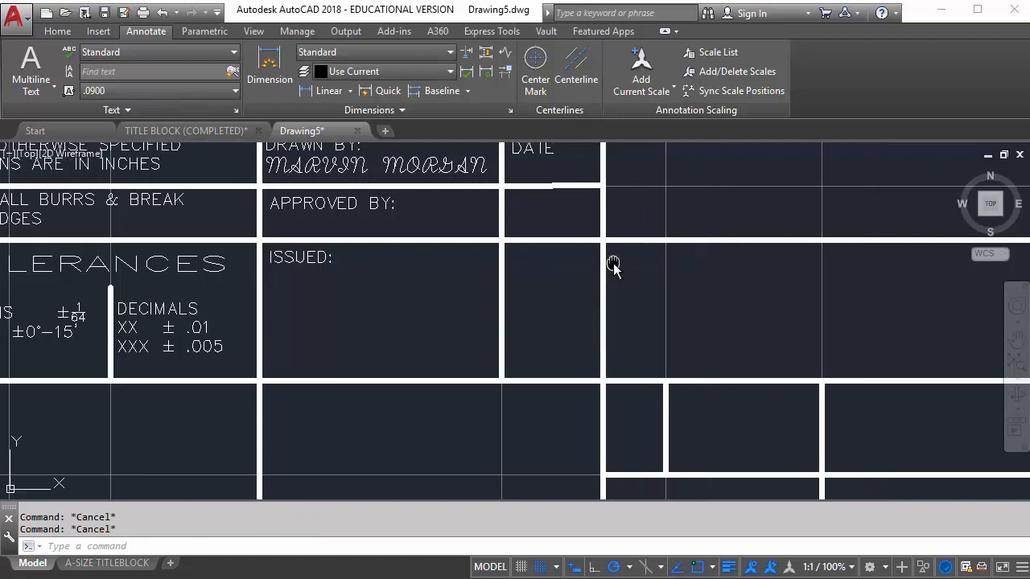
{"action": "middle_click_drag", "start_coordinate": [613, 266], "coordinate": [459, 256]}
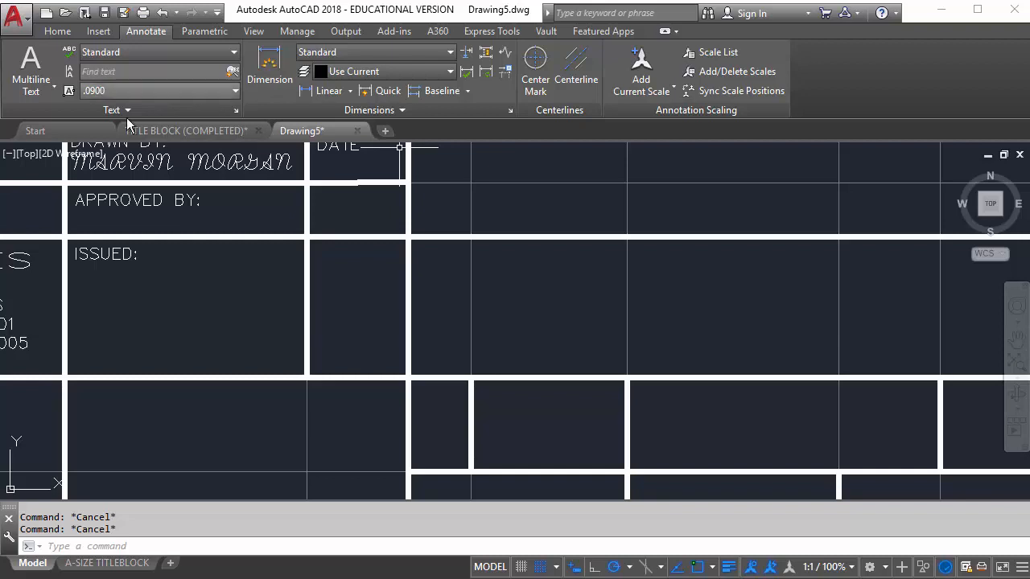
{"action": "middle_click_drag", "start_coordinate": [217, 274], "coordinate": [193, 285]}
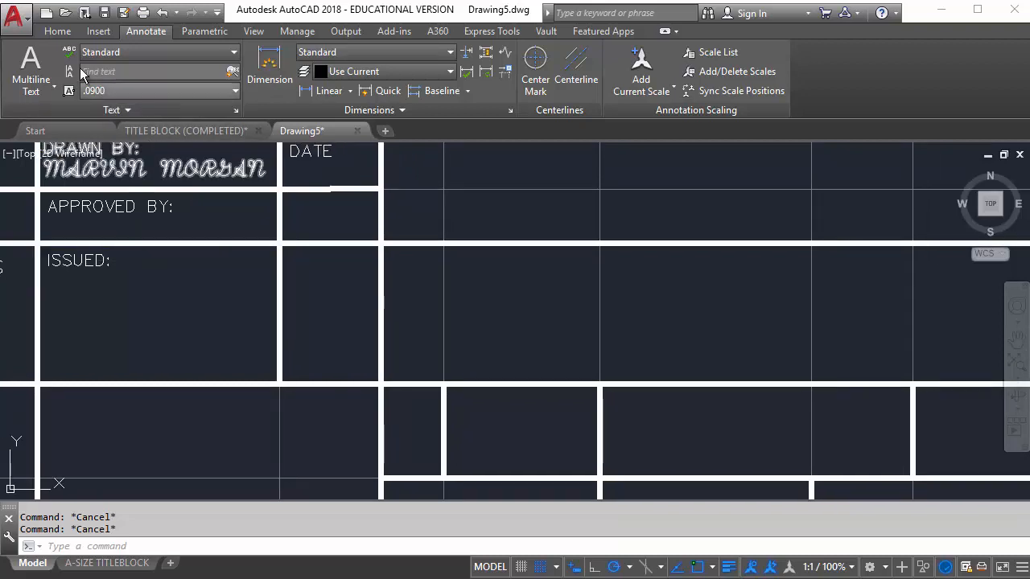
{"action": "left_click", "coordinate": [58, 31]}
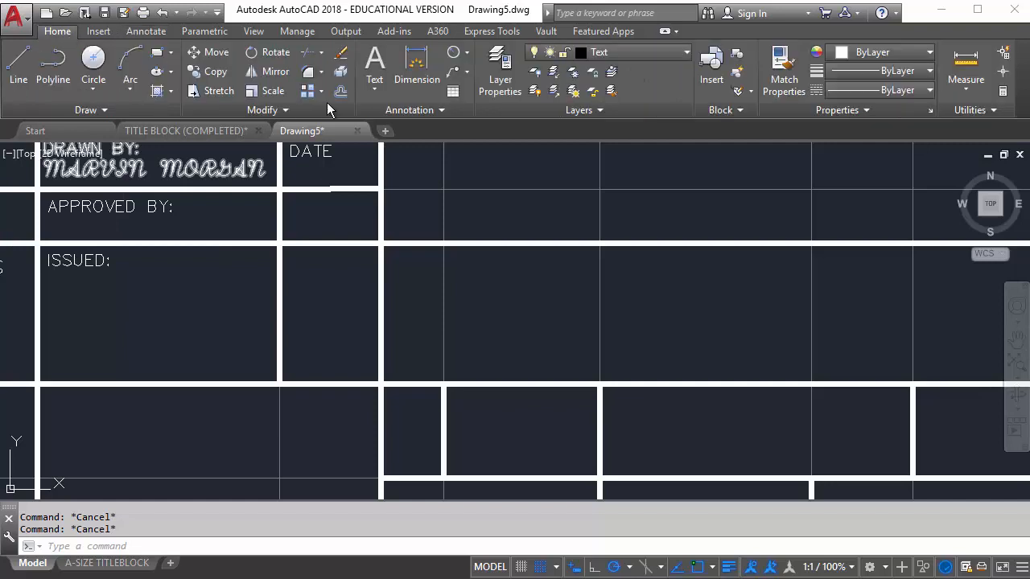
Copy the ISSUED: label into the large right cell and the two small cells below.
{"action": "left_click", "coordinate": [215, 74]}
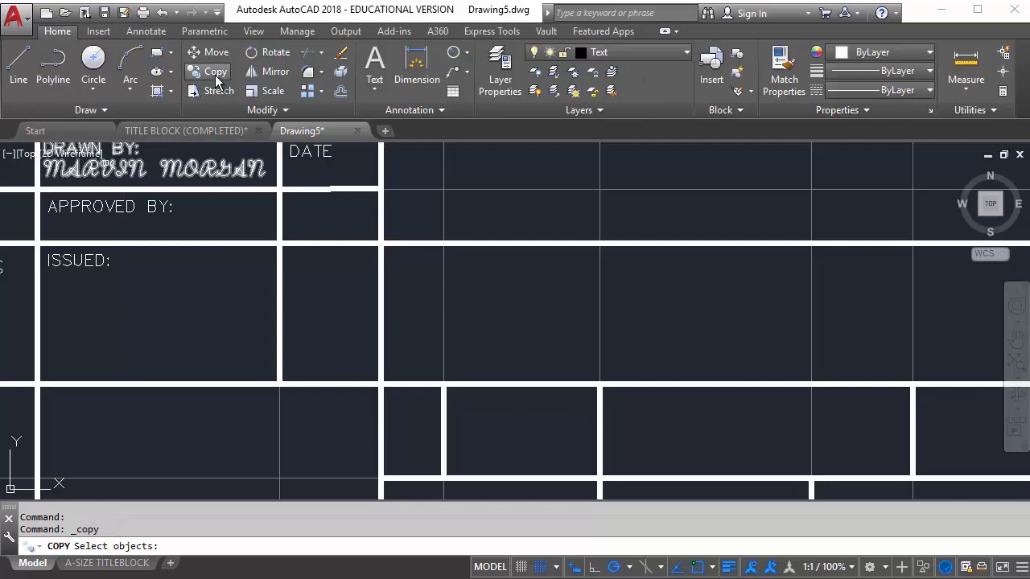
{"action": "left_click", "coordinate": [102, 252]}
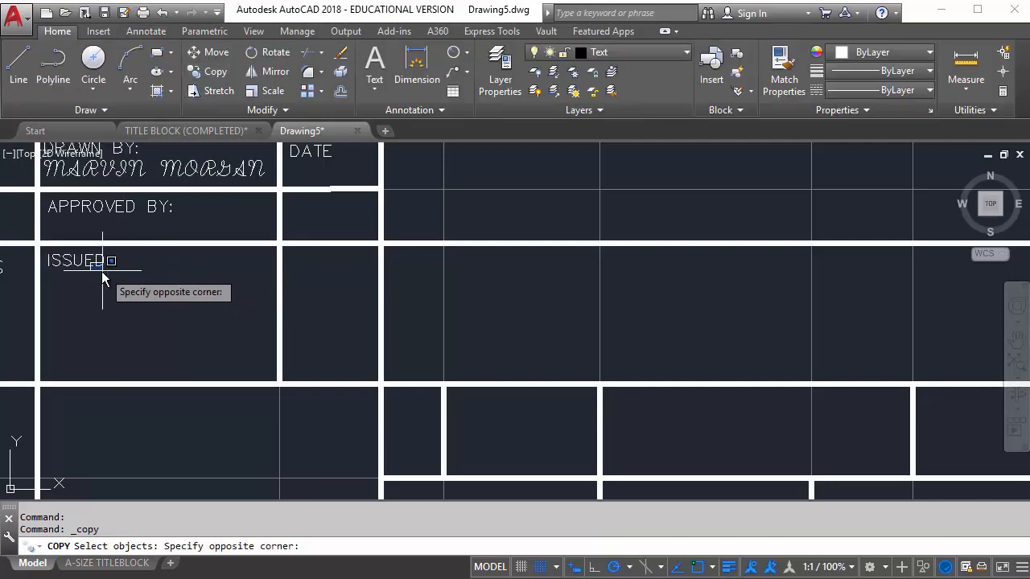
{"action": "left_click", "coordinate": [100, 272]}
{"action": "left_click", "coordinate": [95, 261]}
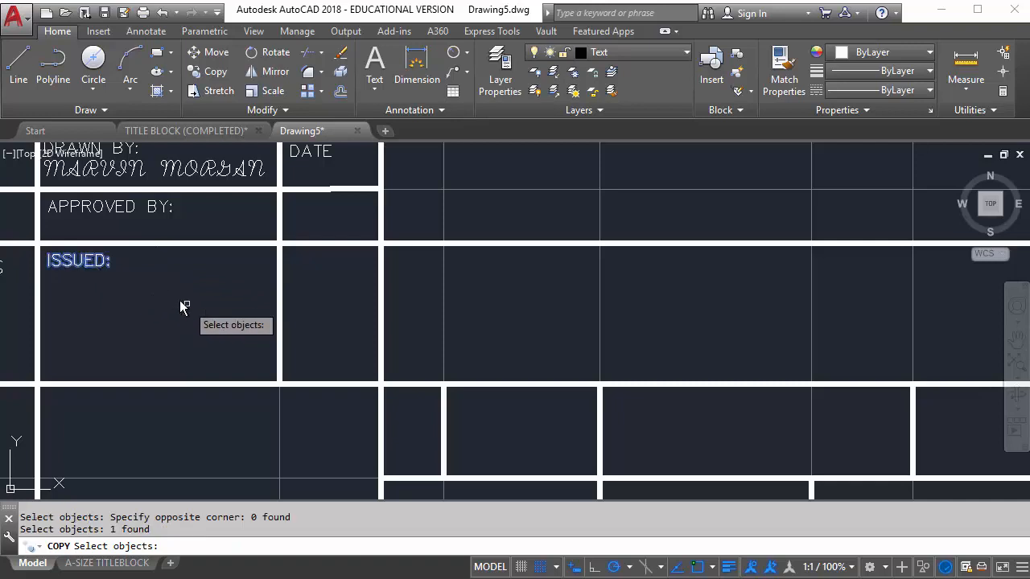
{"action": "key", "text": "Return"}
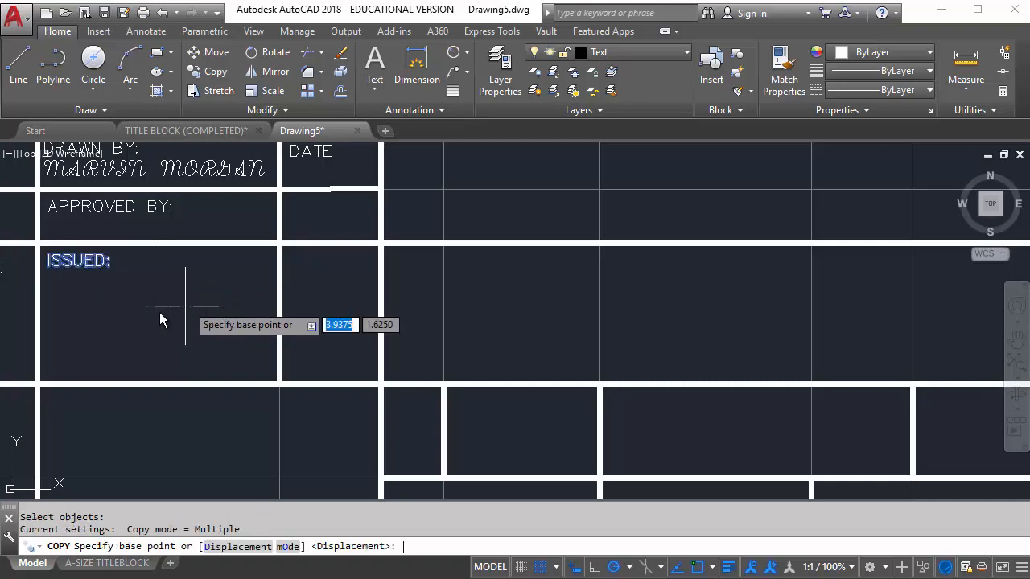
{"action": "left_click", "coordinate": [35, 243]}
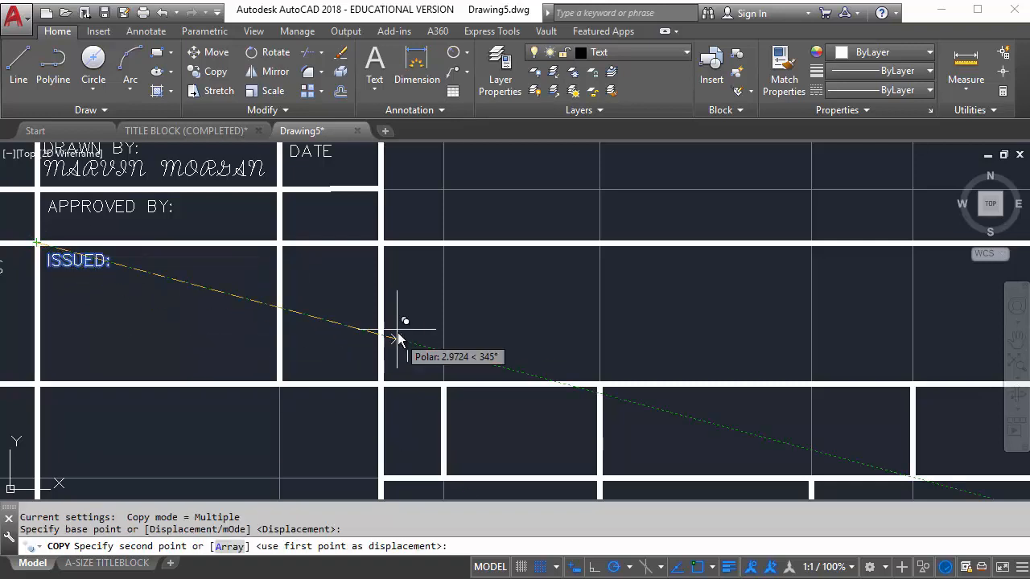
{"action": "left_click", "coordinate": [381, 243]}
{"action": "middle_click_drag", "start_coordinate": [471, 317], "coordinate": [418, 285]}
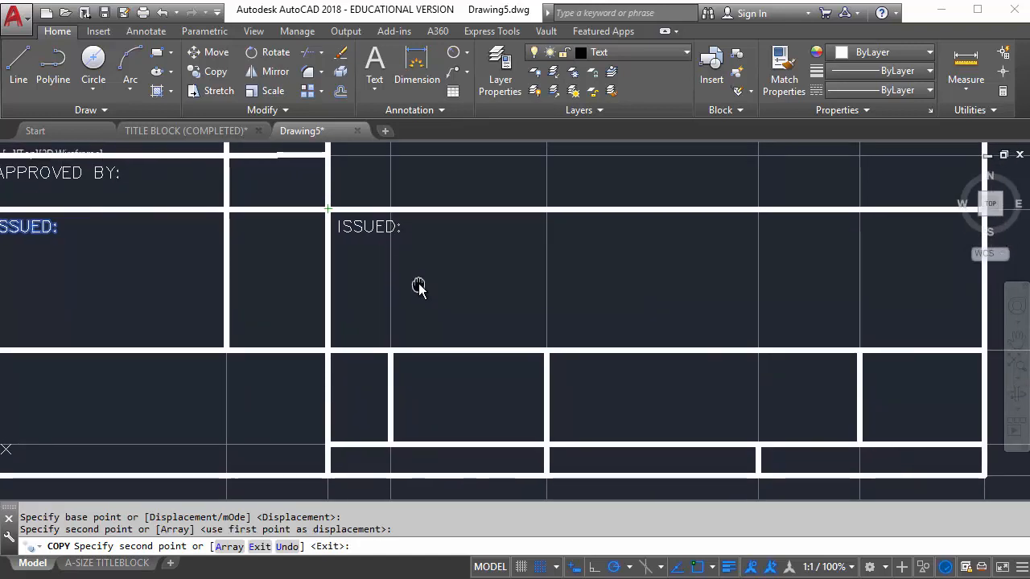
{"action": "left_click", "coordinate": [330, 357]}
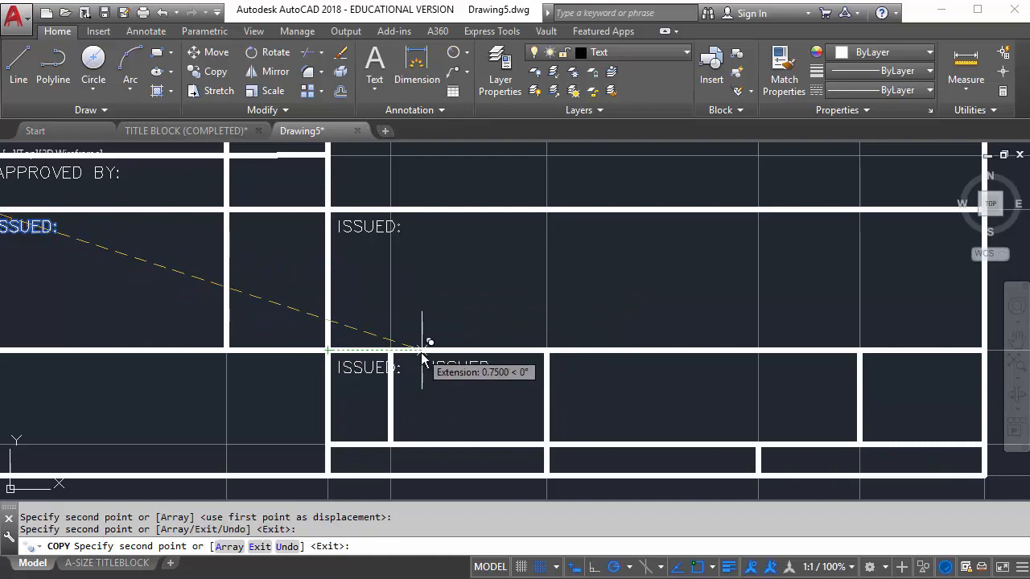
{"action": "left_click", "coordinate": [392, 351]}
{"action": "key", "text": "Escape"}
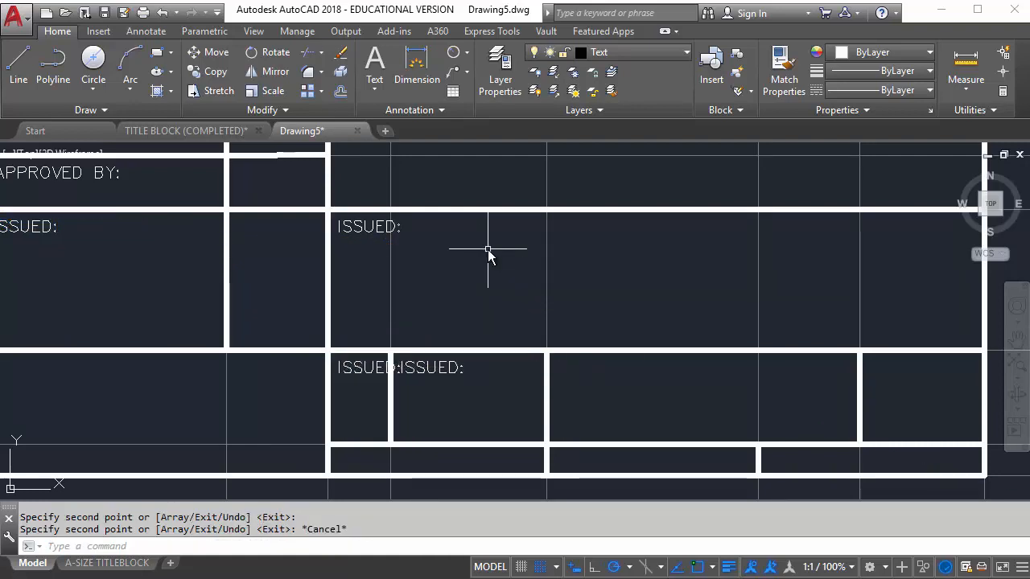
{"action": "key", "text": "Escape"}
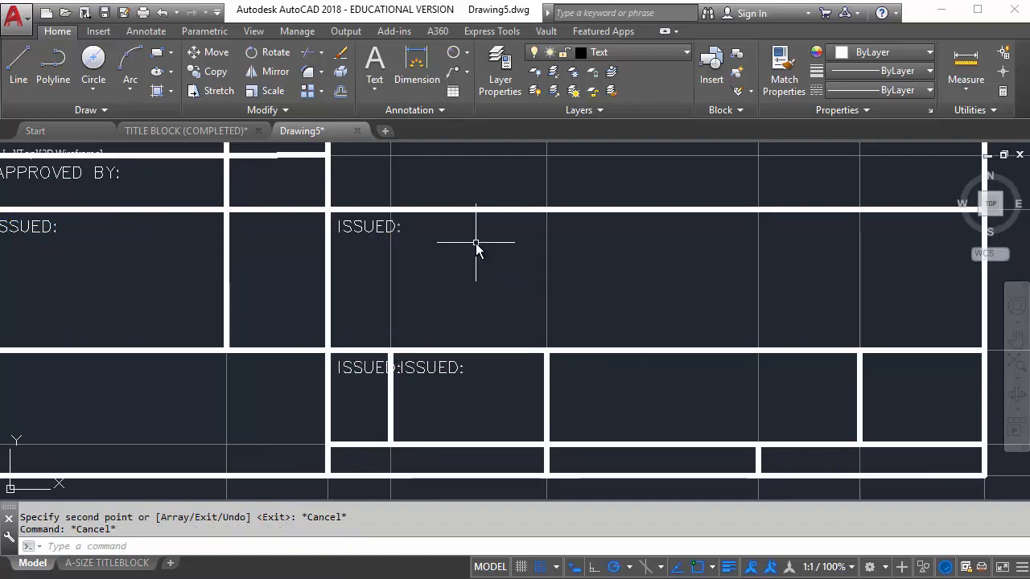
Change the copied label in the right cell to DRAWING TITLE:.
{"action": "double_click", "coordinate": [377, 232]}
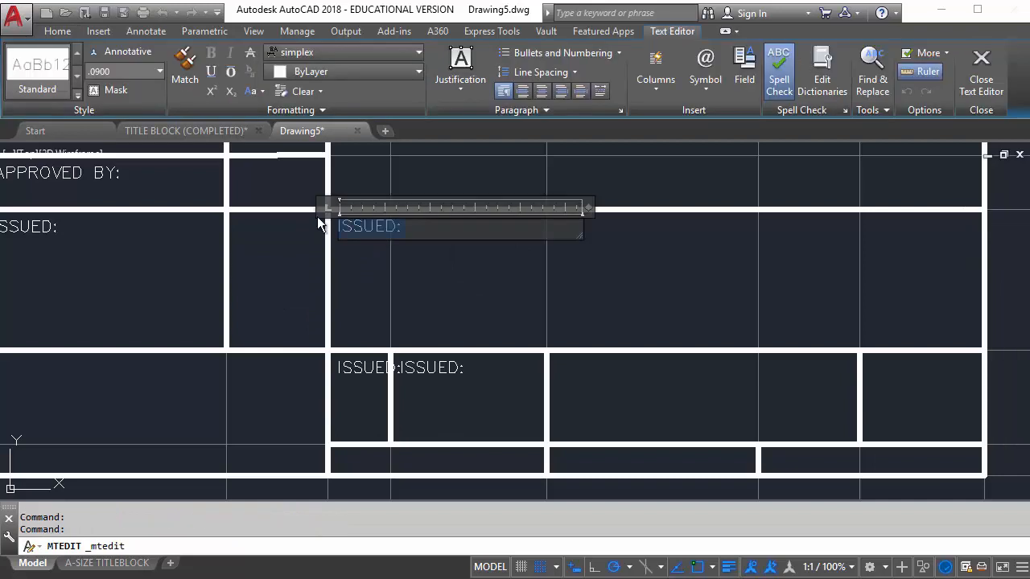
{"action": "key", "text": "BackSpace"}
{"action": "type", "text": "DRAWING TIM"}
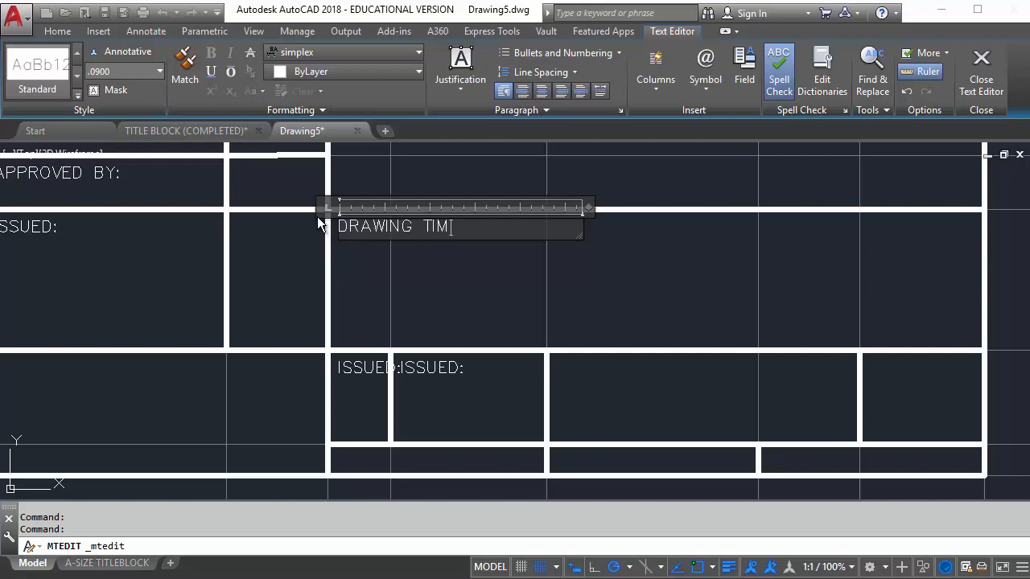
{"action": "key", "text": "BackSpace"}
{"action": "type", "text": "TE"}
{"action": "key", "text": "BackSpace"}
{"action": "type", "text": "LE:"}
{"action": "left_click", "coordinate": [362, 372]}
Relabel the two lower copies as SIZE and CODE IDENT NO.
{"action": "double_click", "coordinate": [362, 372]}
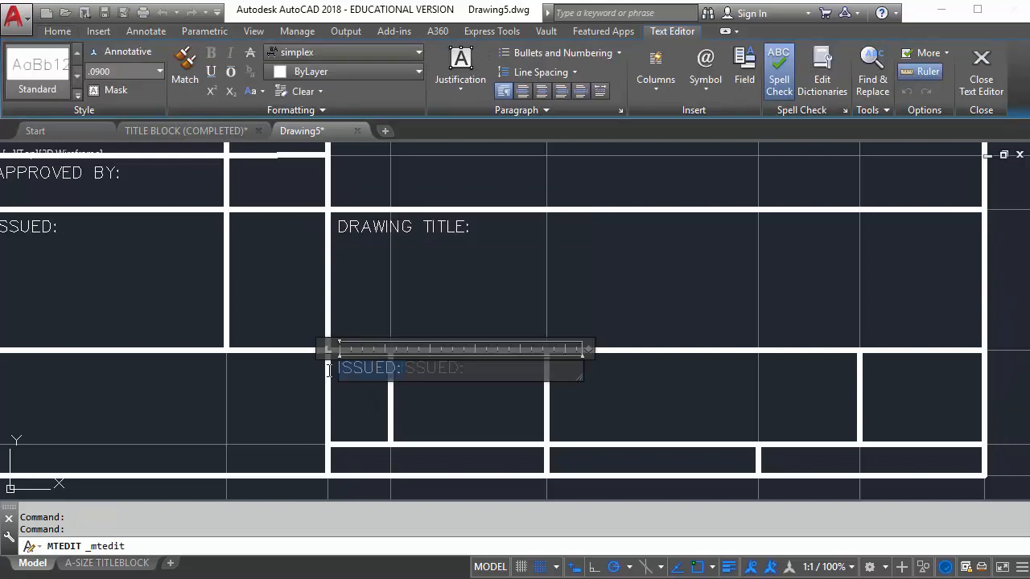
{"action": "type", "text": "SIZE"}
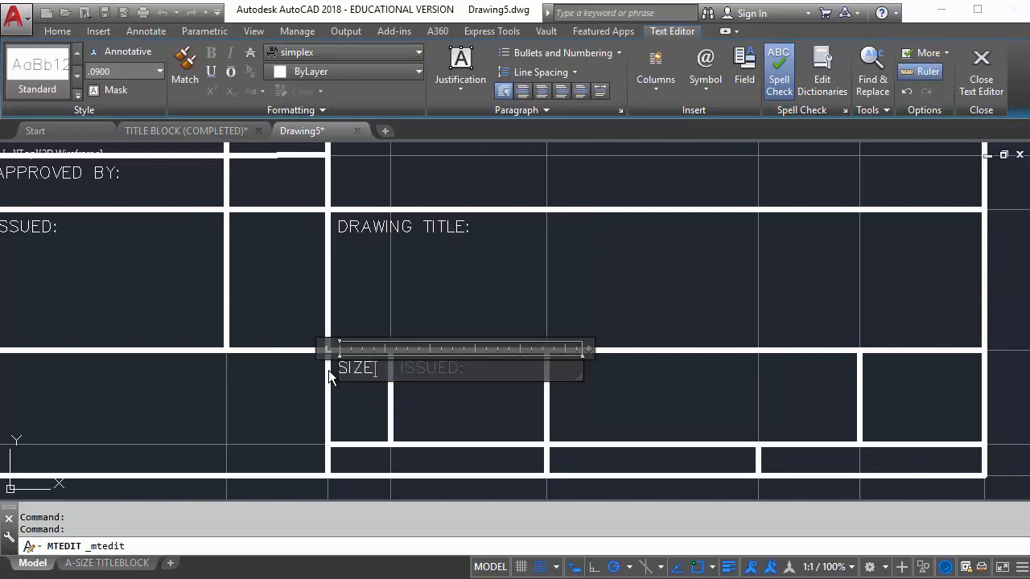
{"action": "left_click", "coordinate": [540, 319]}
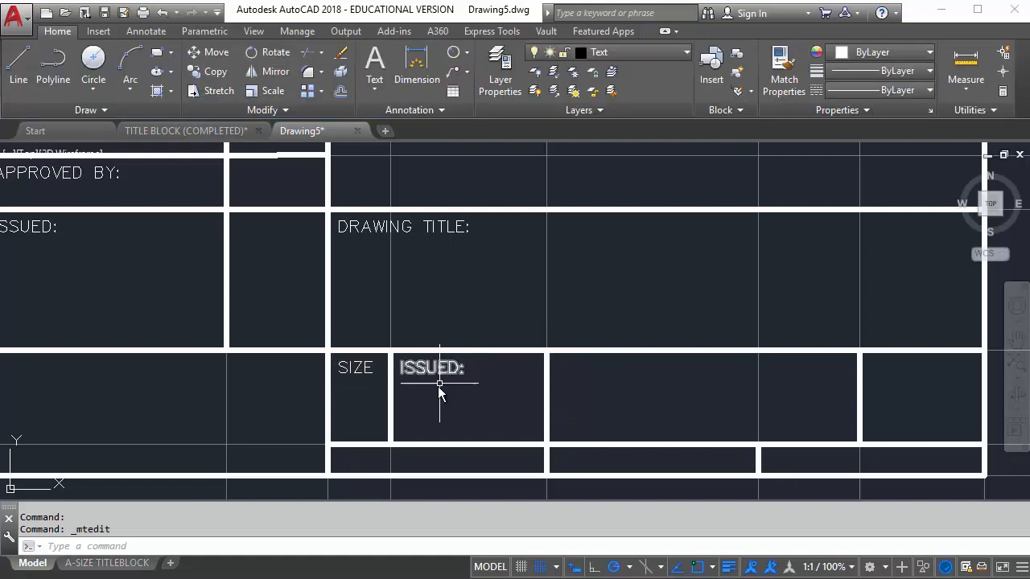
{"action": "double_click", "coordinate": [446, 368]}
{"action": "left_click_drag", "start_coordinate": [464, 368], "coordinate": [423, 373]}
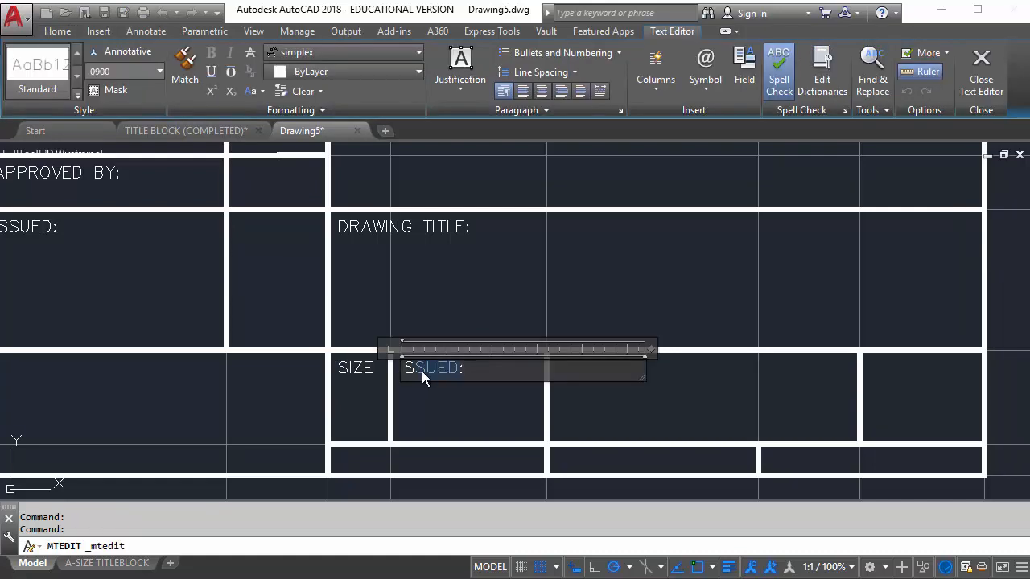
{"action": "key", "text": "BackSpace"}
{"action": "key", "text": "BackSpace"}
{"action": "key", "text": "BackSpace"}
{"action": "type", "text": "CODE IDENT "}
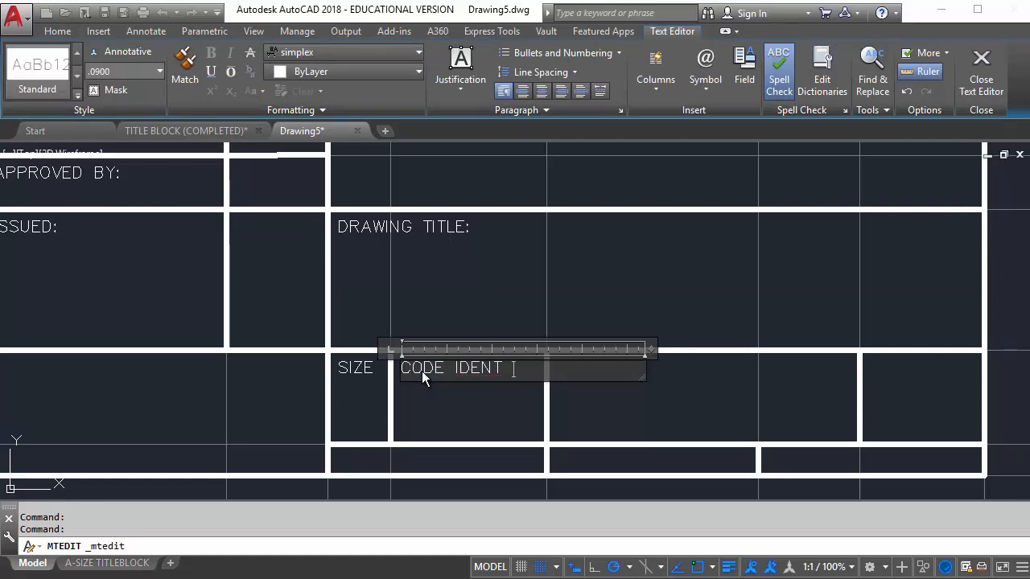
{"action": "type", "text": "NO."}
{"action": "left_click", "coordinate": [428, 298]}
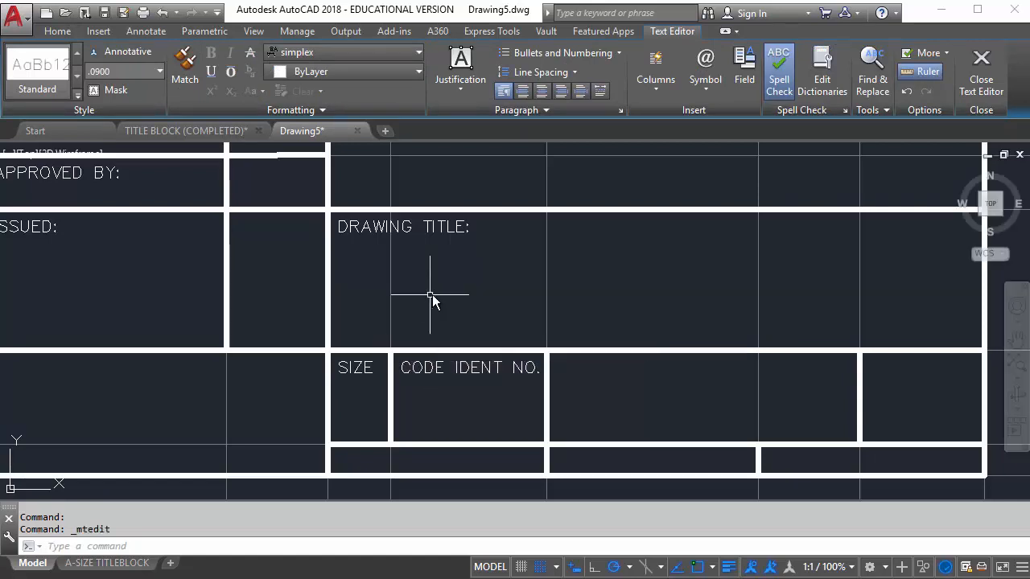
{"action": "middle_click_drag", "start_coordinate": [556, 300], "coordinate": [446, 317]}
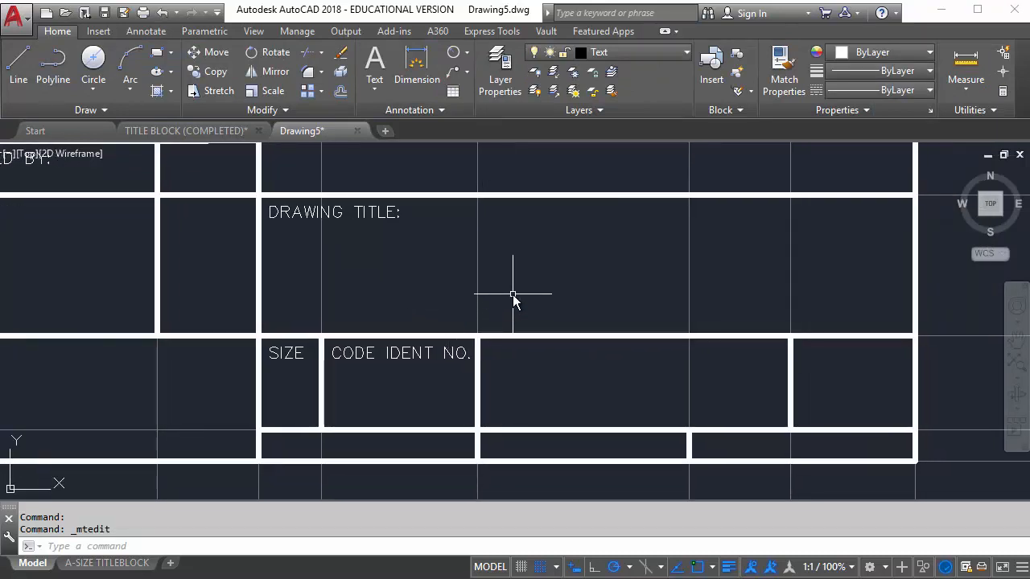
Zoom out and pan until the full title block and BILL OF MATERIALS header show.
{"action": "scroll", "coordinate": [513, 296], "scroll_direction": "down", "scroll_amount": 2}
{"action": "mouse_move", "coordinate": [513, 303]}
{"action": "middle_mouse_down"}
{"action": "mouse_move", "coordinate": [526, 344]}
{"action": "mouse_move", "coordinate": [461, 343]}
{"action": "middle_mouse_up"}
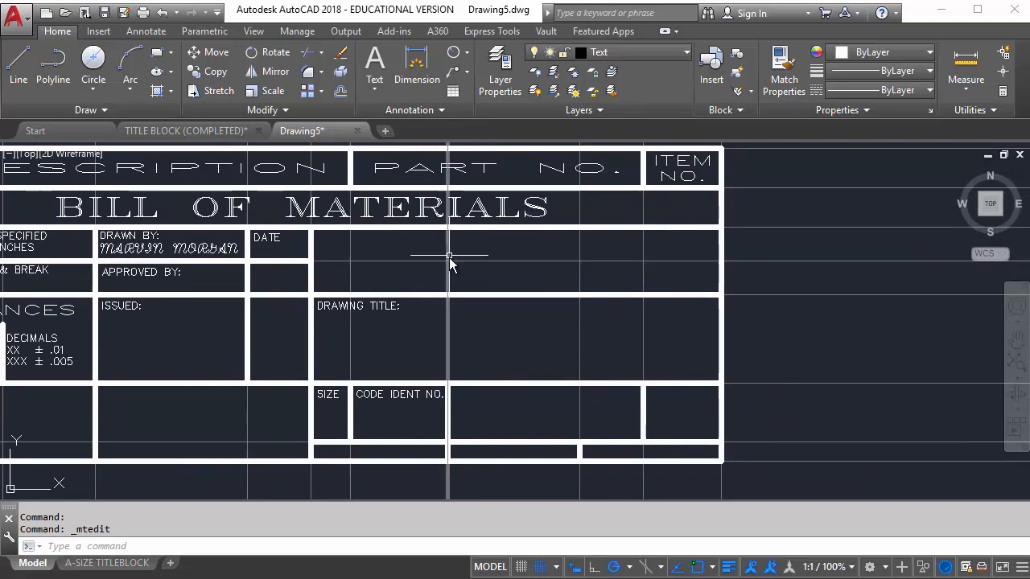
{"action": "middle_click_drag", "start_coordinate": [450, 262], "coordinate": [361, 273]}
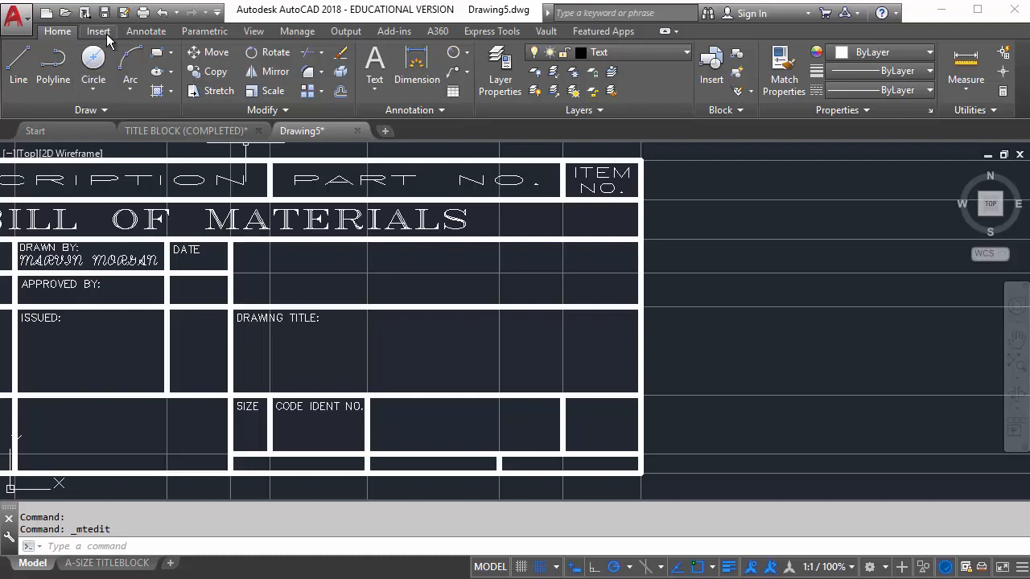
Add centred USA INC. text at .3800 height across the large top cell.
{"action": "left_click", "coordinate": [374, 66]}
{"action": "left_click", "coordinate": [233, 241]}
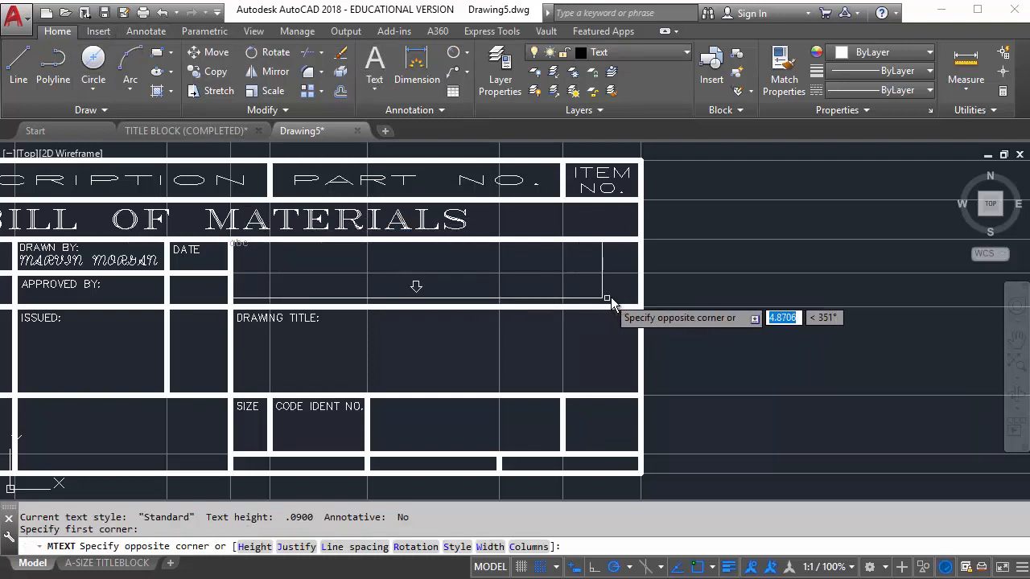
{"action": "left_click", "coordinate": [643, 307]}
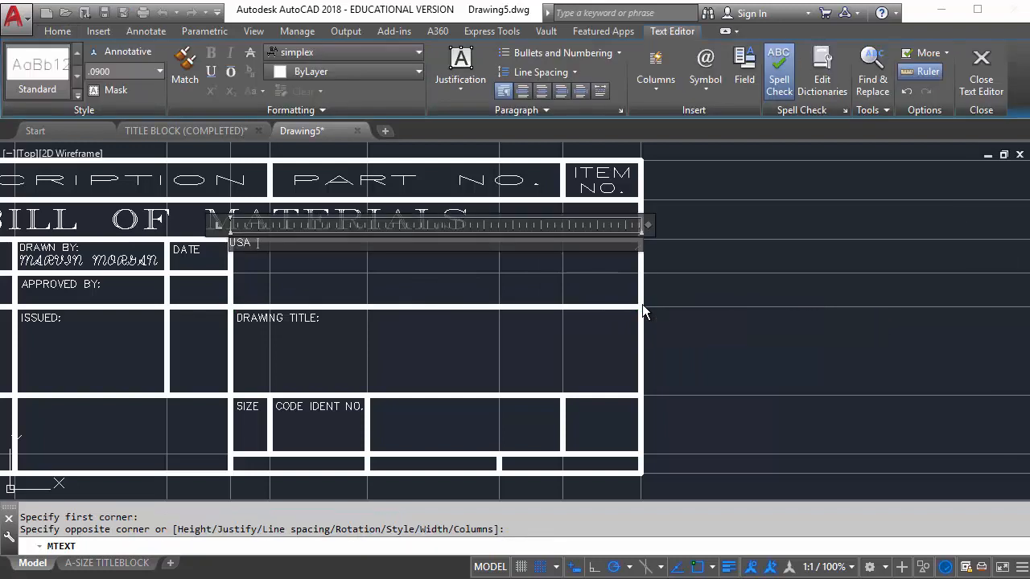
{"action": "type", "text": "USA INC."}
{"action": "left_click_drag", "start_coordinate": [282, 243], "coordinate": [229, 243]}
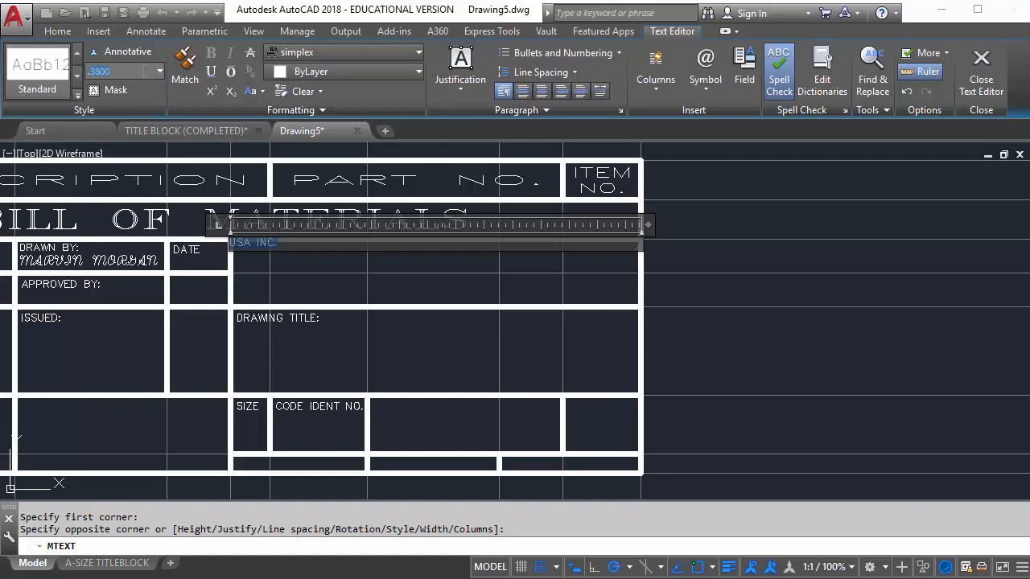
{"action": "key", "text": "Return"}
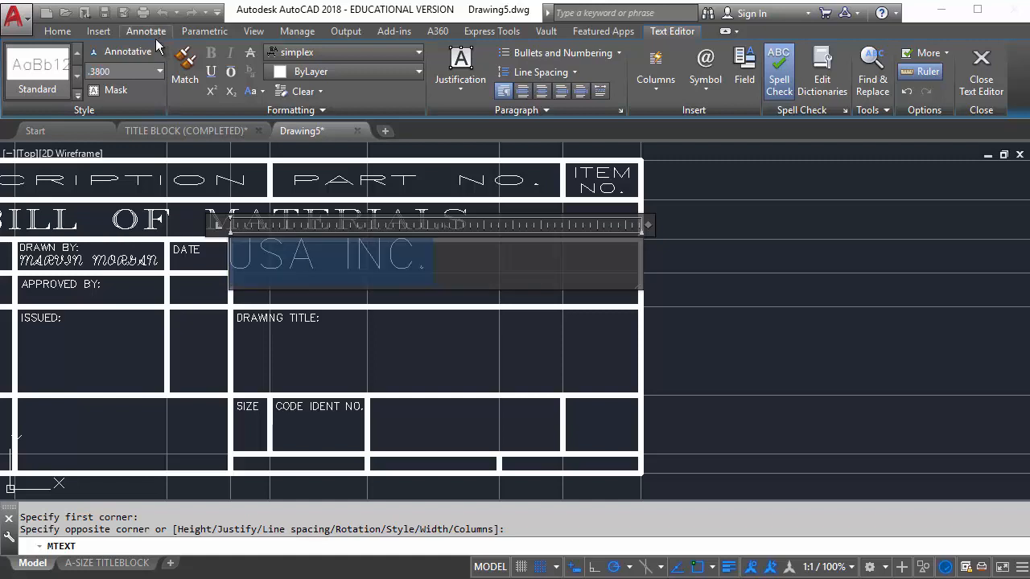
{"action": "left_click", "coordinate": [452, 74]}
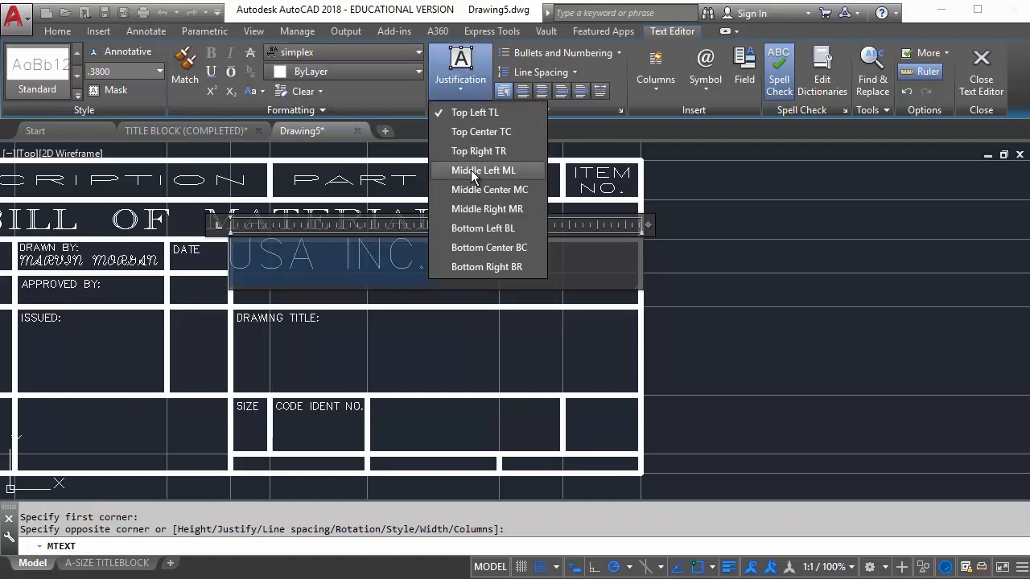
{"action": "left_click", "coordinate": [476, 187]}
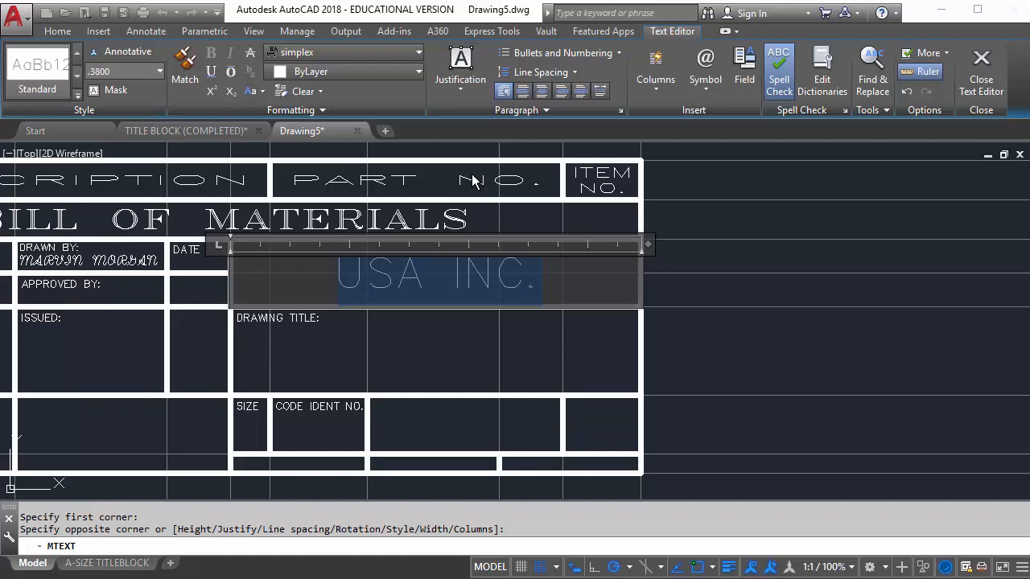
Set the USA INC. text font to gothice and commit it.
{"action": "left_click", "coordinate": [356, 53]}
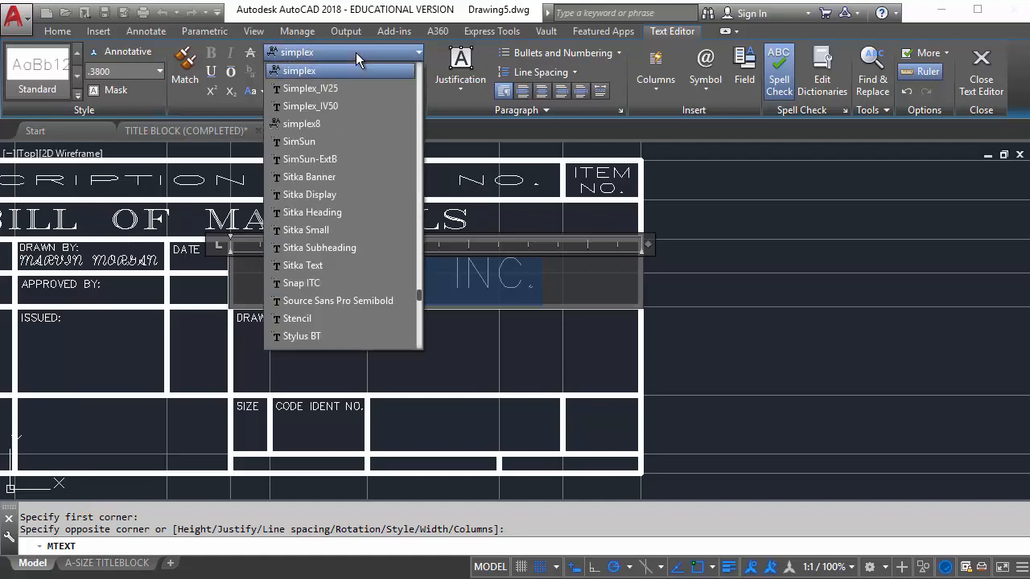
{"action": "key", "text": "g"}
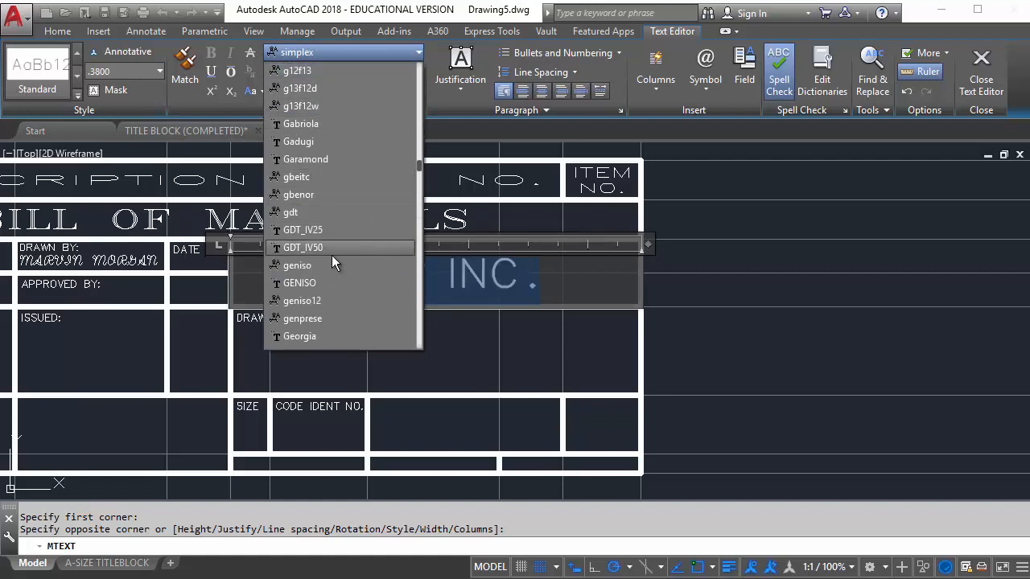
{"action": "scroll", "coordinate": [335, 261], "scroll_direction": "down", "scroll_amount": 3}
{"action": "scroll", "coordinate": [334, 258], "scroll_direction": "down", "scroll_amount": 4}
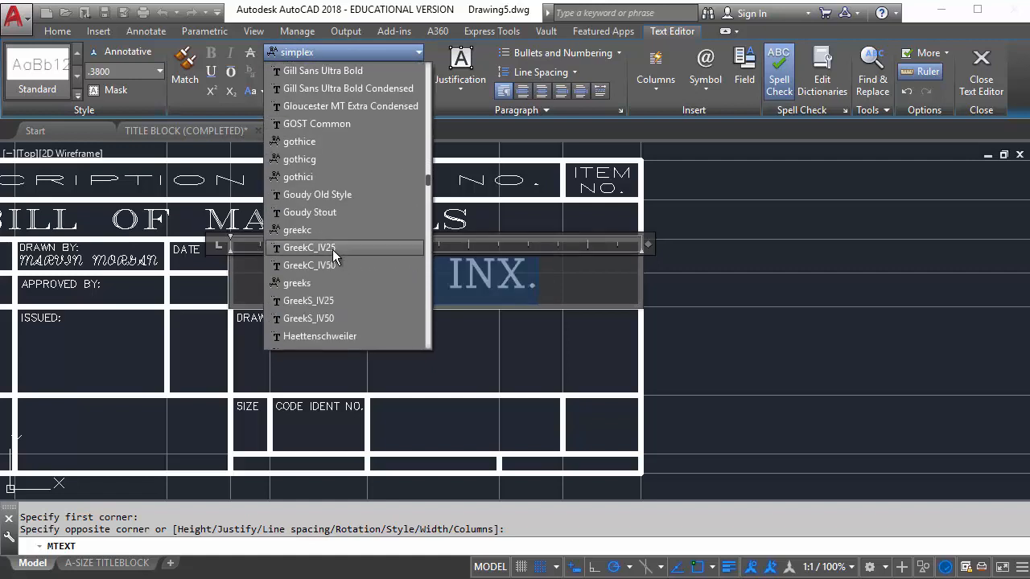
{"action": "left_click", "coordinate": [313, 142]}
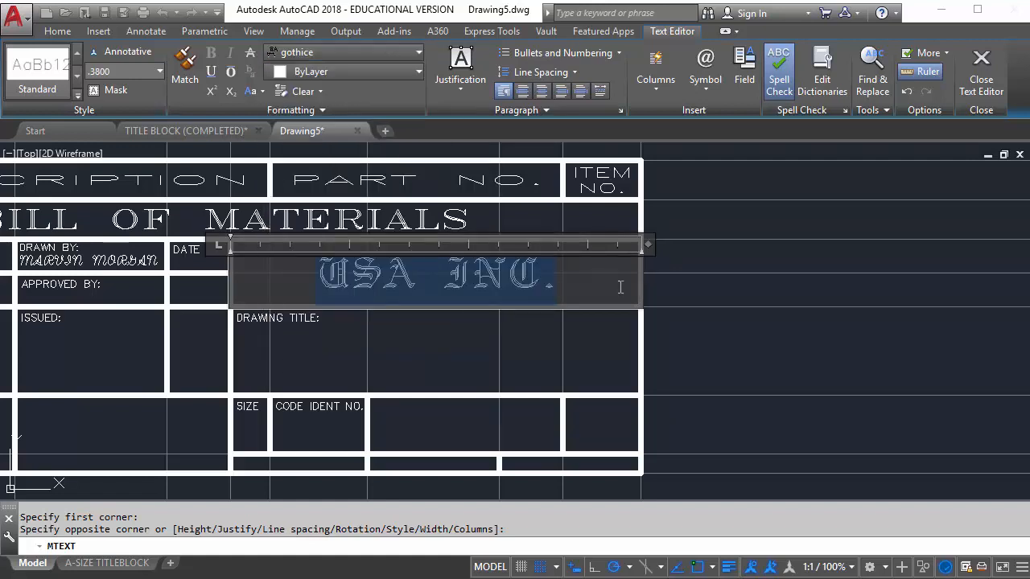
{"action": "left_click", "coordinate": [731, 284]}
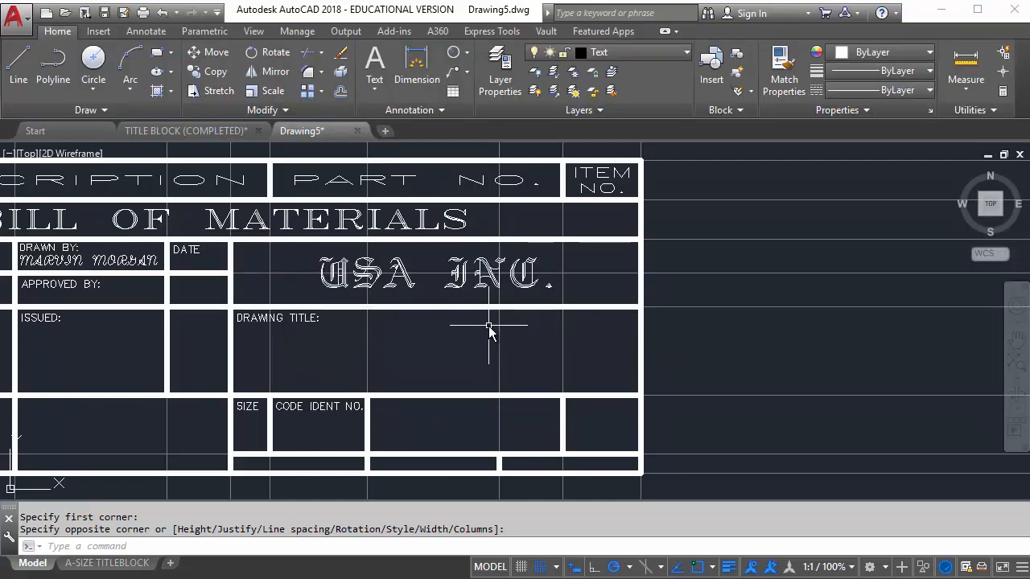
Copy the CODE IDENT NO. label to the next cell, far-right cell, and lower-right and lower-middle cells.
{"action": "mouse_move", "coordinate": [410, 318]}
{"action": "middle_mouse_down"}
{"action": "mouse_move", "coordinate": [435, 298]}
{"action": "mouse_move", "coordinate": [421, 205]}
{"action": "middle_mouse_up"}
{"action": "scroll", "coordinate": [258, 315], "scroll_direction": "up", "scroll_amount": 2}
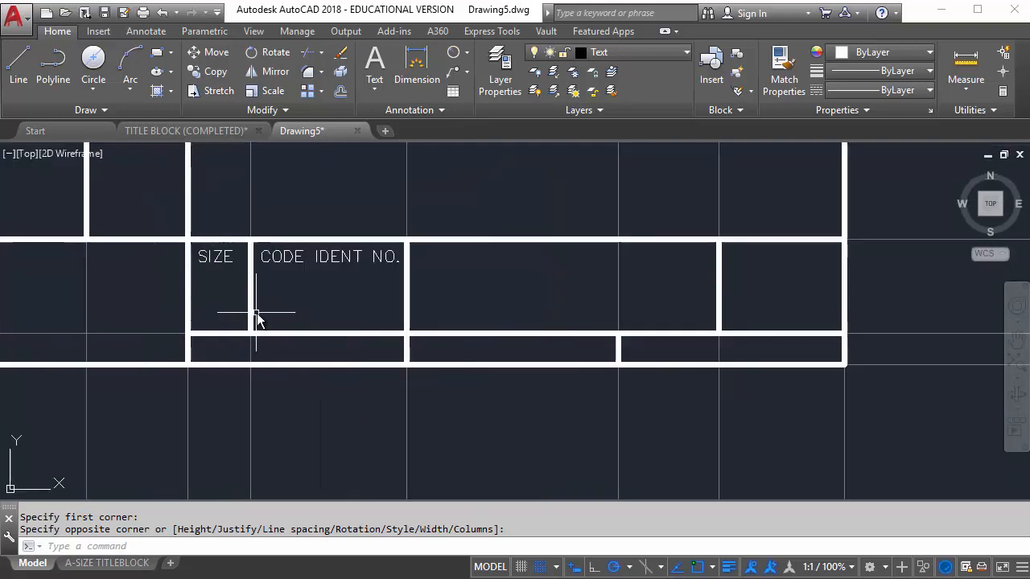
{"action": "middle_click_drag", "start_coordinate": [352, 311], "coordinate": [338, 284]}
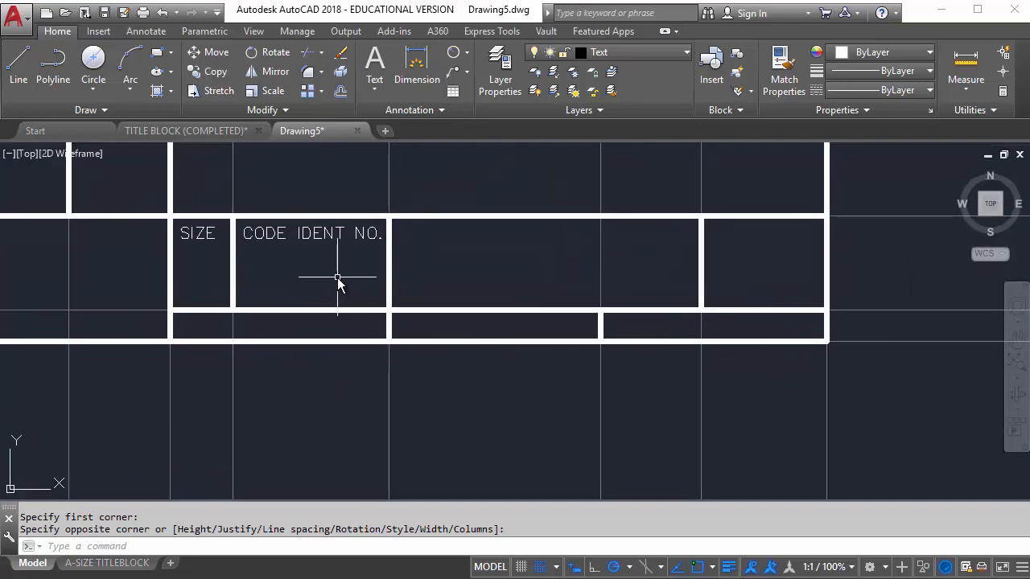
{"action": "middle_click_drag", "start_coordinate": [496, 271], "coordinate": [410, 292]}
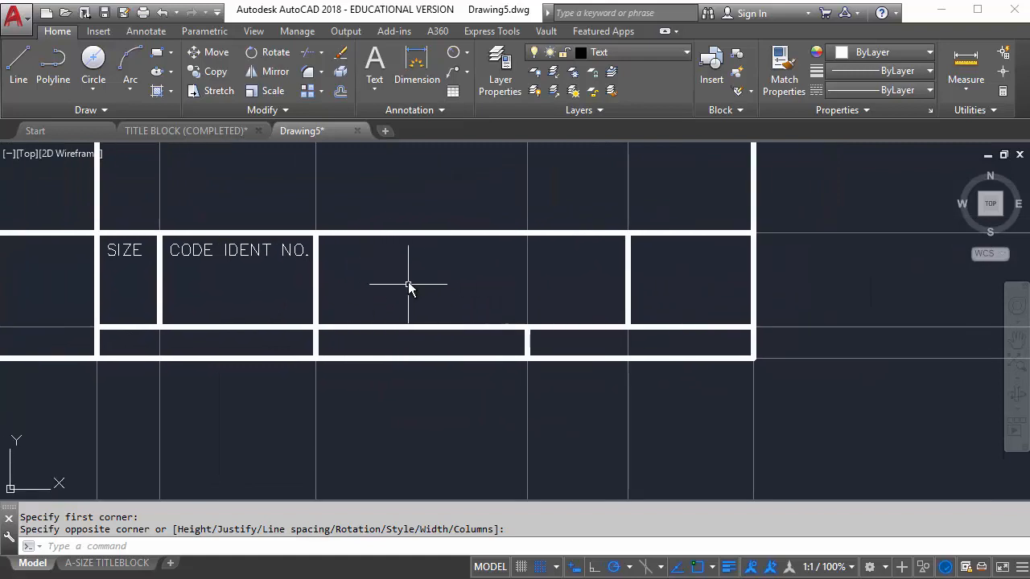
{"action": "left_click", "coordinate": [218, 71]}
{"action": "left_click", "coordinate": [202, 248]}
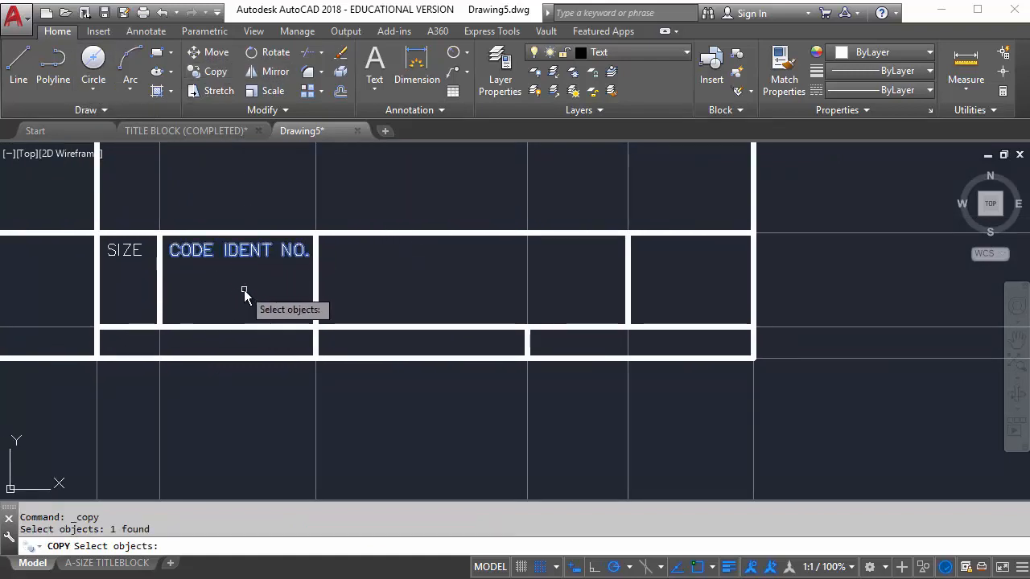
{"action": "key", "text": "Return"}
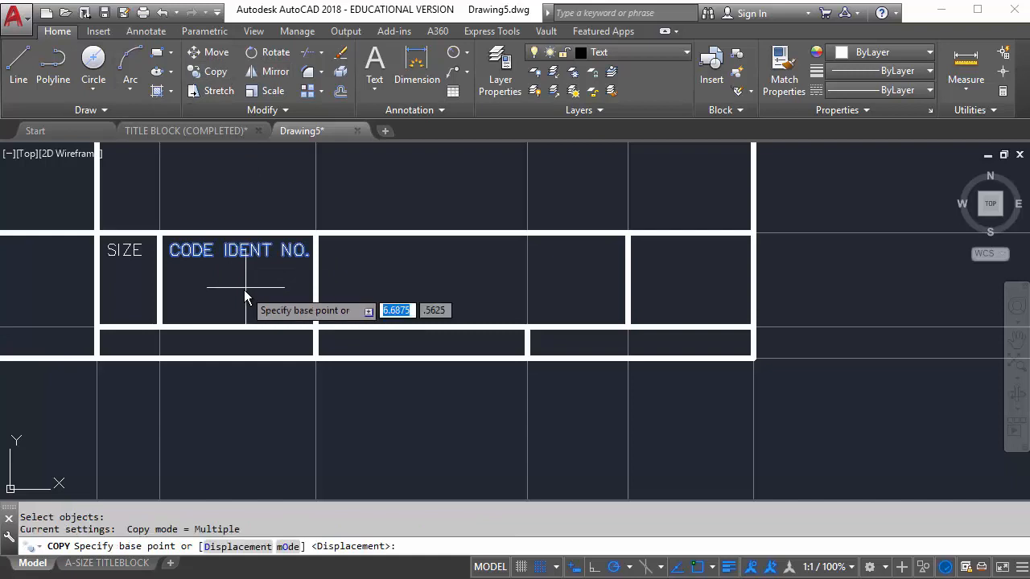
{"action": "left_click", "coordinate": [159, 234]}
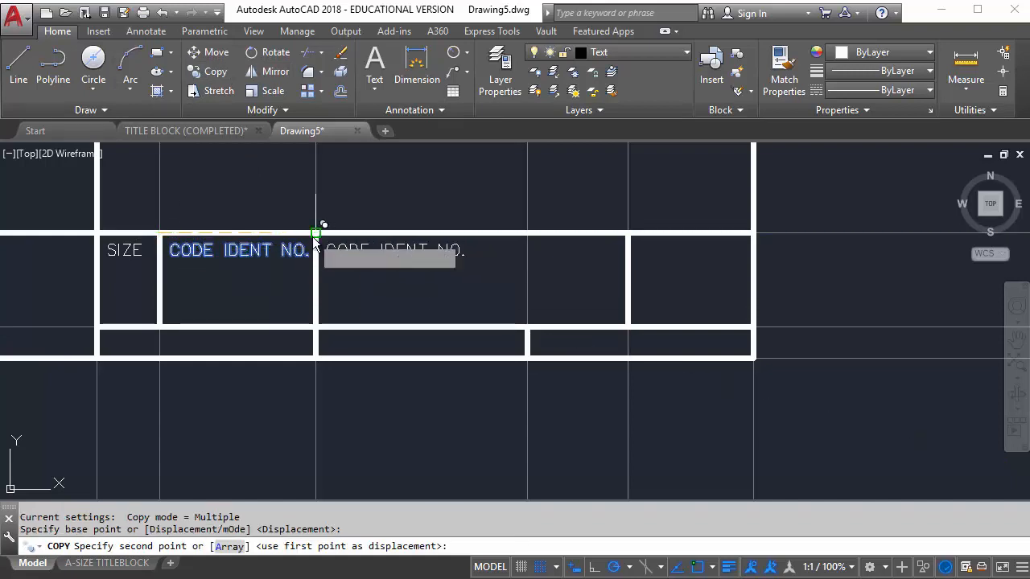
{"action": "left_click", "coordinate": [316, 233]}
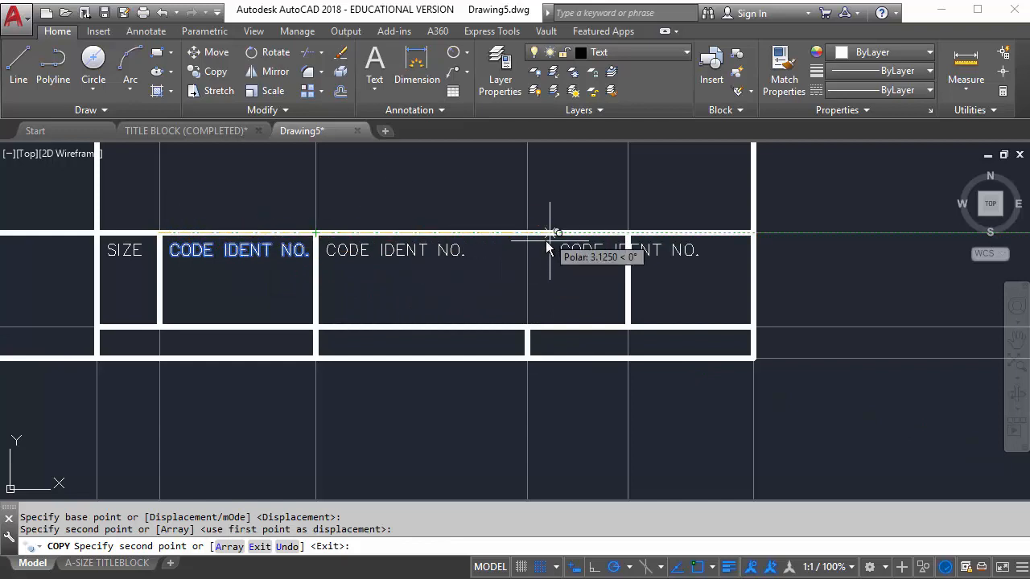
{"action": "left_click", "coordinate": [623, 240]}
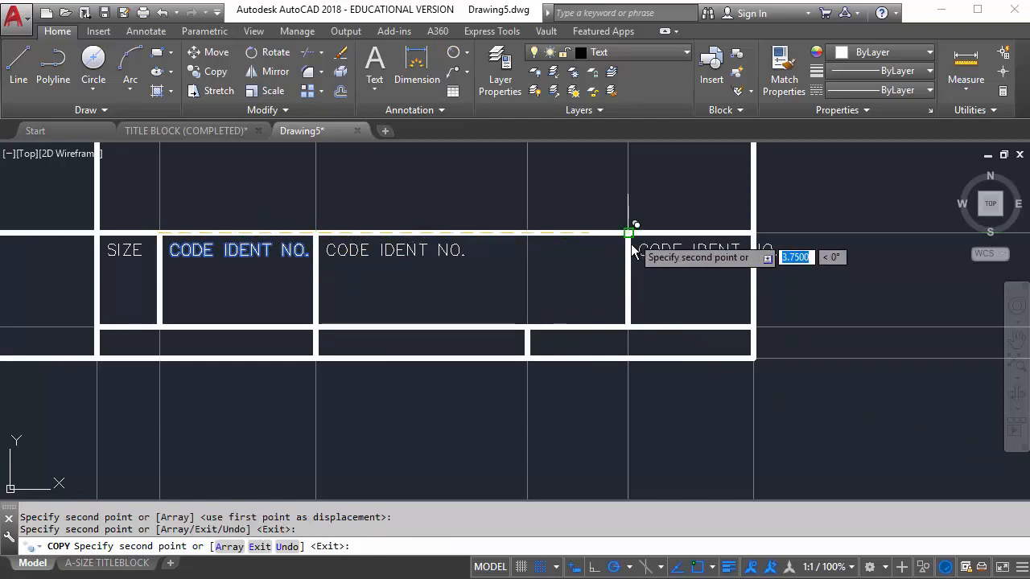
{"action": "left_click", "coordinate": [527, 327]}
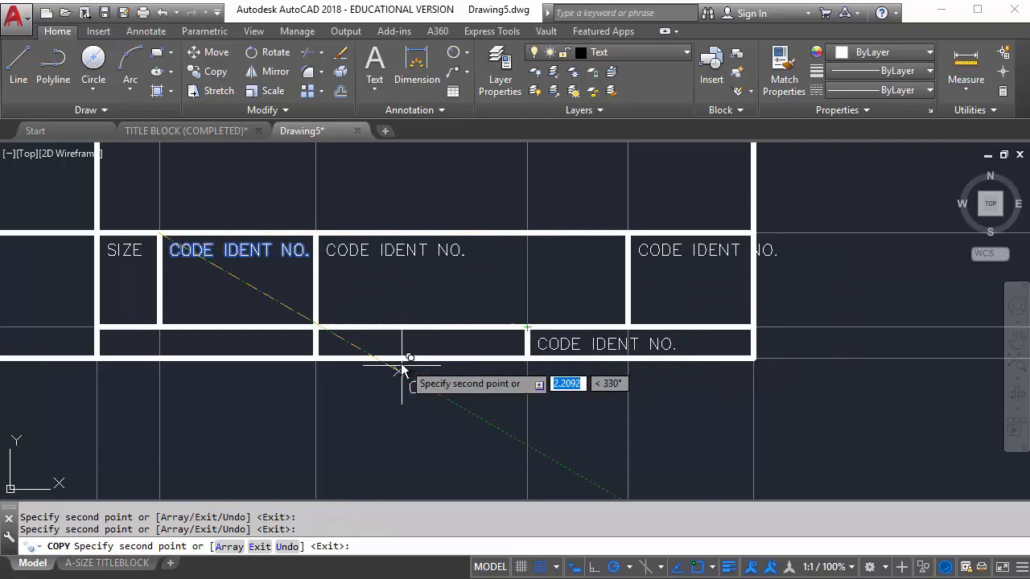
{"action": "left_click", "coordinate": [316, 329]}
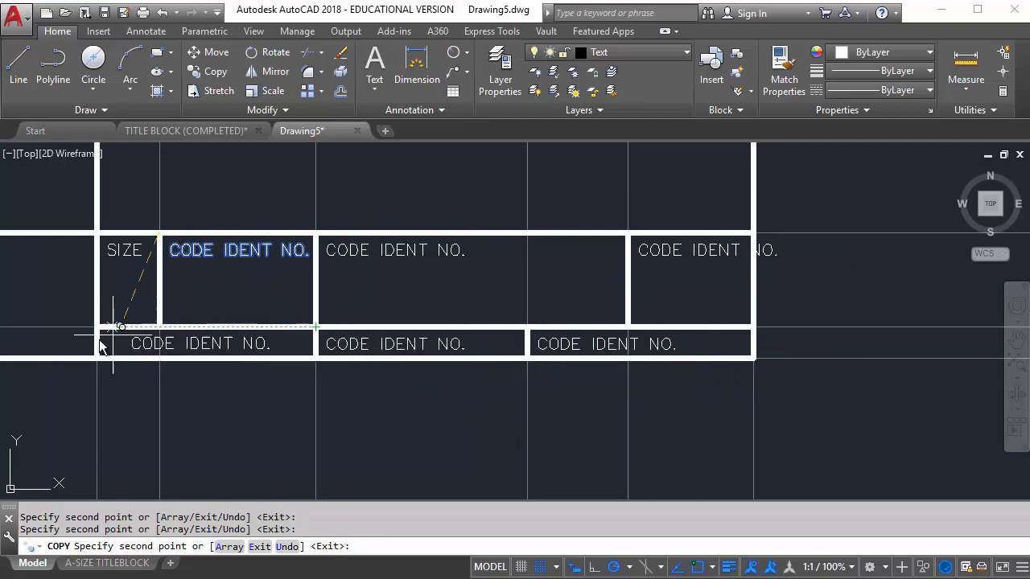
Place the last copy in the lower-left cell and retype it as SCALE.
{"action": "left_click", "coordinate": [105, 327]}
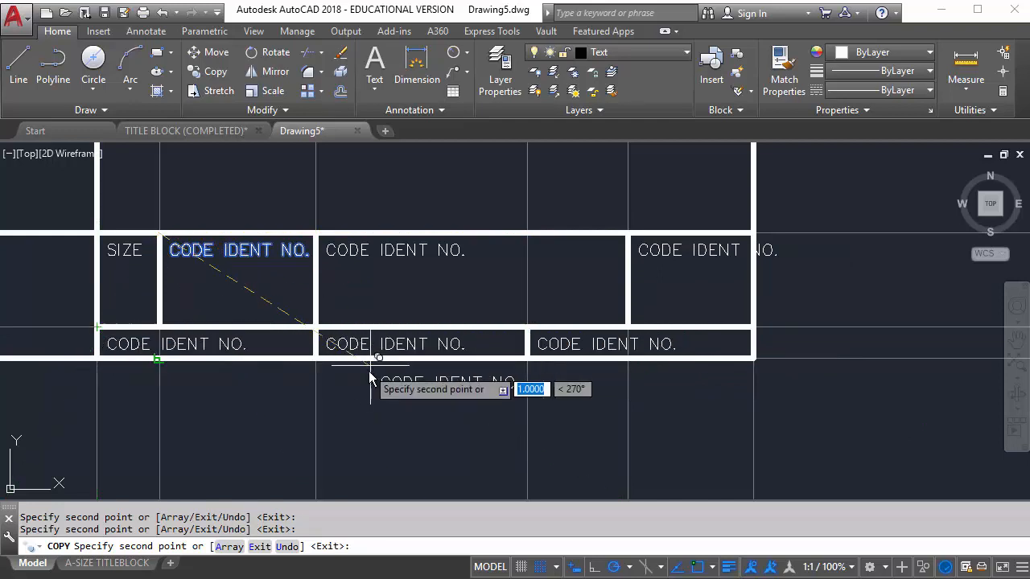
{"action": "key", "text": "Escape"}
{"action": "key", "text": "Escape"}
{"action": "double_click", "coordinate": [196, 344]}
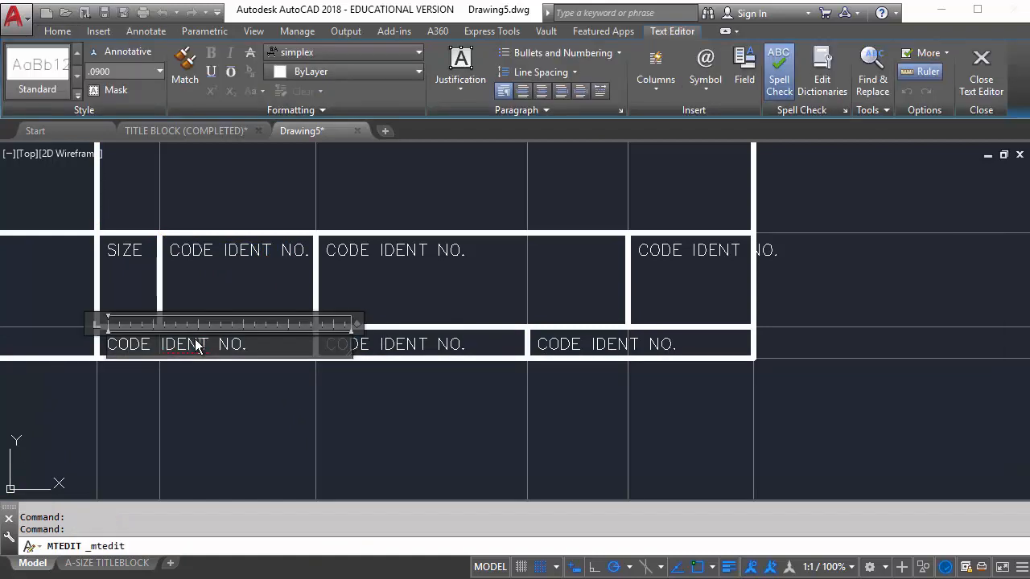
{"action": "left_click_drag", "start_coordinate": [258, 347], "coordinate": [73, 342]}
{"action": "type", "text": "S"}
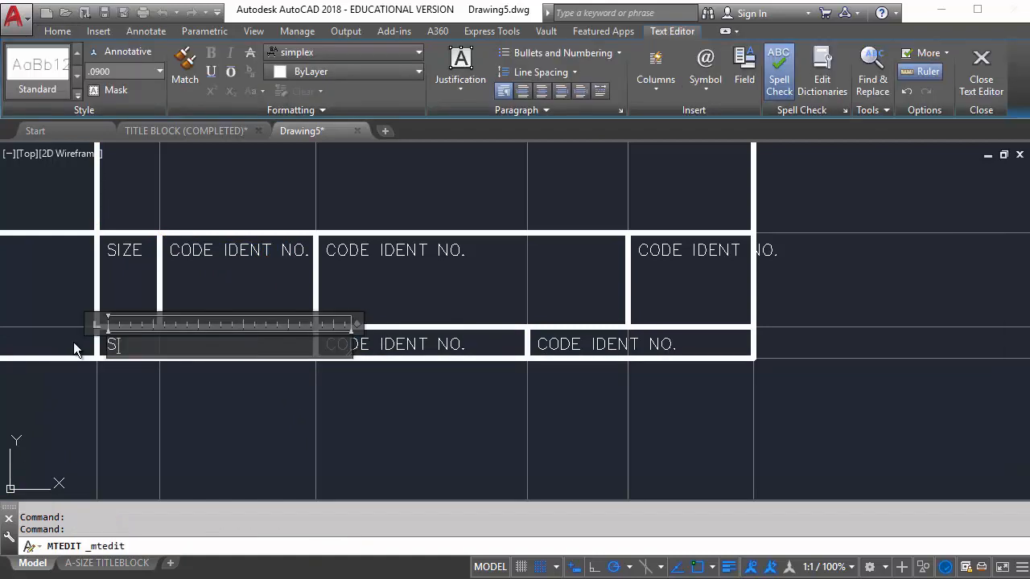
{"action": "type", "text": "ALE"}
{"action": "key", "text": "BackSpace"}
{"action": "key", "text": "BackSpace"}
{"action": "key", "text": "BackSpace"}
{"action": "key", "text": "BackSpace"}
{"action": "type", "text": "SCALE"}
{"action": "left_click", "coordinate": [241, 435]}
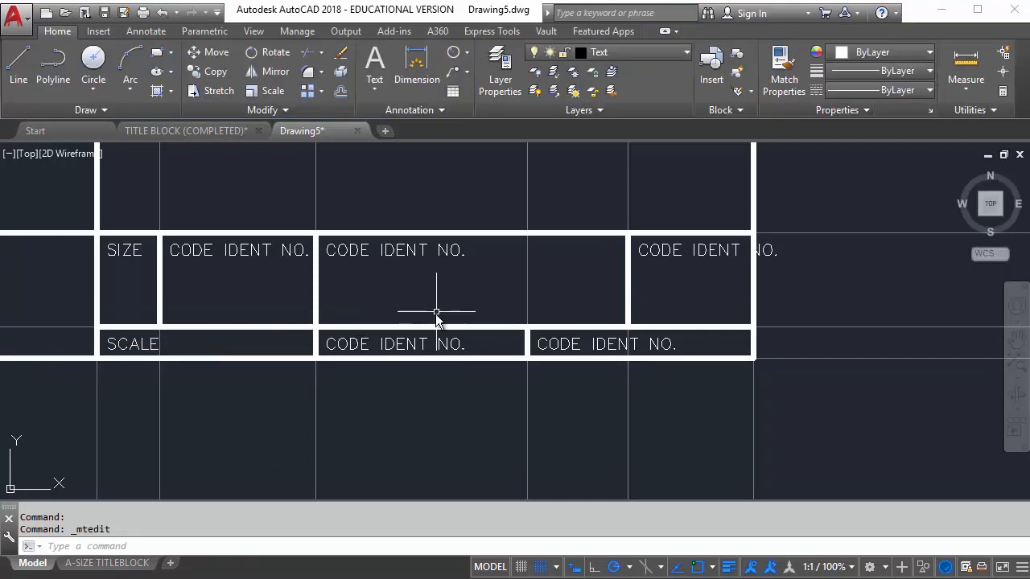
Relabel the lower-middle copy as DATE:.
{"action": "left_click", "coordinate": [428, 345]}
{"action": "left_click", "coordinate": [422, 342]}
{"action": "left_click_drag", "start_coordinate": [468, 345], "coordinate": [302, 323]}
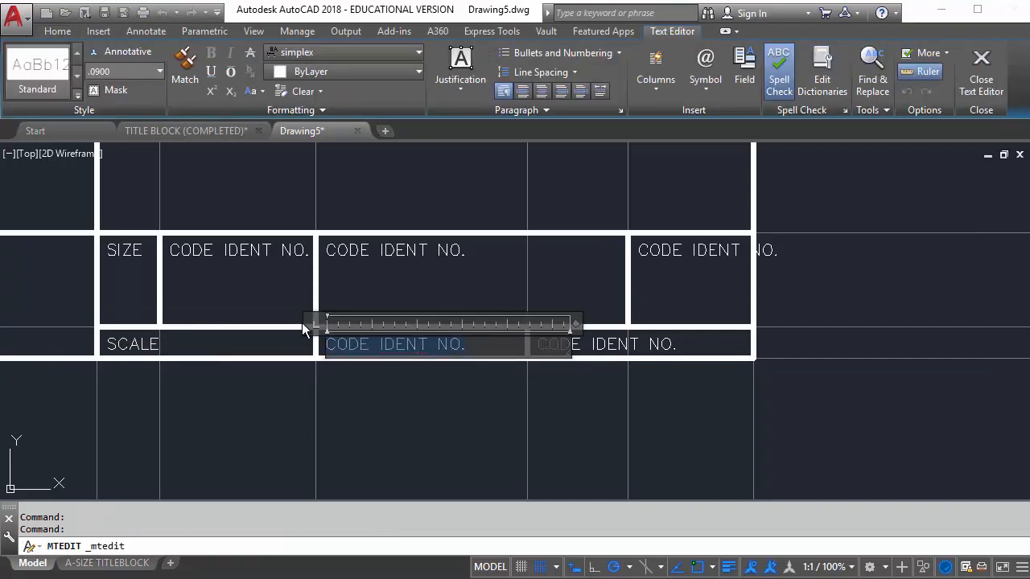
{"action": "type", "text": "DATE:"}
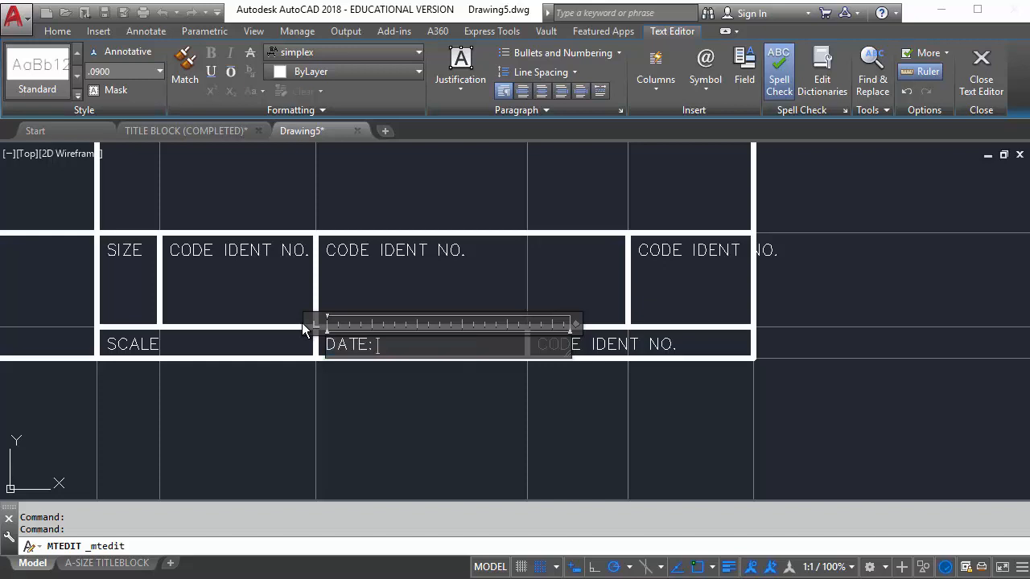
{"action": "left_click", "coordinate": [403, 416]}
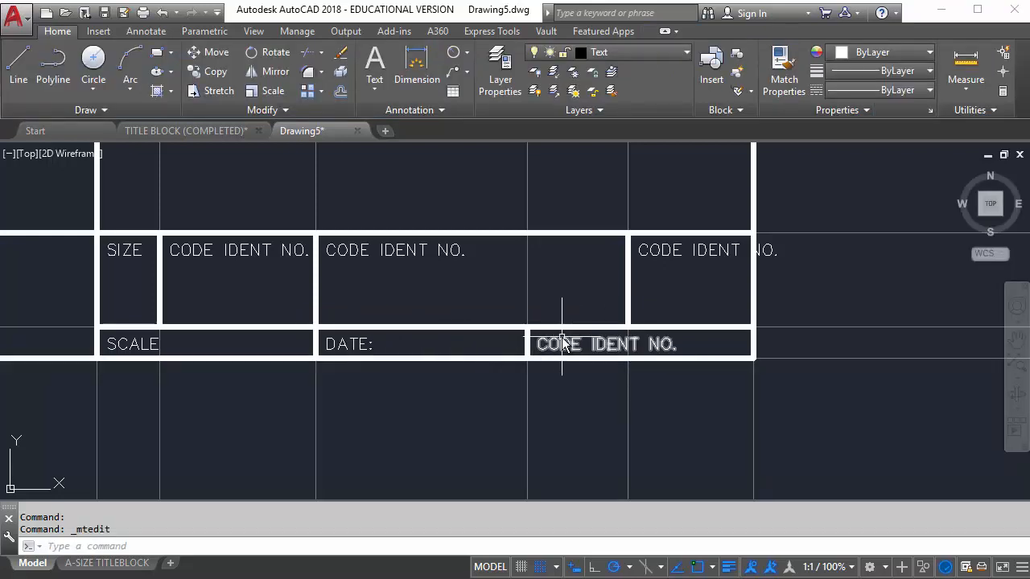
Relabel the lower-right copy as SHEET with OF tabbed to the right.
{"action": "double_click", "coordinate": [678, 349]}
{"action": "left_click_drag", "start_coordinate": [679, 346], "coordinate": [508, 346]}
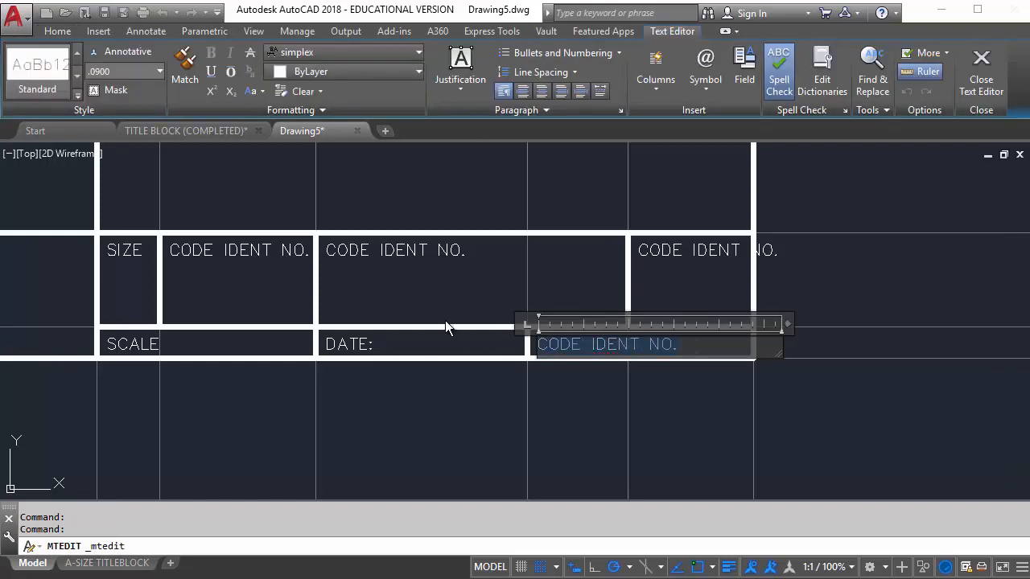
{"action": "type", "text": "SHEET"}
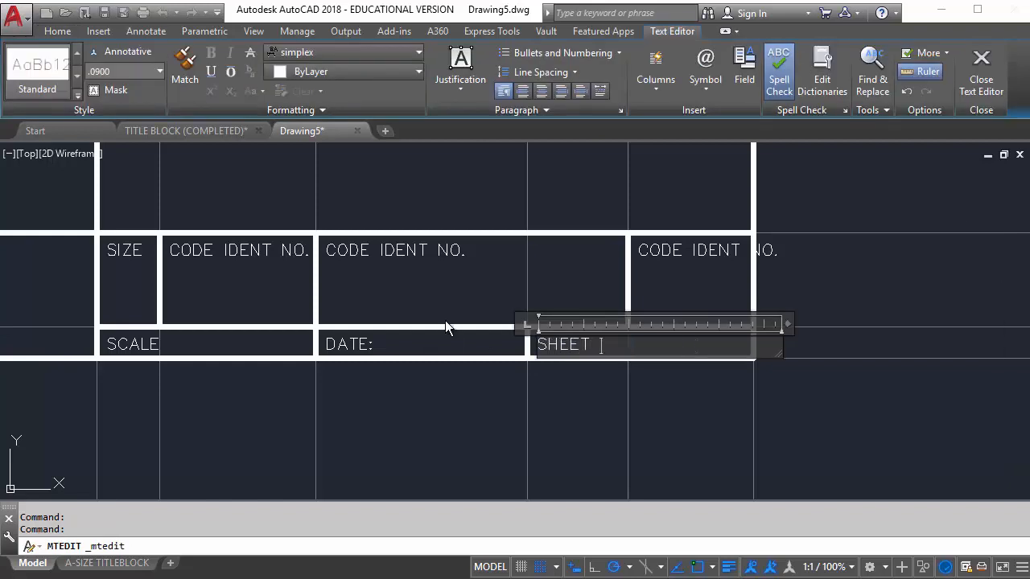
{"action": "key", "text": "BackSpace"}
{"action": "key", "text": "Tab"}
{"action": "key", "text": "Tab"}
{"action": "type", "text": "OF"}
{"action": "left_click", "coordinate": [681, 379]}
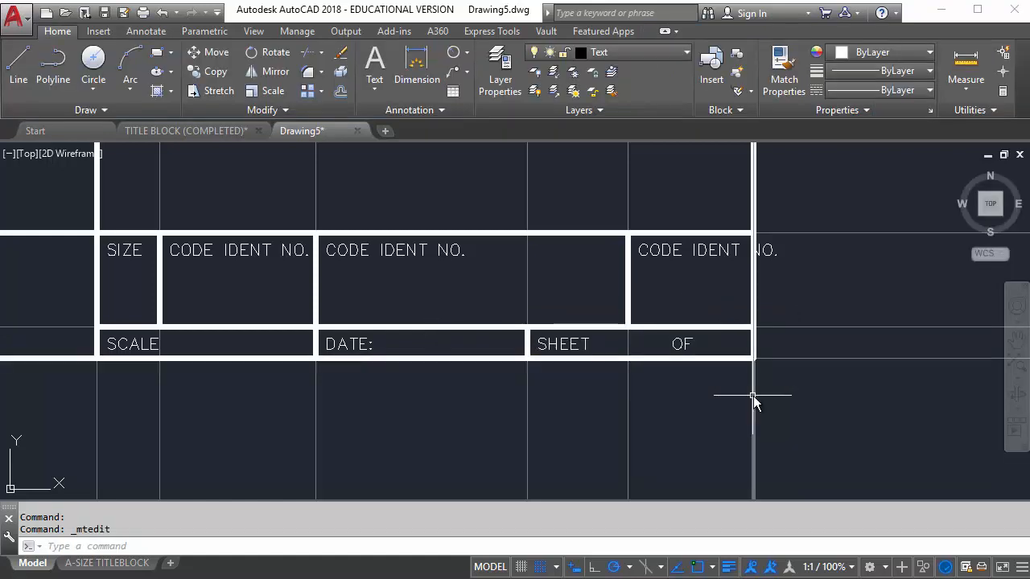
Edit the SCALE label so it reads SCALE:.
{"action": "middle_click_drag", "start_coordinate": [467, 421], "coordinate": [569, 421]}
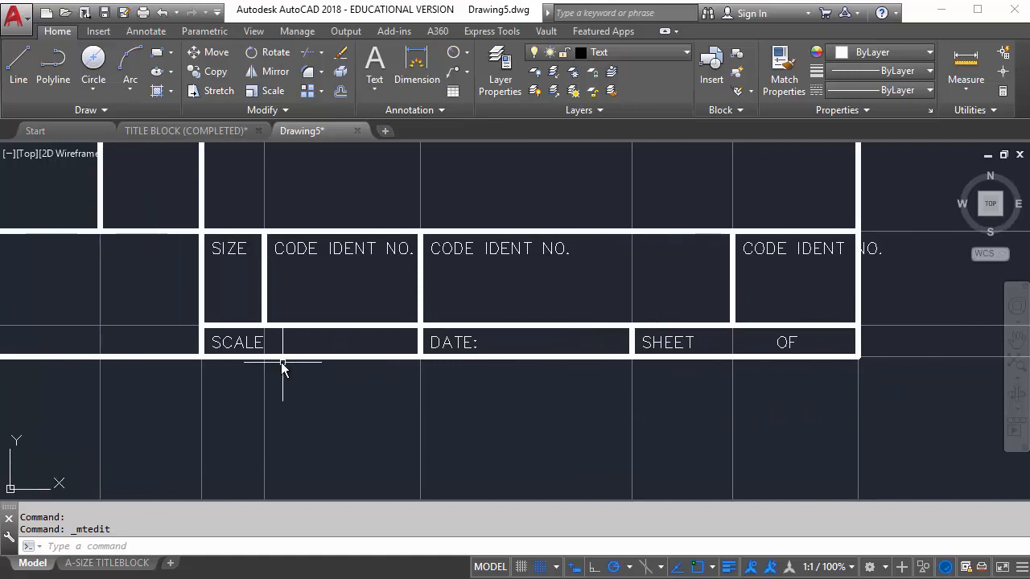
{"action": "left_click", "coordinate": [218, 344]}
{"action": "double_click", "coordinate": [273, 345]}
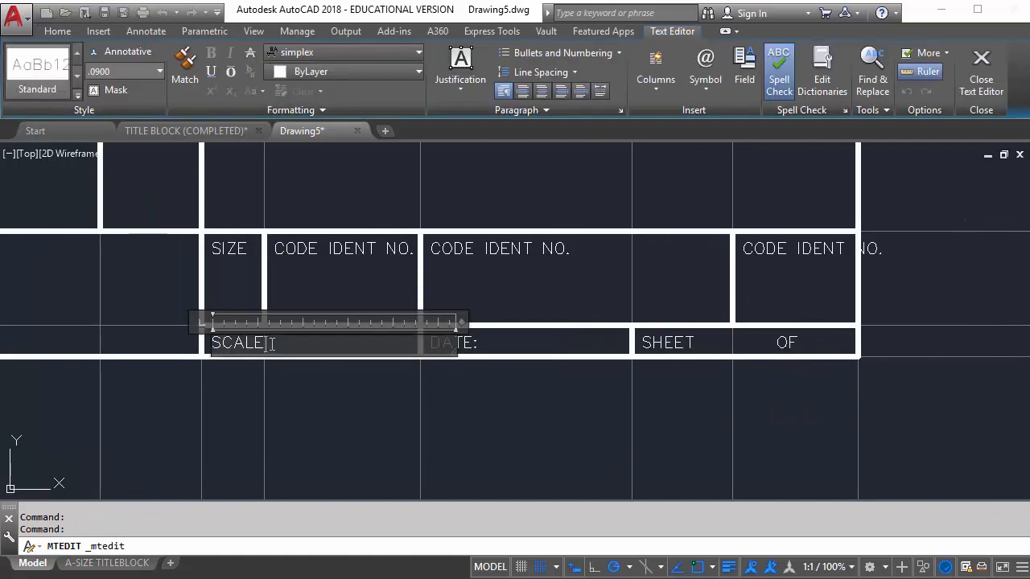
{"action": "left_click", "coordinate": [325, 436]}
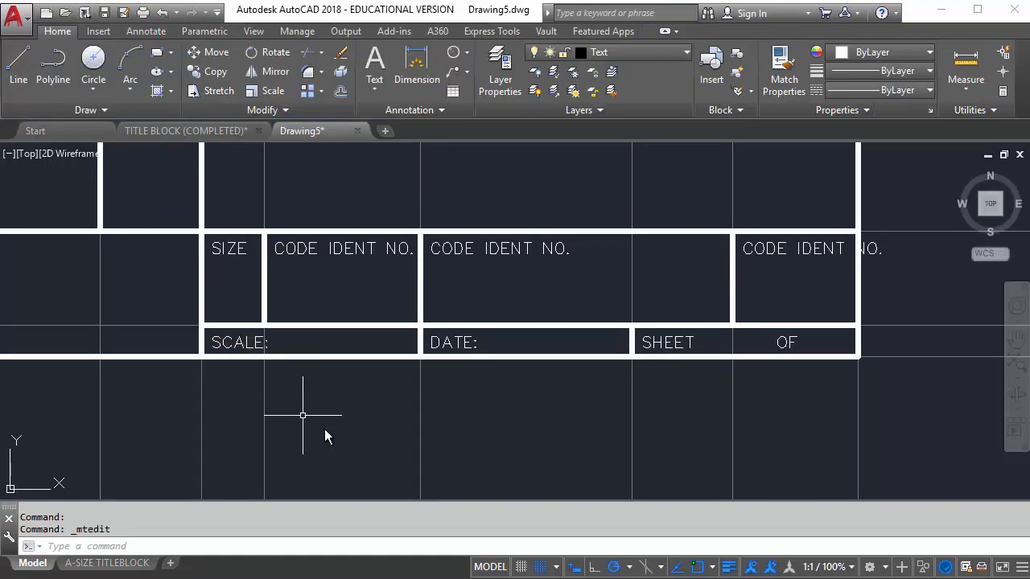
{"action": "middle_click_drag", "start_coordinate": [337, 447], "coordinate": [318, 473]}
Retype the far-right CODE IDENT NO. copy as REV:.
{"action": "double_click", "coordinate": [758, 276]}
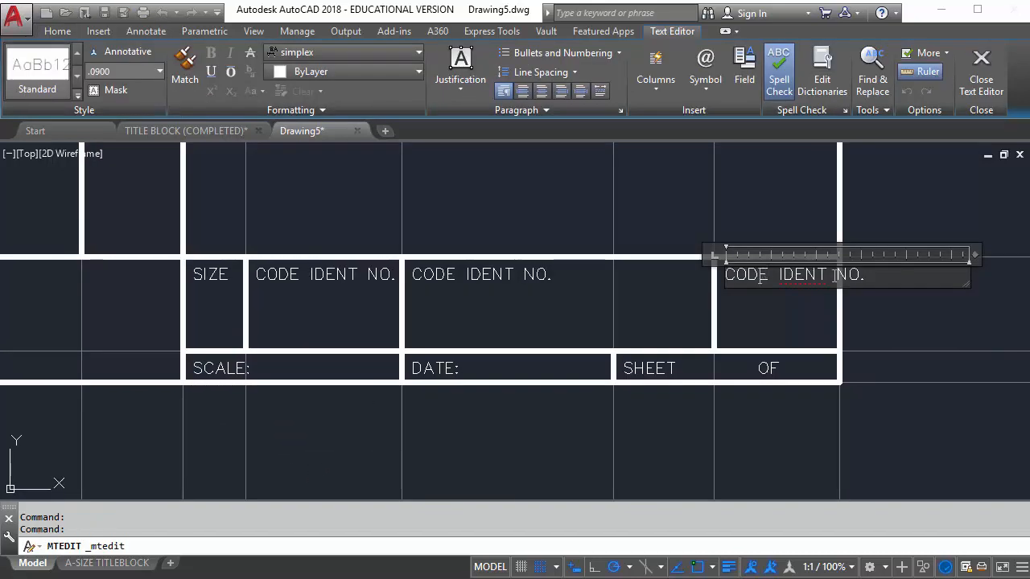
{"action": "left_click_drag", "start_coordinate": [876, 277], "coordinate": [593, 279]}
{"action": "type", "text": "REV:"}
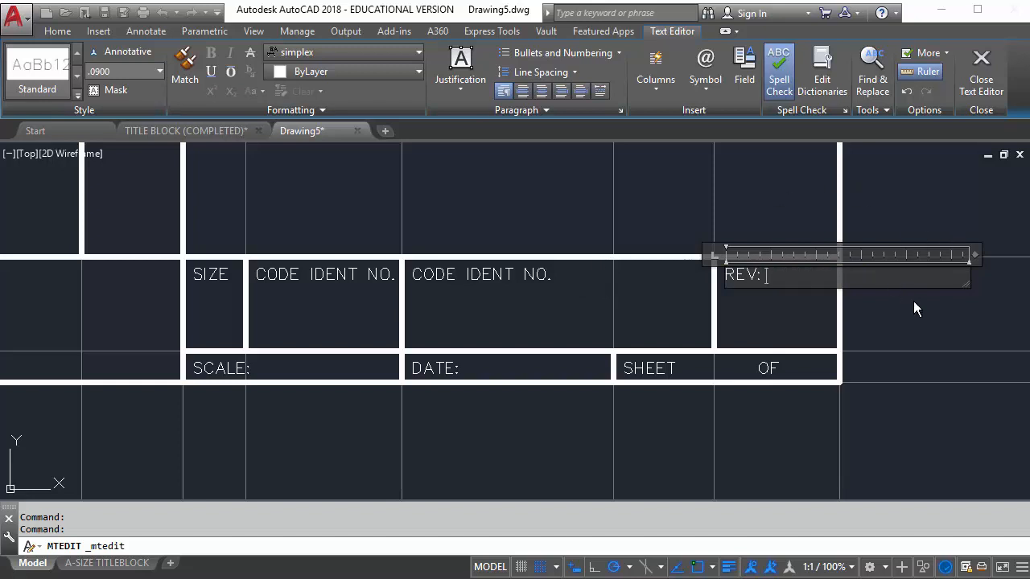
{"action": "left_click", "coordinate": [908, 306]}
{"action": "left_click", "coordinate": [734, 270]}
Move the REV: label to the top-left corner of its cell.
{"action": "scroll", "coordinate": [728, 273], "scroll_direction": "up", "scroll_amount": 2}
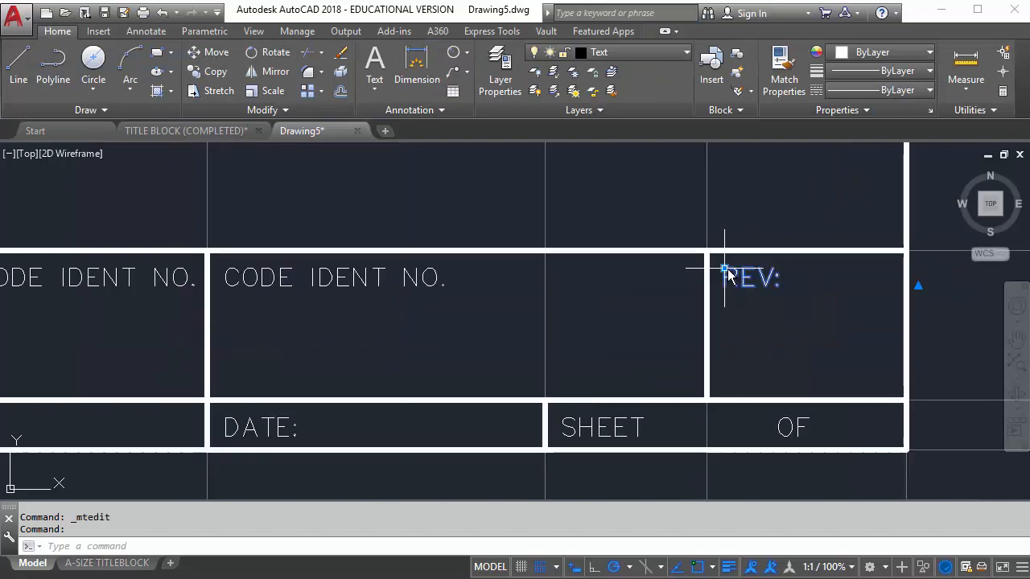
{"action": "scroll", "coordinate": [728, 274], "scroll_direction": "up", "scroll_amount": 2}
{"action": "left_click", "coordinate": [722, 268]}
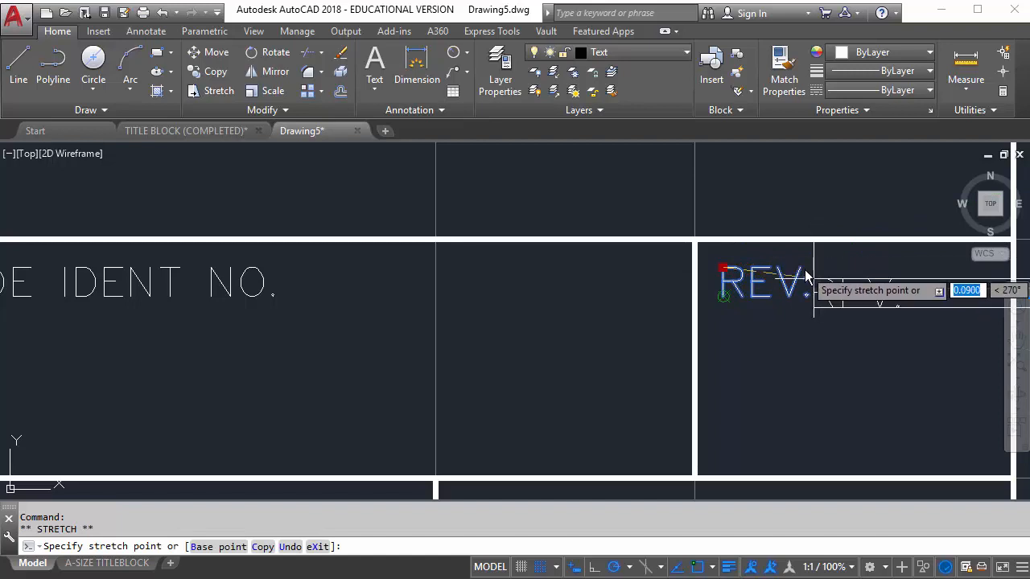
{"action": "middle_click_drag", "start_coordinate": [805, 278], "coordinate": [456, 260]}
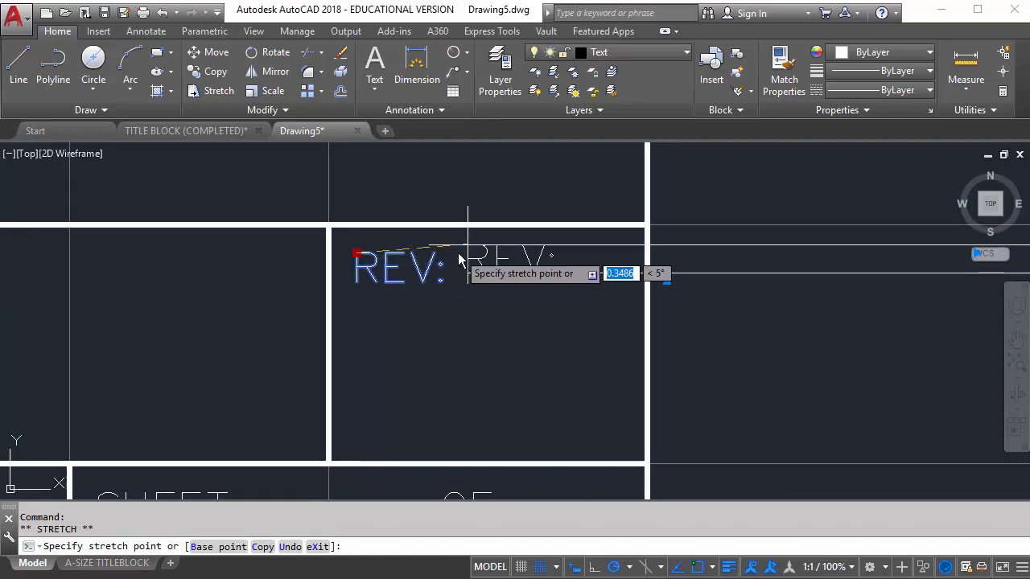
{"action": "left_click", "coordinate": [454, 256]}
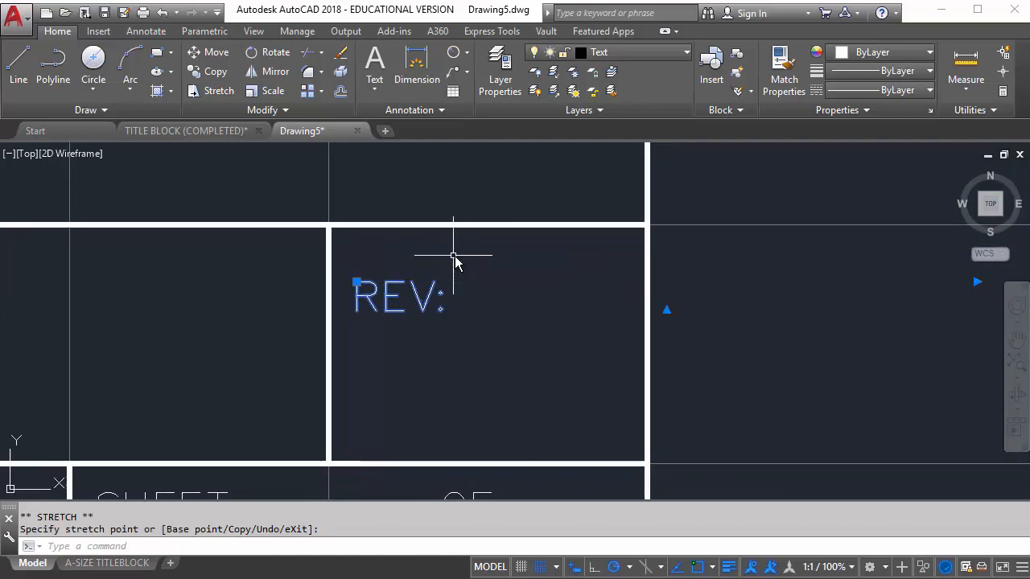
{"action": "left_click", "coordinate": [353, 279]}
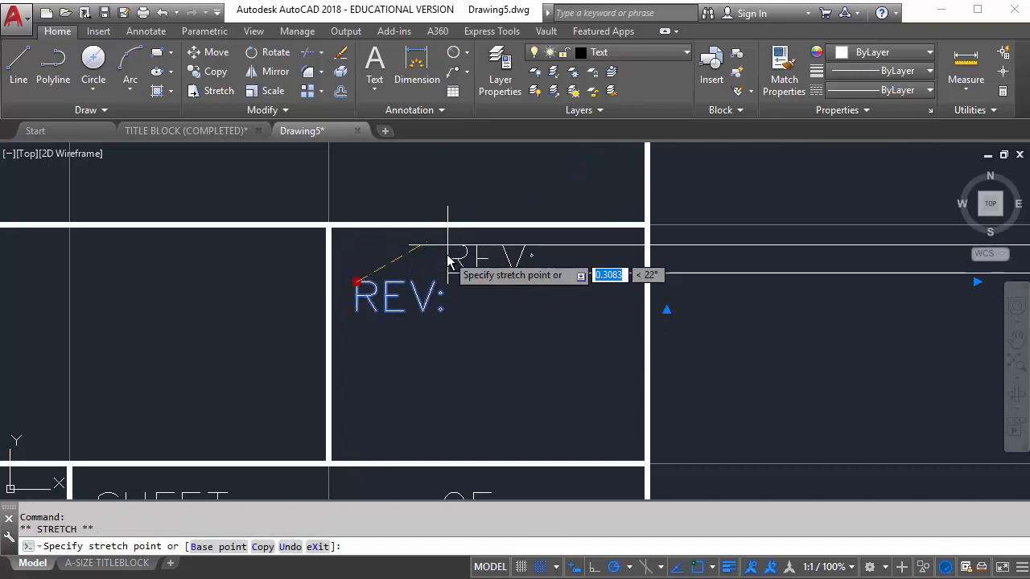
{"action": "left_click", "coordinate": [448, 260]}
{"action": "key", "text": "Escape"}
Relabel the second CODE IDENT NO. copy as DRAWING NO.
{"action": "scroll", "coordinate": [552, 287], "scroll_direction": "down", "scroll_amount": 3}
{"action": "middle_click_drag", "start_coordinate": [536, 322], "coordinate": [593, 330]}
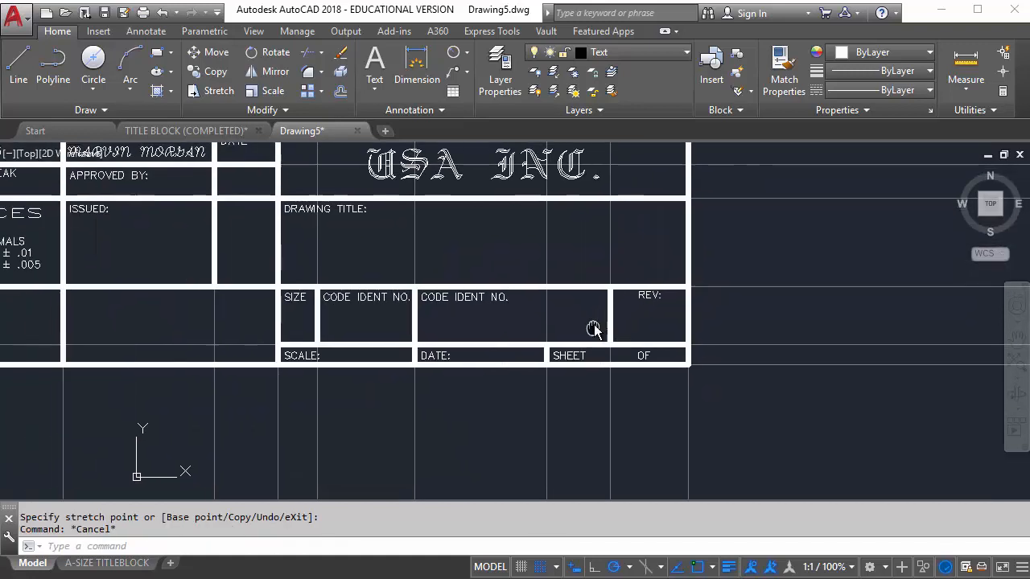
{"action": "scroll", "coordinate": [471, 315], "scroll_direction": "up", "scroll_amount": 2}
{"action": "middle_click_drag", "start_coordinate": [472, 315], "coordinate": [610, 301]}
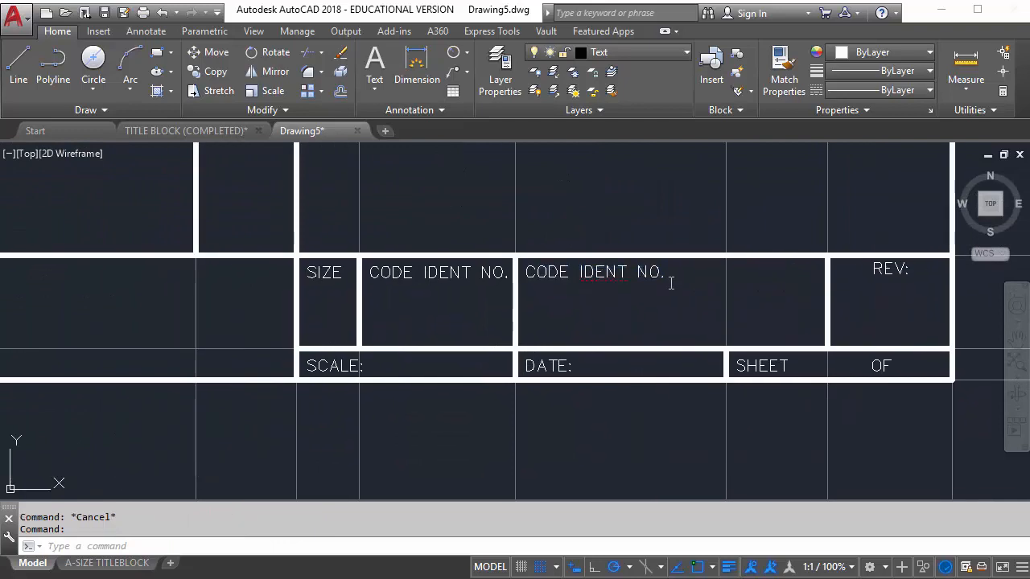
{"action": "double_click", "coordinate": [671, 283]}
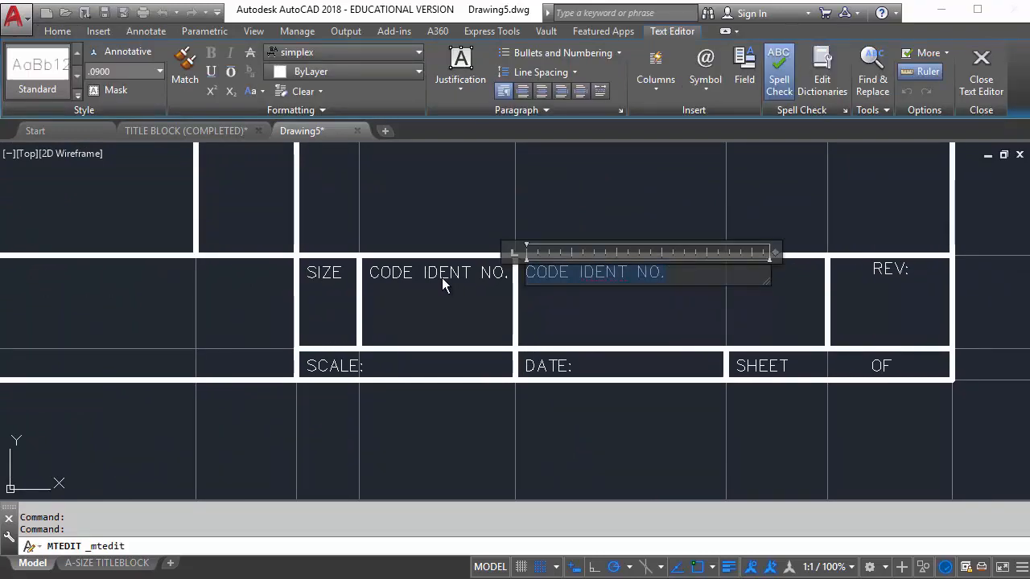
{"action": "type", "text": "DRAWING NO."}
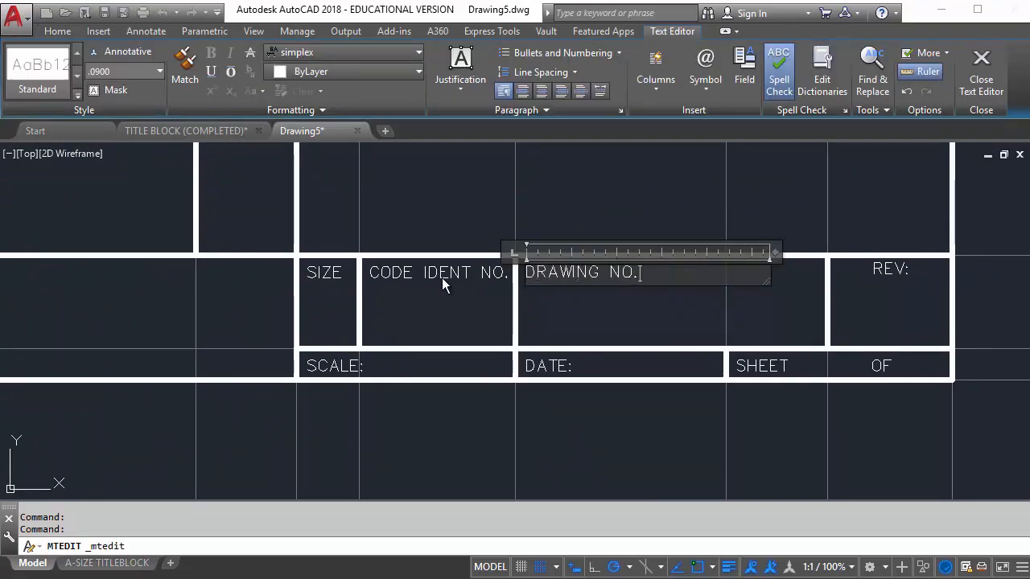
{"action": "left_click", "coordinate": [423, 300]}
{"action": "scroll", "coordinate": [549, 313], "scroll_direction": "down", "scroll_amount": 3}
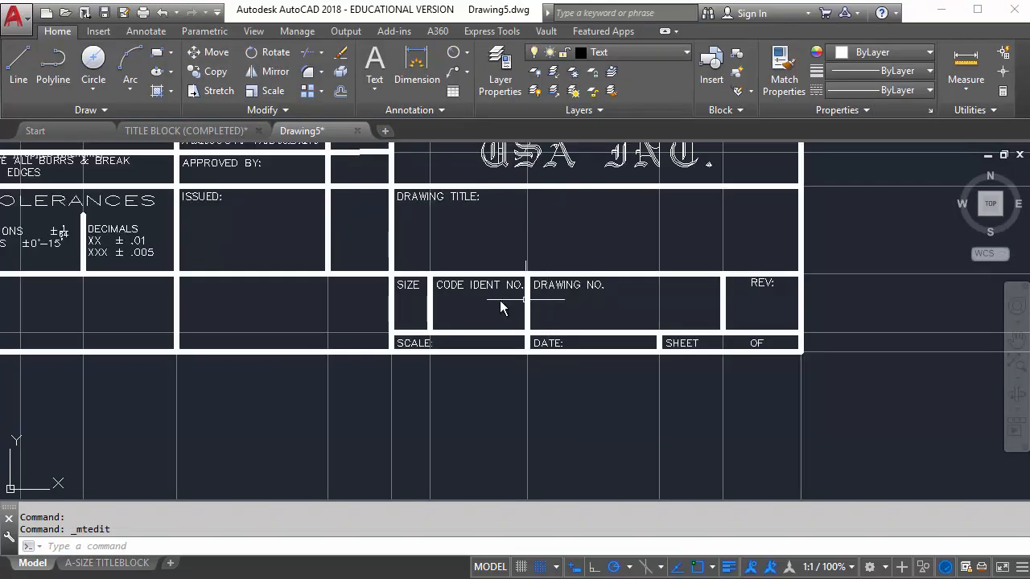
{"action": "middle_click_drag", "start_coordinate": [503, 308], "coordinate": [391, 317]}
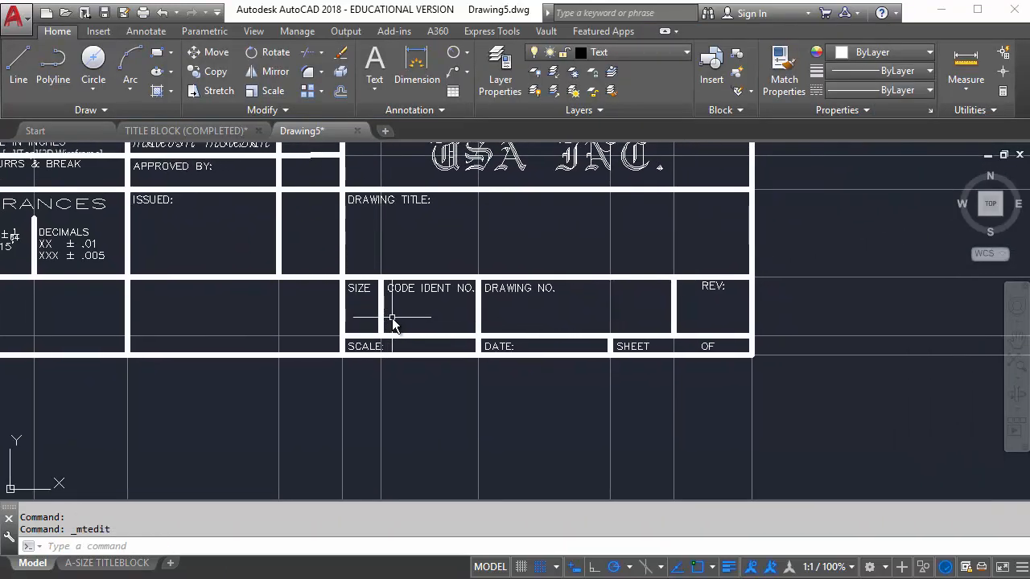
{"action": "scroll", "coordinate": [441, 314], "scroll_direction": "up", "scroll_amount": 2}
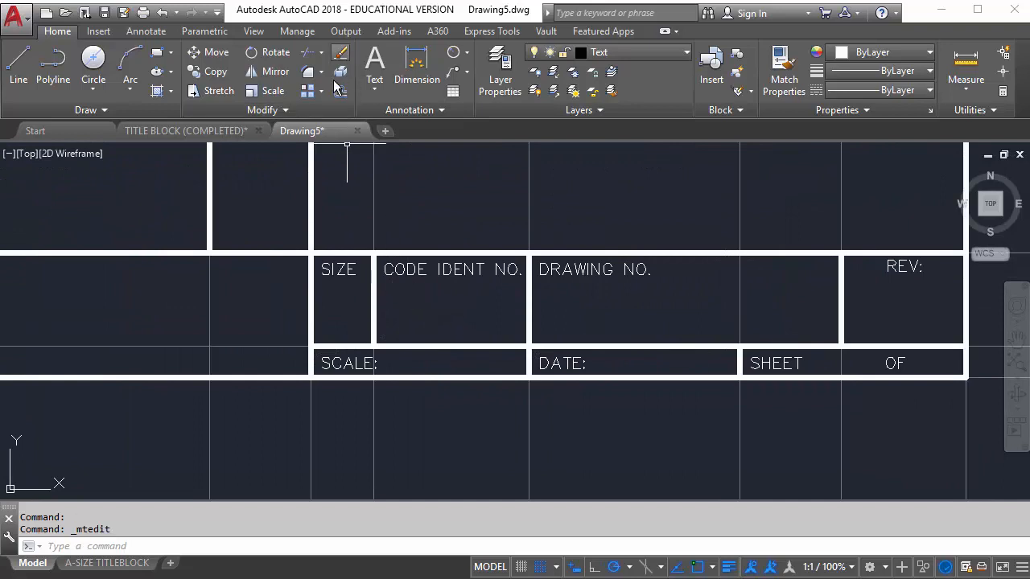
Create a multiline text box spanning the SIZE cell.
{"action": "left_click", "coordinate": [375, 71]}
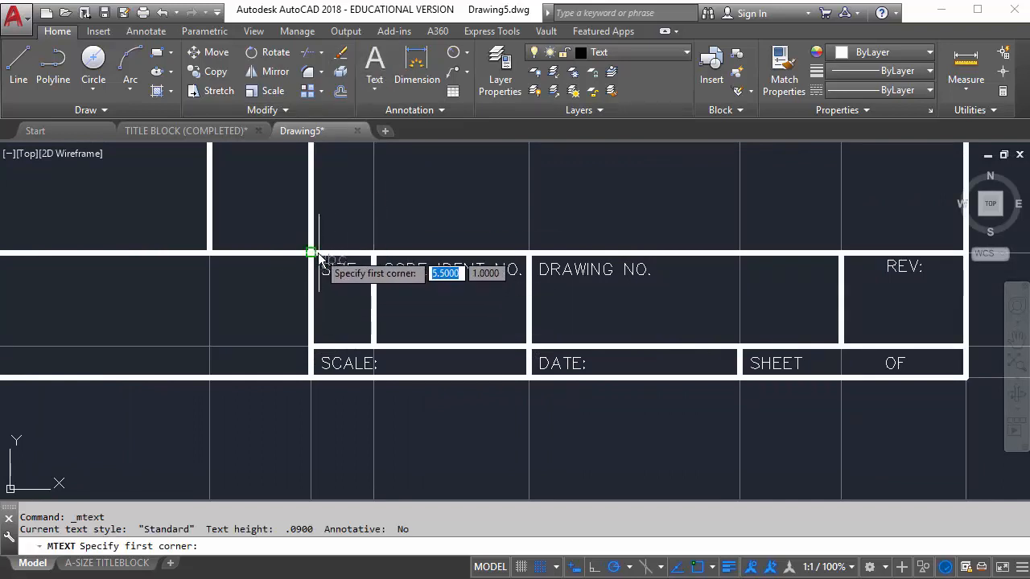
{"action": "middle_click_drag", "start_coordinate": [314, 267], "coordinate": [293, 224]}
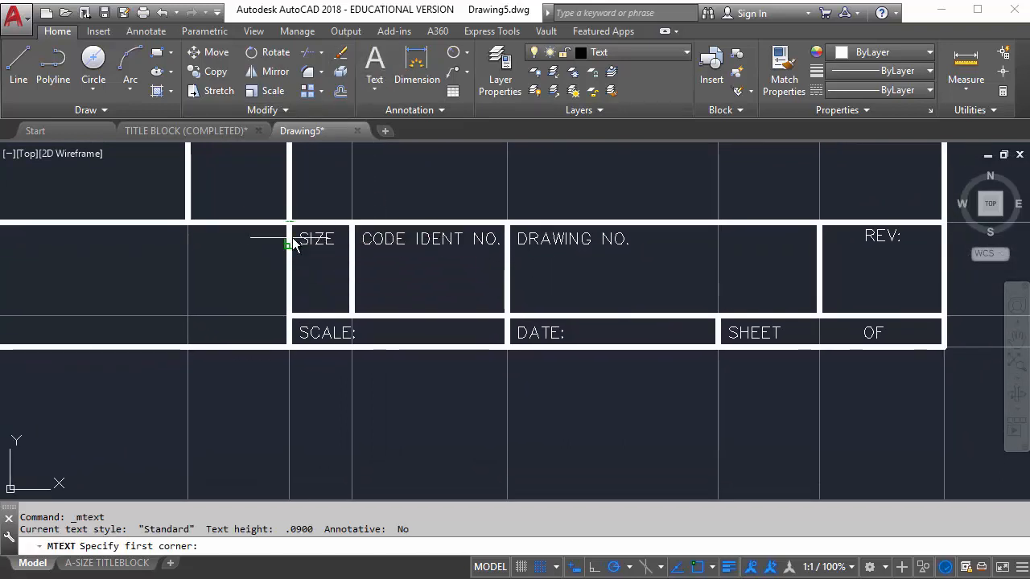
{"action": "scroll", "coordinate": [287, 239], "scroll_direction": "up", "scroll_amount": 4}
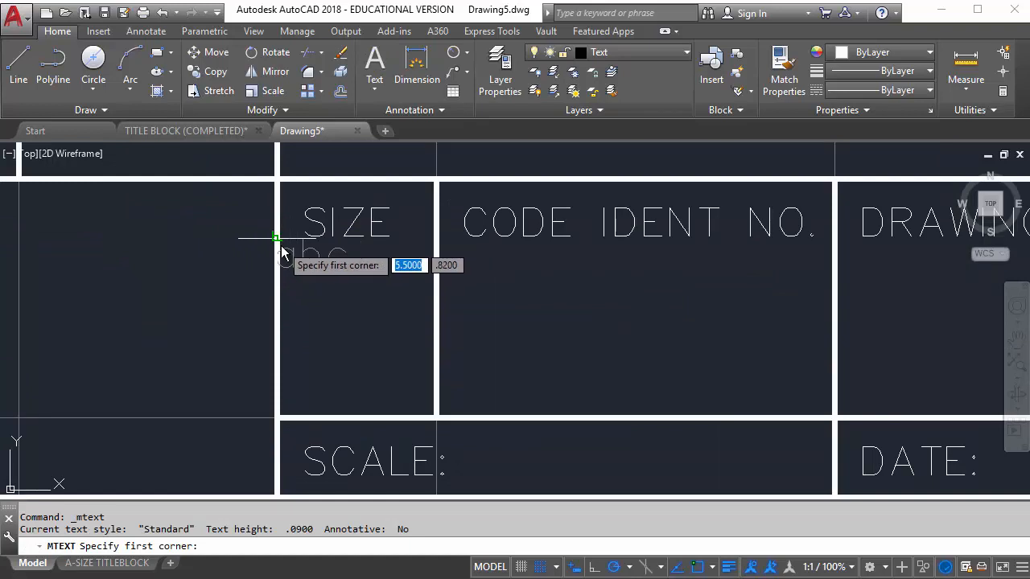
{"action": "left_click", "coordinate": [280, 237]}
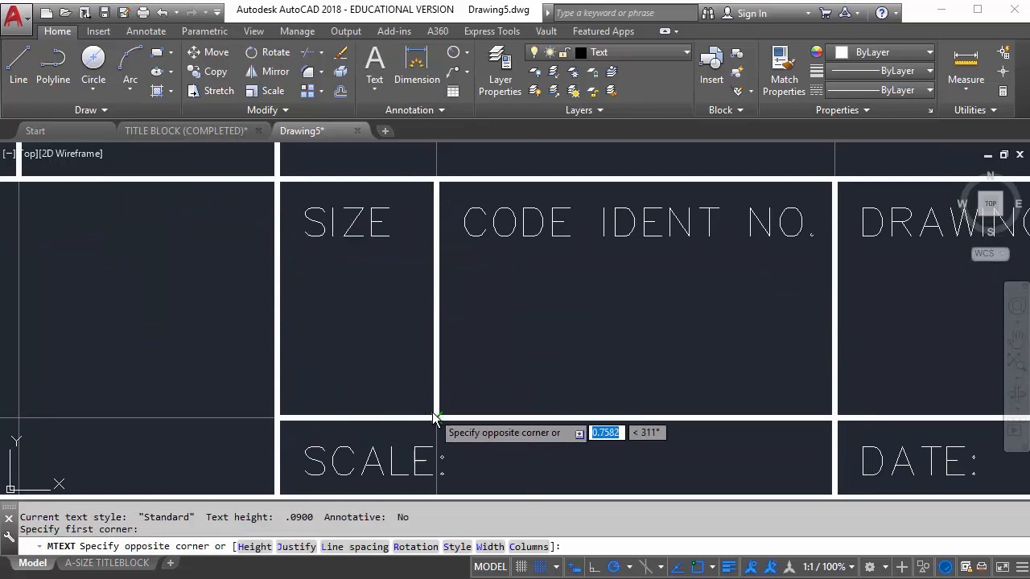
{"action": "left_click", "coordinate": [431, 411]}
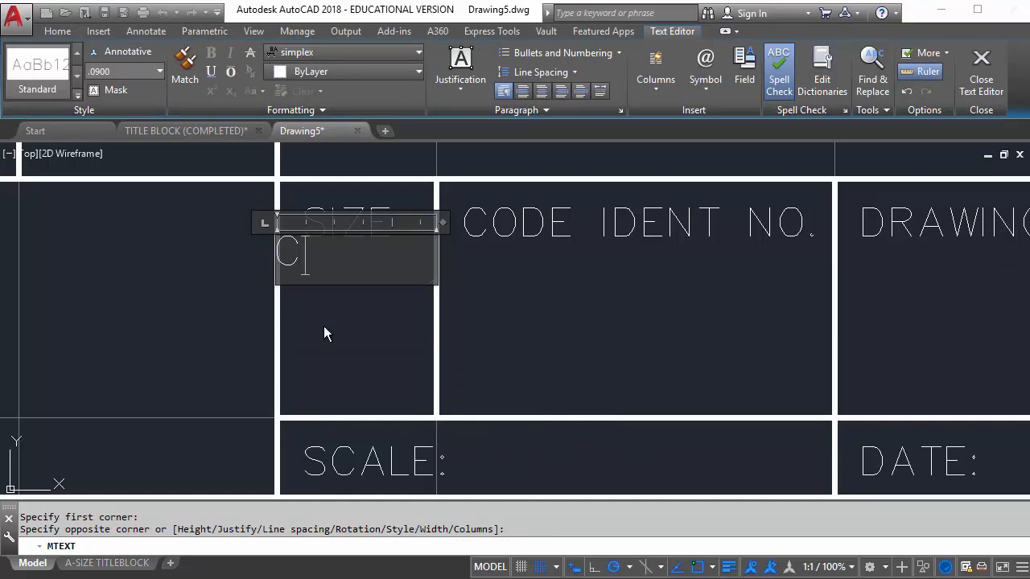
Set the letter C in romant font, 0.25 high, centred in the SIZE cell.
{"action": "left_click", "coordinate": [321, 53]}
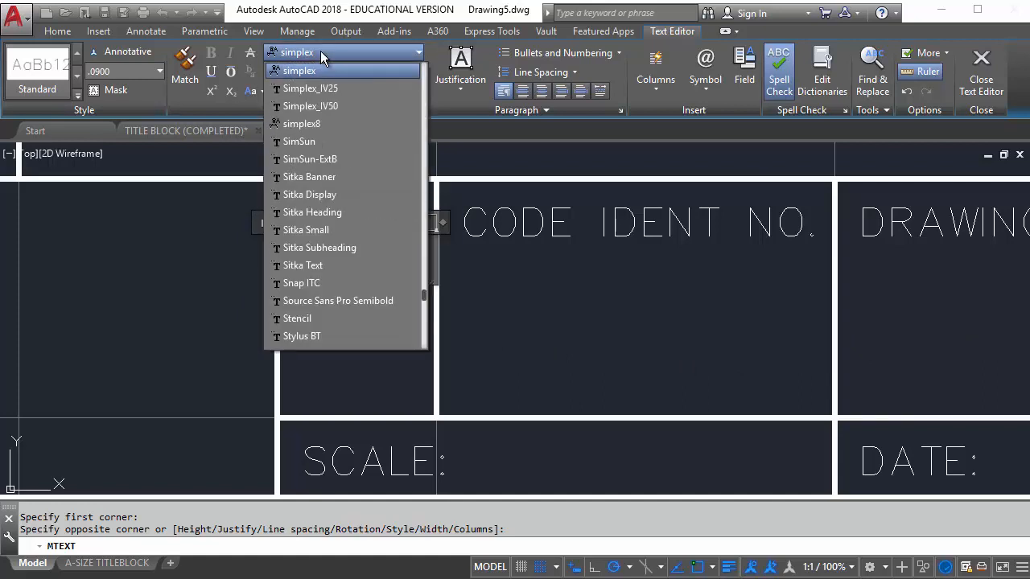
{"action": "scroll", "coordinate": [339, 172], "scroll_direction": "up", "scroll_amount": 8}
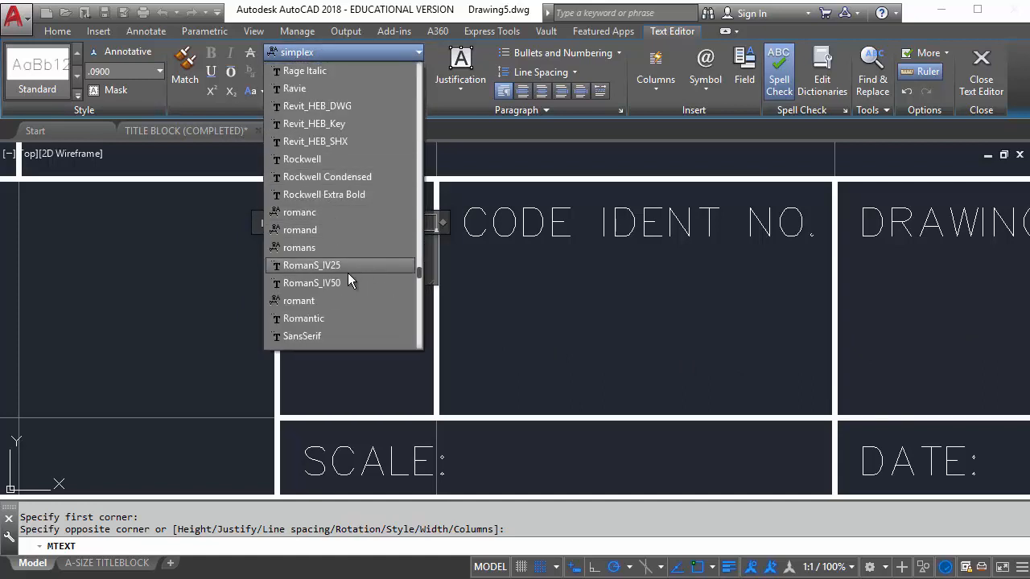
{"action": "left_click", "coordinate": [322, 301]}
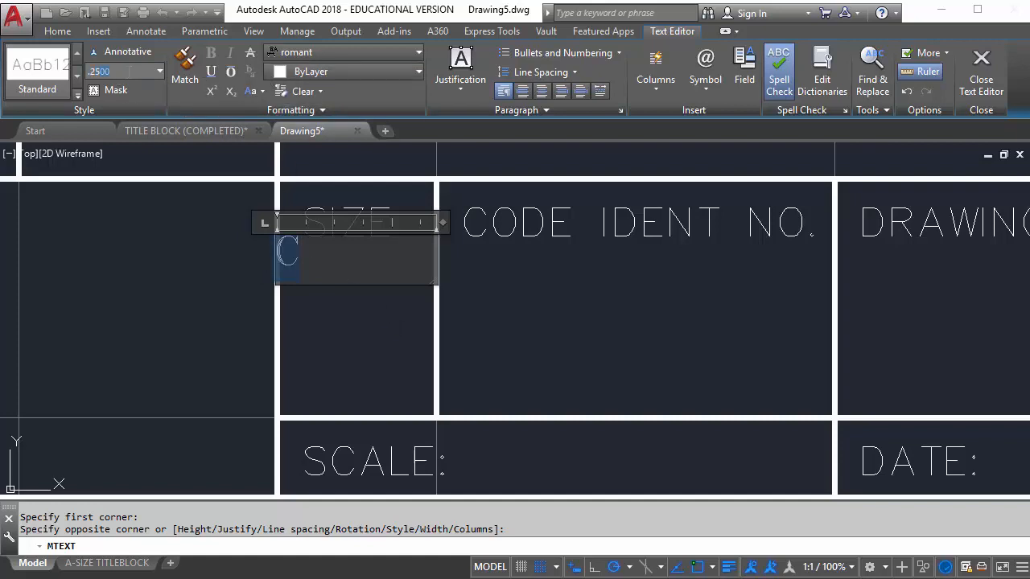
{"action": "key", "text": "Return"}
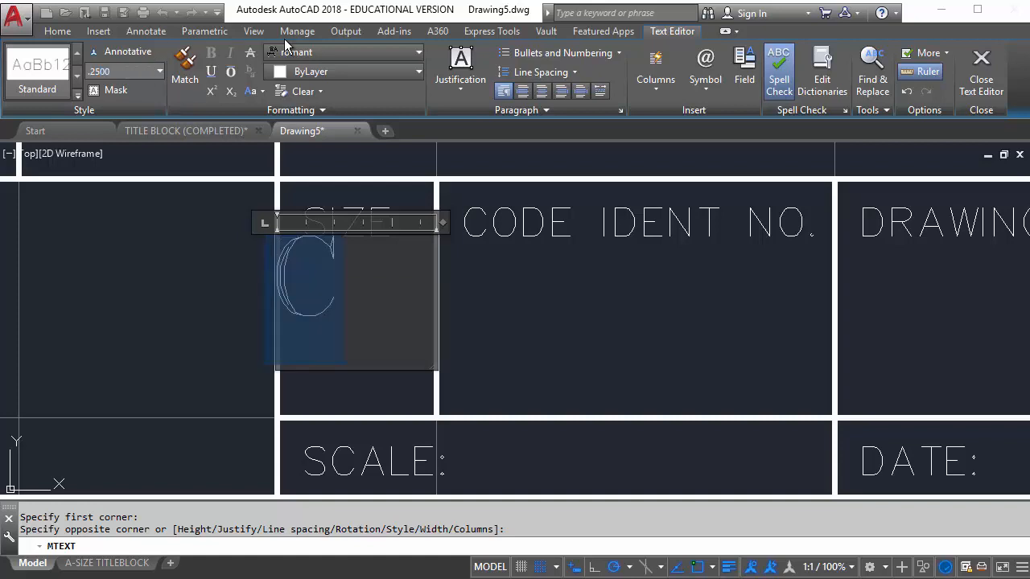
{"action": "left_click", "coordinate": [481, 84]}
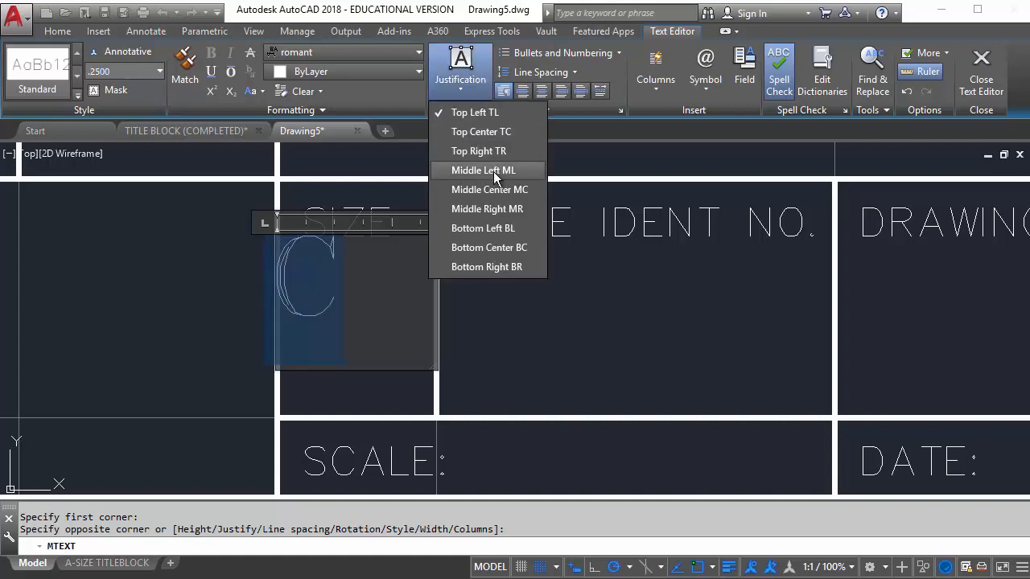
{"action": "left_click", "coordinate": [489, 190]}
{"action": "left_click", "coordinate": [546, 324]}
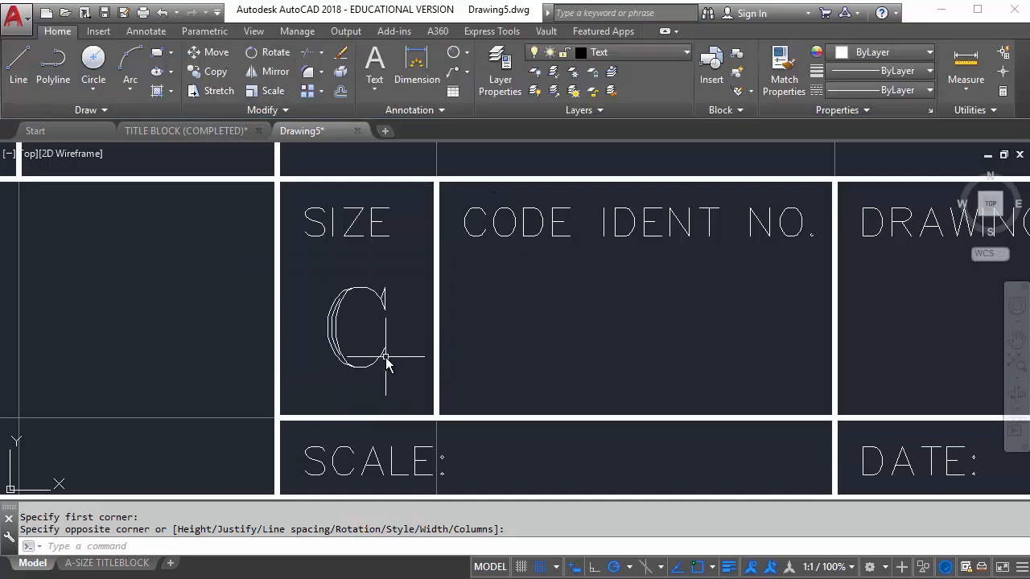
{"action": "middle_click_drag", "start_coordinate": [452, 335], "coordinate": [254, 307]}
{"action": "middle_click_drag", "start_coordinate": [397, 275], "coordinate": [373, 278]}
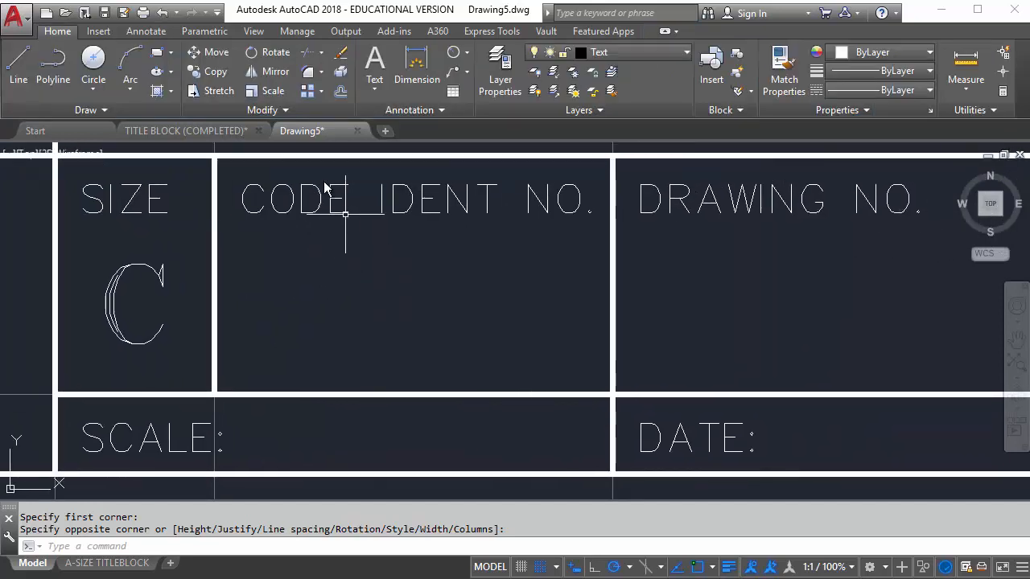
{"action": "left_click", "coordinate": [372, 67]}
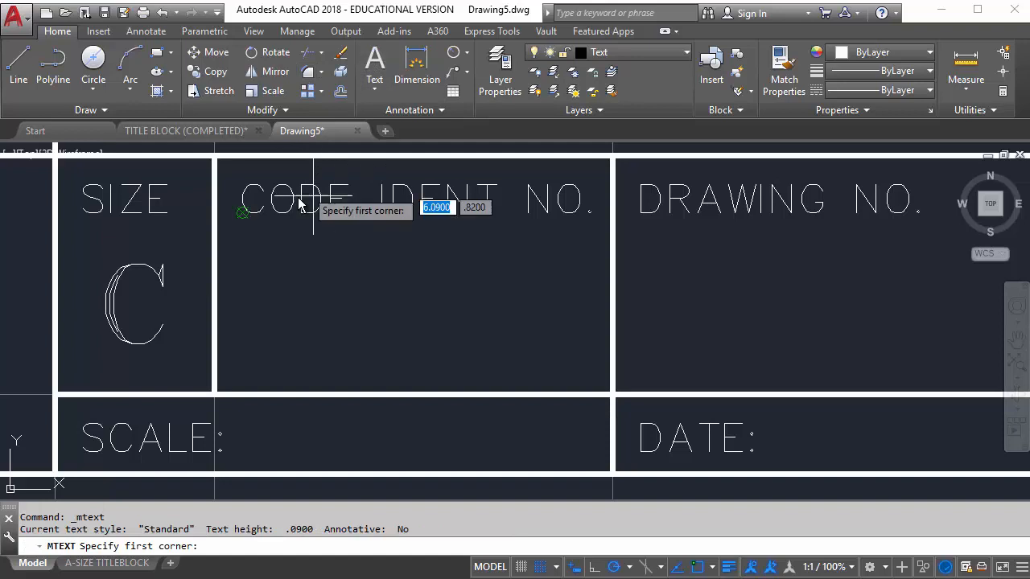
{"action": "left_click", "coordinate": [218, 228]}
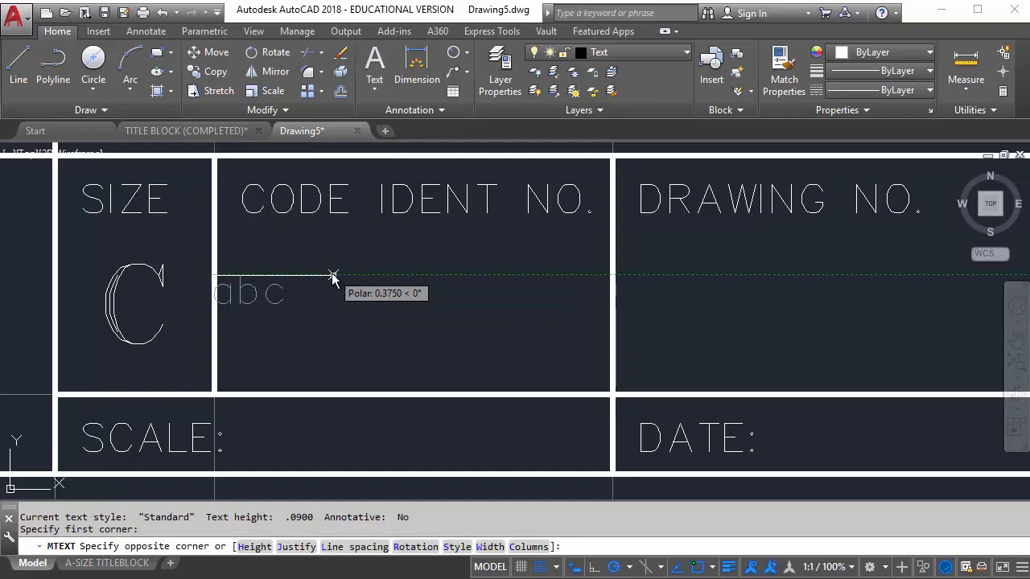
{"action": "key", "text": "Escape"}
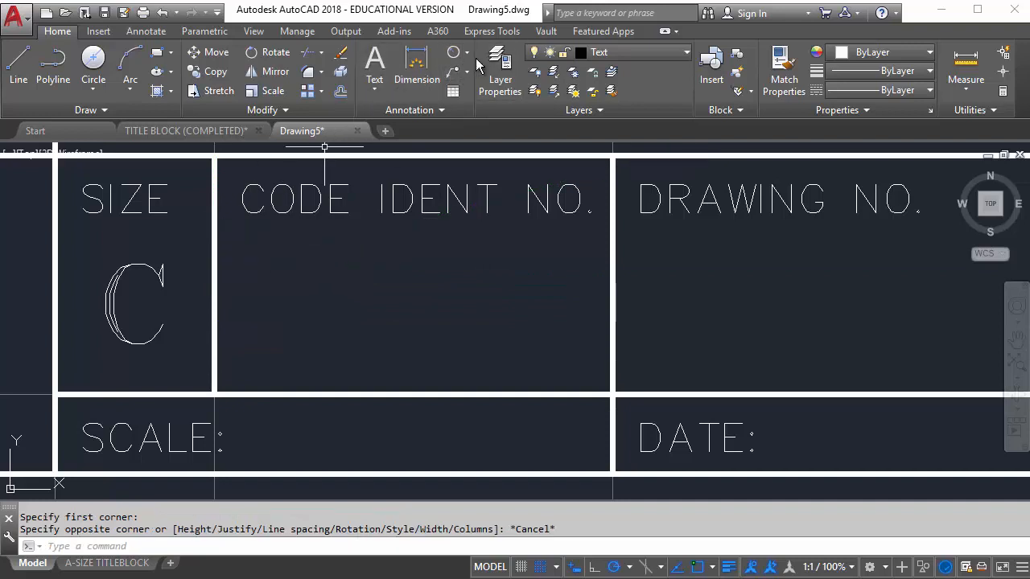
{"action": "left_click", "coordinate": [375, 66]}
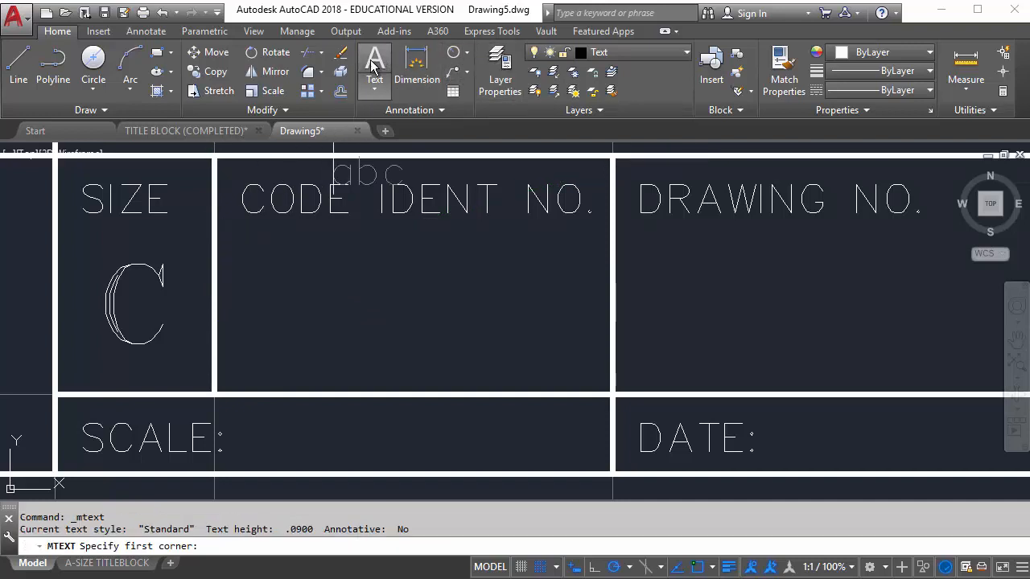
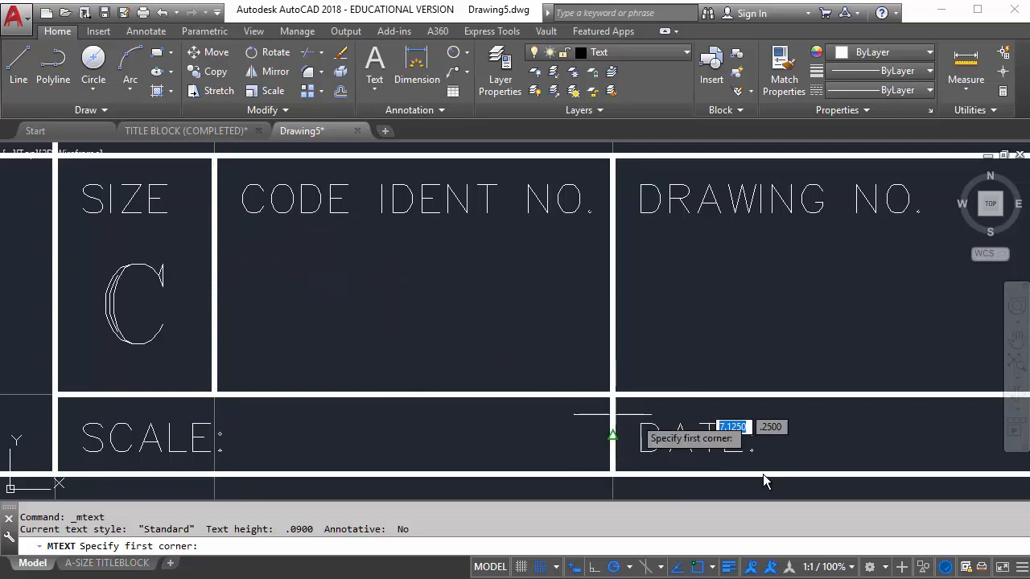
Draw a multiline text box spanning the CODE IDENT NO. cell and enter 38178.
{"action": "left_click", "coordinate": [712, 567]}
{"action": "left_click", "coordinate": [722, 292]}
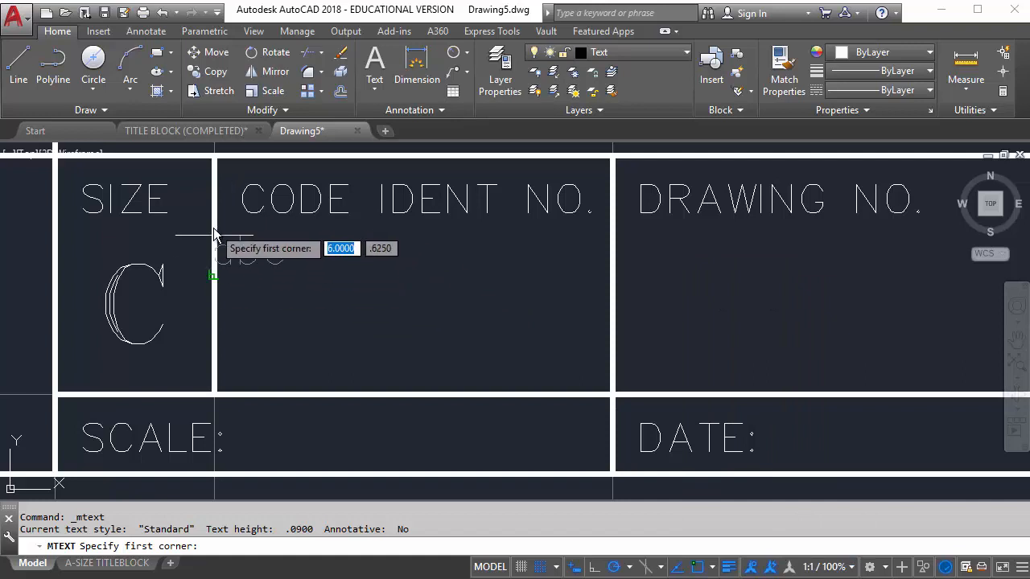
{"action": "key", "text": "Escape"}
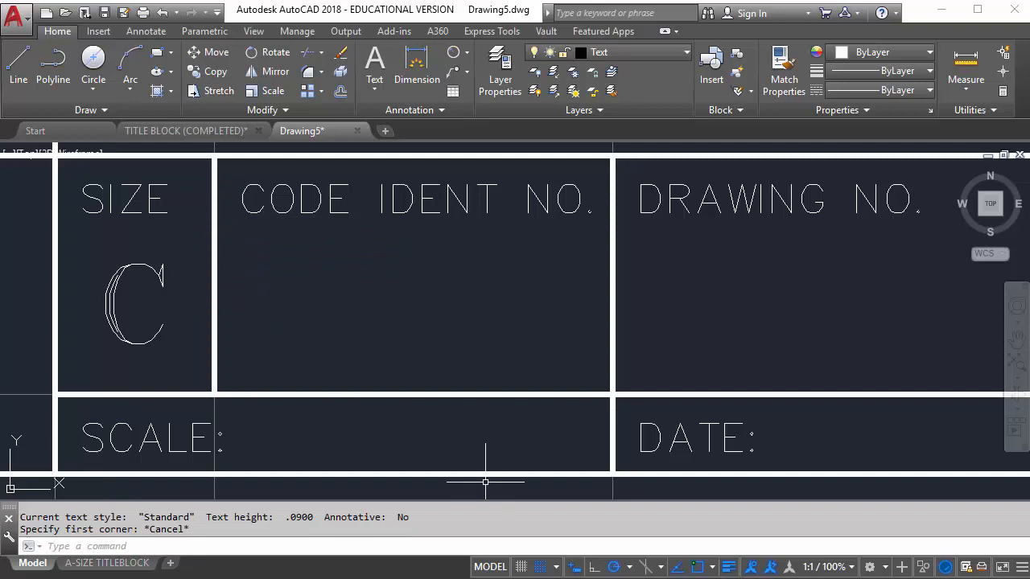
{"action": "left_click", "coordinate": [712, 568]}
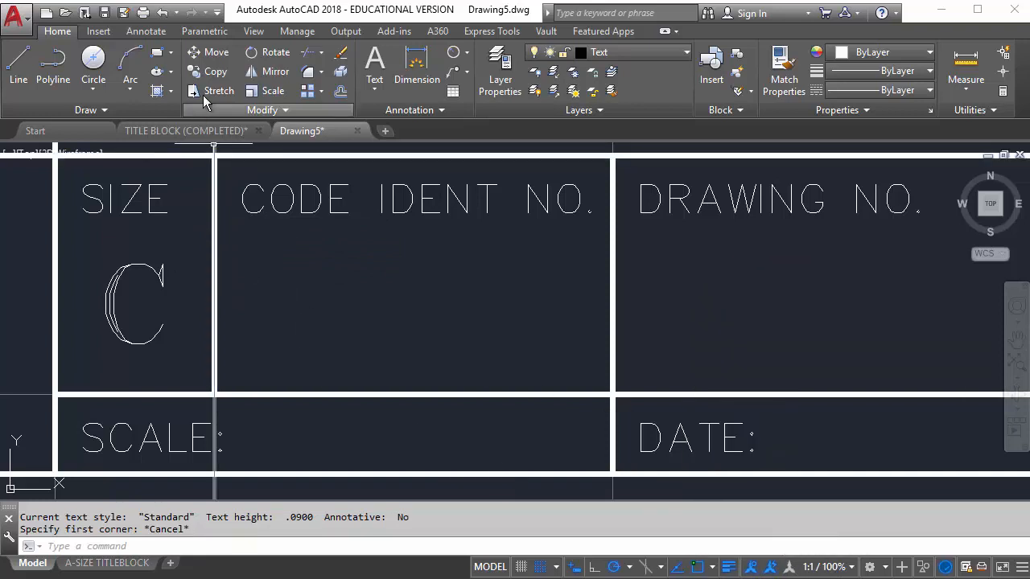
{"action": "left_click", "coordinate": [375, 69]}
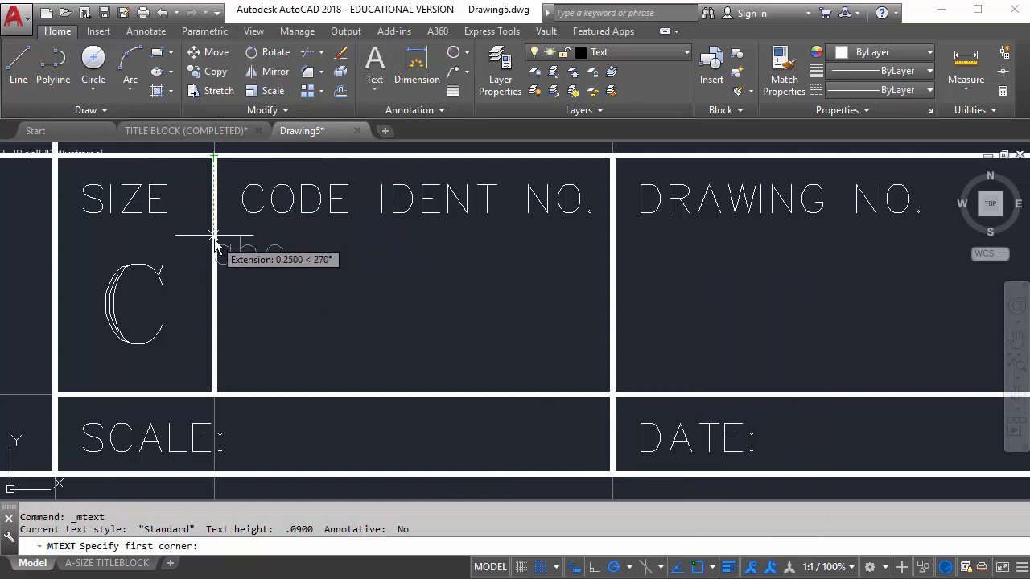
{"action": "left_click", "coordinate": [215, 235]}
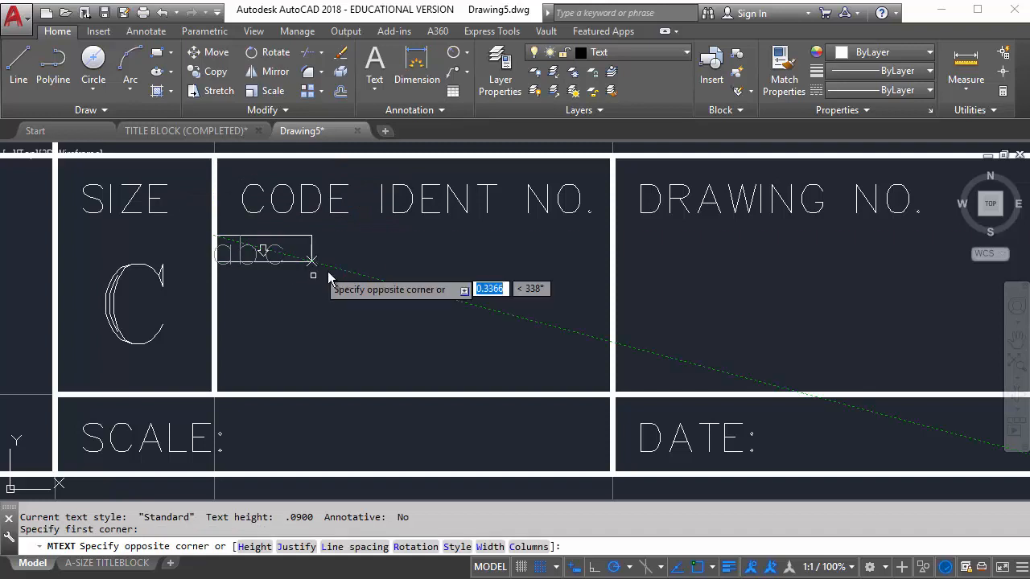
{"action": "left_click", "coordinate": [618, 397]}
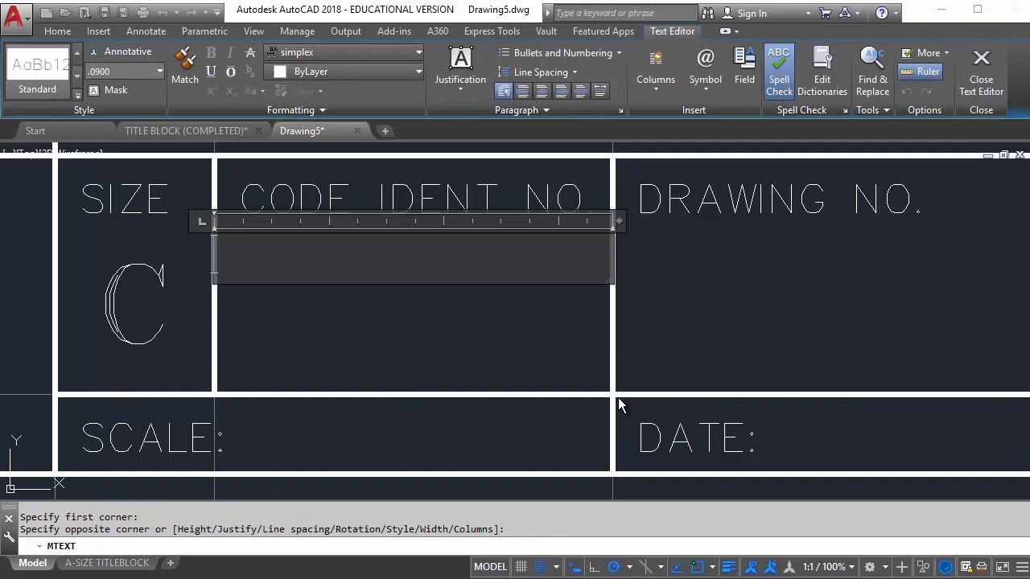
{"action": "type", "text": "38178"}
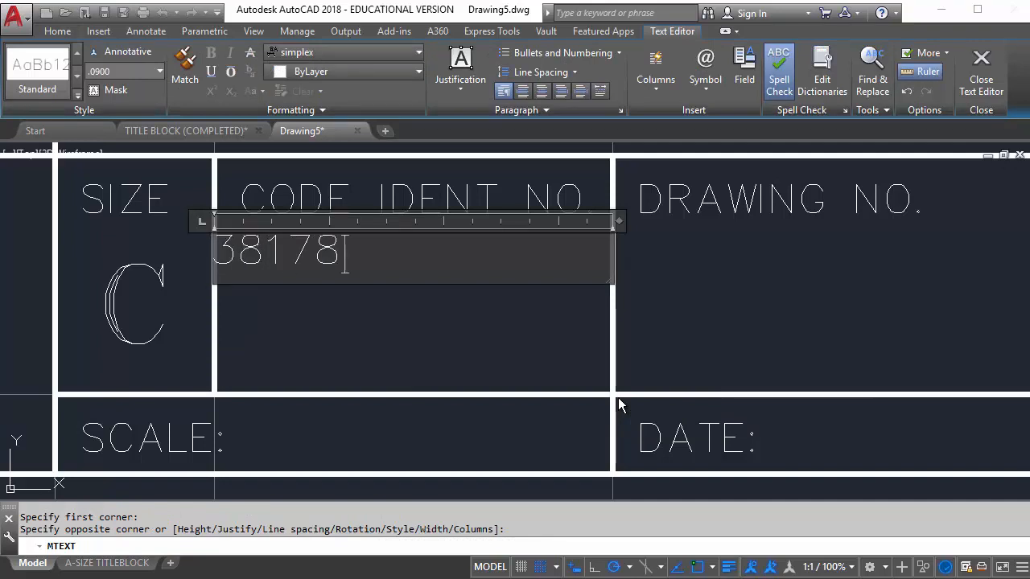
Set 38178 to Middle Center, 0.25 high, in the txt font.
{"action": "left_click_drag", "start_coordinate": [272, 251], "coordinate": [169, 257]}
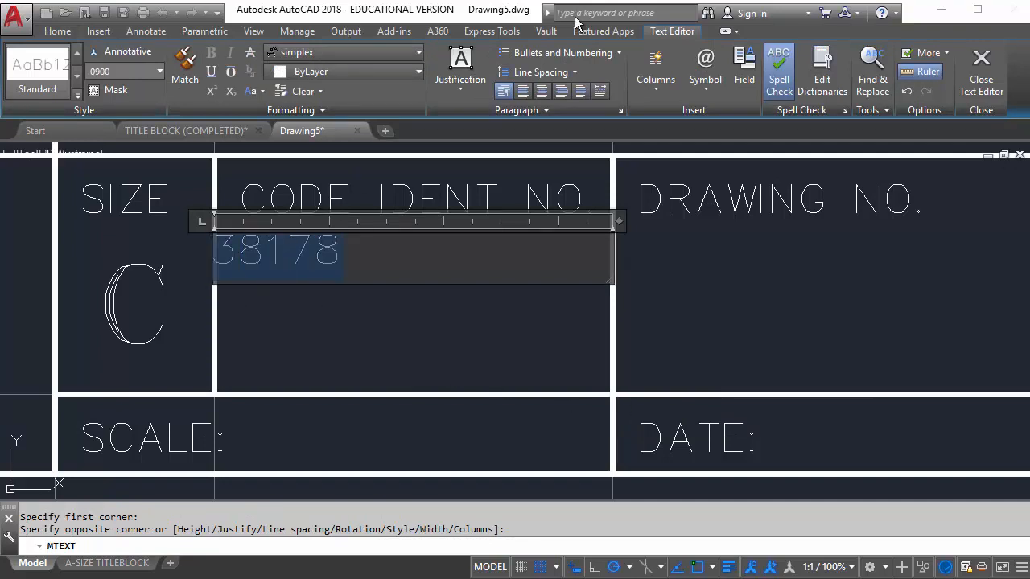
{"action": "left_click", "coordinate": [460, 77]}
{"action": "left_click", "coordinate": [491, 190]}
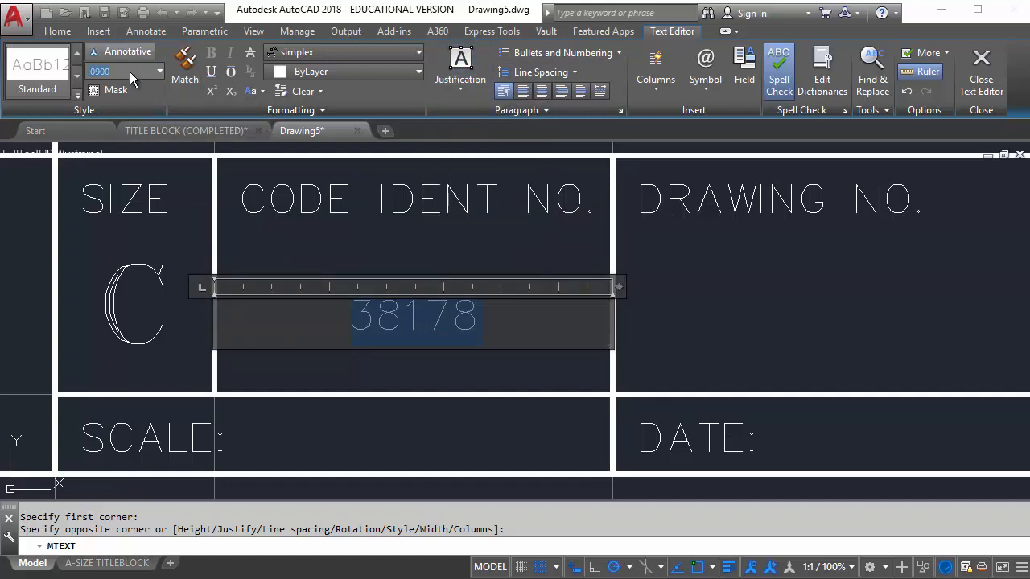
{"action": "type", "text": ".25"}
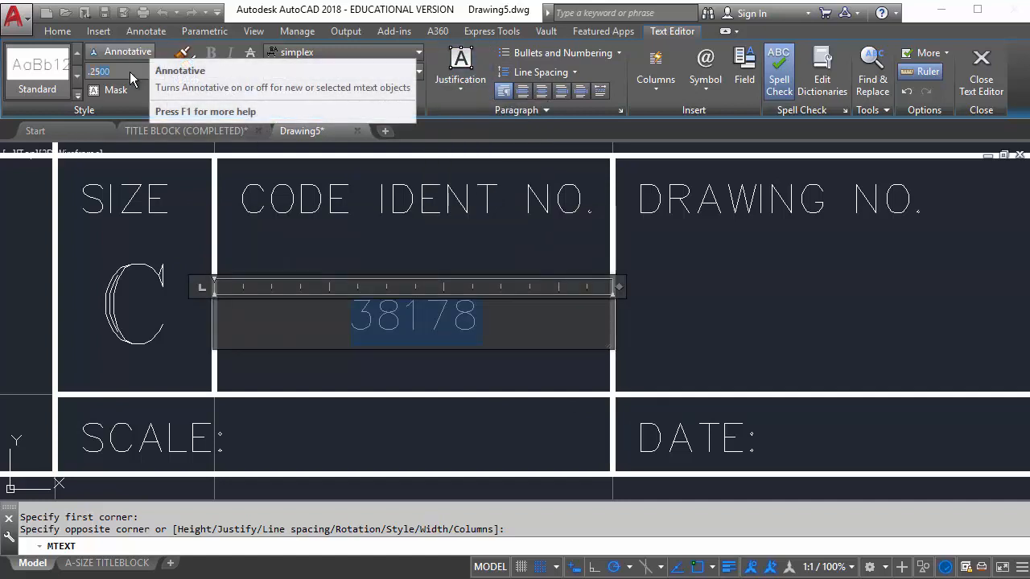
{"action": "key", "text": "Return"}
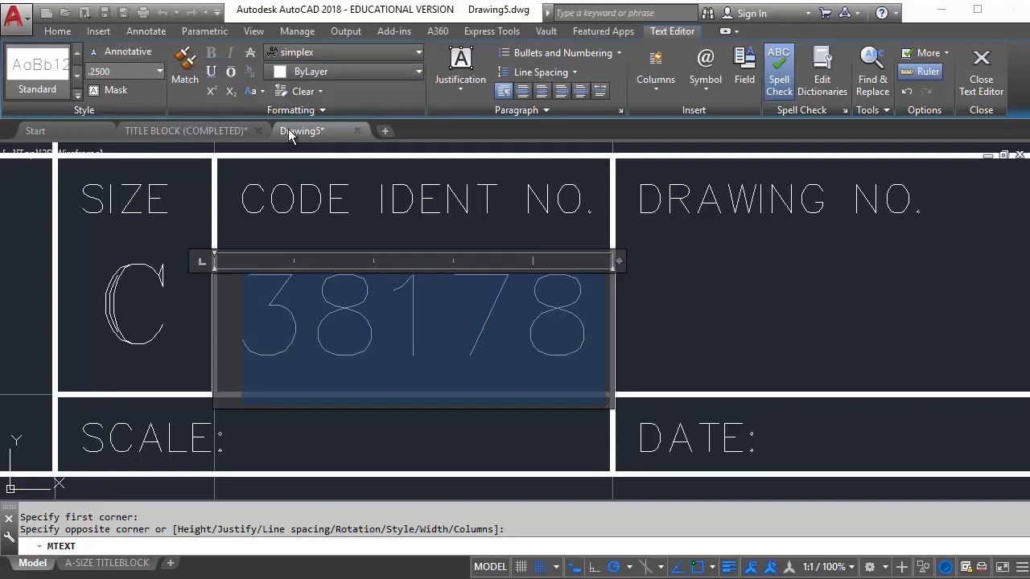
{"action": "left_click", "coordinate": [345, 53]}
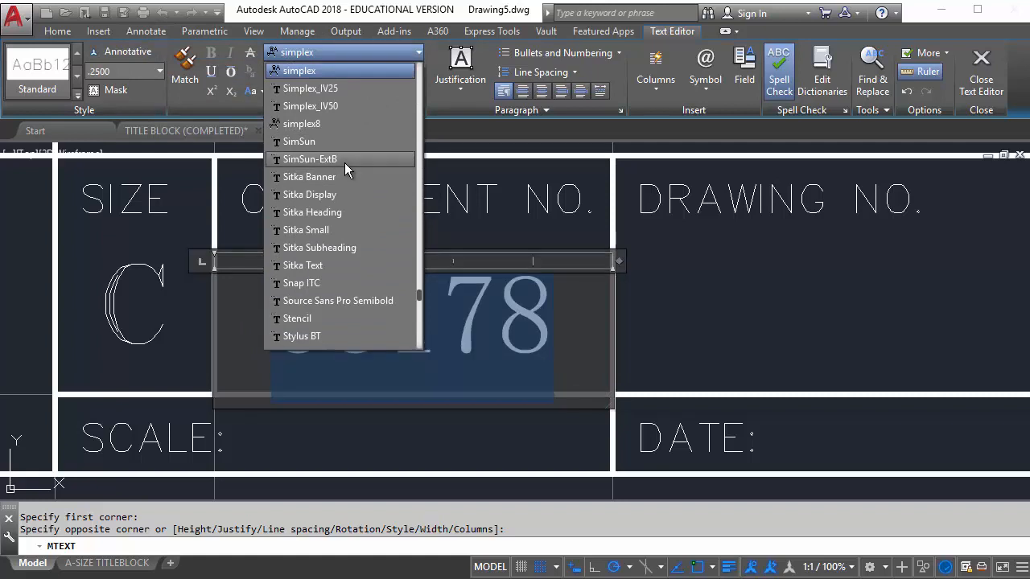
{"action": "scroll", "coordinate": [342, 159], "scroll_direction": "down", "scroll_amount": 10}
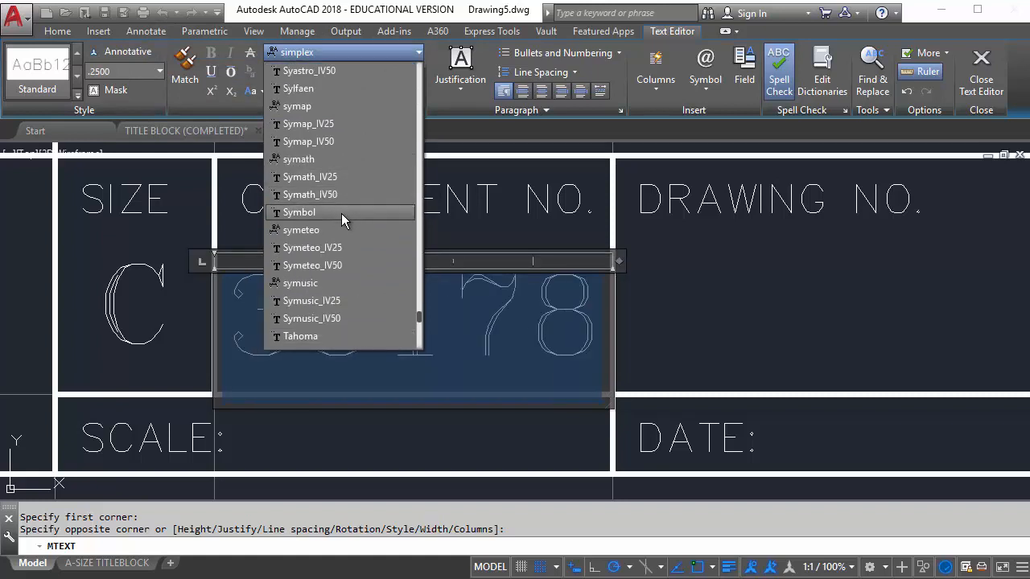
{"action": "scroll", "coordinate": [338, 254], "scroll_direction": "down", "scroll_amount": 1}
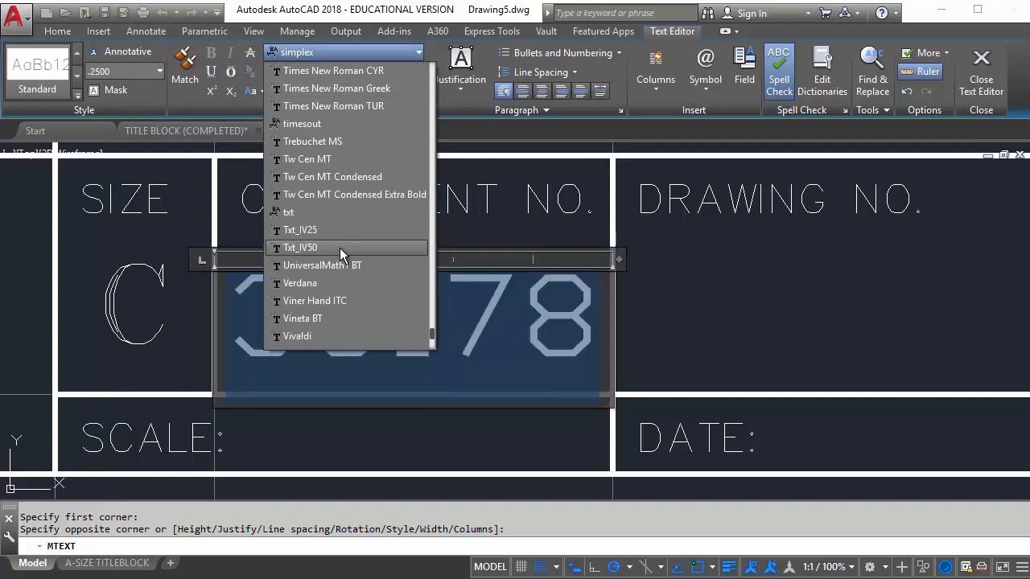
{"action": "left_click", "coordinate": [307, 217]}
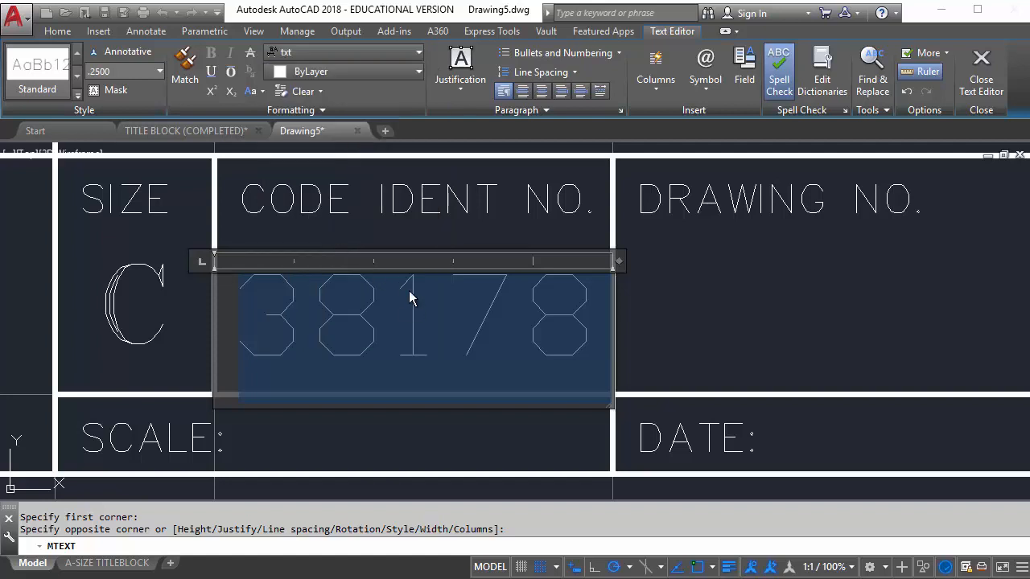
{"action": "left_click", "coordinate": [975, 71]}
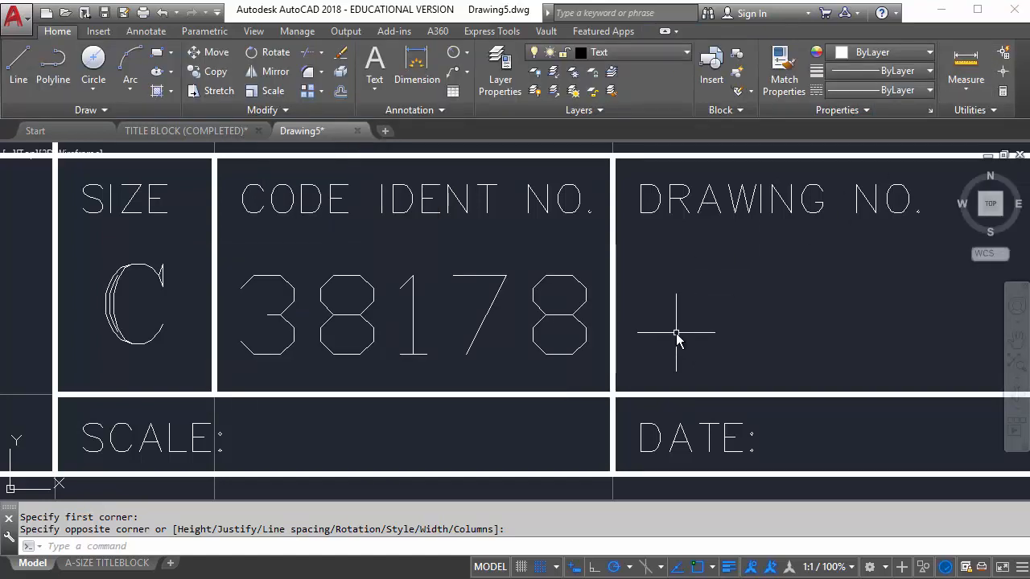
Copy the ISSUED: label into the empty cells below ISSUED and TOLERANCES.
{"action": "middle_click_drag", "start_coordinate": [671, 333], "coordinate": [653, 332]}
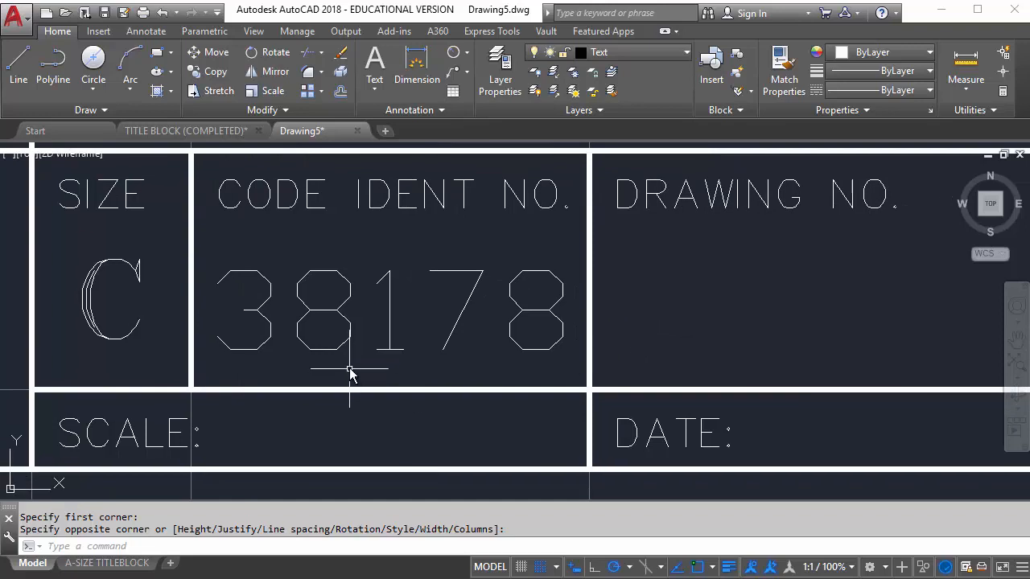
{"action": "middle_click_drag", "start_coordinate": [328, 352], "coordinate": [711, 309]}
{"action": "scroll", "coordinate": [474, 290], "scroll_direction": "down", "scroll_amount": 1}
{"action": "scroll", "coordinate": [362, 288], "scroll_direction": "down", "scroll_amount": 1}
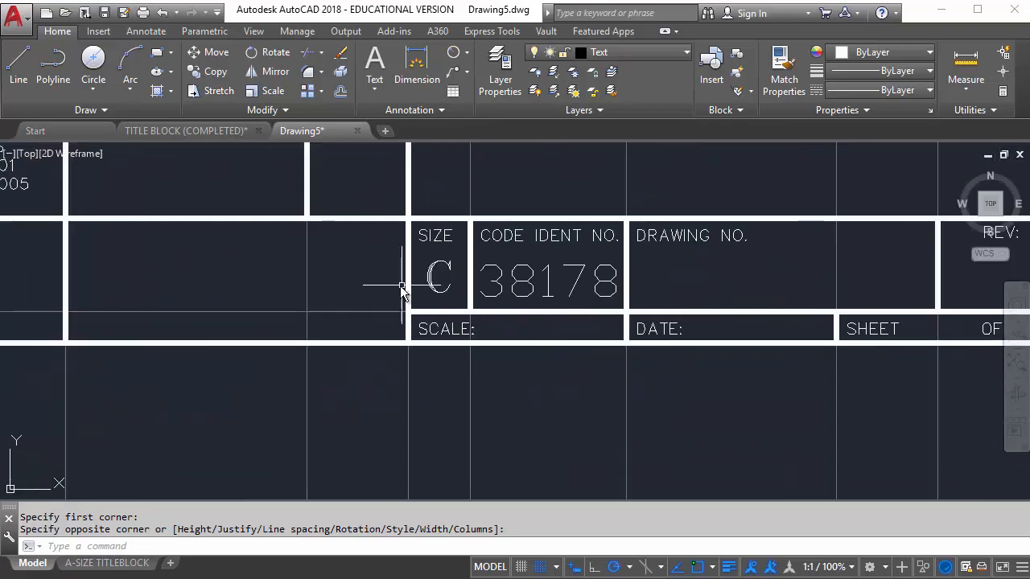
{"action": "middle_click_drag", "start_coordinate": [336, 296], "coordinate": [617, 292]}
{"action": "middle_click_drag", "start_coordinate": [296, 264], "coordinate": [338, 283]}
{"action": "middle_click_drag", "start_coordinate": [395, 370], "coordinate": [379, 354]}
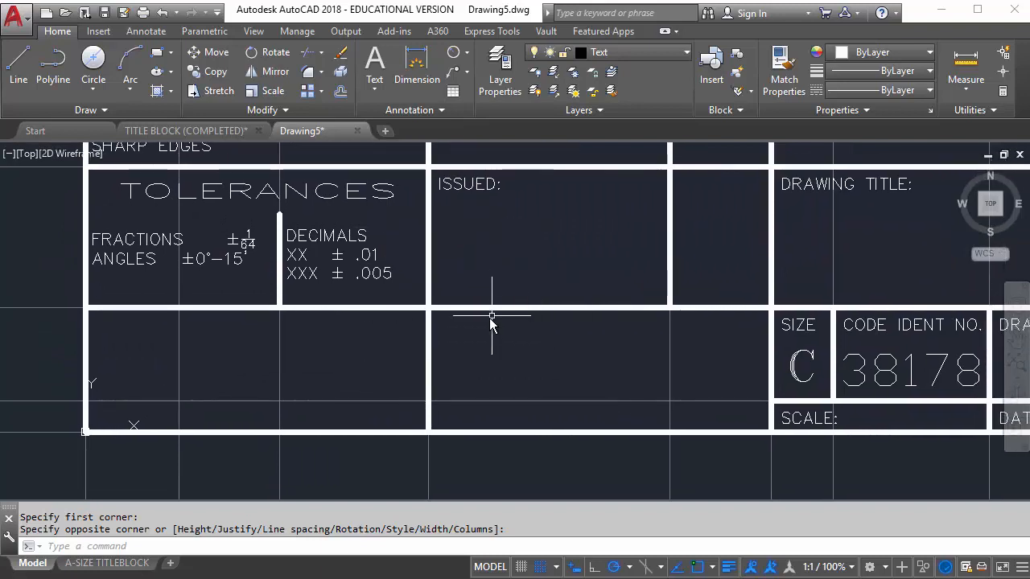
{"action": "left_click", "coordinate": [482, 193]}
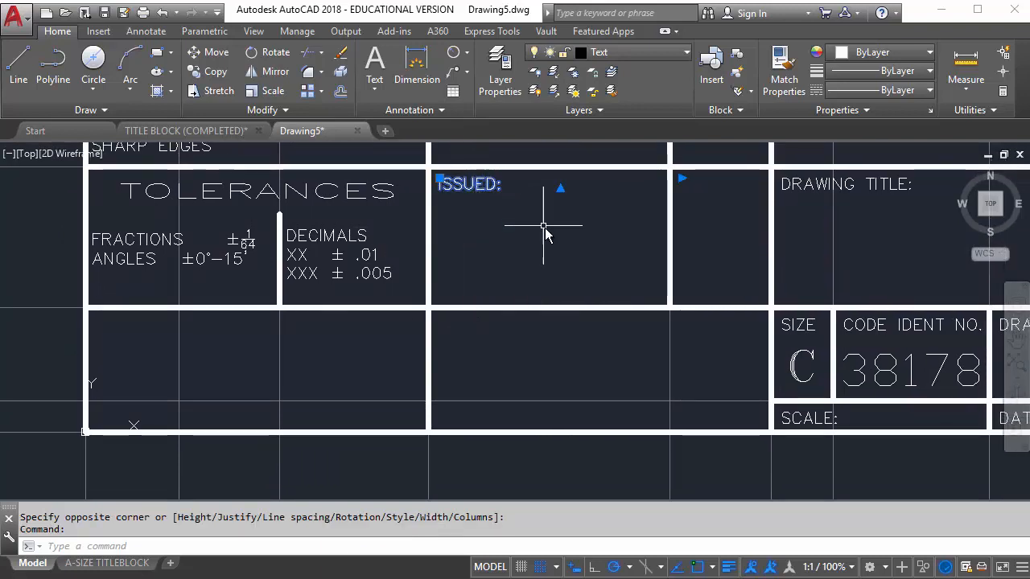
{"action": "left_click", "coordinate": [211, 70]}
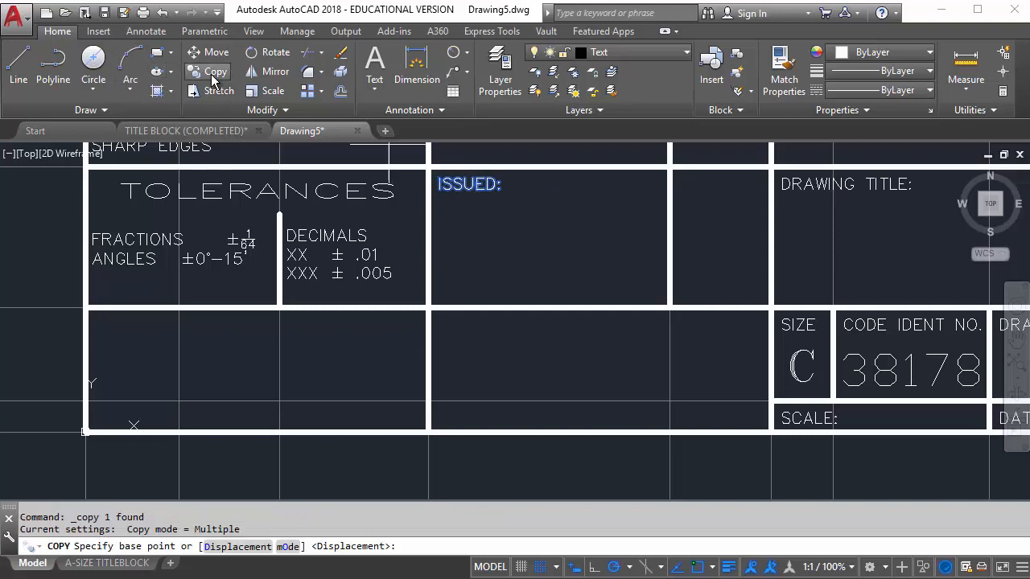
{"action": "left_click", "coordinate": [428, 167]}
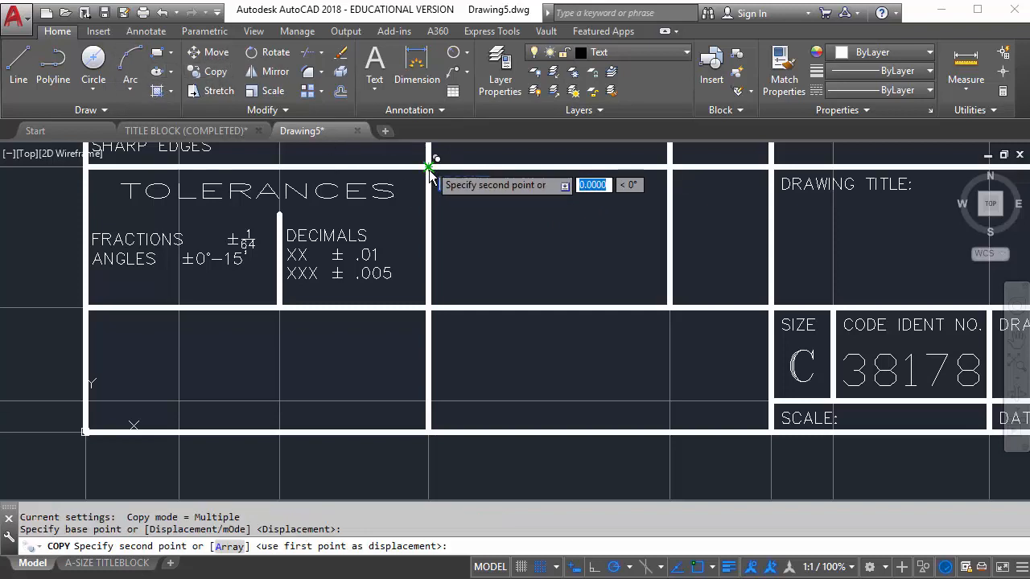
{"action": "left_click", "coordinate": [428, 308]}
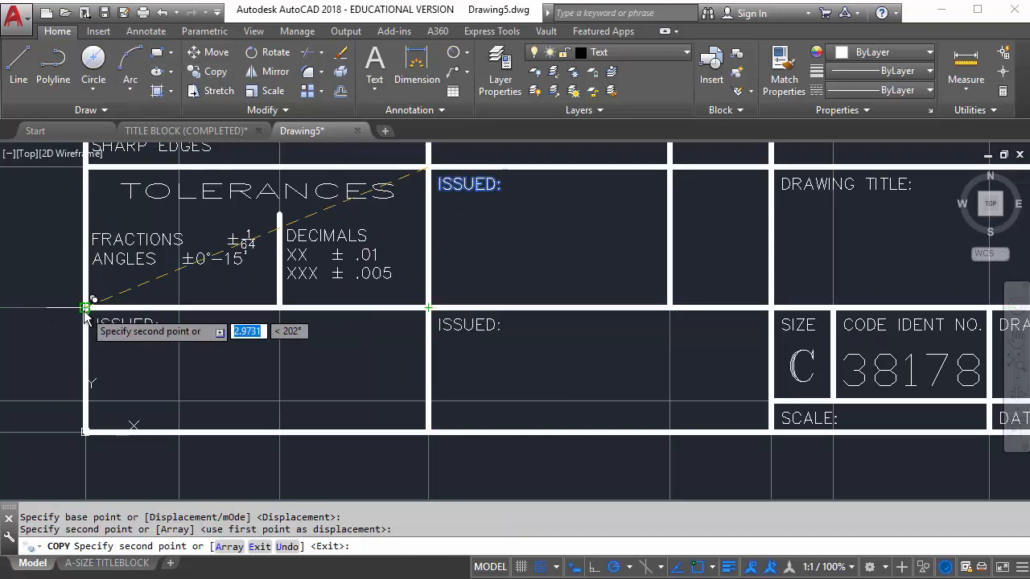
{"action": "left_click", "coordinate": [85, 308]}
{"action": "key", "text": "Escape"}
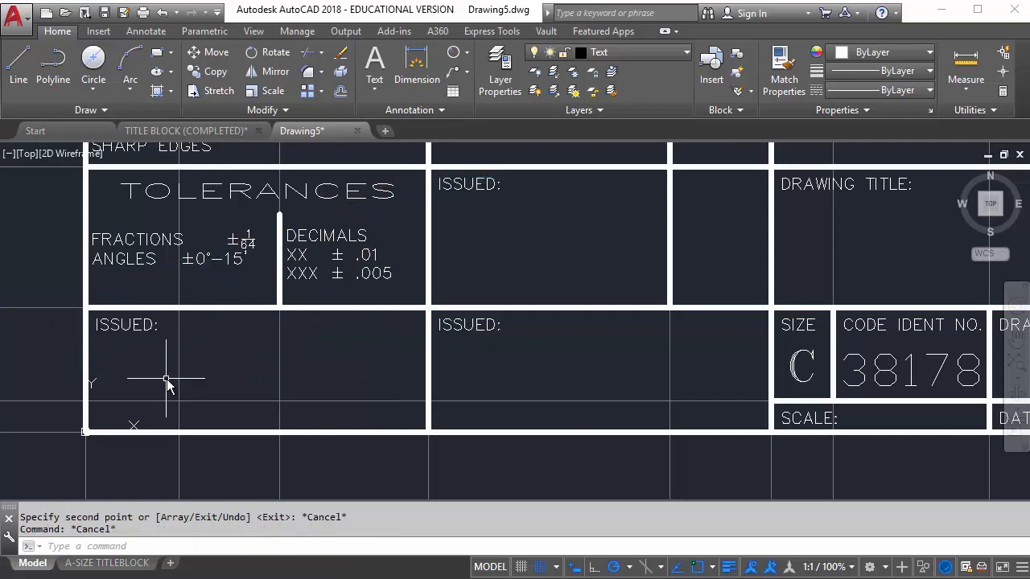
Retype the copied labels as MATERIAL: and FINISH:.
{"action": "double_click", "coordinate": [125, 327]}
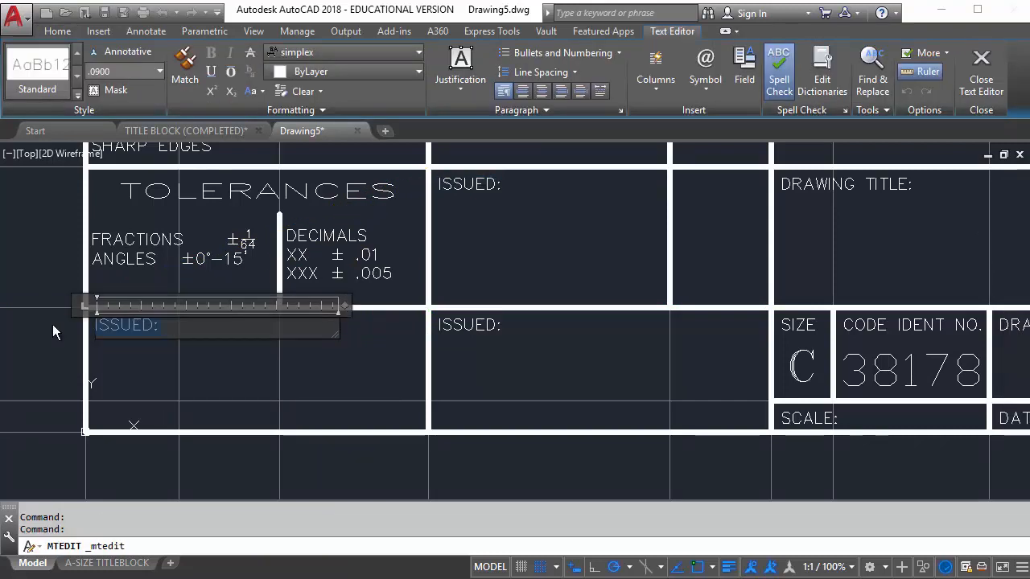
{"action": "type", "text": "MATERIALS"}
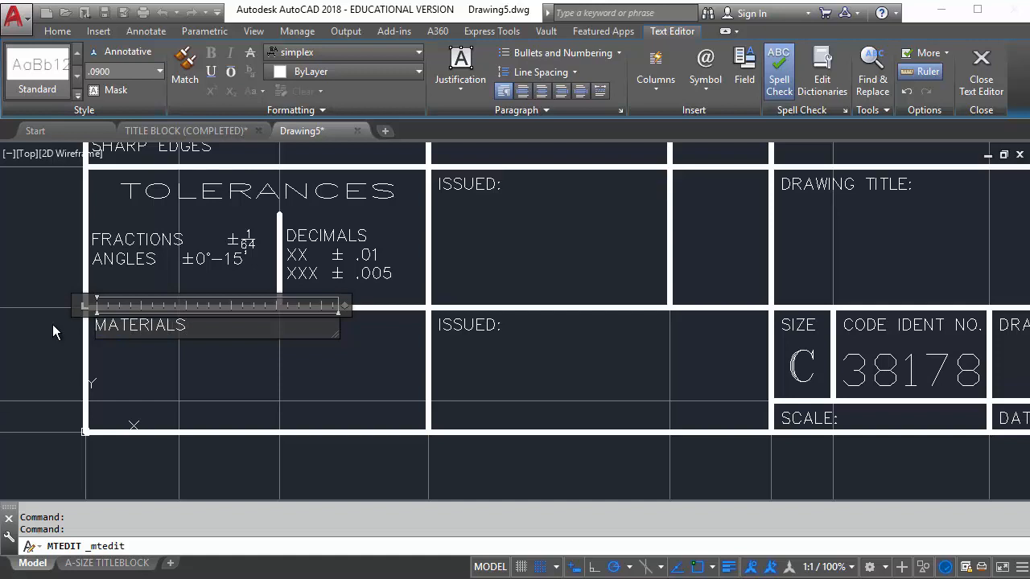
{"action": "key", "text": "BackSpace"}
{"action": "type", "text": ":"}
{"action": "left_click", "coordinate": [506, 351]}
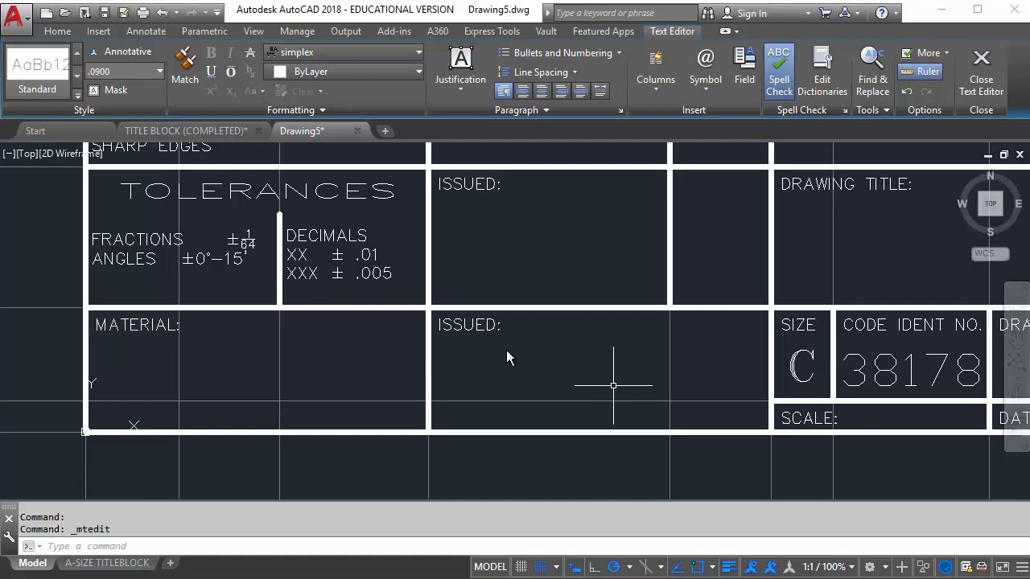
{"action": "left_click", "coordinate": [454, 326]}
{"action": "double_click", "coordinate": [455, 326]}
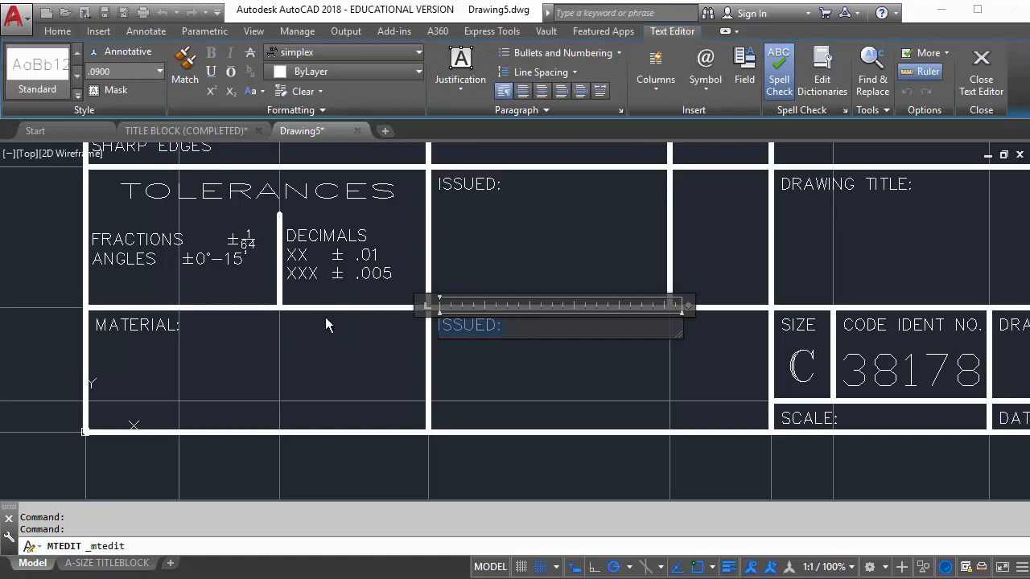
{"action": "type", "text": "FINISH"}
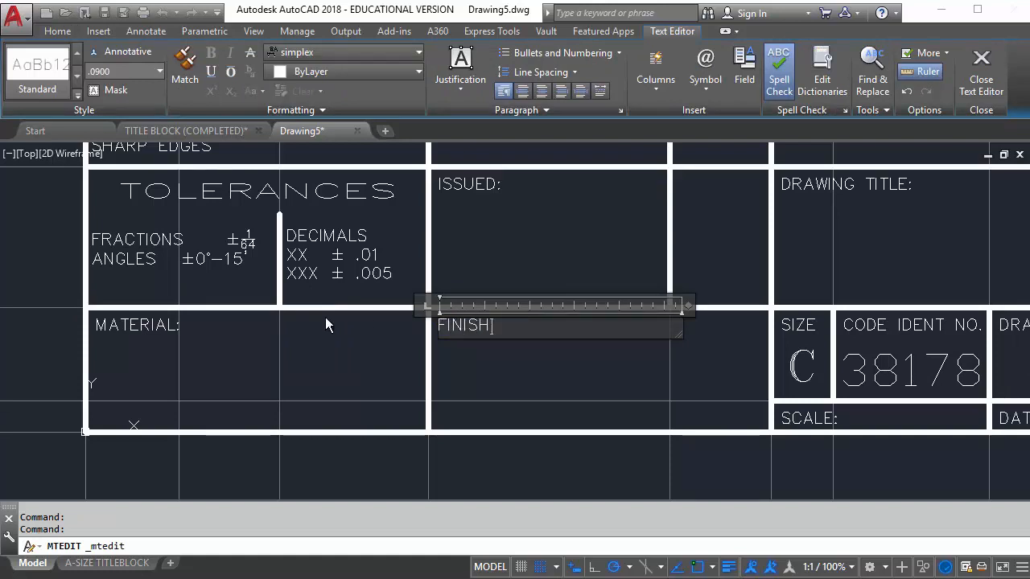
{"action": "type", "text": ":"}
Confirm the FINISH: label and reframe the title block.
{"action": "left_click", "coordinate": [562, 368]}
{"action": "scroll", "coordinate": [563, 368], "scroll_direction": "down", "scroll_amount": 4}
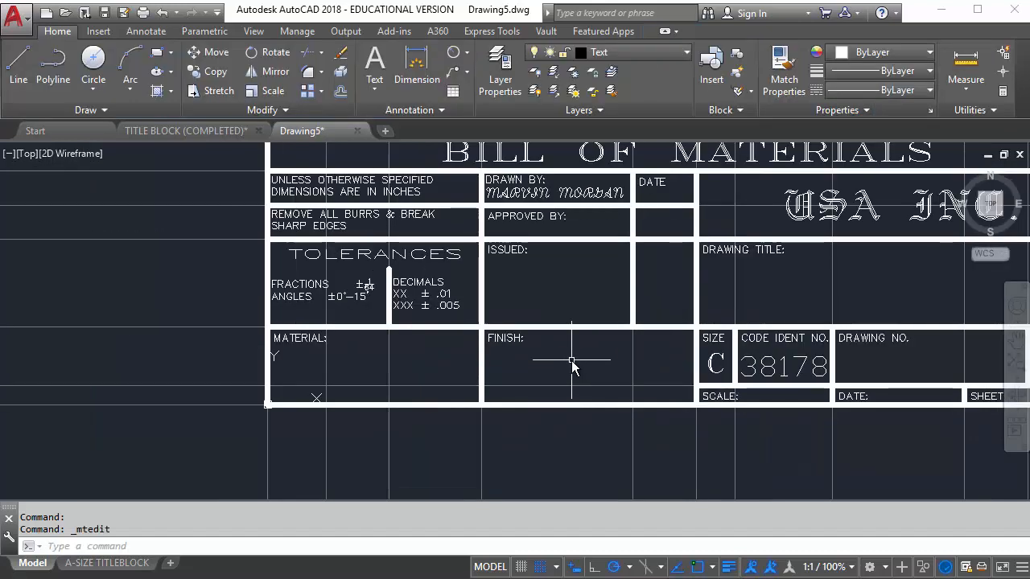
{"action": "middle_click_drag", "start_coordinate": [487, 366], "coordinate": [487, 354]}
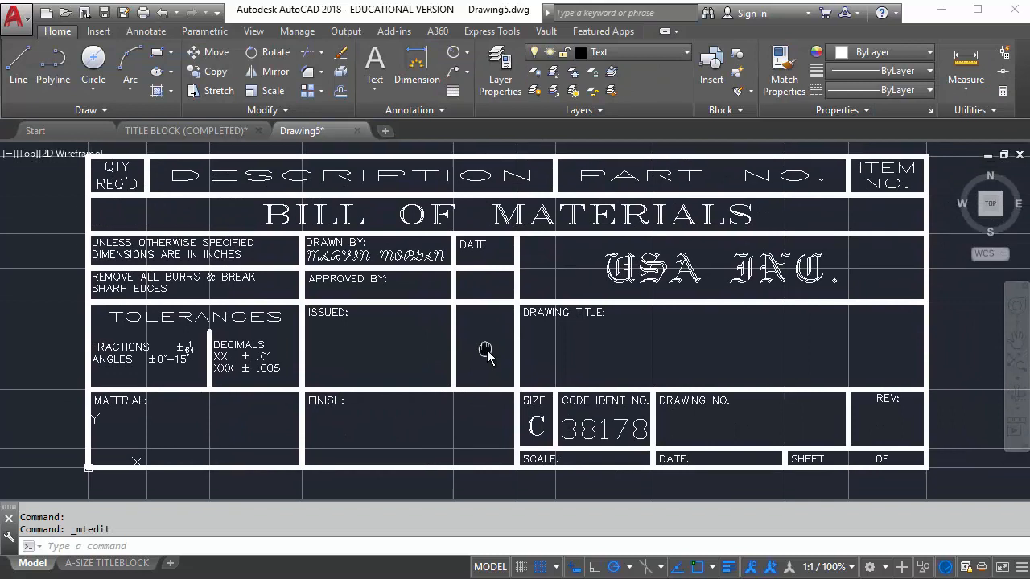
{"action": "scroll", "coordinate": [486, 347], "scroll_direction": "down", "scroll_amount": 2}
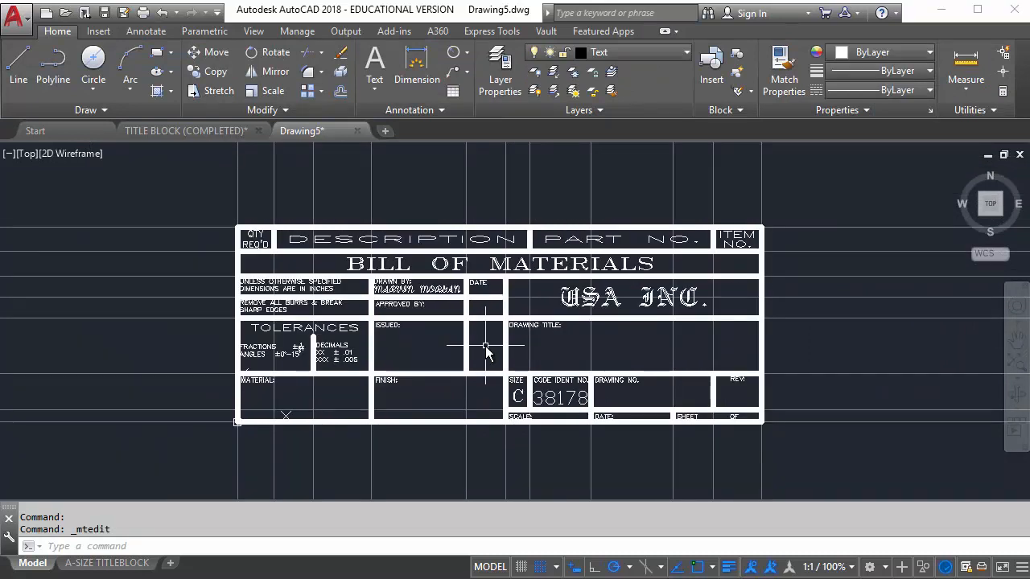
{"action": "mouse_move", "coordinate": [483, 346]}
{"action": "middle_mouse_down"}
{"action": "mouse_move", "coordinate": [469, 338]}
{"action": "mouse_move", "coordinate": [582, 322]}
{"action": "mouse_move", "coordinate": [570, 344]}
{"action": "middle_mouse_up"}
{"action": "scroll", "coordinate": [518, 344], "scroll_direction": "up", "scroll_amount": 2}
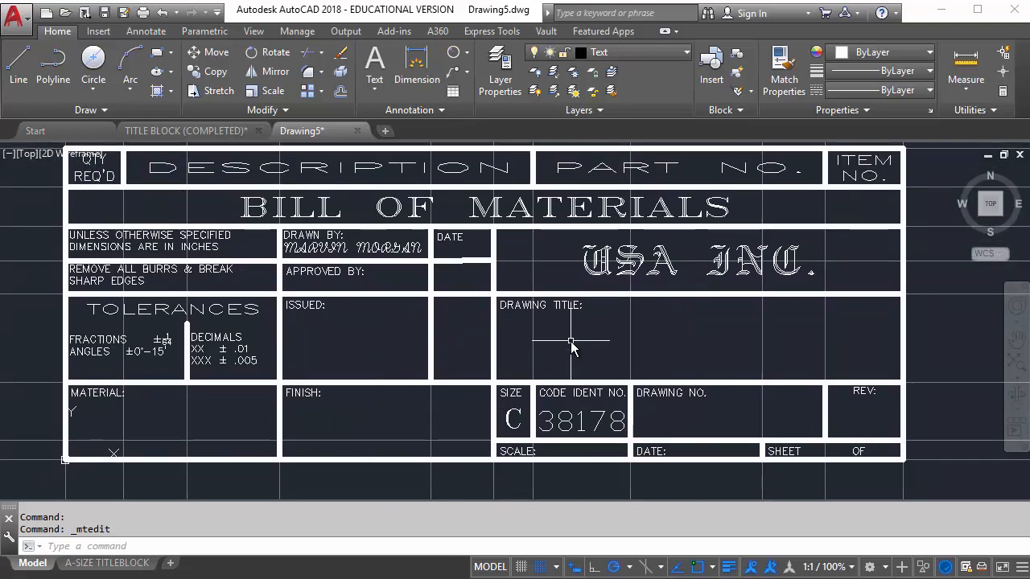
Make Dimension Line the current layer and bring up the Annotate tools.
{"action": "left_click", "coordinate": [640, 53]}
{"action": "left_click", "coordinate": [644, 149]}
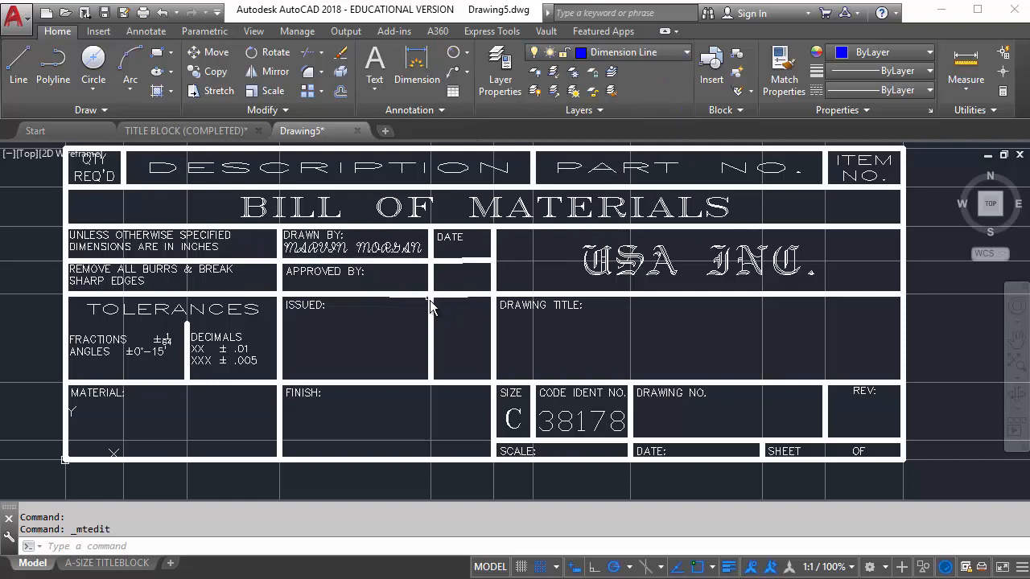
{"action": "scroll", "coordinate": [395, 322], "scroll_direction": "down", "scroll_amount": 2}
{"action": "middle_click_drag", "start_coordinate": [395, 322], "coordinate": [335, 266]}
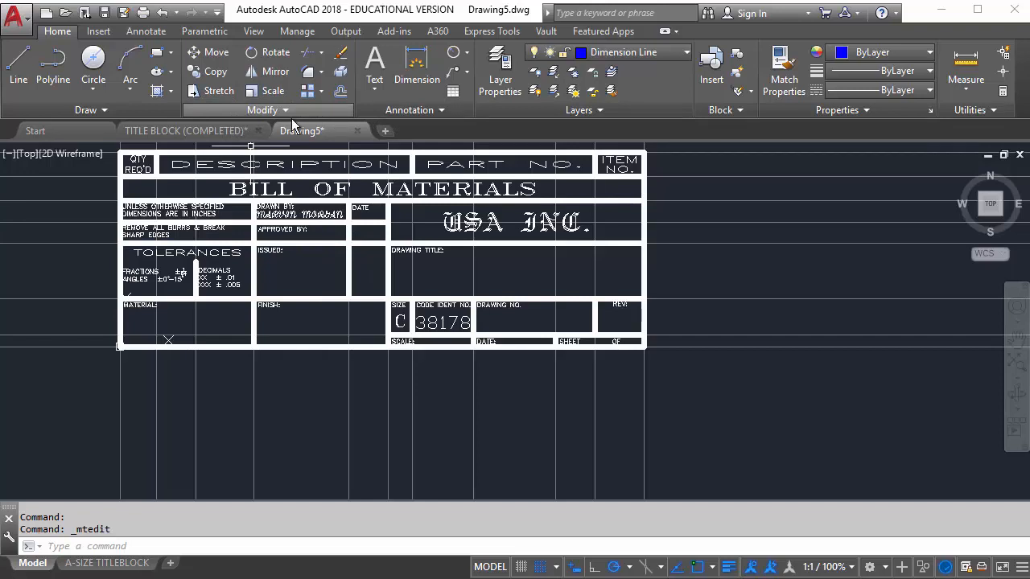
{"action": "left_click", "coordinate": [161, 32]}
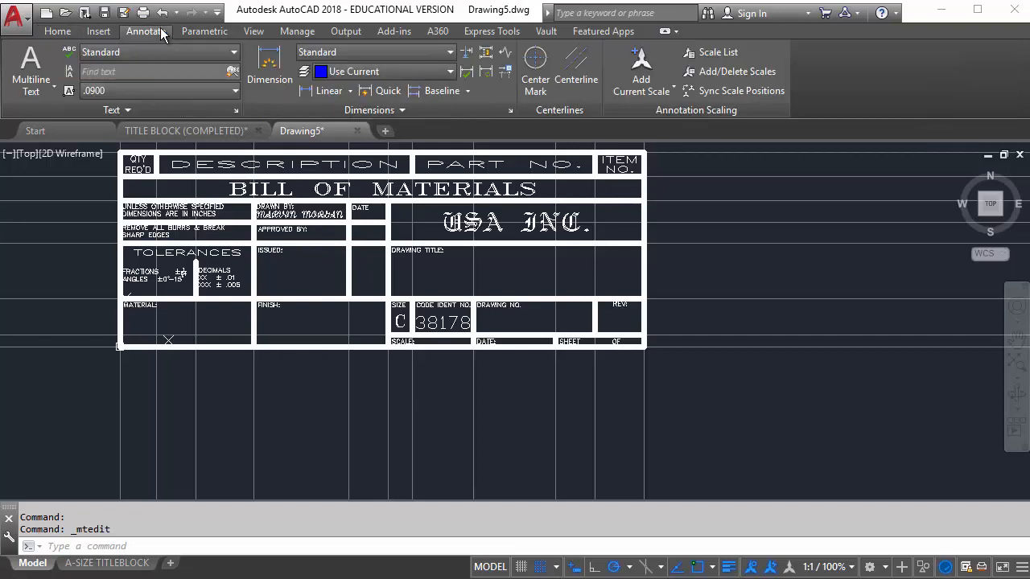
Start a linear dimension from the block's lower-right corner to the SHEET/OF divider.
{"action": "left_click", "coordinate": [330, 92]}
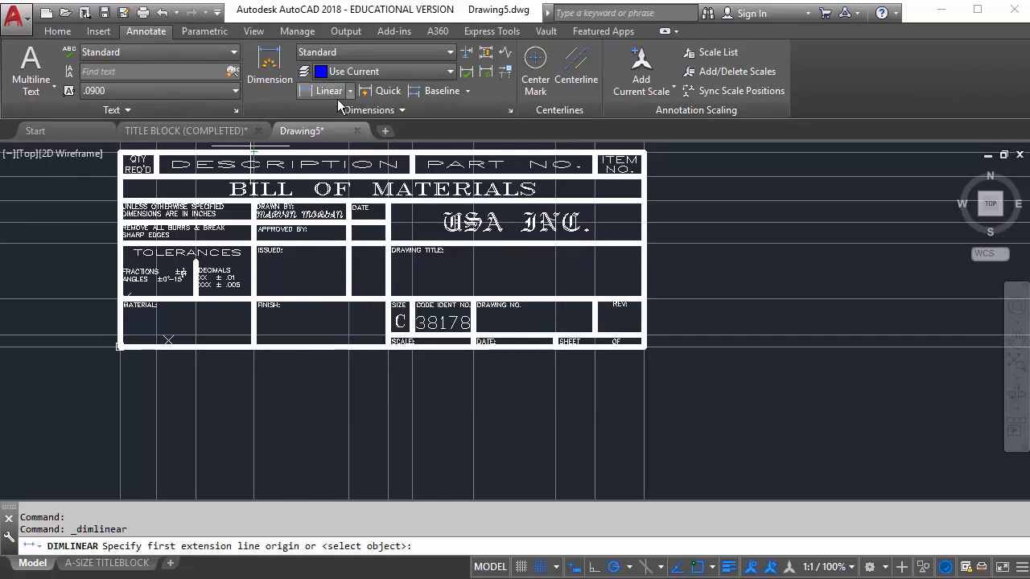
{"action": "scroll", "coordinate": [620, 362], "scroll_direction": "up", "scroll_amount": 5}
{"action": "middle_click_drag", "start_coordinate": [619, 361], "coordinate": [524, 321]}
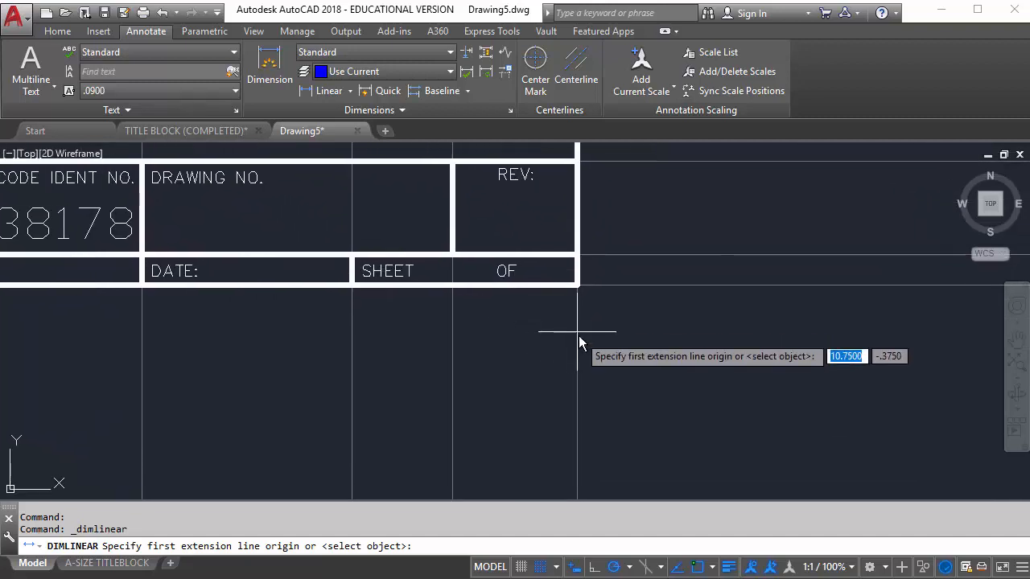
{"action": "left_click", "coordinate": [578, 285]}
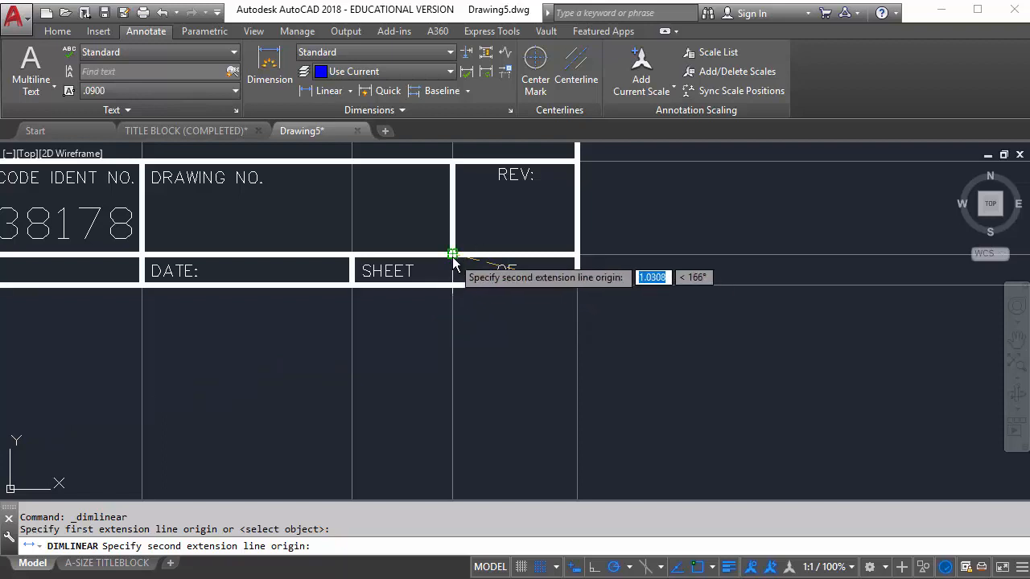
{"action": "scroll", "coordinate": [453, 255], "scroll_direction": "up", "scroll_amount": 4}
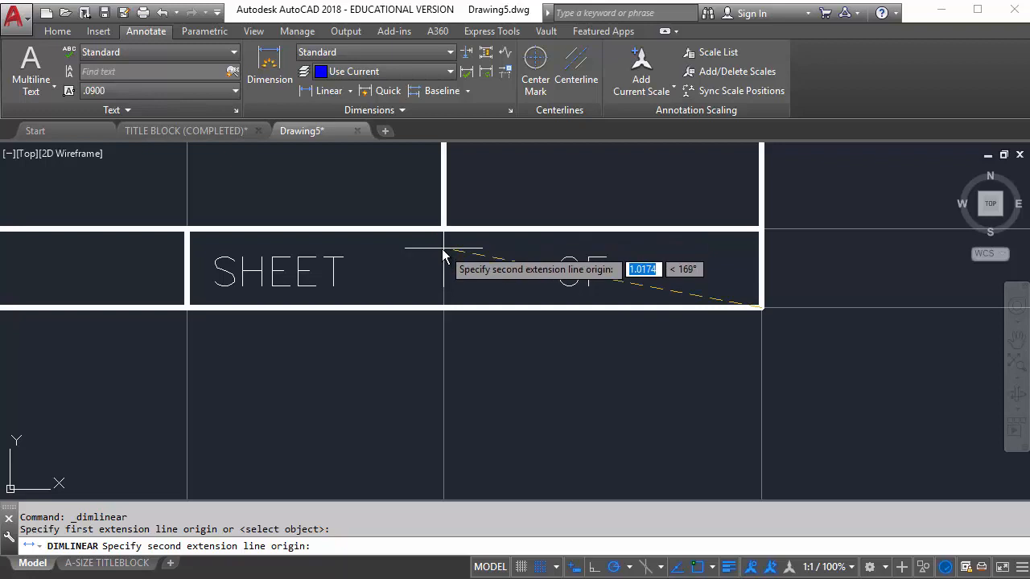
{"action": "left_click", "coordinate": [449, 306]}
{"action": "scroll", "coordinate": [471, 373], "scroll_direction": "down", "scroll_amount": 2}
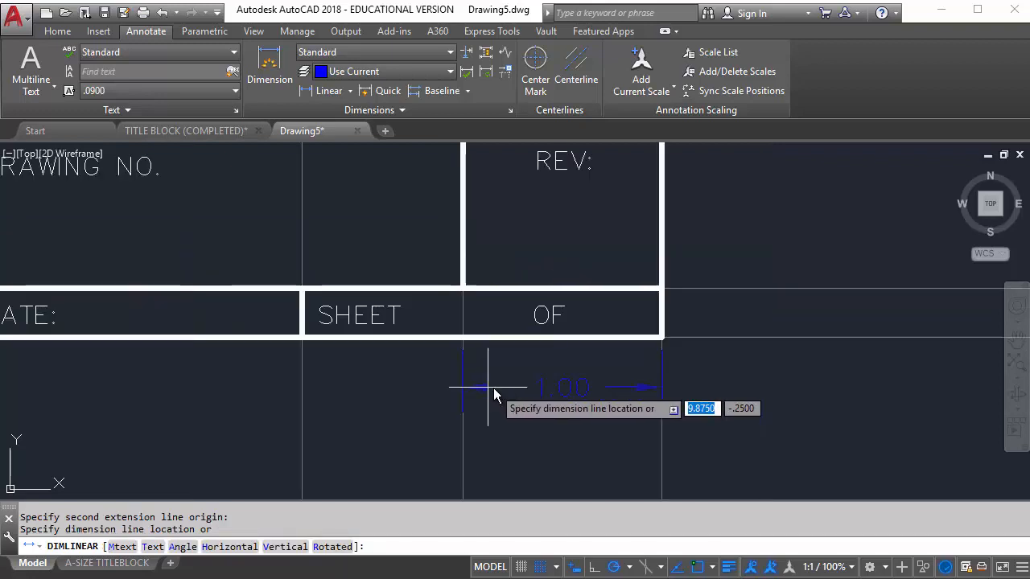
{"action": "middle_click_drag", "start_coordinate": [467, 386], "coordinate": [372, 260]}
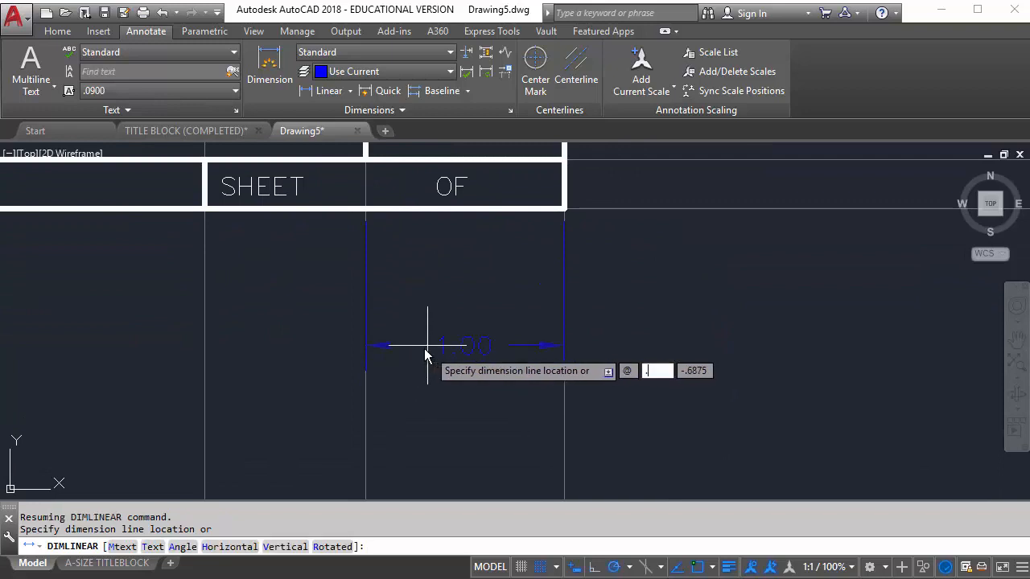
Place the 1.00 dimension 0.50 below the block at 270°, then begin Baseline.
{"action": "key", "text": "Tab"}
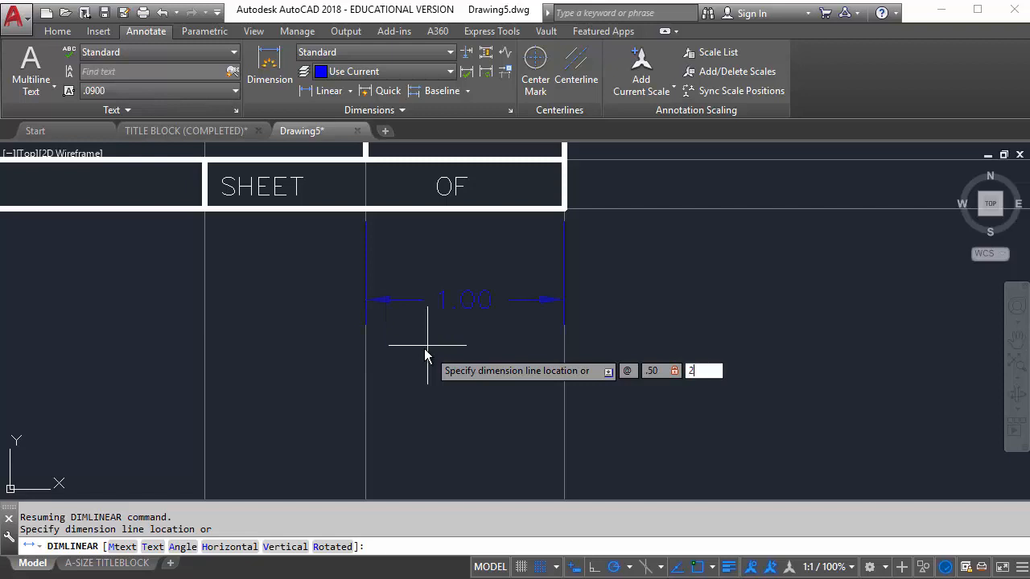
{"action": "type", "text": "270"}
{"action": "key", "text": "Return"}
{"action": "scroll", "coordinate": [555, 370], "scroll_direction": "down", "scroll_amount": 2}
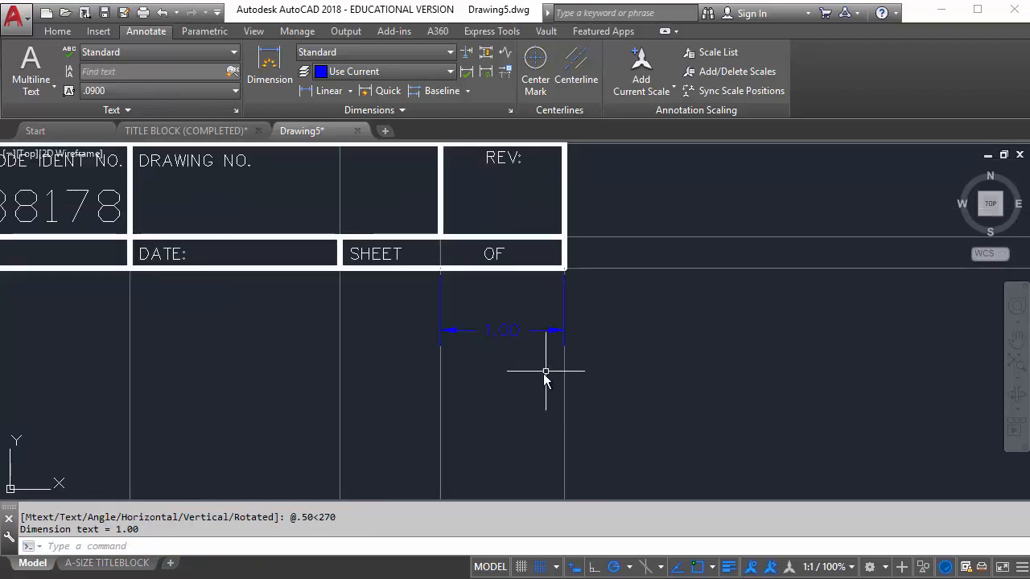
{"action": "middle_click_drag", "start_coordinate": [547, 375], "coordinate": [562, 383]}
{"action": "middle_click_drag", "start_coordinate": [656, 362], "coordinate": [696, 364]}
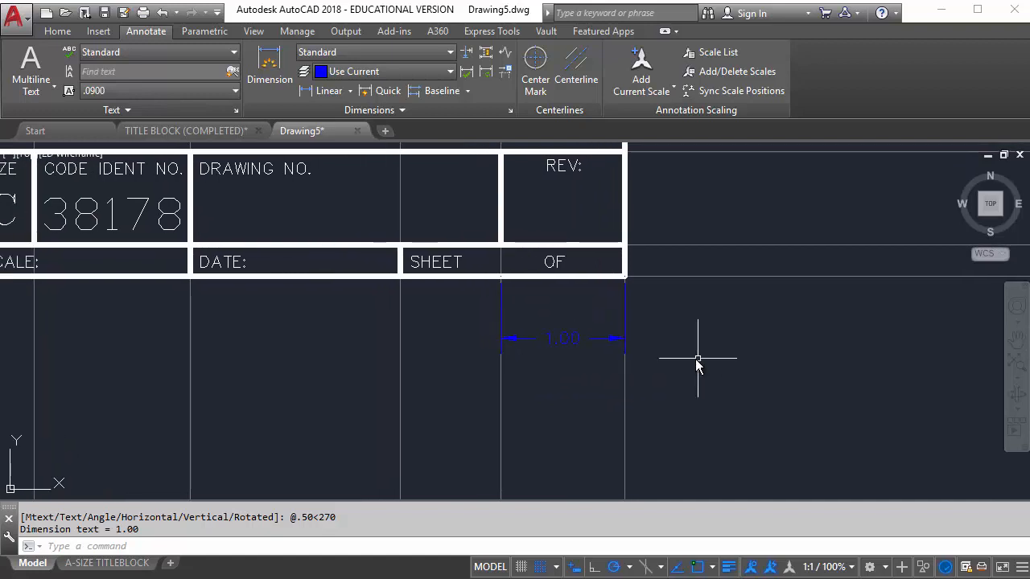
{"action": "left_click", "coordinate": [445, 90]}
{"action": "middle_click_drag", "start_coordinate": [408, 370], "coordinate": [398, 400]}
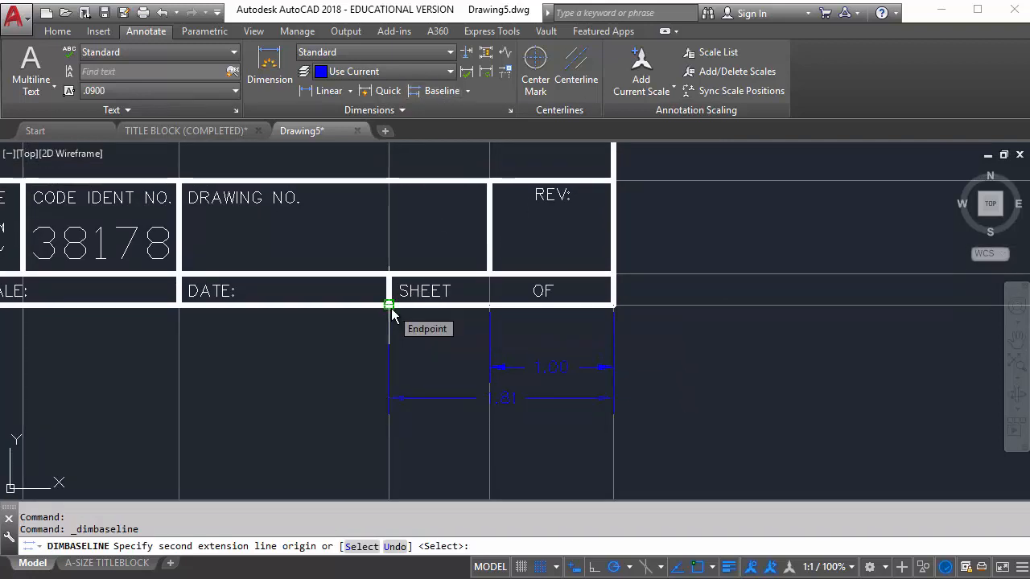
Turn off grid snap and add baseline dimensions 1.81, 3.50, 4.75 and 5.25.
{"action": "left_click", "coordinate": [540, 567]}
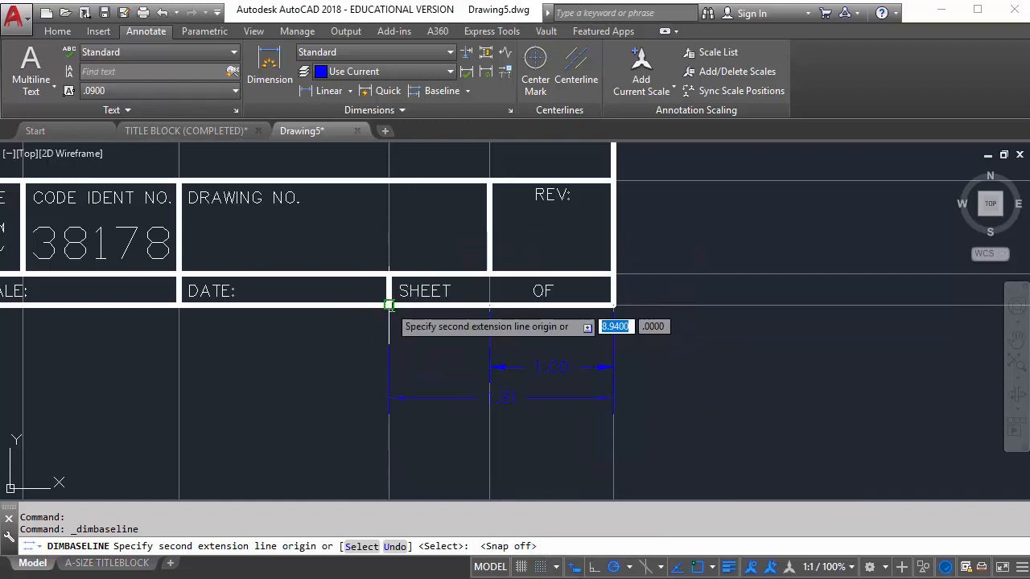
{"action": "left_click", "coordinate": [389, 306]}
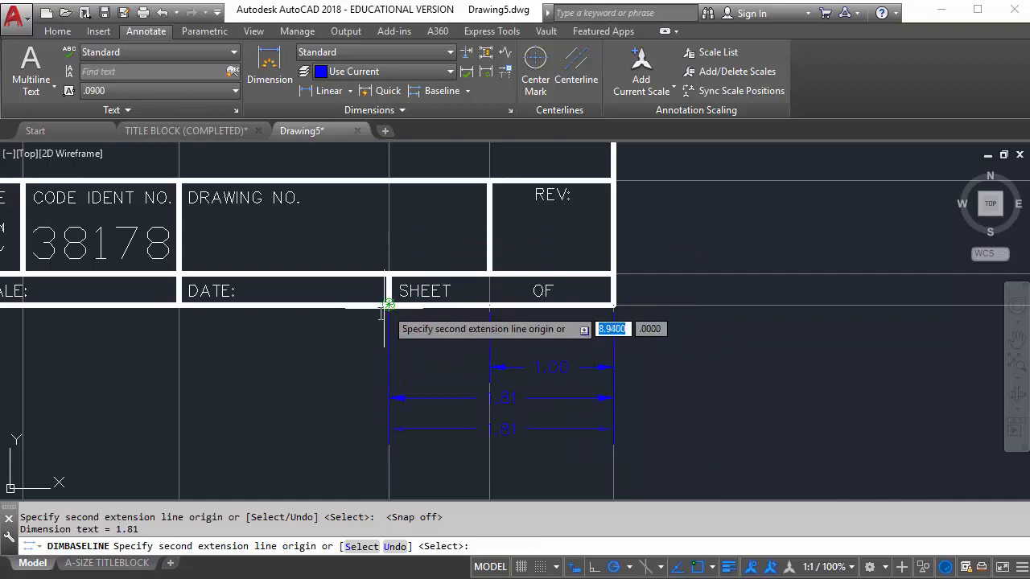
{"action": "middle_click_drag", "start_coordinate": [371, 325], "coordinate": [523, 324]}
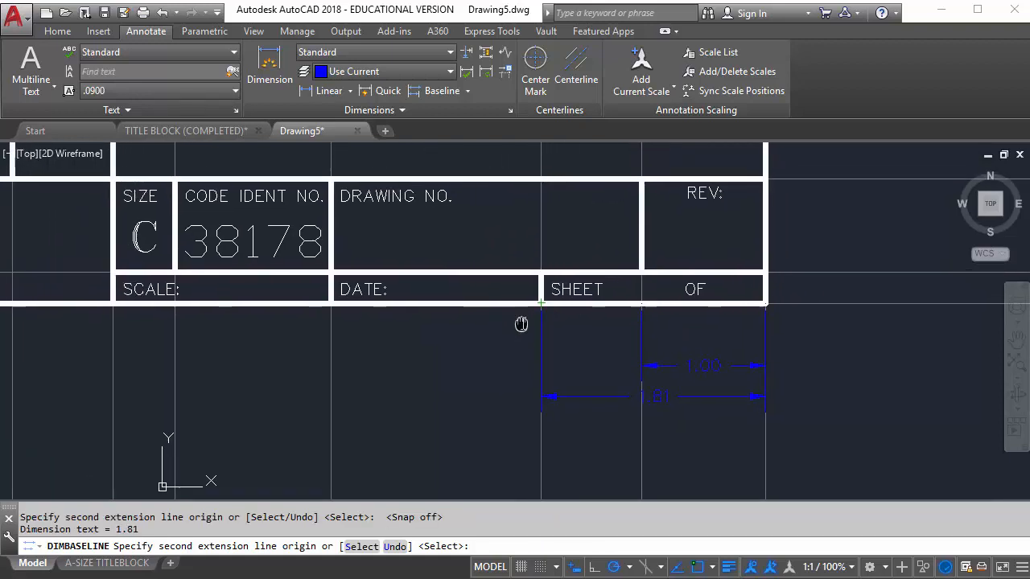
{"action": "left_click", "coordinate": [336, 304]}
{"action": "middle_click_drag", "start_coordinate": [285, 366], "coordinate": [292, 361]}
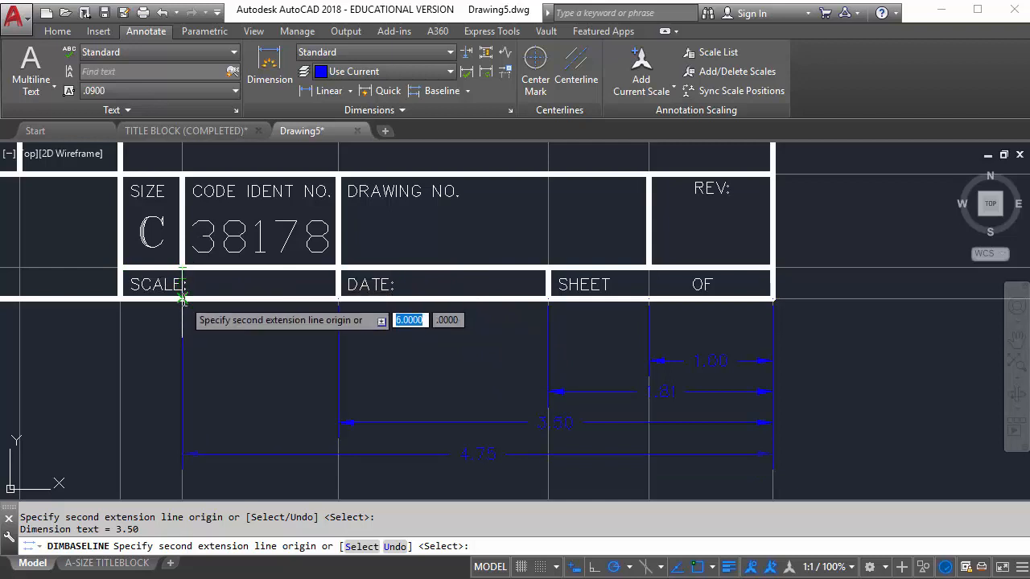
{"action": "left_click", "coordinate": [182, 298]}
{"action": "middle_click_drag", "start_coordinate": [121, 352], "coordinate": [168, 323]}
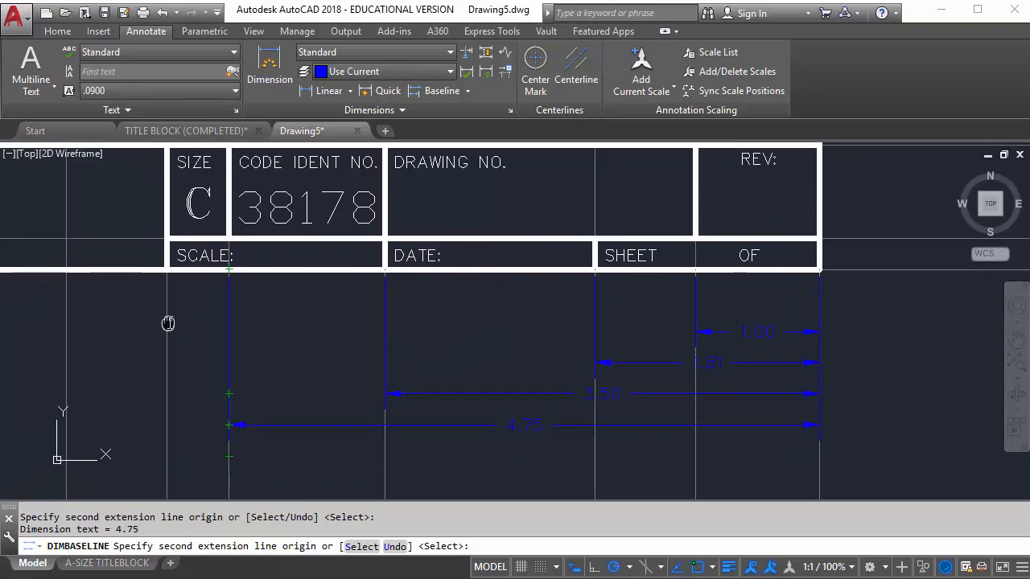
{"action": "left_click", "coordinate": [168, 268]}
Continue the baseline chain with 6.06, 8.00, 9.13 and the full-width 10.75.
{"action": "middle_click_drag", "start_coordinate": [108, 343], "coordinate": [373, 242]}
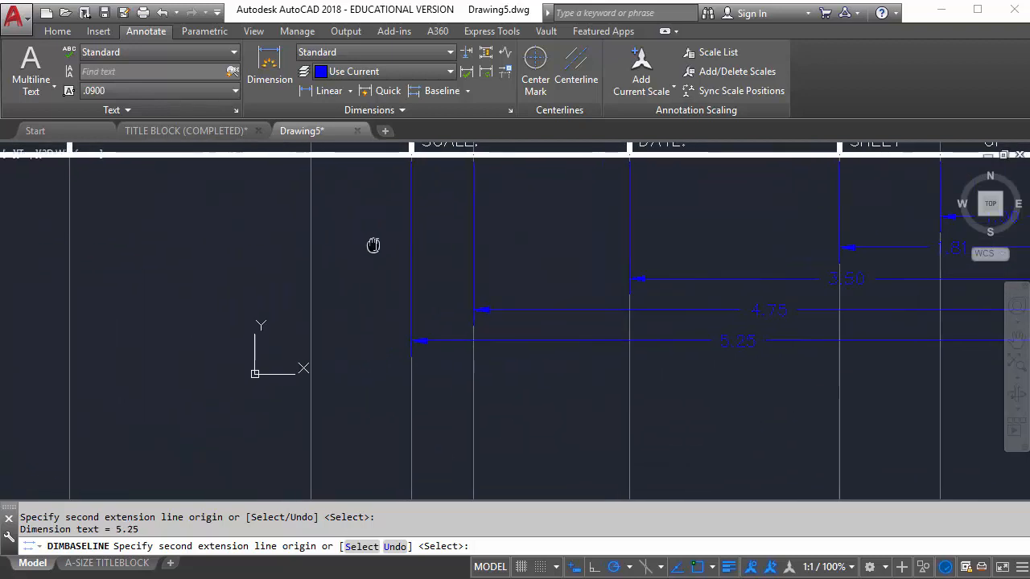
{"action": "scroll", "coordinate": [340, 226], "scroll_direction": "down", "scroll_amount": 2}
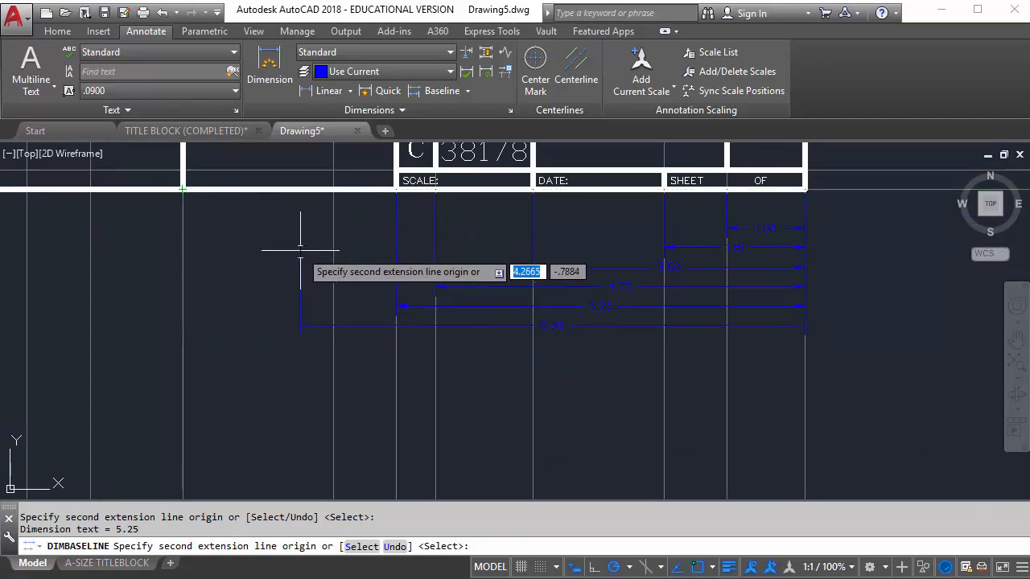
{"action": "scroll", "coordinate": [299, 250], "scroll_direction": "up", "scroll_amount": 2}
{"action": "middle_click_drag", "start_coordinate": [298, 251], "coordinate": [273, 377]}
{"action": "scroll", "coordinate": [274, 378], "scroll_direction": "down", "scroll_amount": 2}
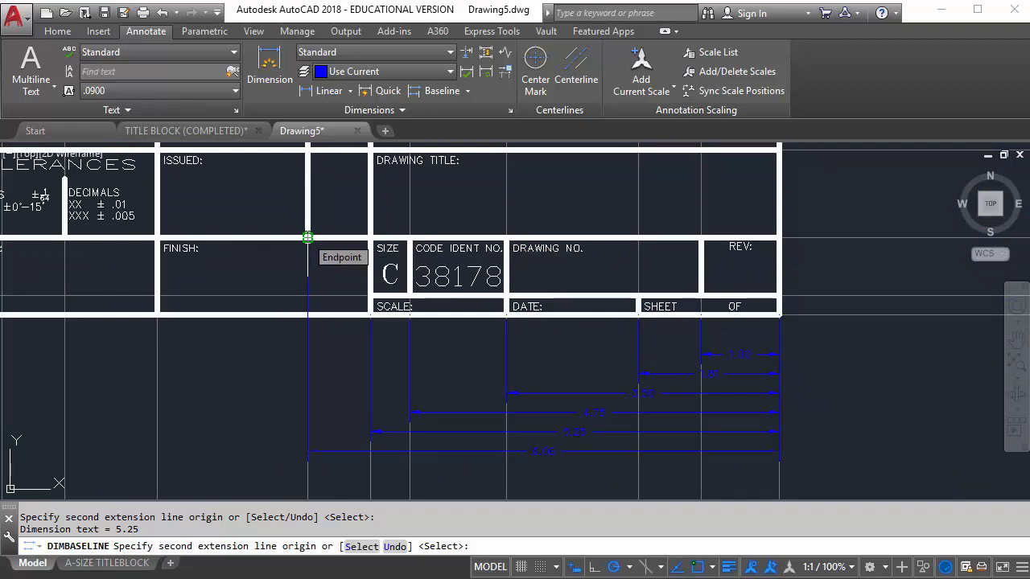
{"action": "left_click", "coordinate": [308, 238]}
{"action": "middle_click_drag", "start_coordinate": [257, 327], "coordinate": [341, 299]}
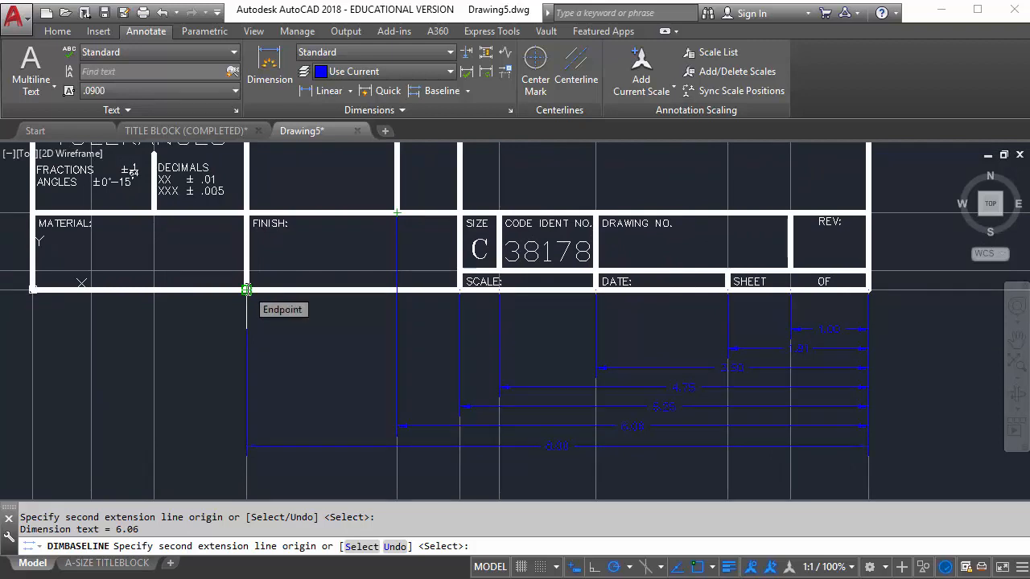
{"action": "left_click", "coordinate": [247, 289]}
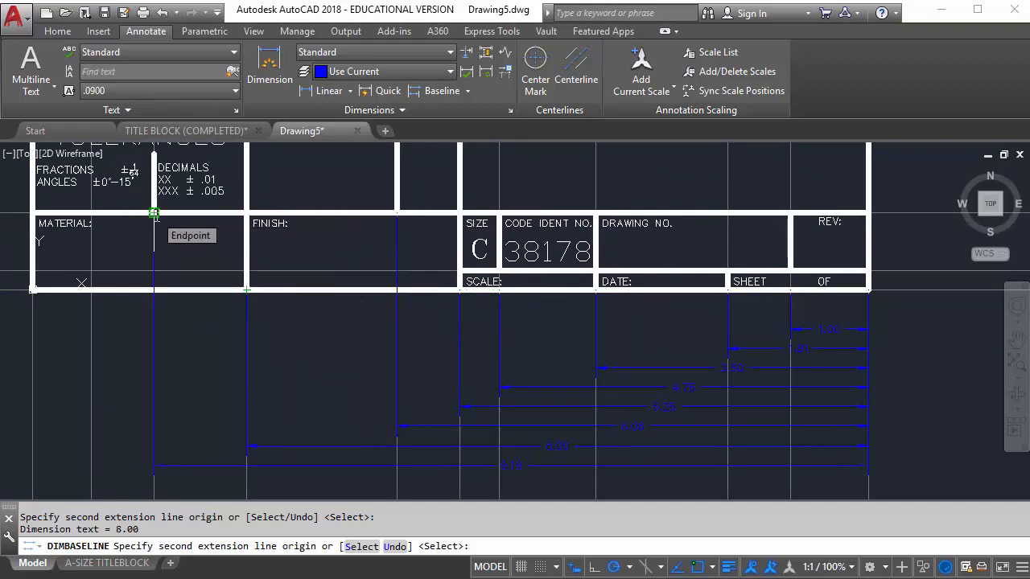
{"action": "middle_click_drag", "start_coordinate": [154, 213], "coordinate": [181, 202]}
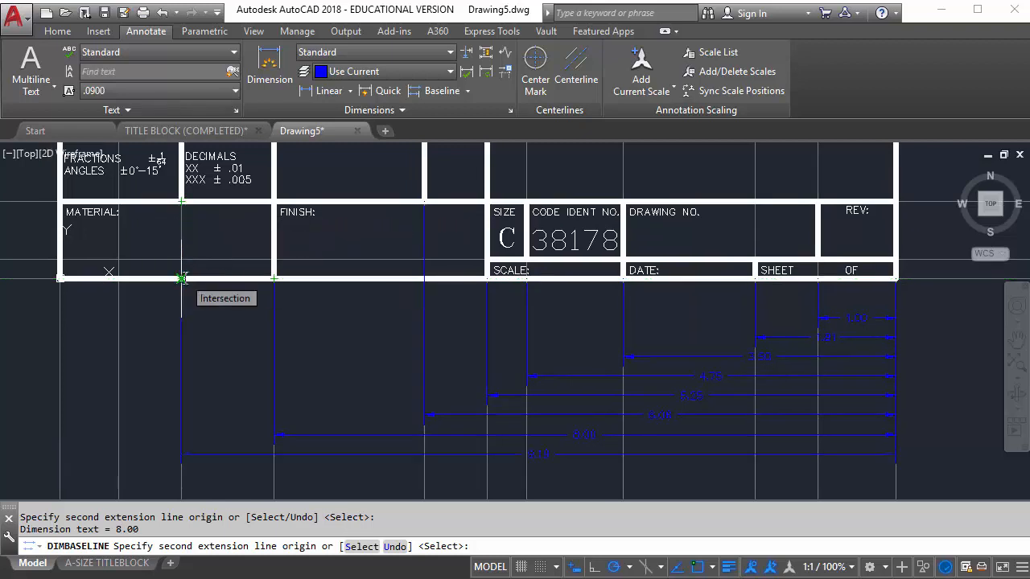
{"action": "left_click", "coordinate": [182, 279]}
{"action": "middle_click_drag", "start_coordinate": [163, 306], "coordinate": [202, 299]}
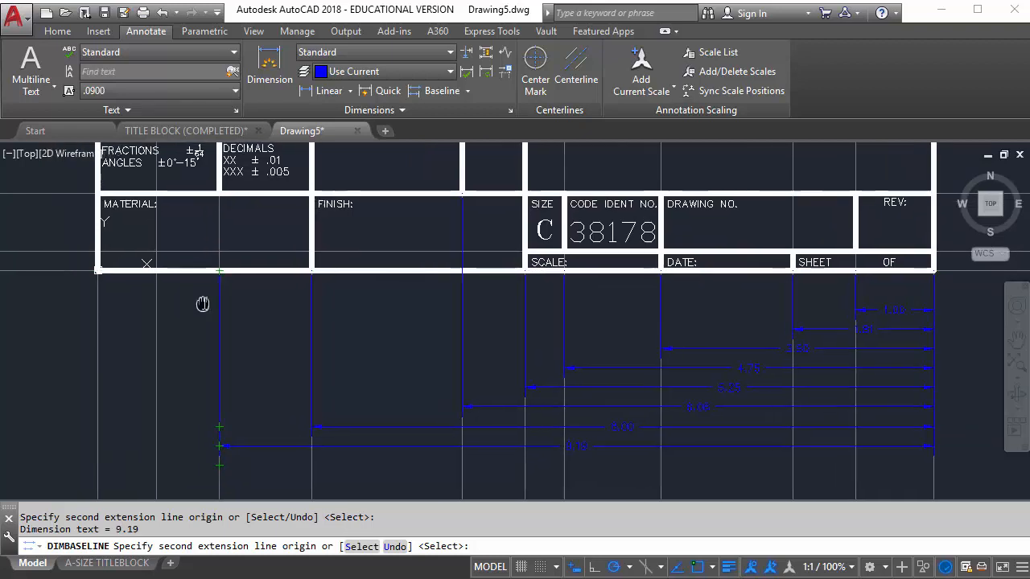
{"action": "left_click", "coordinate": [97, 270]}
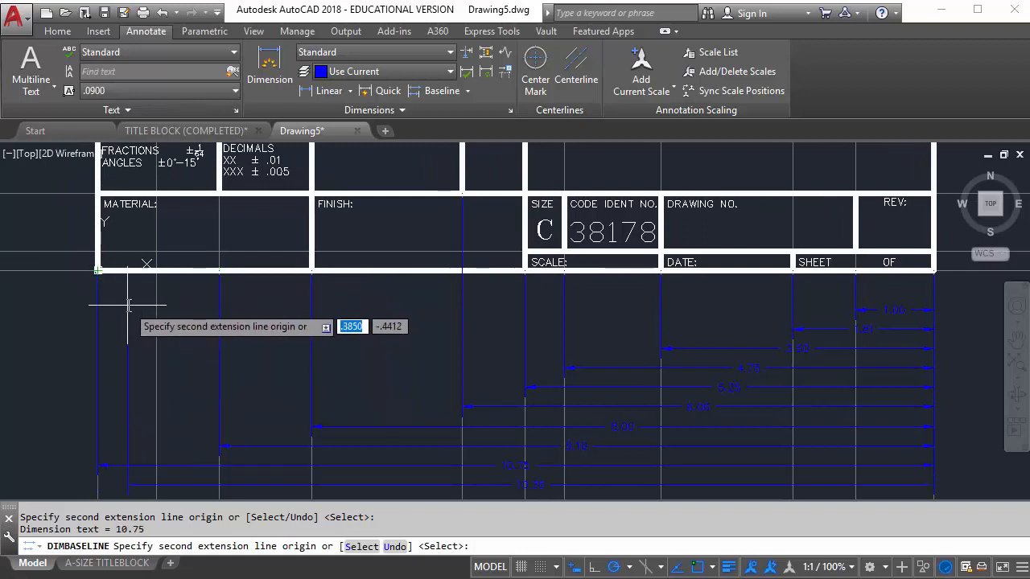
End the baseline chain and frame the whole title block.
{"action": "scroll", "coordinate": [127, 300], "scroll_direction": "down", "scroll_amount": 2}
{"action": "key", "text": "Return"}
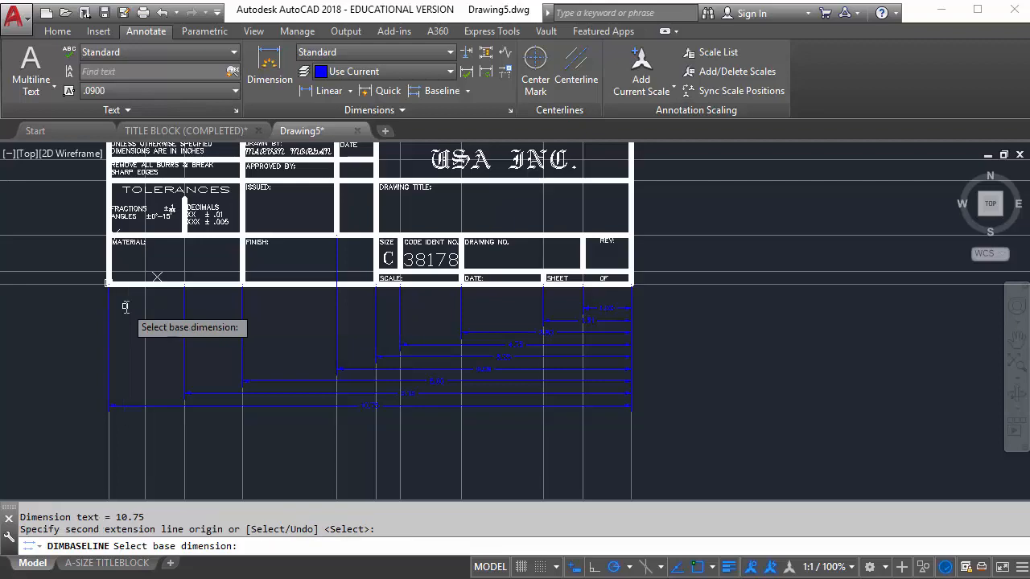
{"action": "middle_click_drag", "start_coordinate": [161, 330], "coordinate": [237, 358]}
{"action": "mouse_move", "coordinate": [149, 366]}
{"action": "middle_mouse_down"}
{"action": "mouse_move", "coordinate": [237, 451]}
{"action": "mouse_move", "coordinate": [286, 411]}
{"action": "middle_mouse_up"}
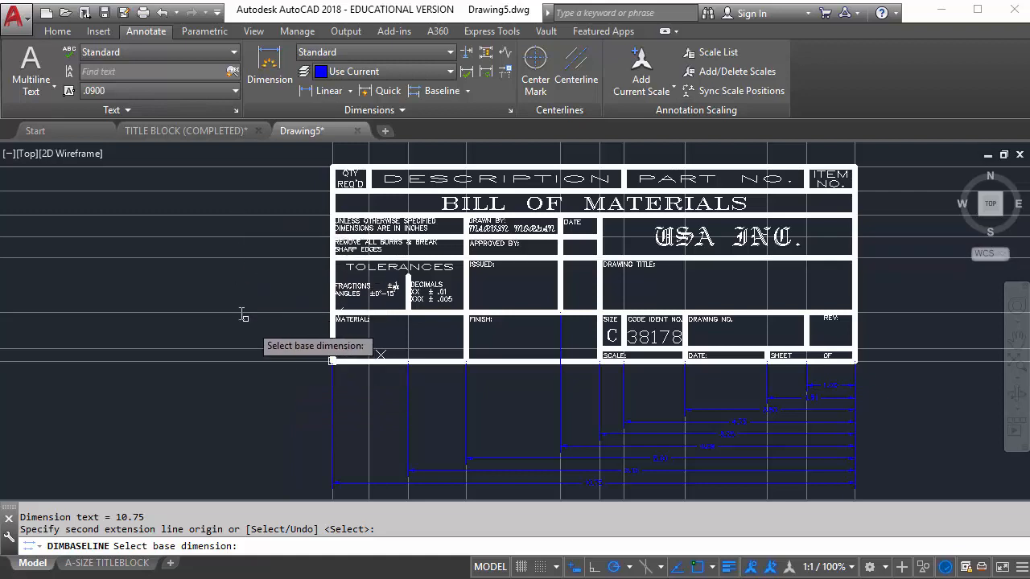
{"action": "key", "text": "Escape"}
{"action": "key", "text": "Escape"}
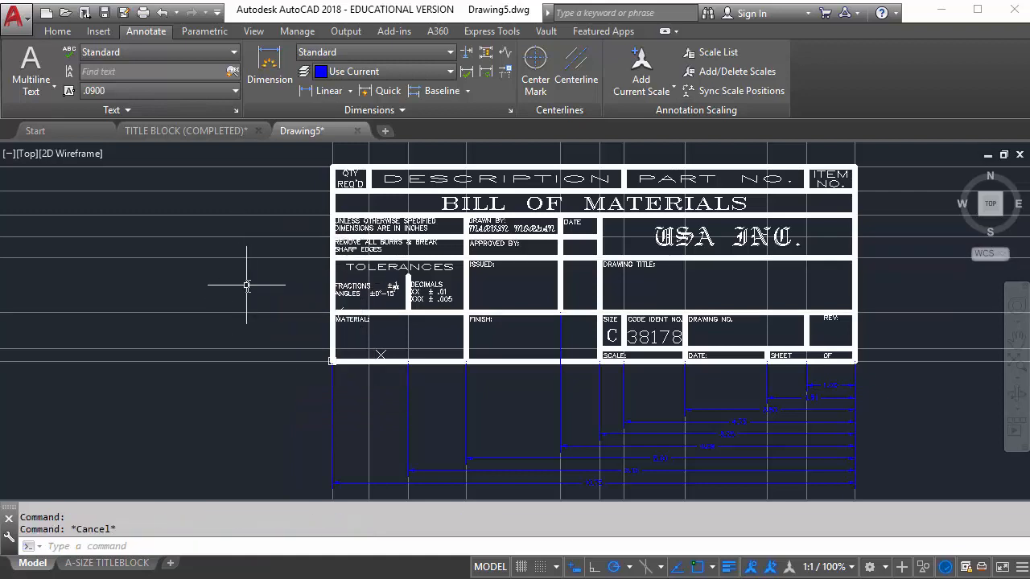
{"action": "middle_click_drag", "start_coordinate": [228, 290], "coordinate": [250, 293]}
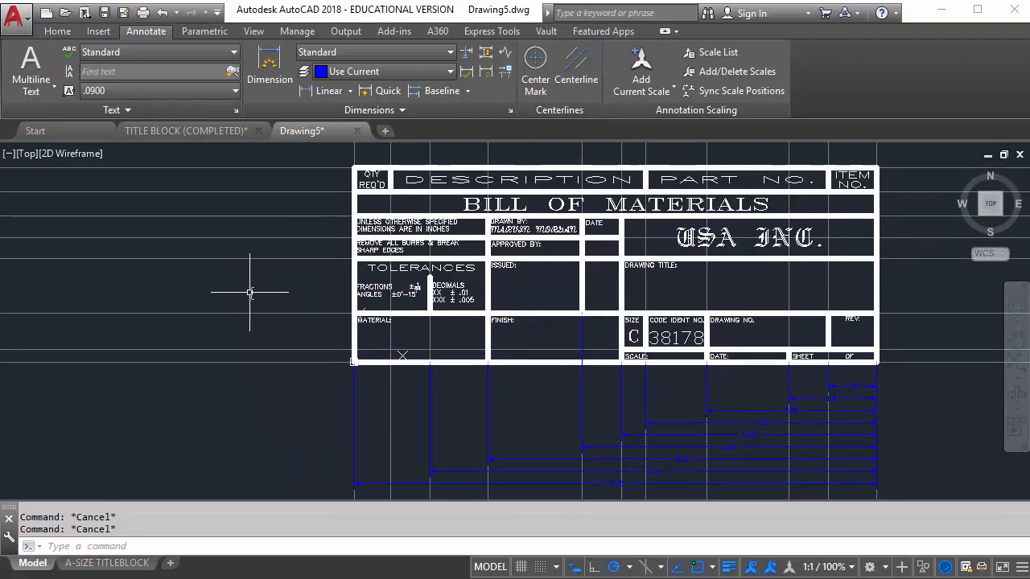
Quick-dimension the title block's seven horizontal lines, bottom to top.
{"action": "left_click", "coordinate": [388, 91]}
{"action": "middle_click_drag", "start_coordinate": [378, 381], "coordinate": [389, 407]}
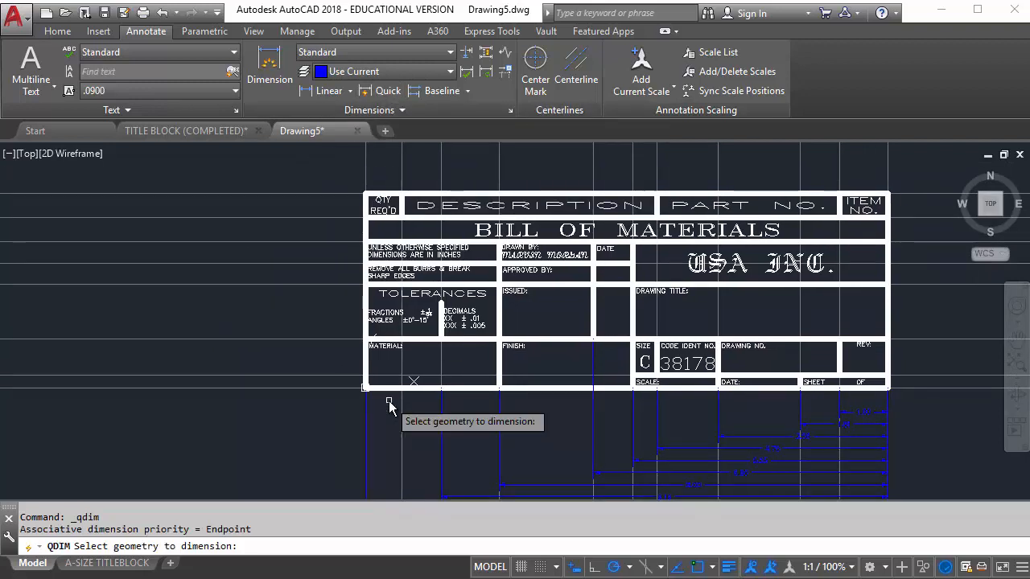
{"action": "left_click", "coordinate": [391, 388]}
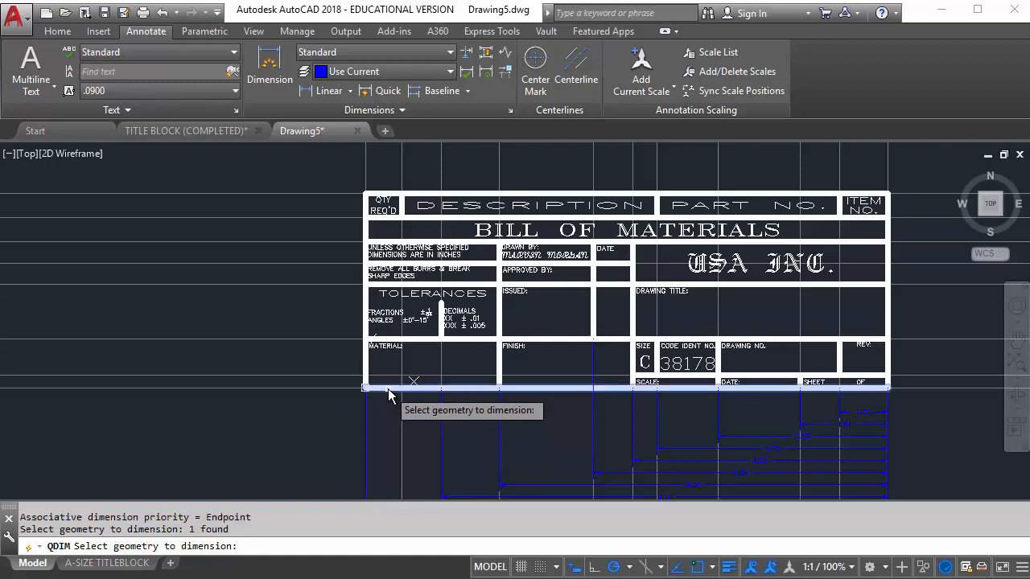
{"action": "left_click", "coordinate": [386, 339]}
{"action": "left_click", "coordinate": [386, 285]}
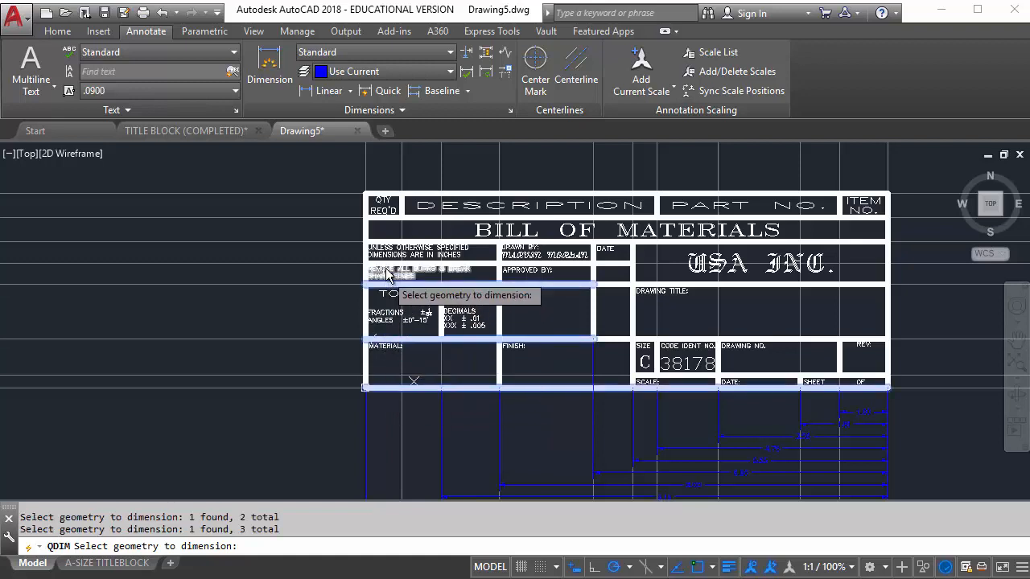
{"action": "left_click", "coordinate": [386, 263]}
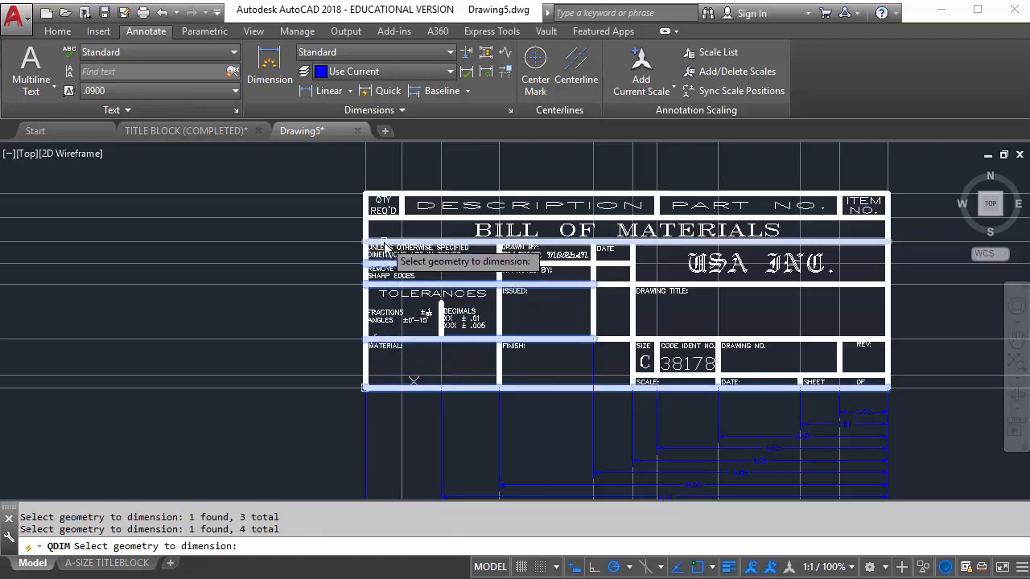
{"action": "left_click", "coordinate": [385, 241]}
{"action": "left_click", "coordinate": [385, 217]}
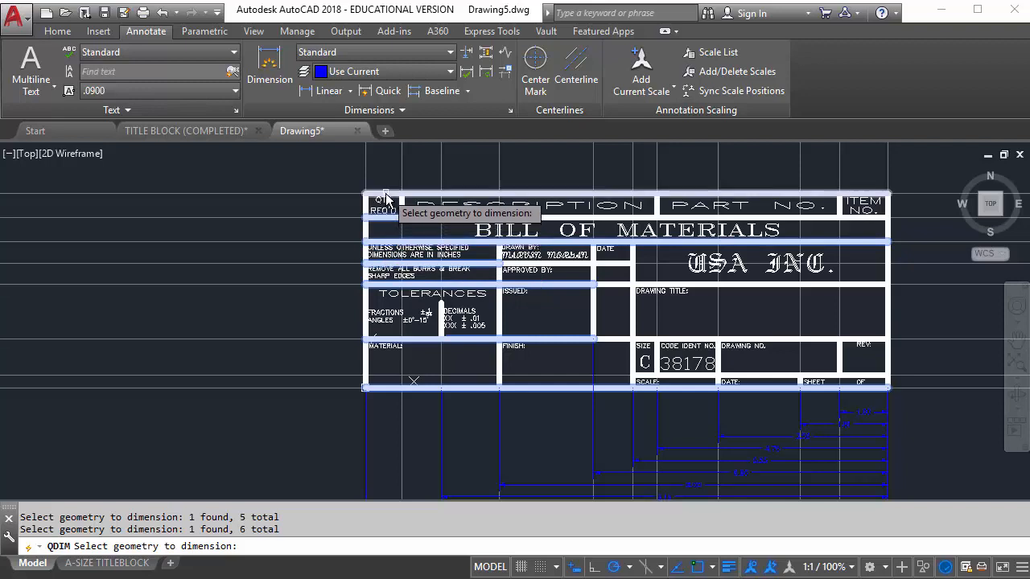
{"action": "left_click", "coordinate": [384, 195]}
{"action": "key", "text": "Return"}
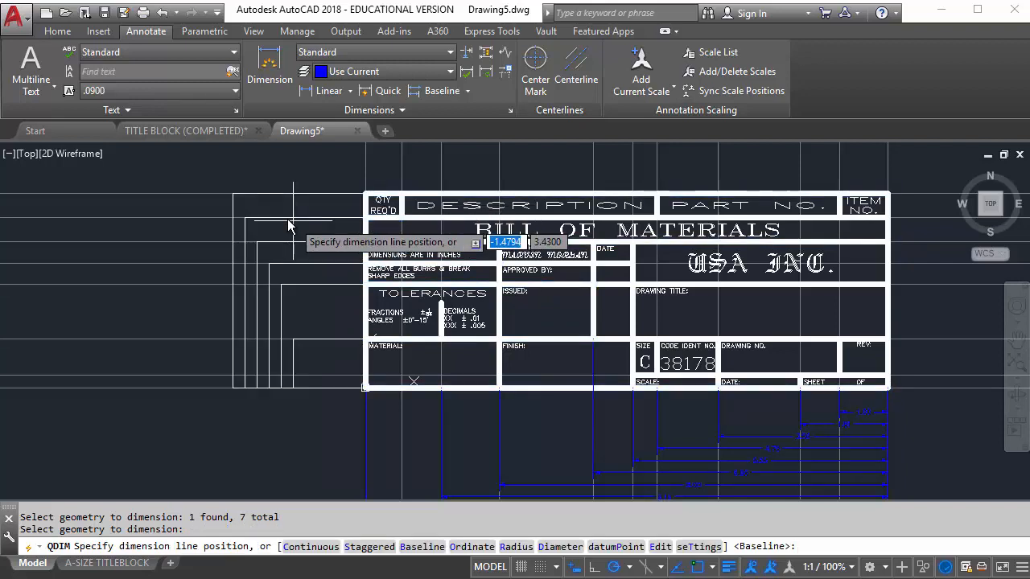
Arrange them as a baseline stack placed left of the title block.
{"action": "left_click", "coordinate": [416, 554]}
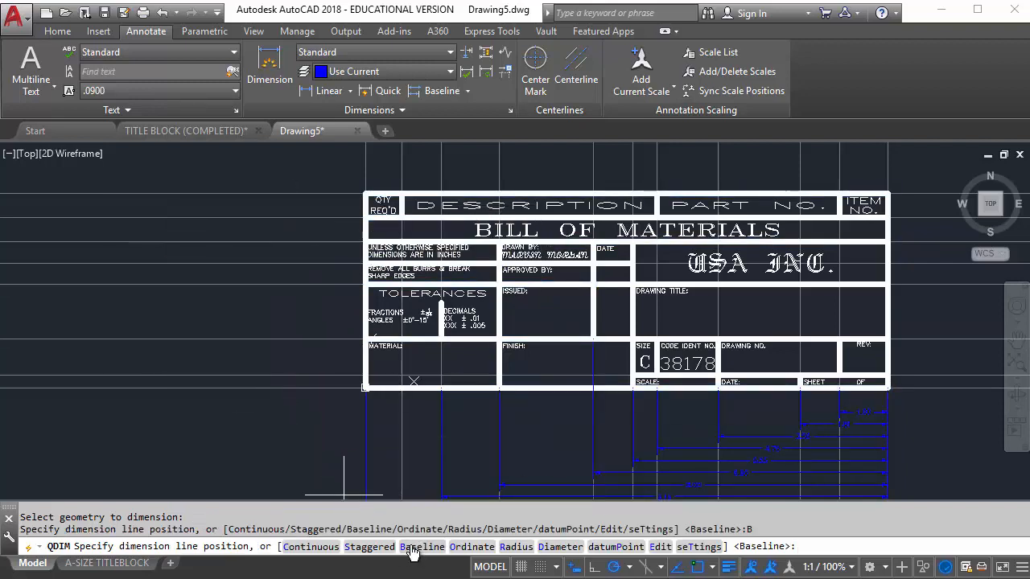
{"action": "scroll", "coordinate": [333, 341], "scroll_direction": "up", "scroll_amount": 4}
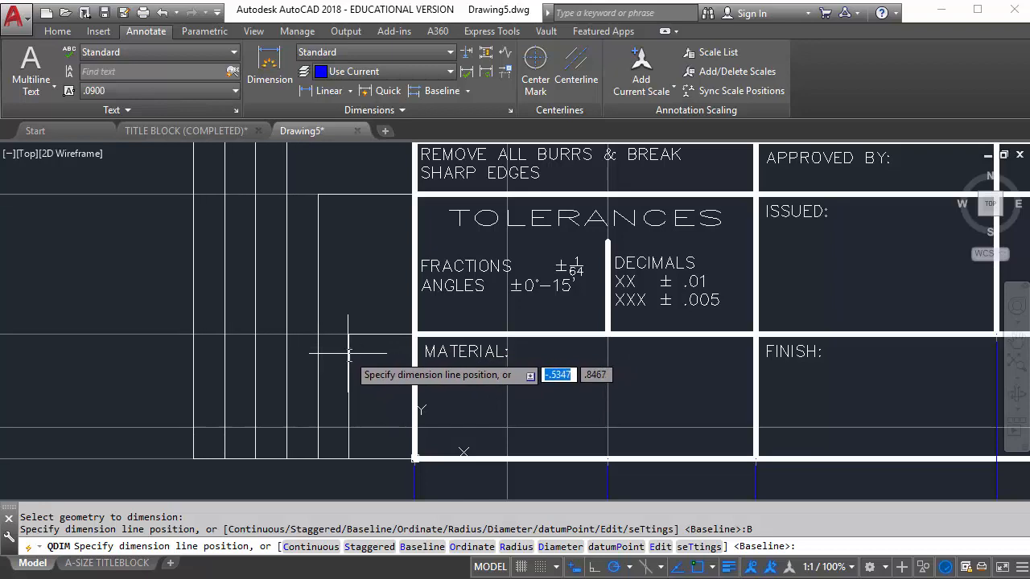
{"action": "left_click", "coordinate": [346, 350]}
{"action": "middle_click_drag", "start_coordinate": [379, 372], "coordinate": [371, 374]}
{"action": "scroll", "coordinate": [371, 374], "scroll_direction": "down", "scroll_amount": 4}
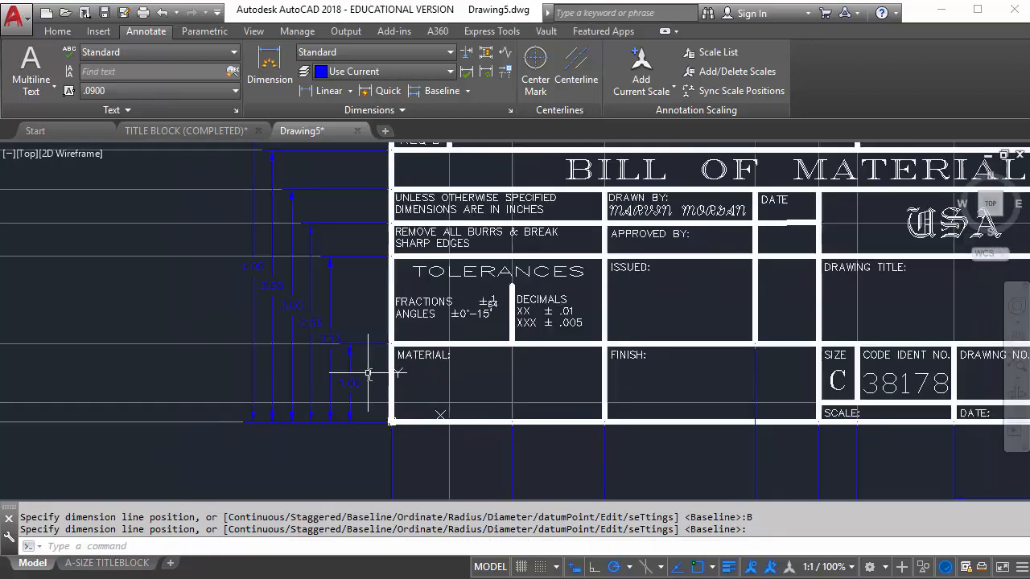
{"action": "key", "text": "Escape"}
{"action": "key", "text": "Escape"}
{"action": "middle_click_drag", "start_coordinate": [329, 422], "coordinate": [322, 359]}
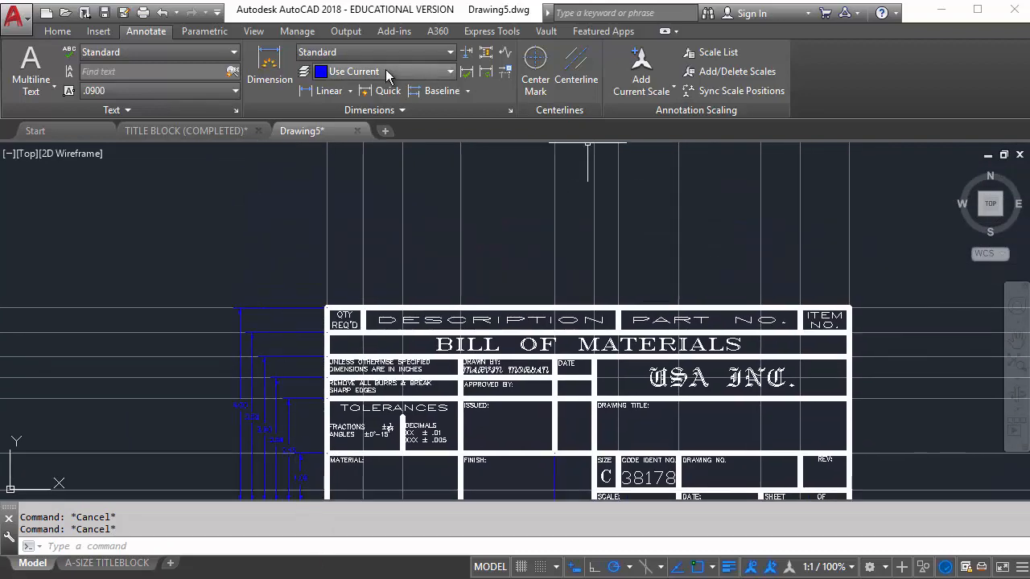
Dimension the QTY REQ'D box width (.75), placed .50 above the title block.
{"action": "left_click", "coordinate": [326, 90]}
{"action": "scroll", "coordinate": [332, 305], "scroll_direction": "up", "scroll_amount": 5}
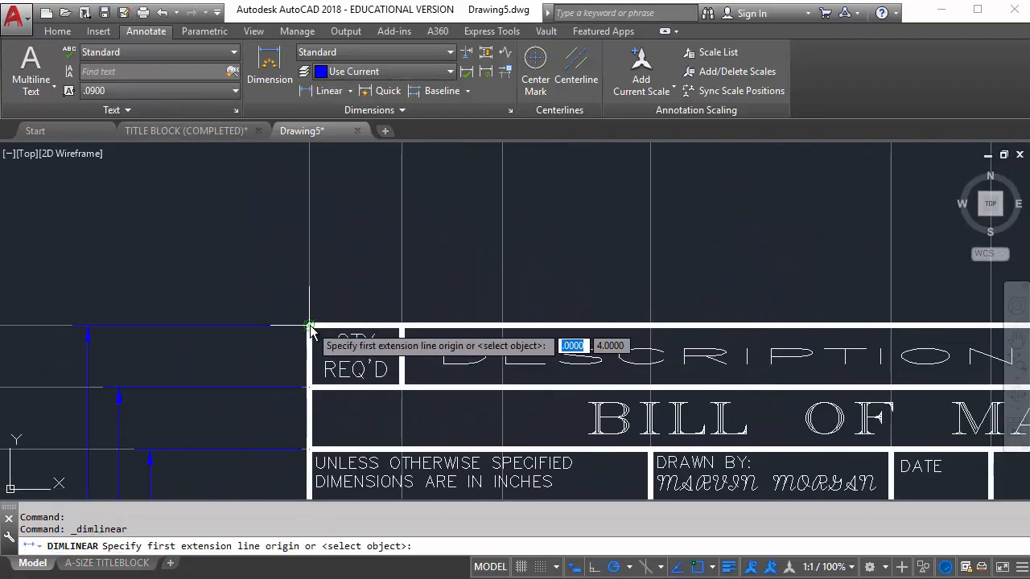
{"action": "left_click", "coordinate": [309, 326]}
{"action": "left_click", "coordinate": [402, 326]}
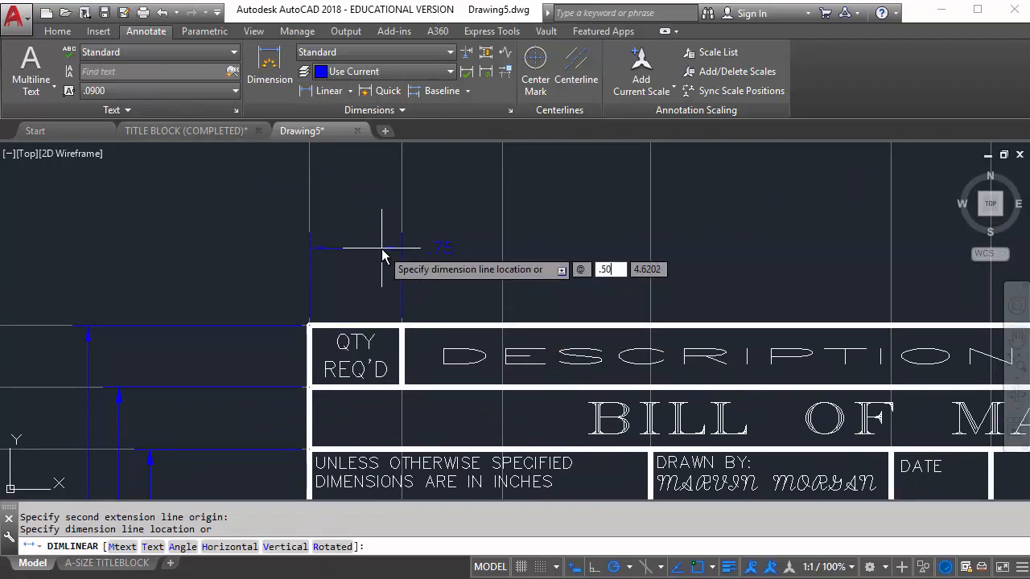
{"action": "type", "text": ".50"}
{"action": "key", "text": "Tab"}
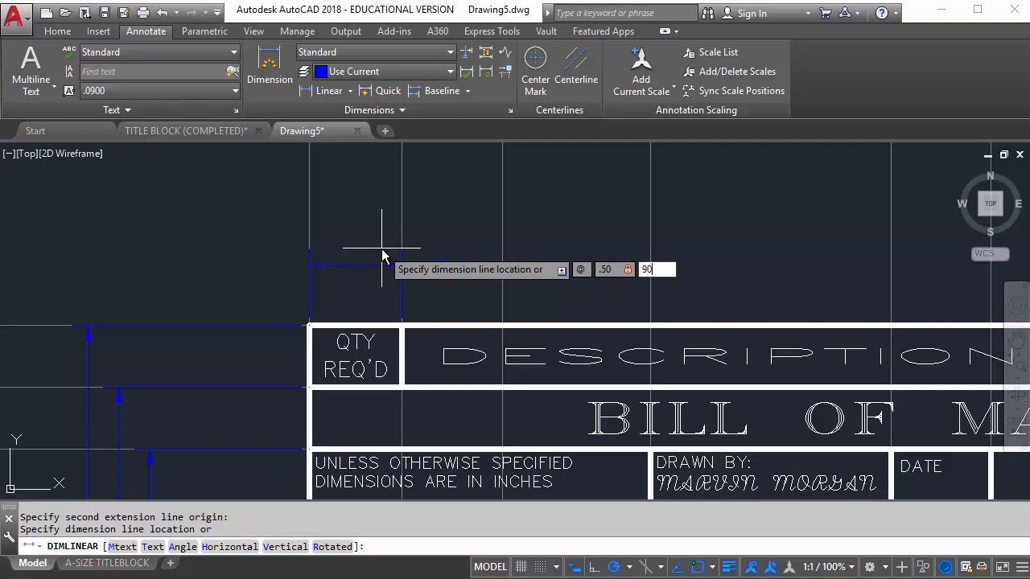
{"action": "key", "text": "Return"}
{"action": "scroll", "coordinate": [628, 260], "scroll_direction": "down", "scroll_amount": 4}
{"action": "middle_click_drag", "start_coordinate": [773, 228], "coordinate": [255, 234]}
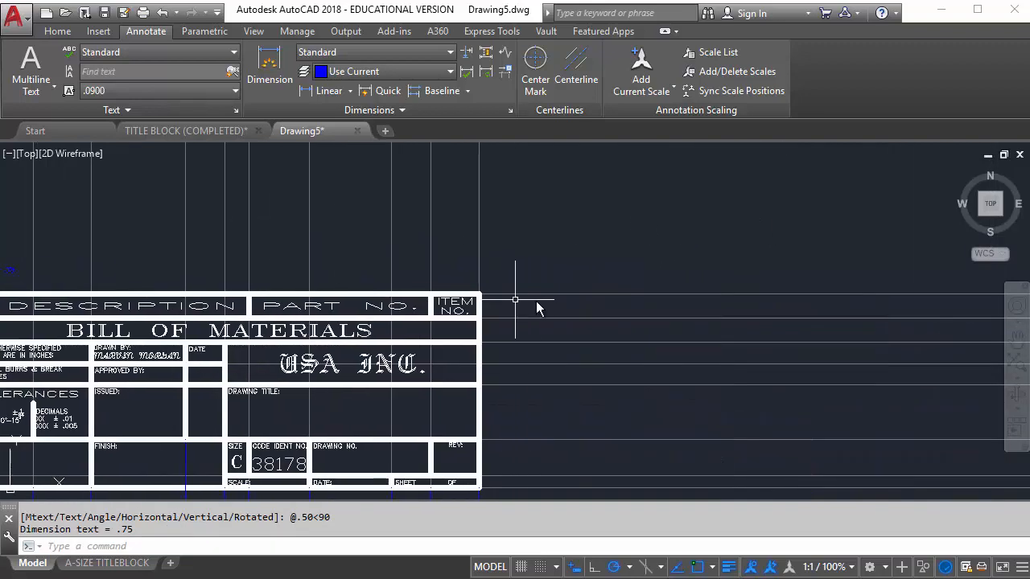
{"action": "scroll", "coordinate": [537, 308], "scroll_direction": "up", "scroll_amount": 3}
Dimension the ITEM NO. box width (1.00) at @.50<90 above the block.
{"action": "left_click", "coordinate": [327, 91]}
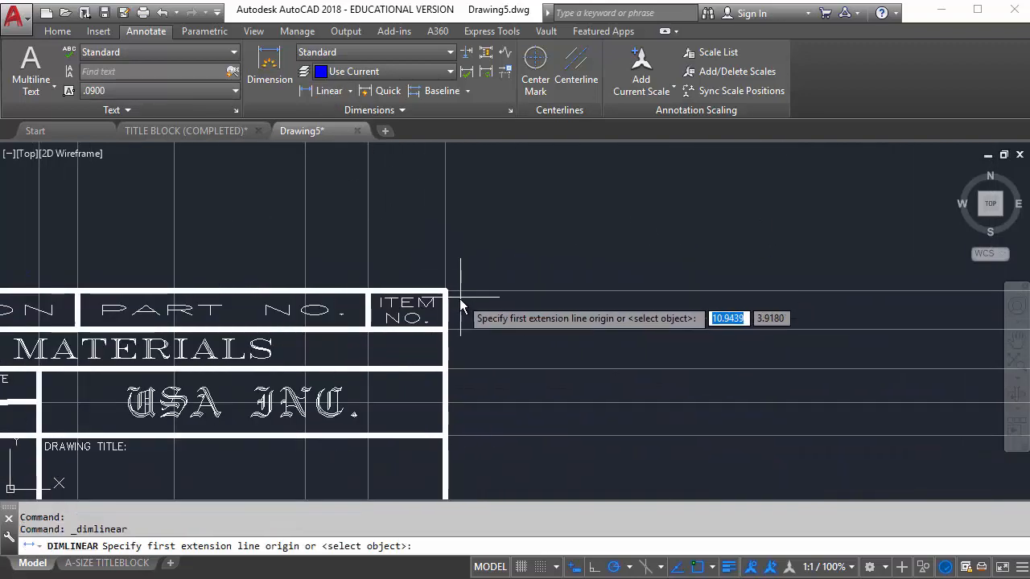
{"action": "left_click", "coordinate": [445, 292]}
{"action": "left_click", "coordinate": [368, 292]}
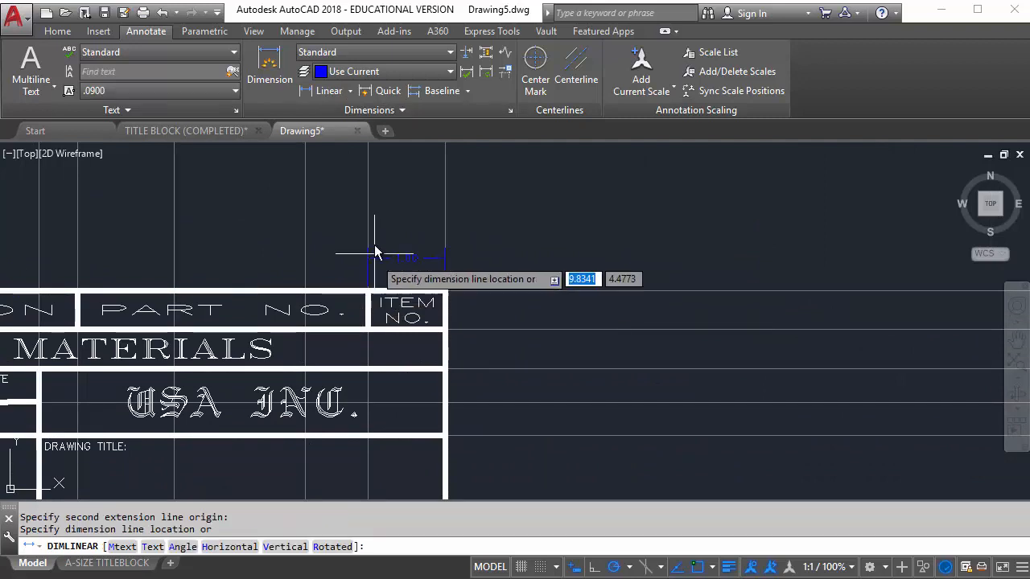
{"action": "type", "text": "2"}
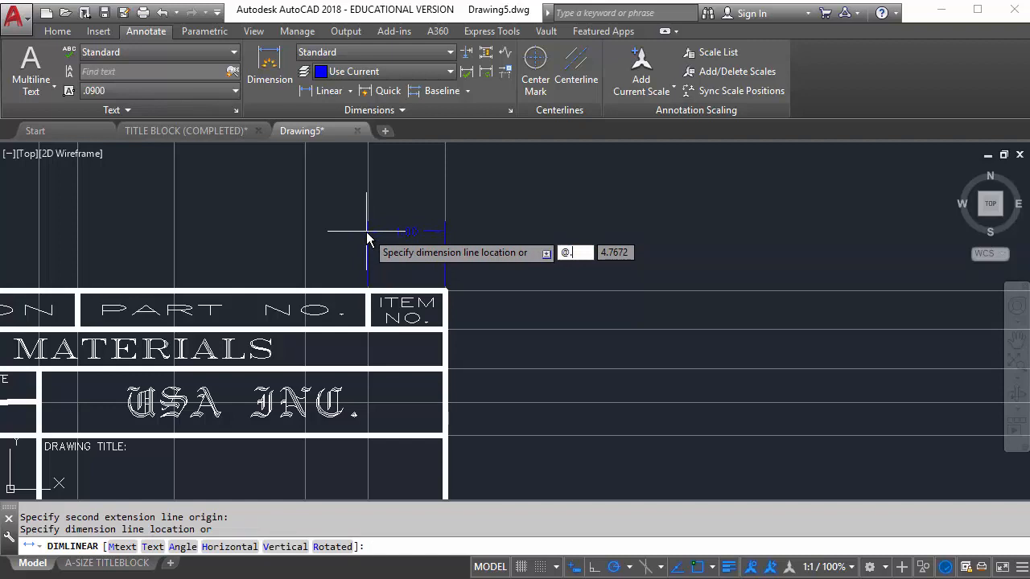
{"action": "type", "text": "@.50"}
{"action": "key", "text": "Tab"}
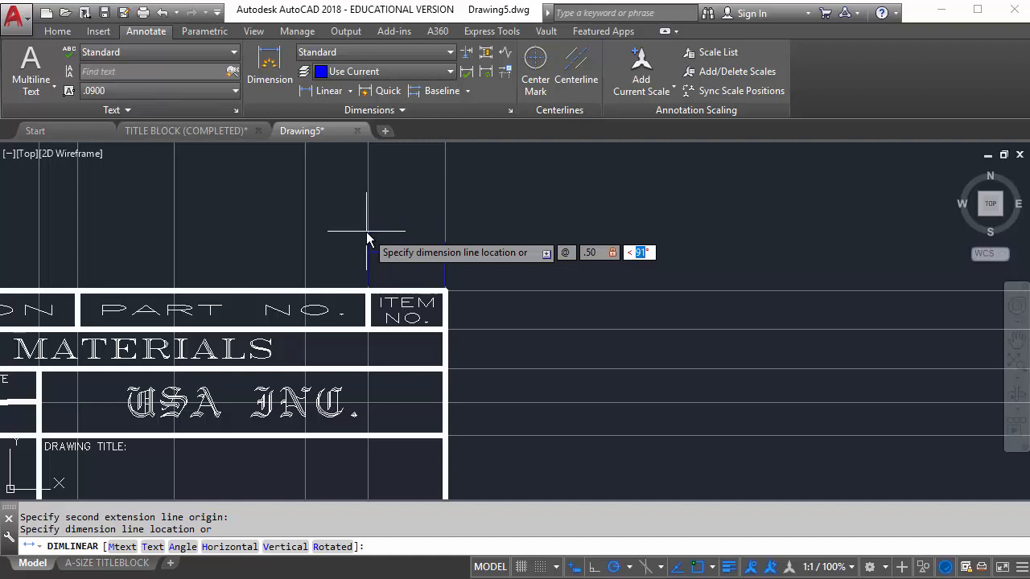
{"action": "type", "text": "90"}
{"action": "key", "text": "Return"}
{"action": "scroll", "coordinate": [473, 223], "scroll_direction": "down", "scroll_amount": 2}
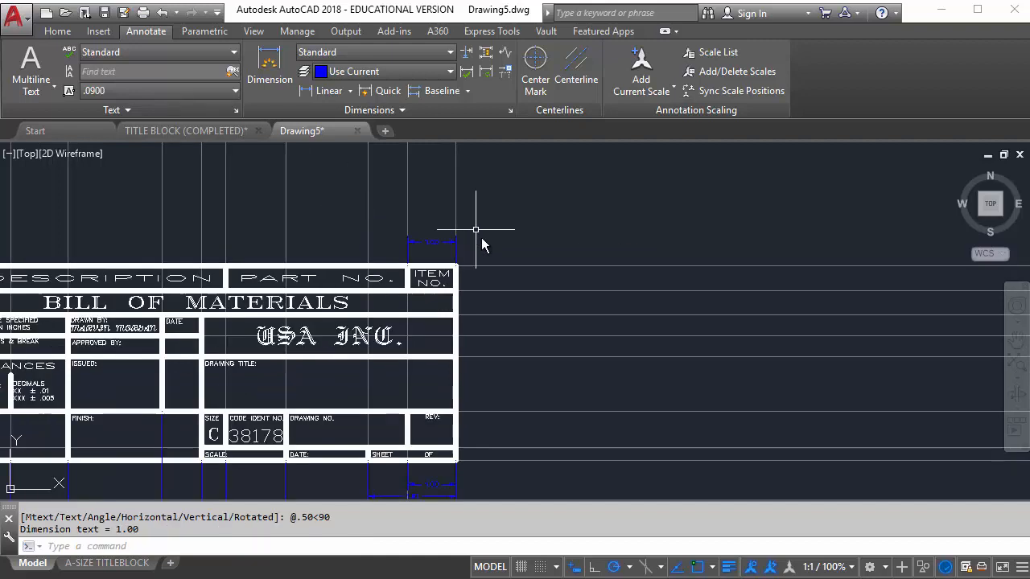
{"action": "scroll", "coordinate": [591, 232], "scroll_direction": "down", "scroll_amount": 2}
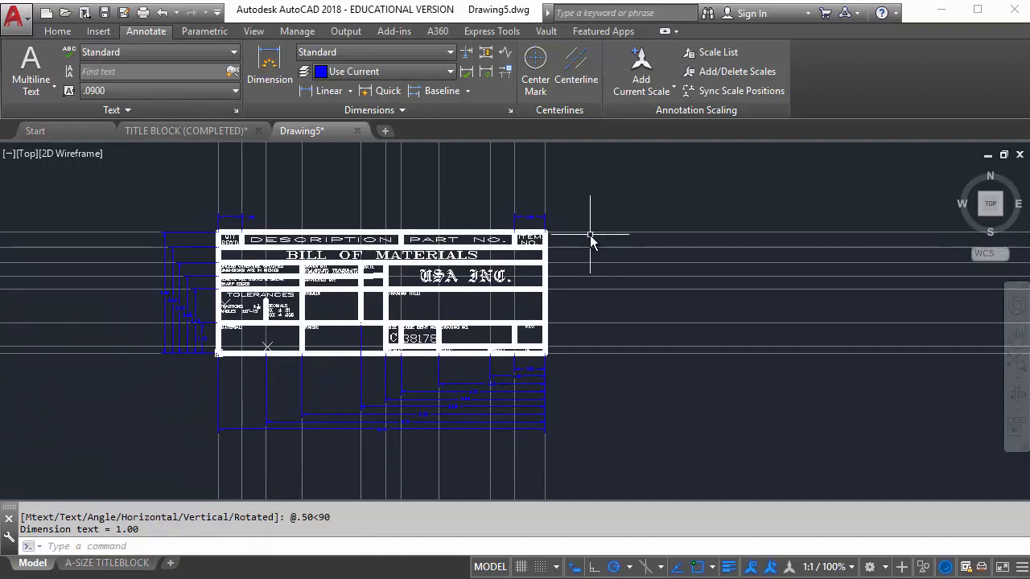
{"action": "scroll", "coordinate": [563, 338], "scroll_direction": "up", "scroll_amount": 6}
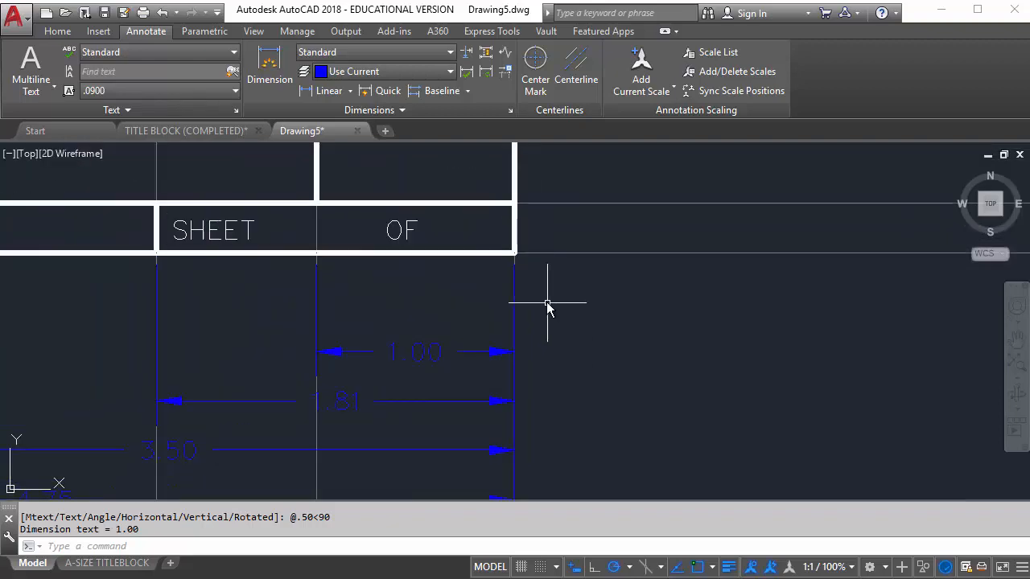
Dimension the OF box's right edge with a .25 vertical linear dimension offset .50 to the right.
{"action": "left_click", "coordinate": [328, 91]}
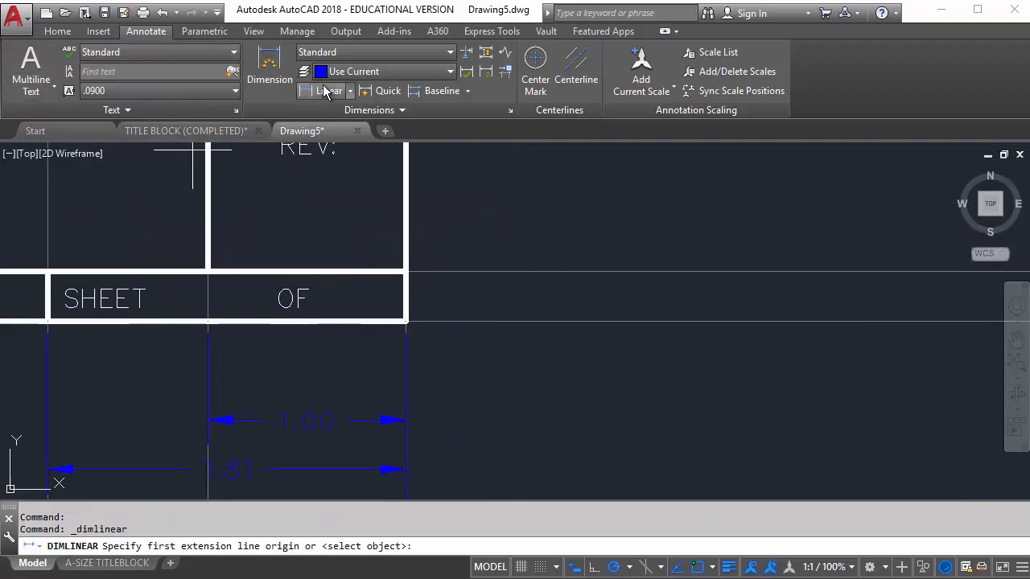
{"action": "left_click", "coordinate": [406, 322]}
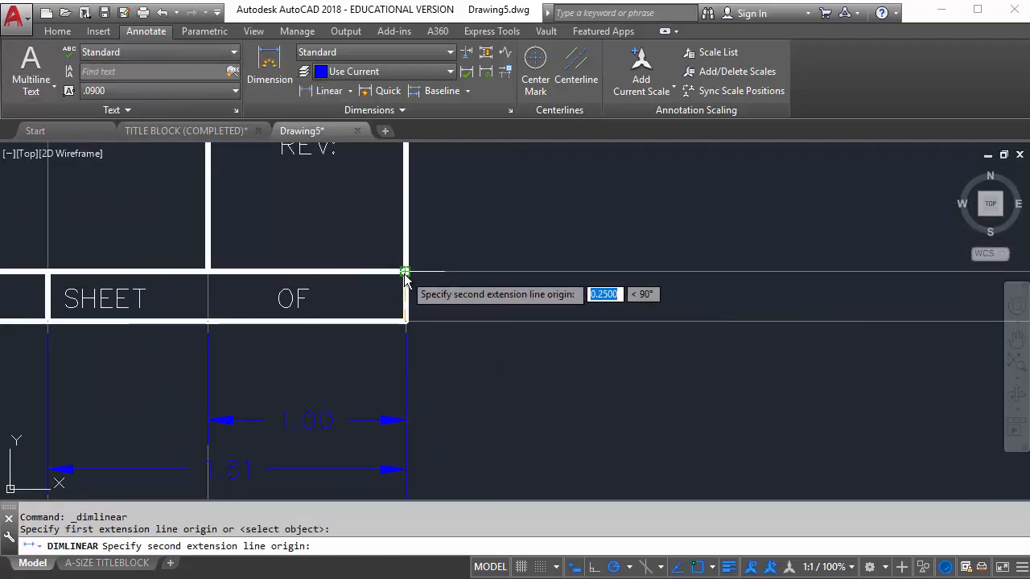
{"action": "left_click", "coordinate": [406, 271]}
{"action": "key", "text": "shift"}
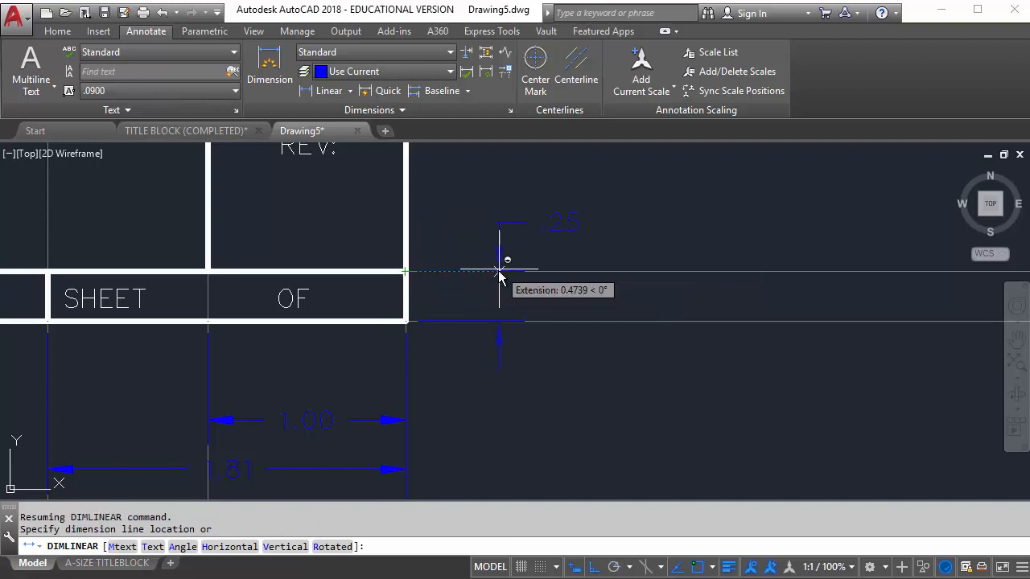
{"action": "type", "text": ".50"}
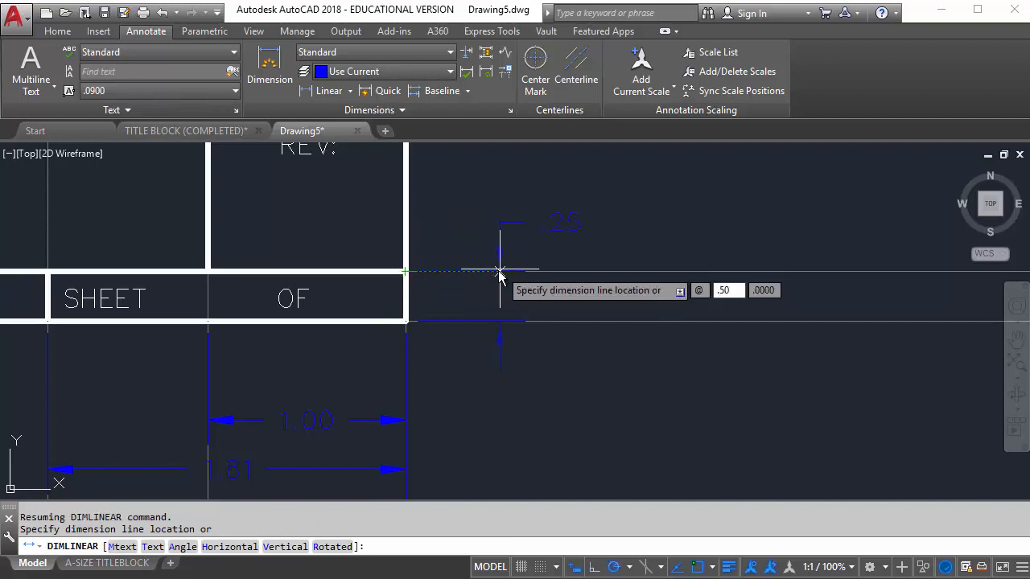
{"action": "key", "text": "Tab"}
{"action": "key", "text": "Return"}
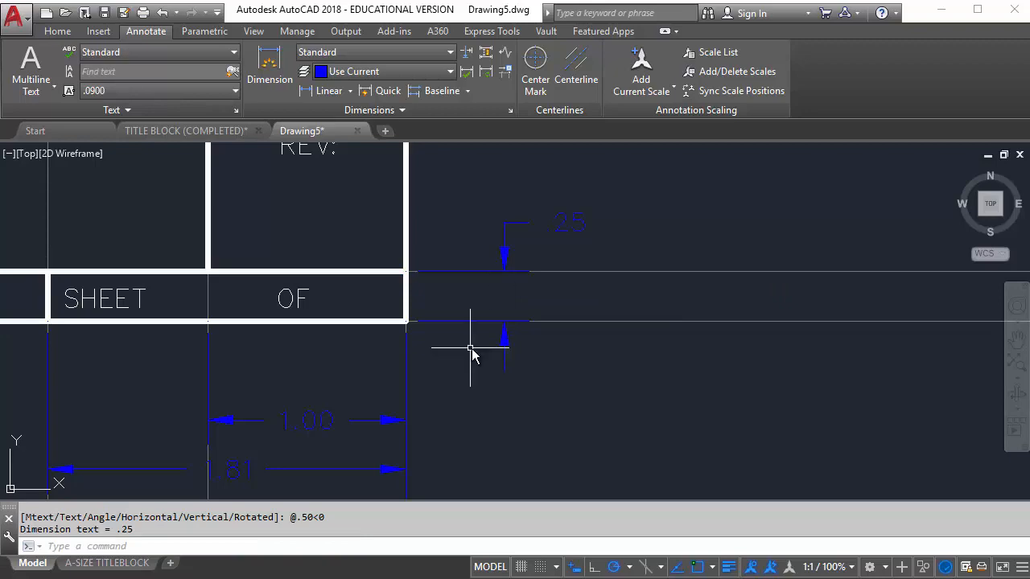
Zoom and pan to bring the whole title block back into view.
{"action": "scroll", "coordinate": [565, 362], "scroll_direction": "down", "scroll_amount": 3}
{"action": "mouse_move", "coordinate": [566, 361]}
{"action": "middle_mouse_down"}
{"action": "mouse_move", "coordinate": [735, 349]}
{"action": "mouse_move", "coordinate": [816, 356]}
{"action": "middle_mouse_up"}
{"action": "scroll", "coordinate": [726, 349], "scroll_direction": "down", "scroll_amount": 3}
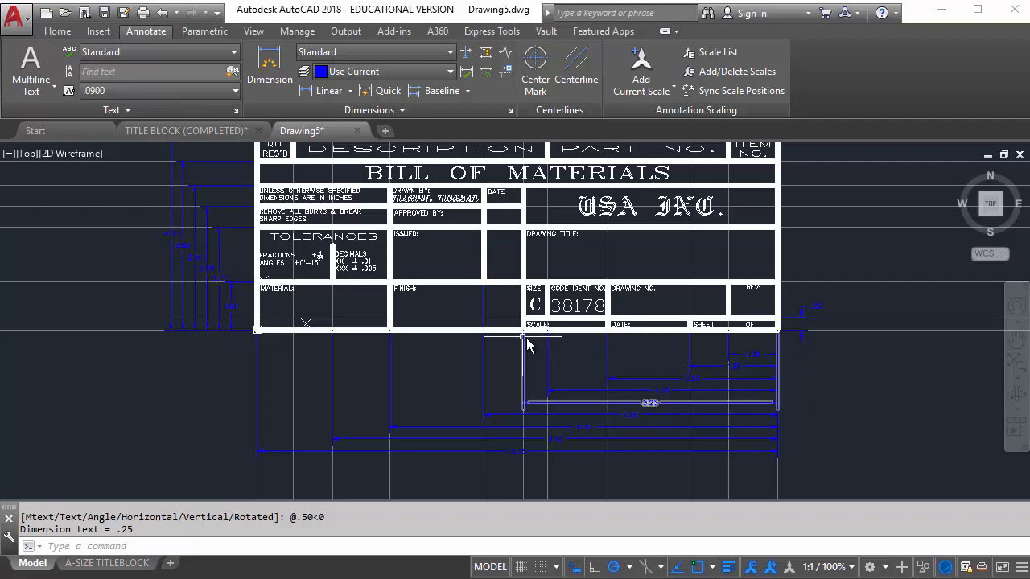
{"action": "middle_click_drag", "start_coordinate": [527, 340], "coordinate": [486, 397]}
{"action": "scroll", "coordinate": [493, 393], "scroll_direction": "down", "scroll_amount": 2}
{"action": "scroll", "coordinate": [518, 370], "scroll_direction": "up", "scroll_amount": 2}
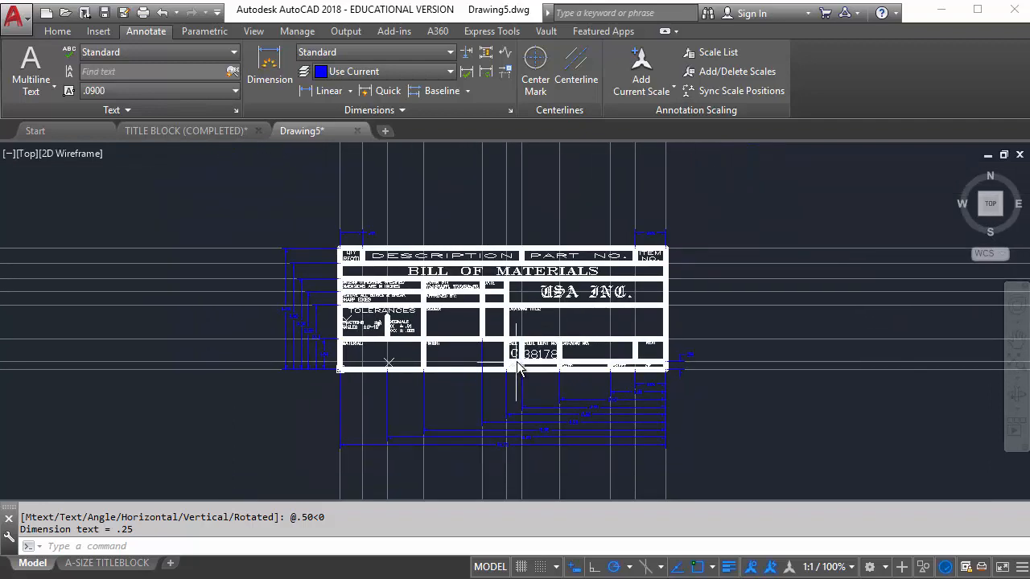